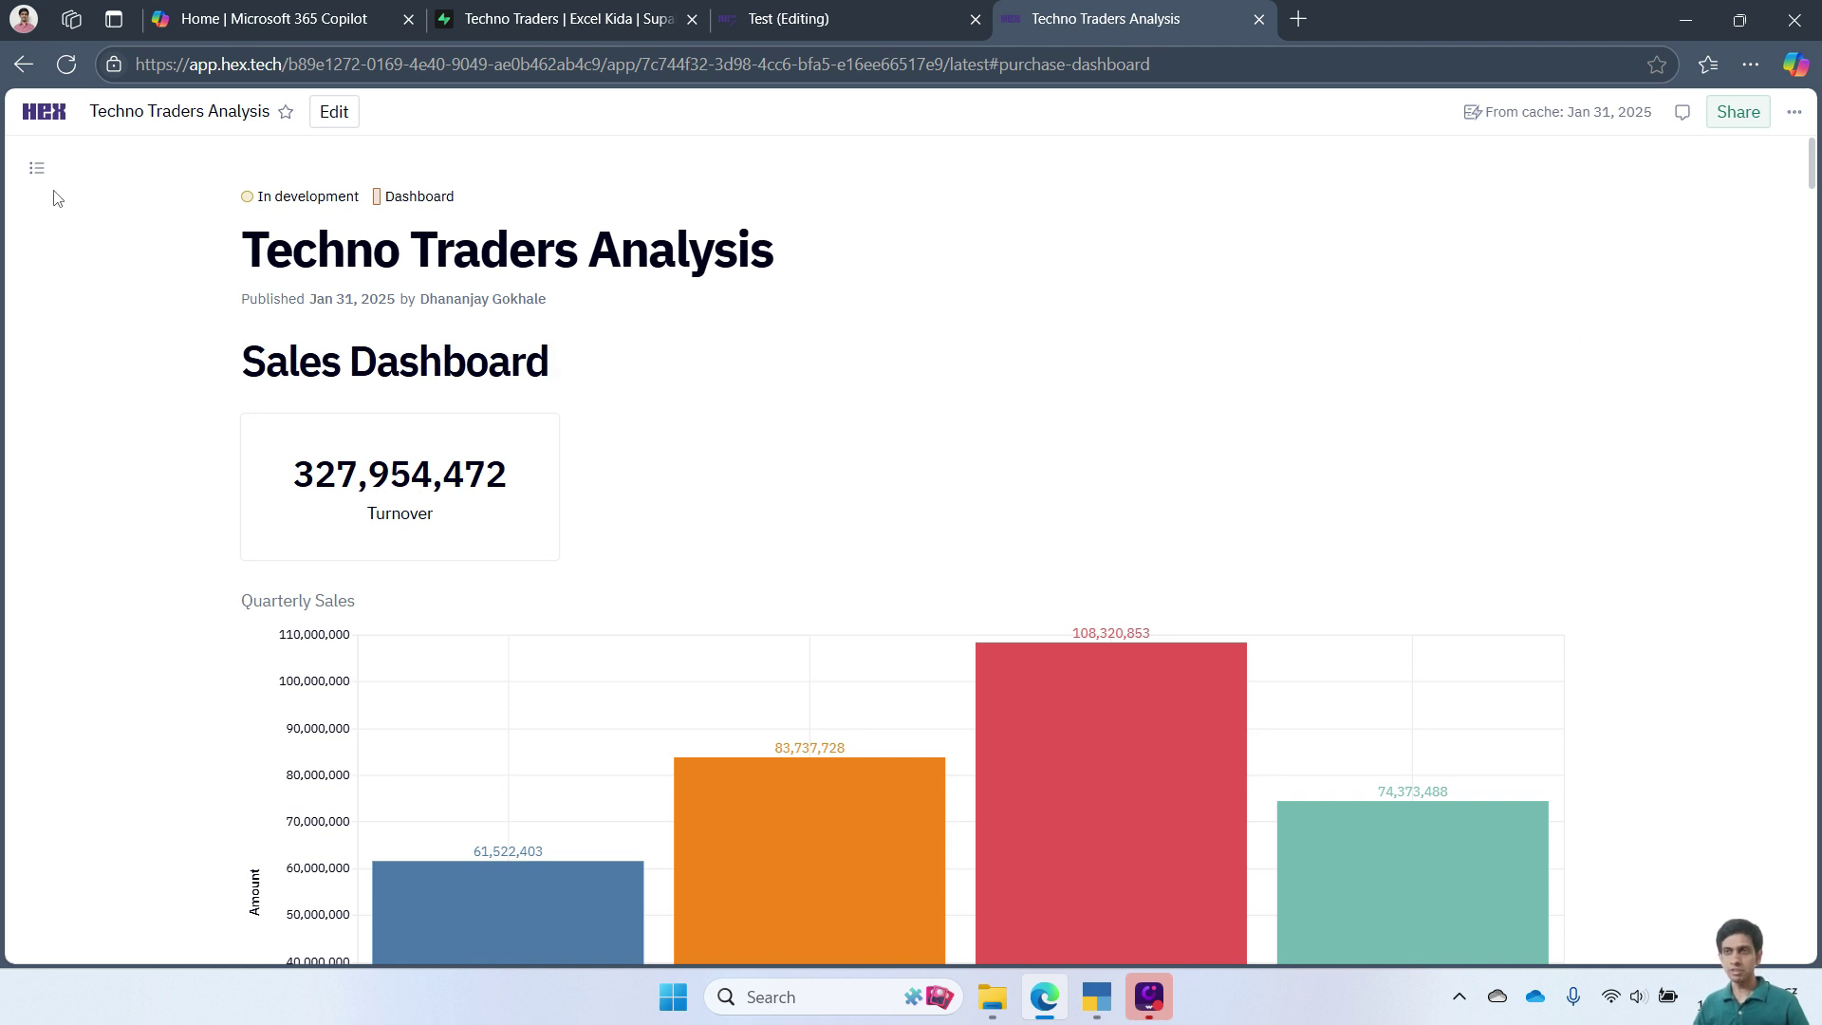
- Review the Purchase Dashboard section of the published Techno Traders Analysis, from quarterly and monthly purchases to the partywise breakup and supplier-wise composition
click(33, 176)
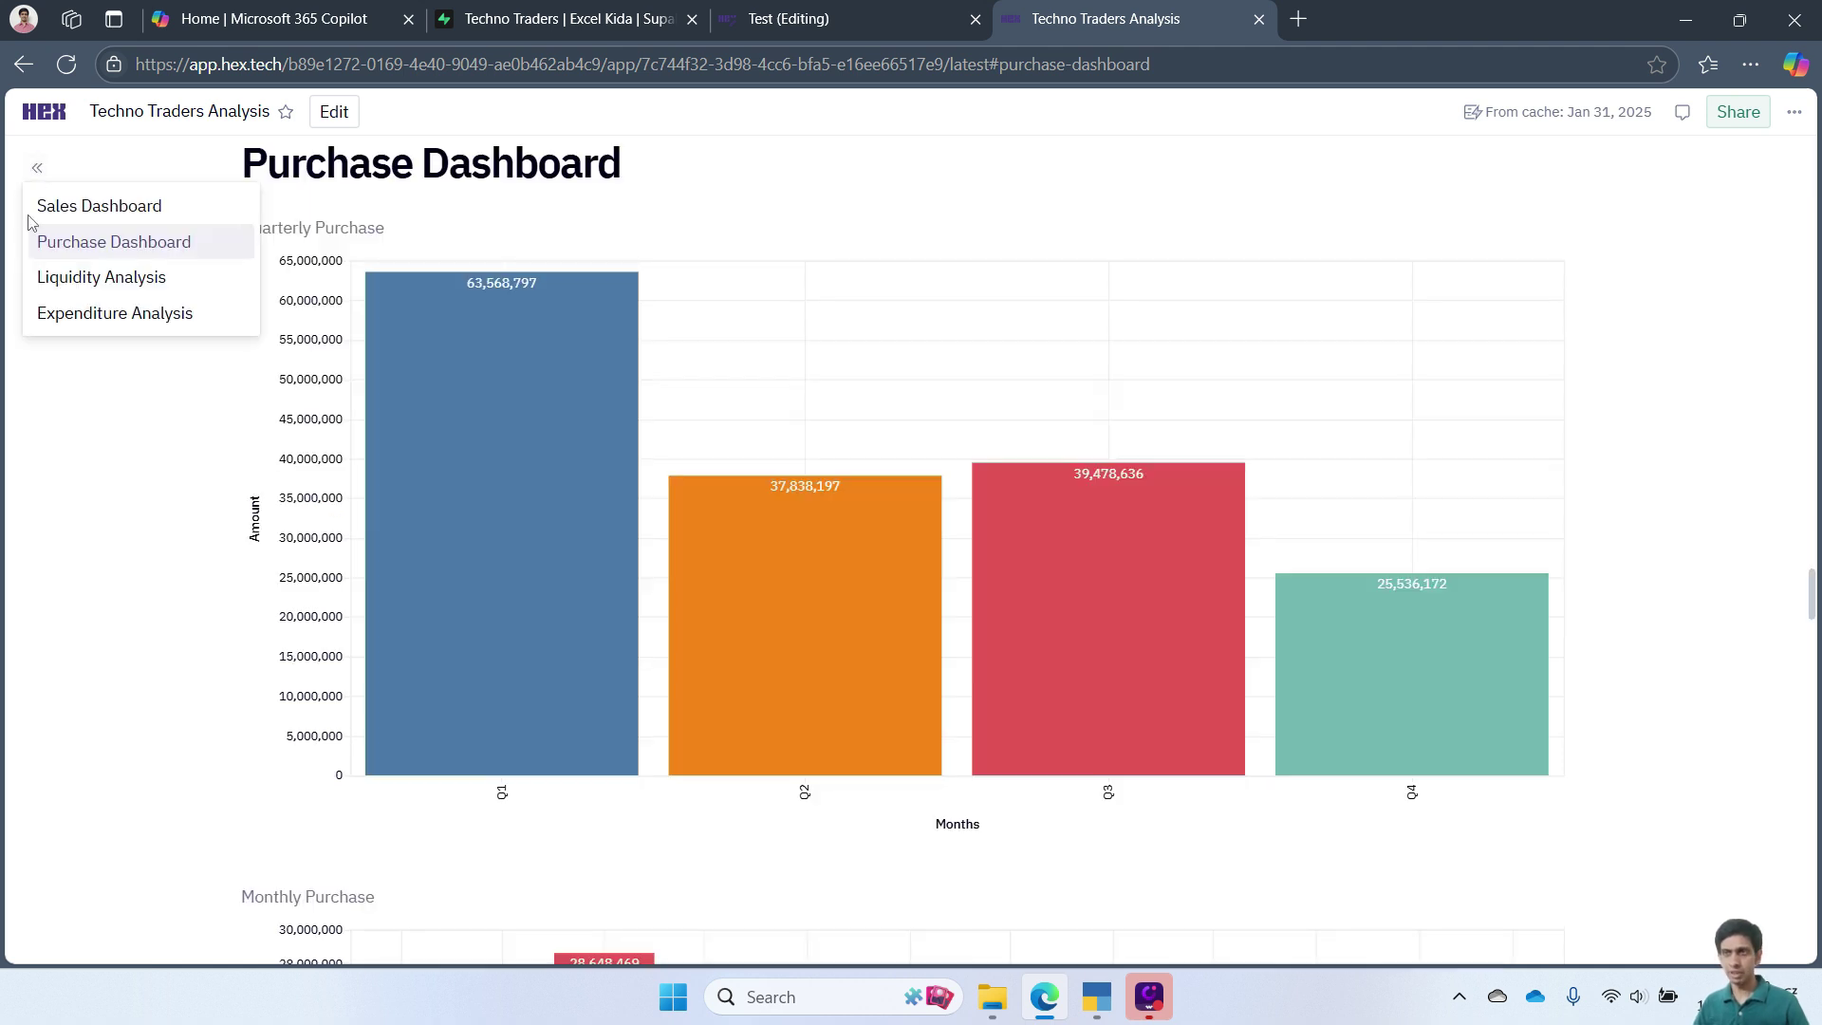
click(102, 247)
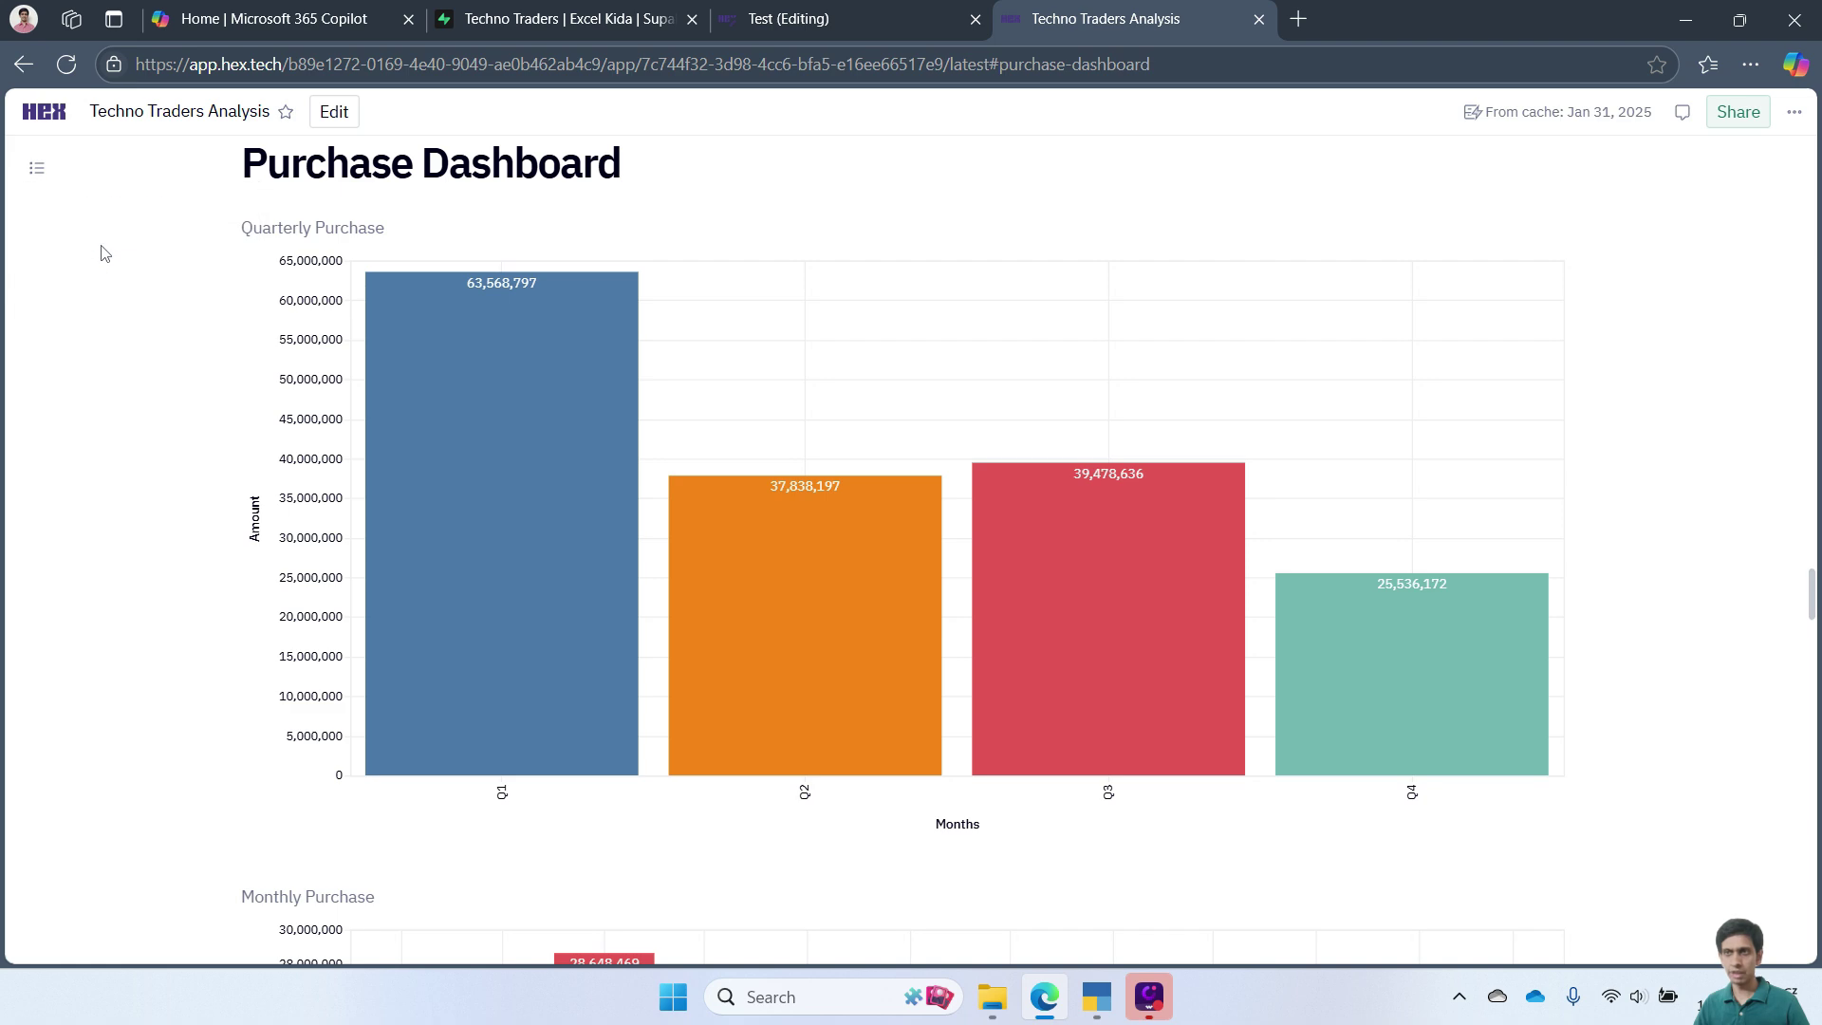
scroll(726, 335, up, 1)
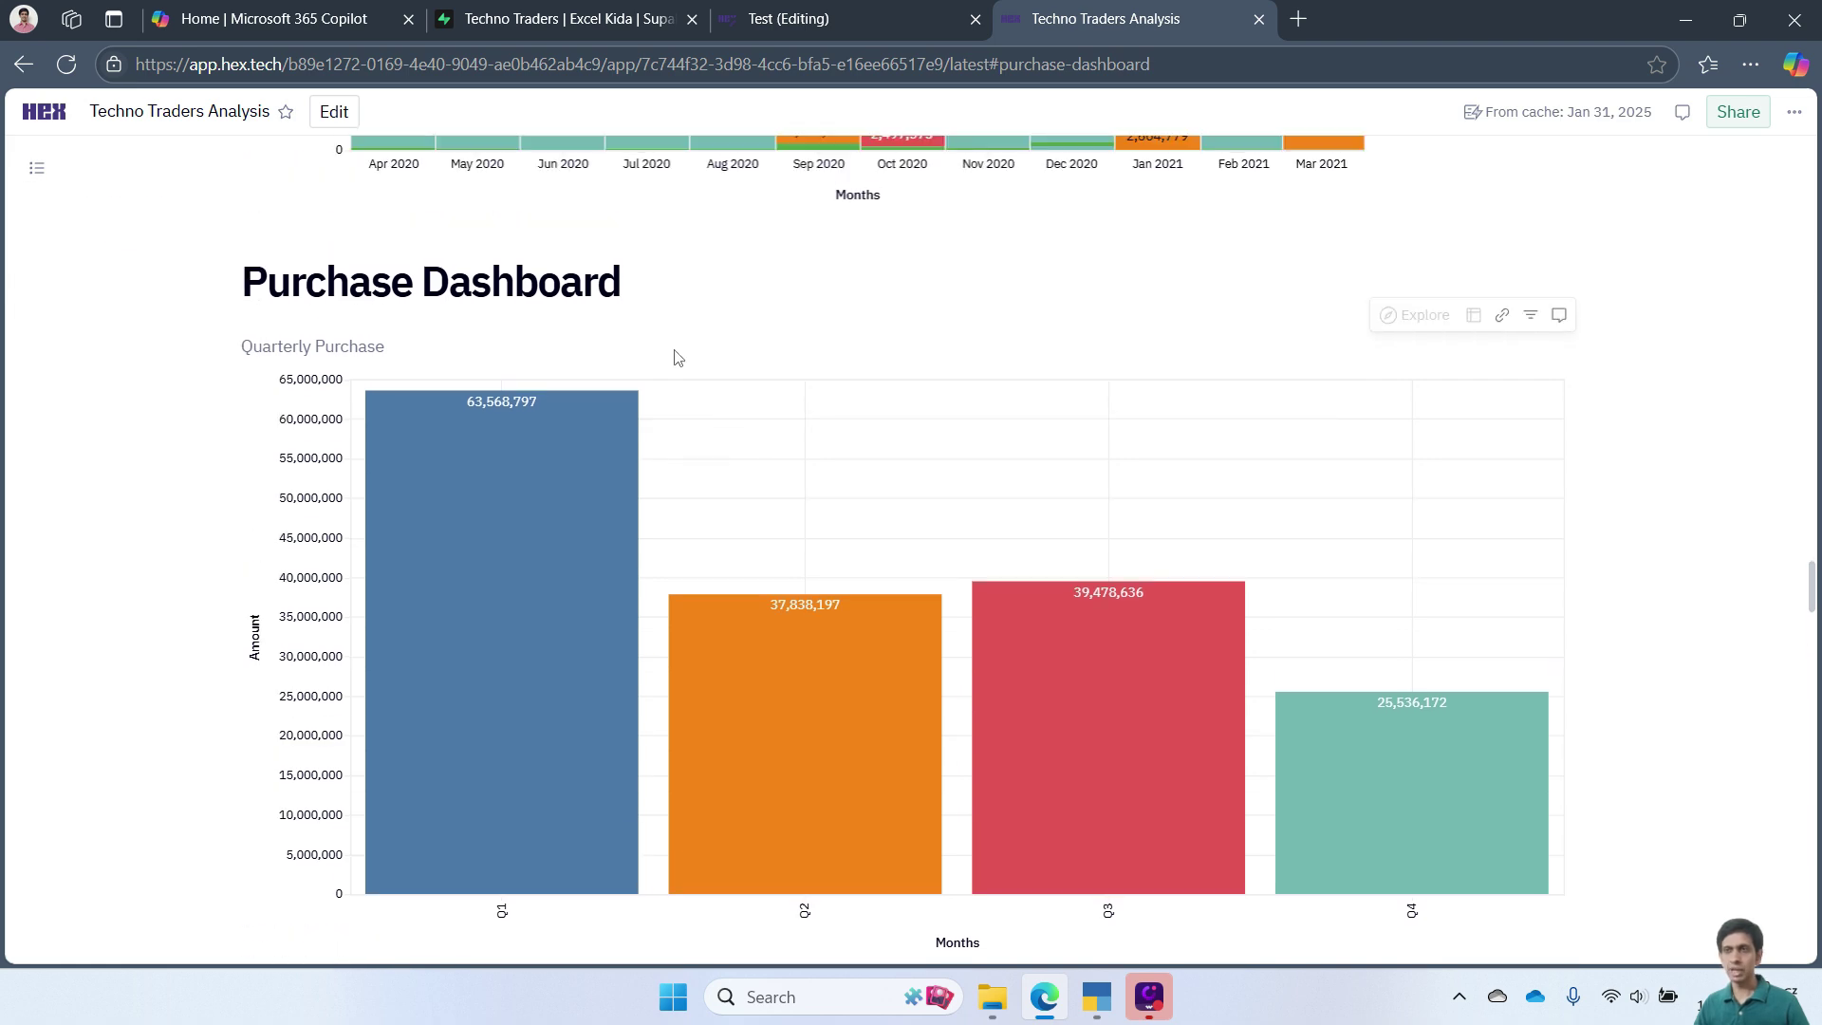
scroll(521, 500, down, 2)
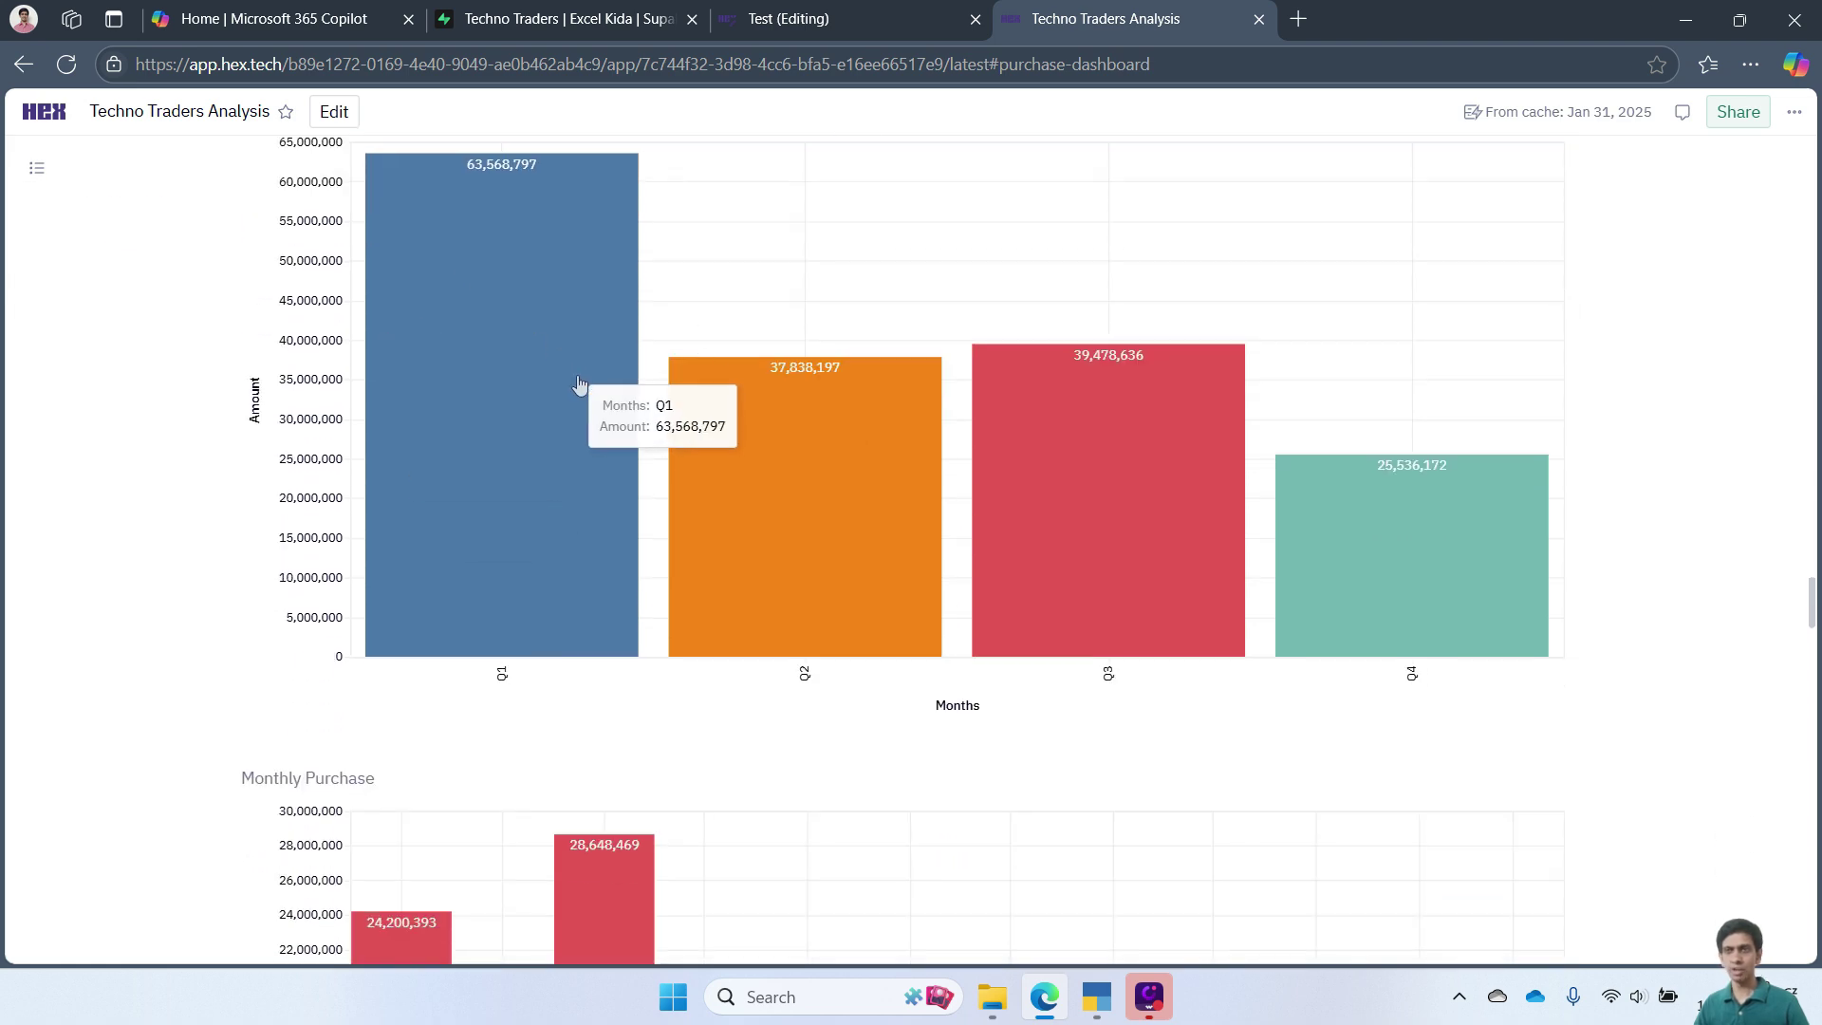
scroll(598, 418, down, 2)
scroll(537, 480, down, 5)
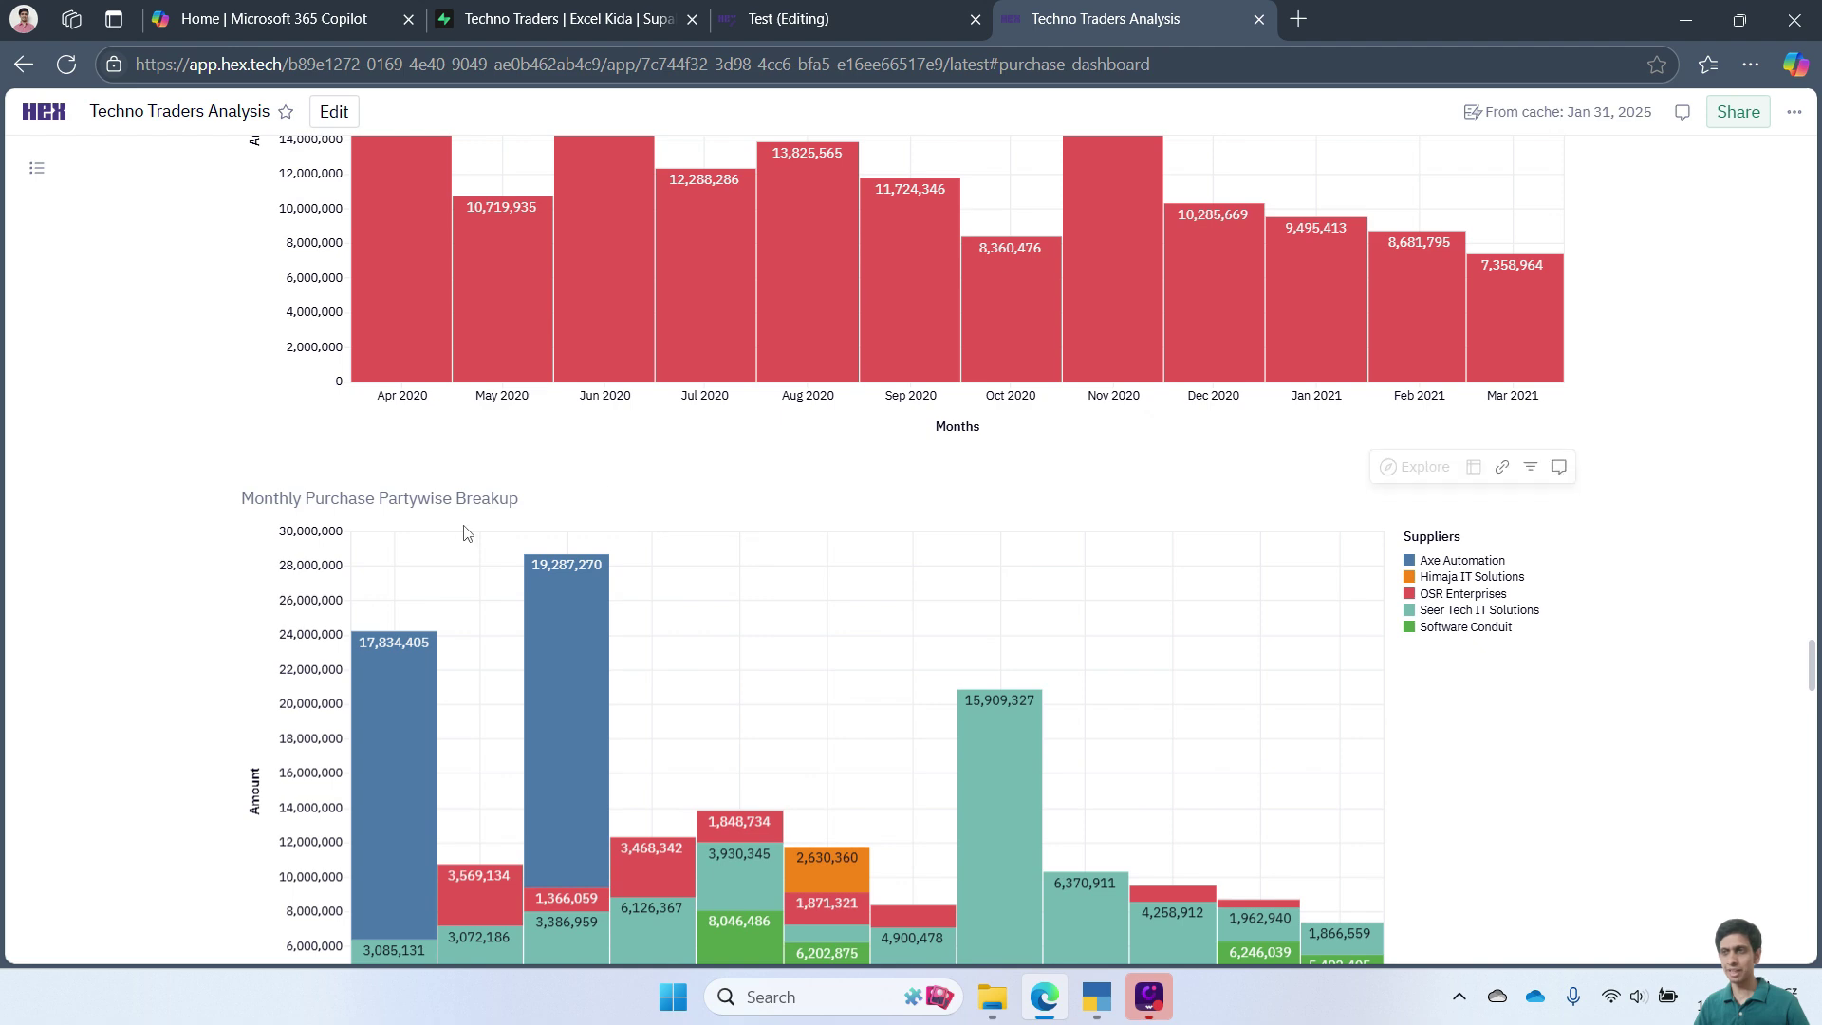
scroll(1023, 509, down, 1)
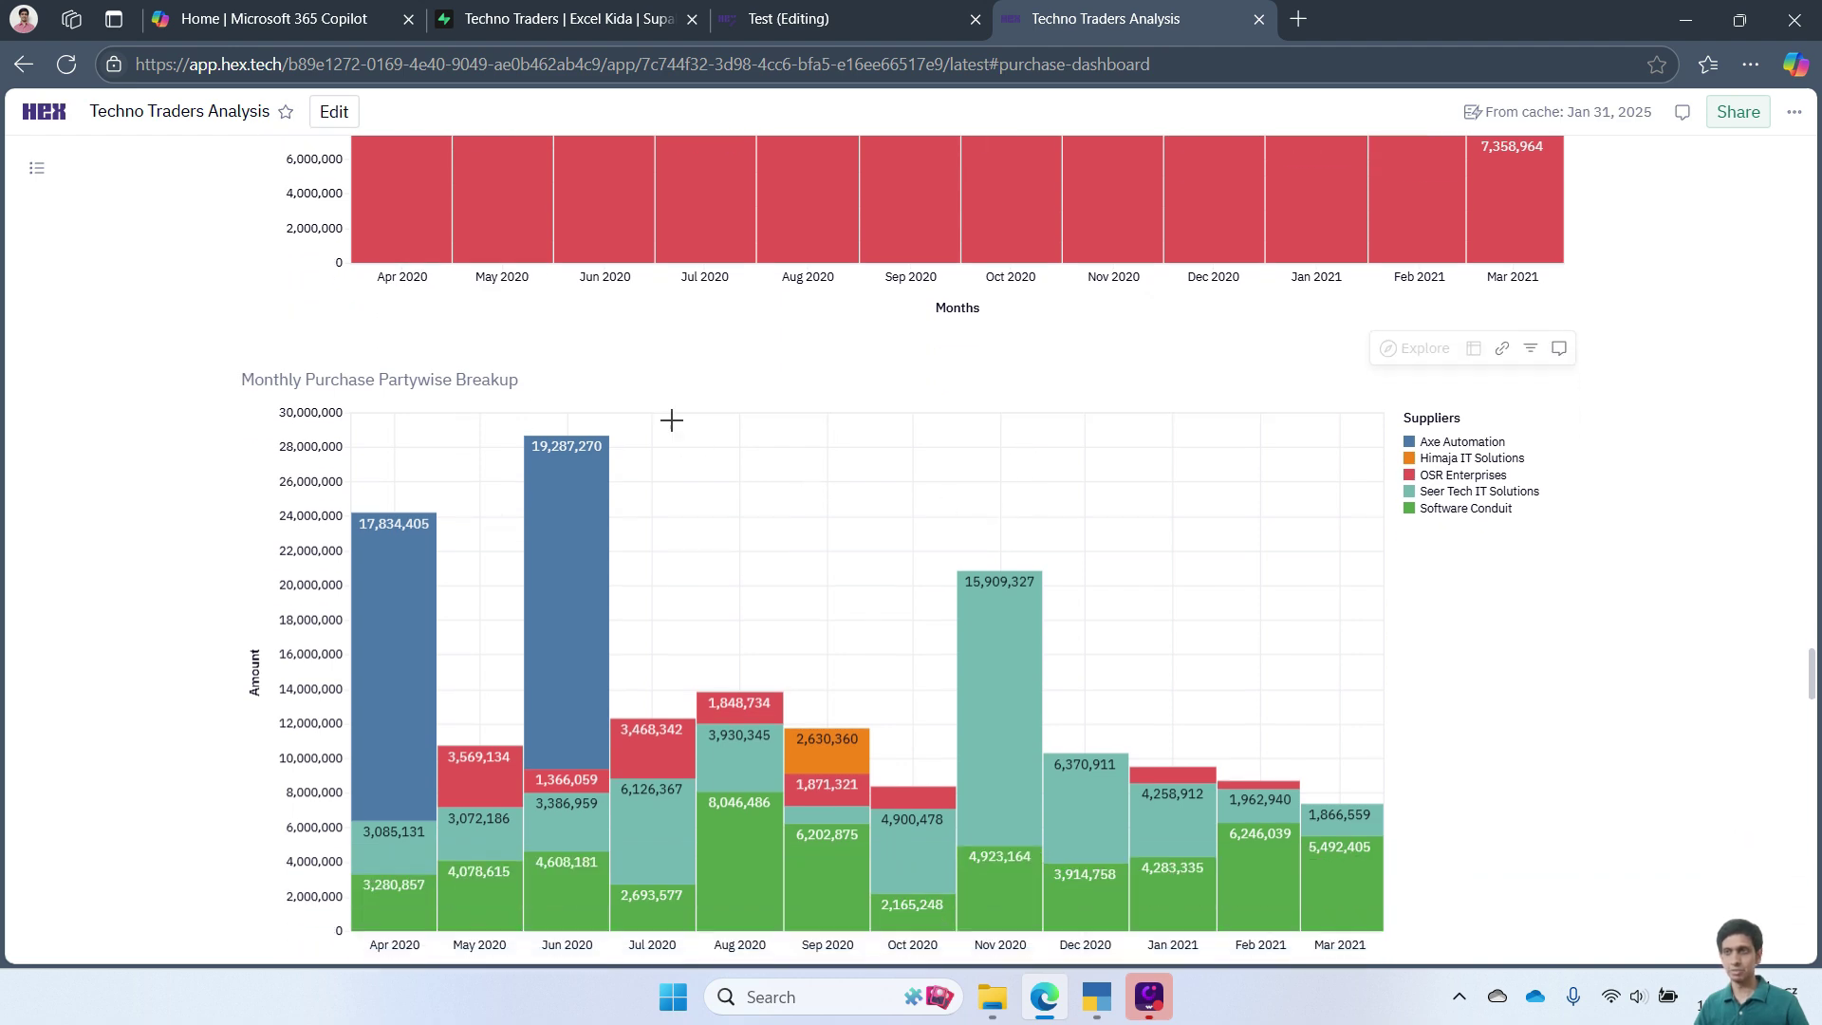
scroll(768, 449, down, 2)
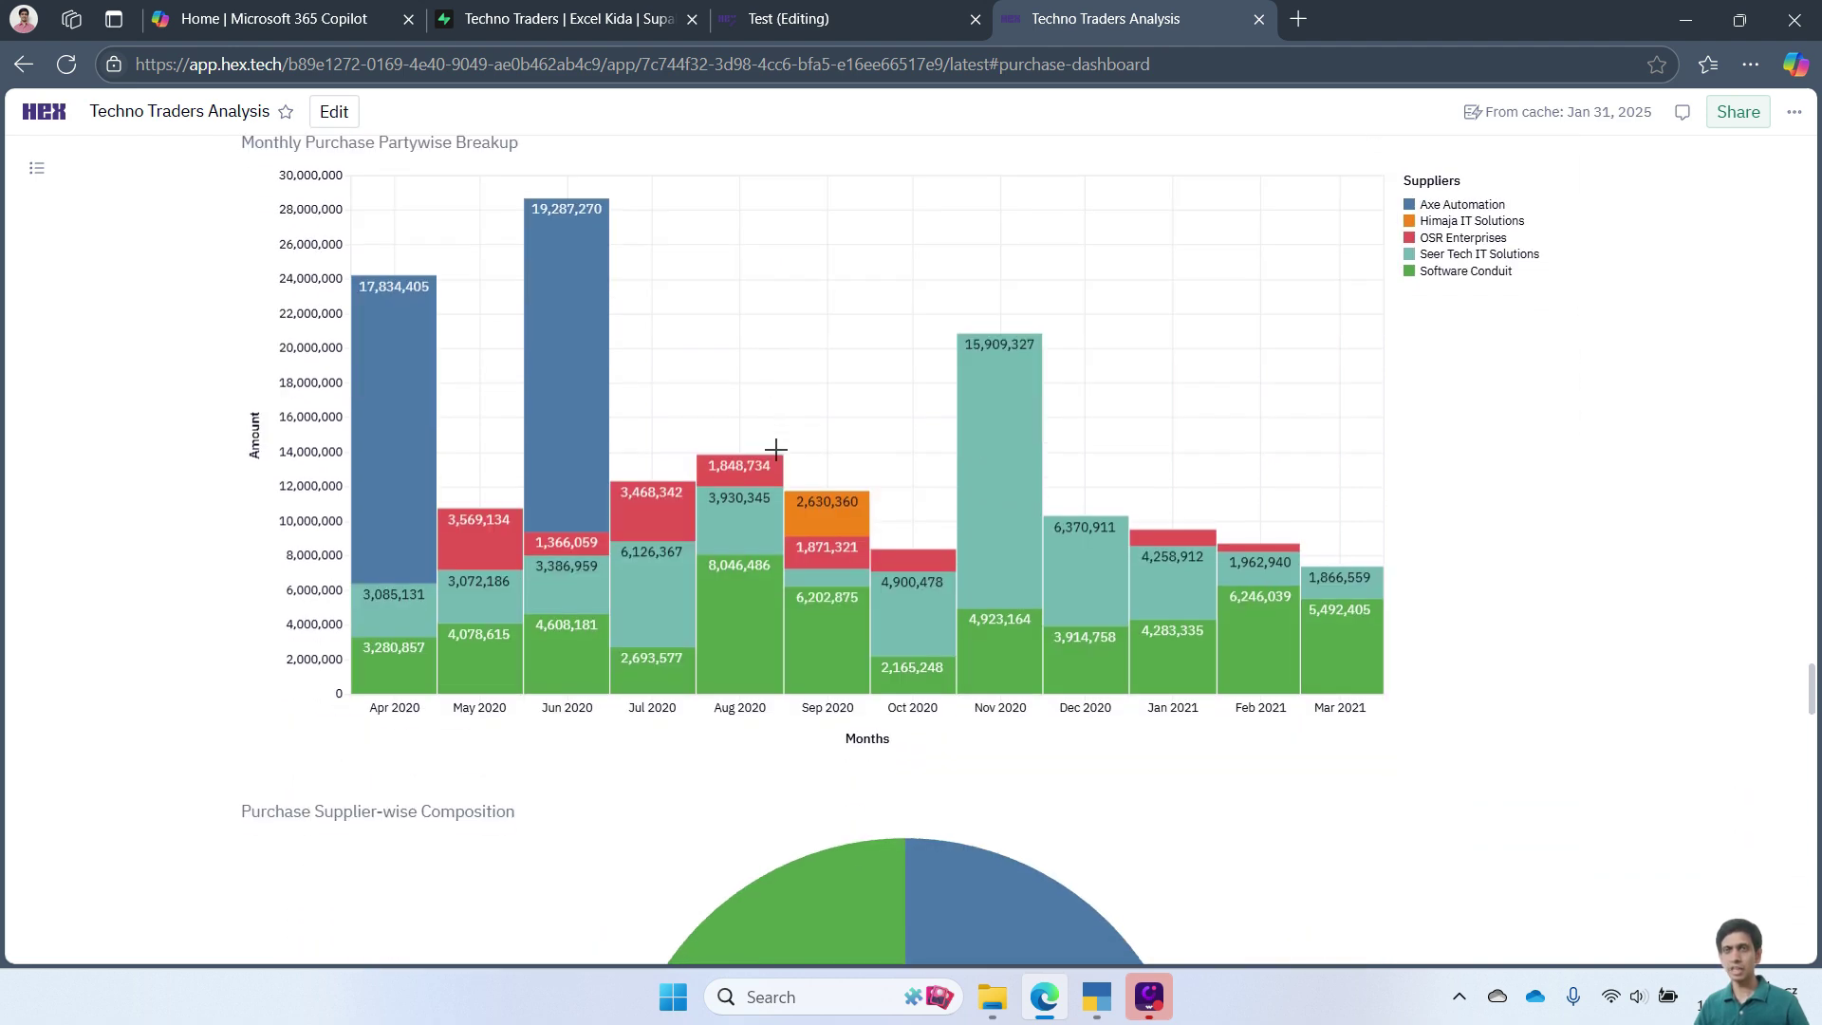
scroll(788, 446, up, 2)
scroll(813, 452, down, 4)
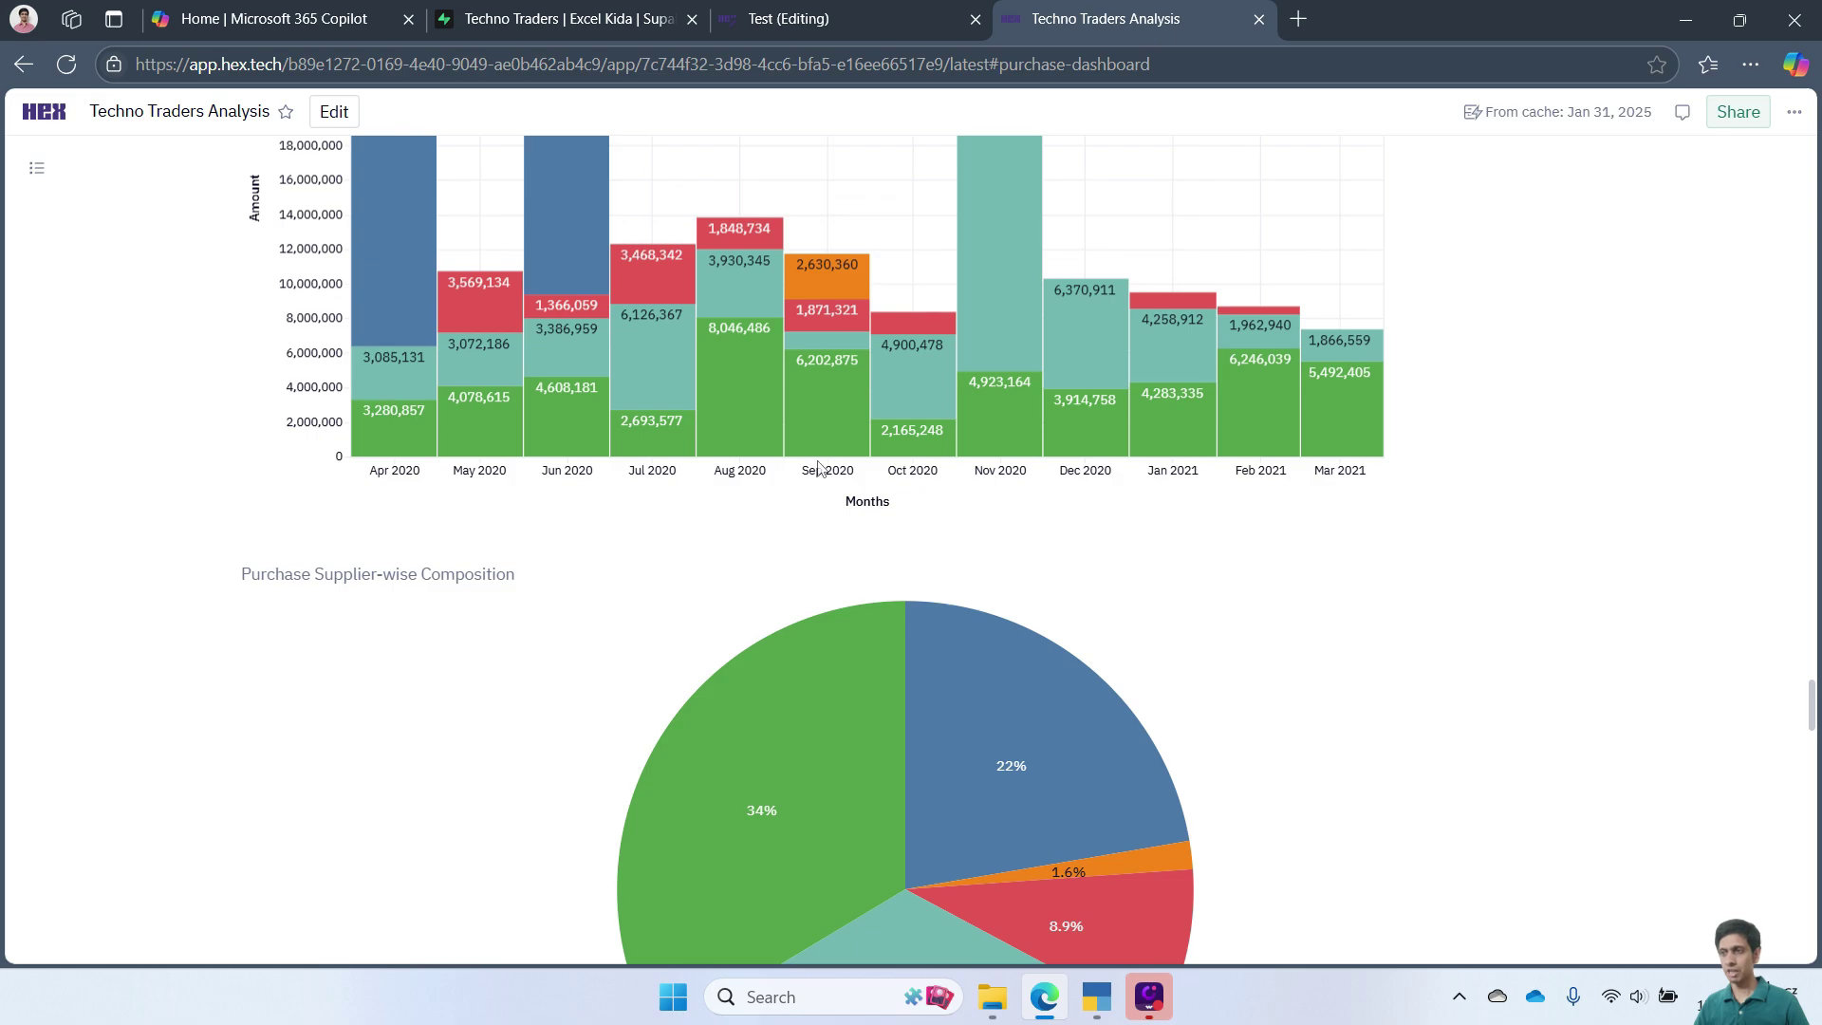
scroll(819, 467, up, 5)
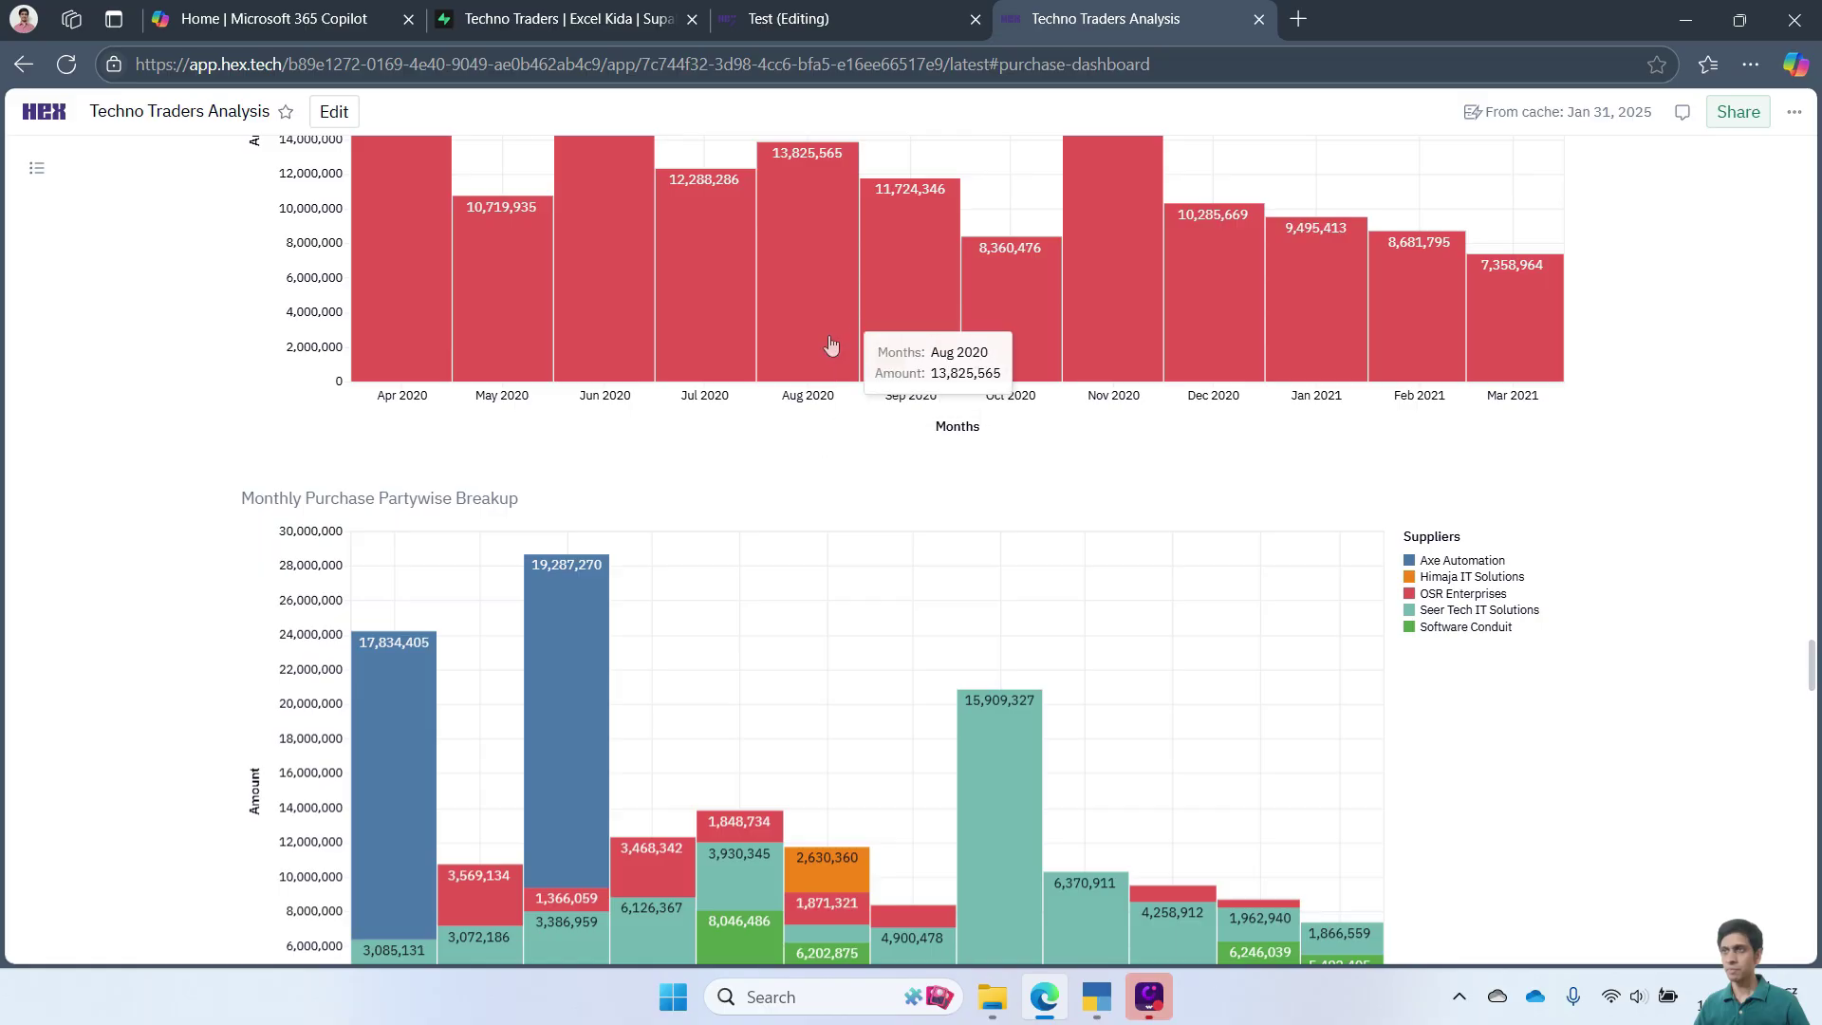
- In the Test notebook, examine the Df accounting view table and the filtered Df sales table with its qtr column
click(872, 26)
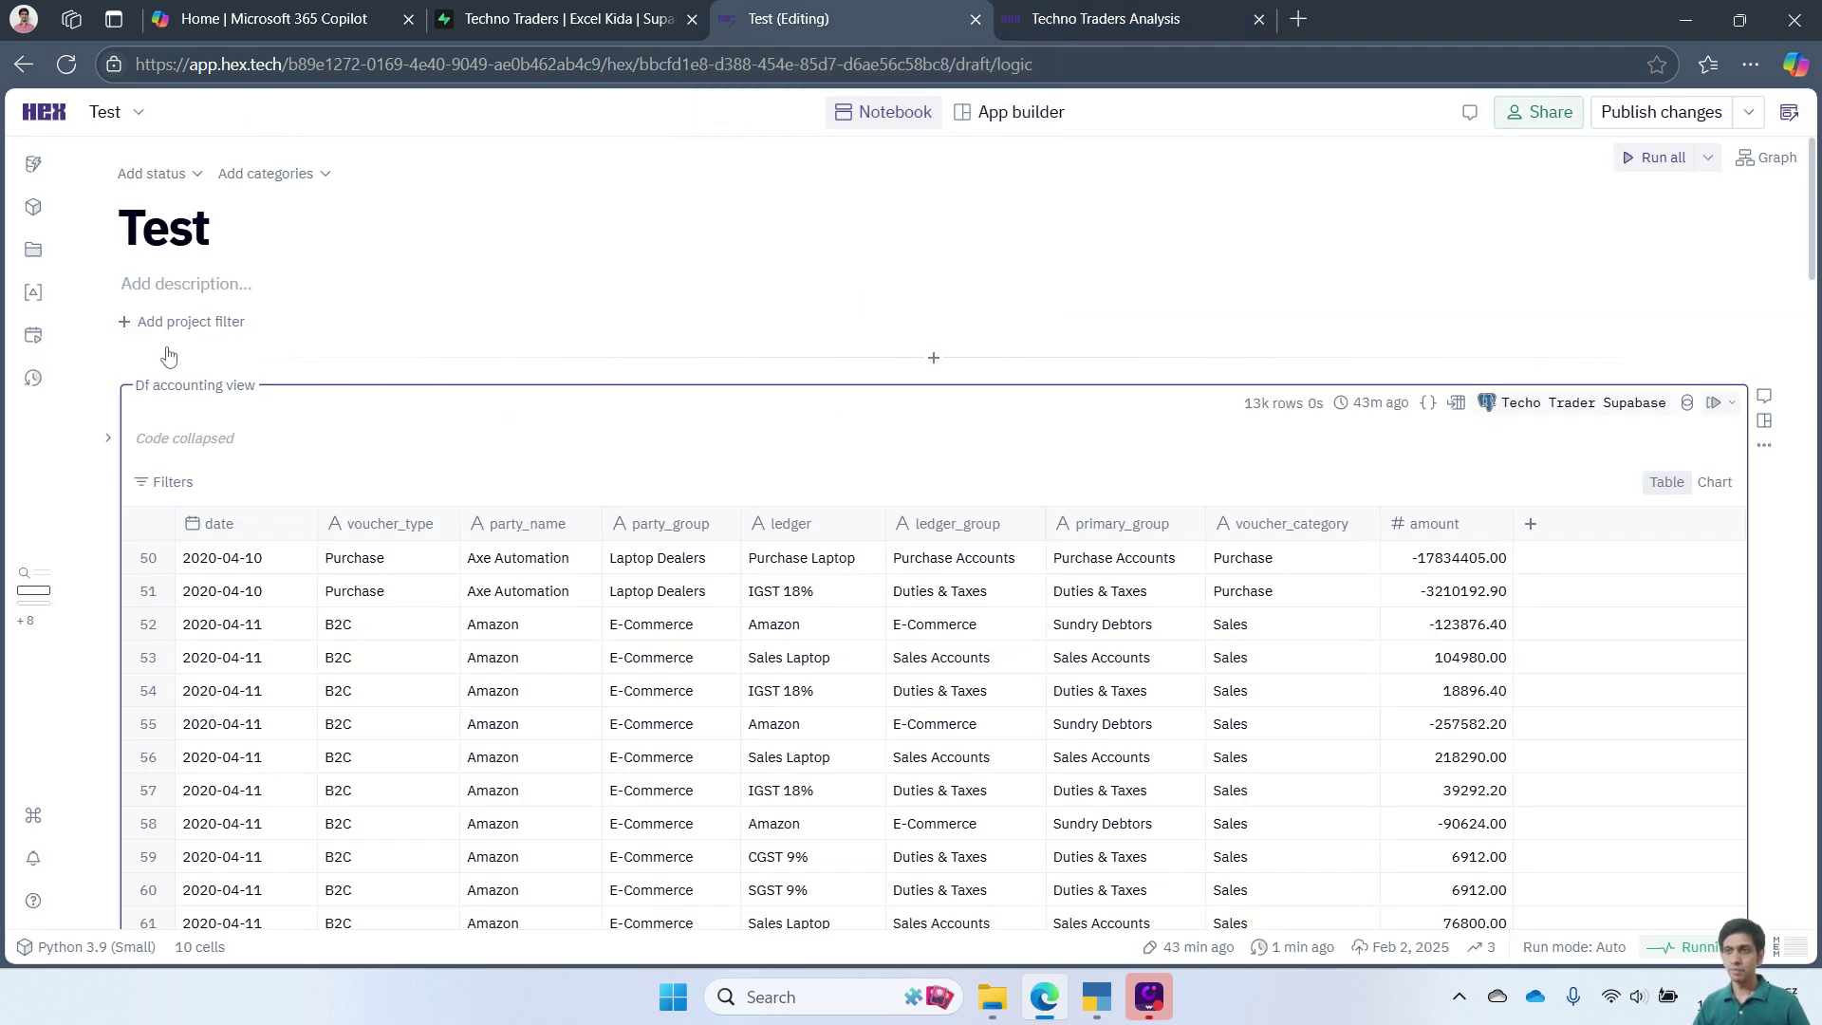
scroll(468, 294, down, 1)
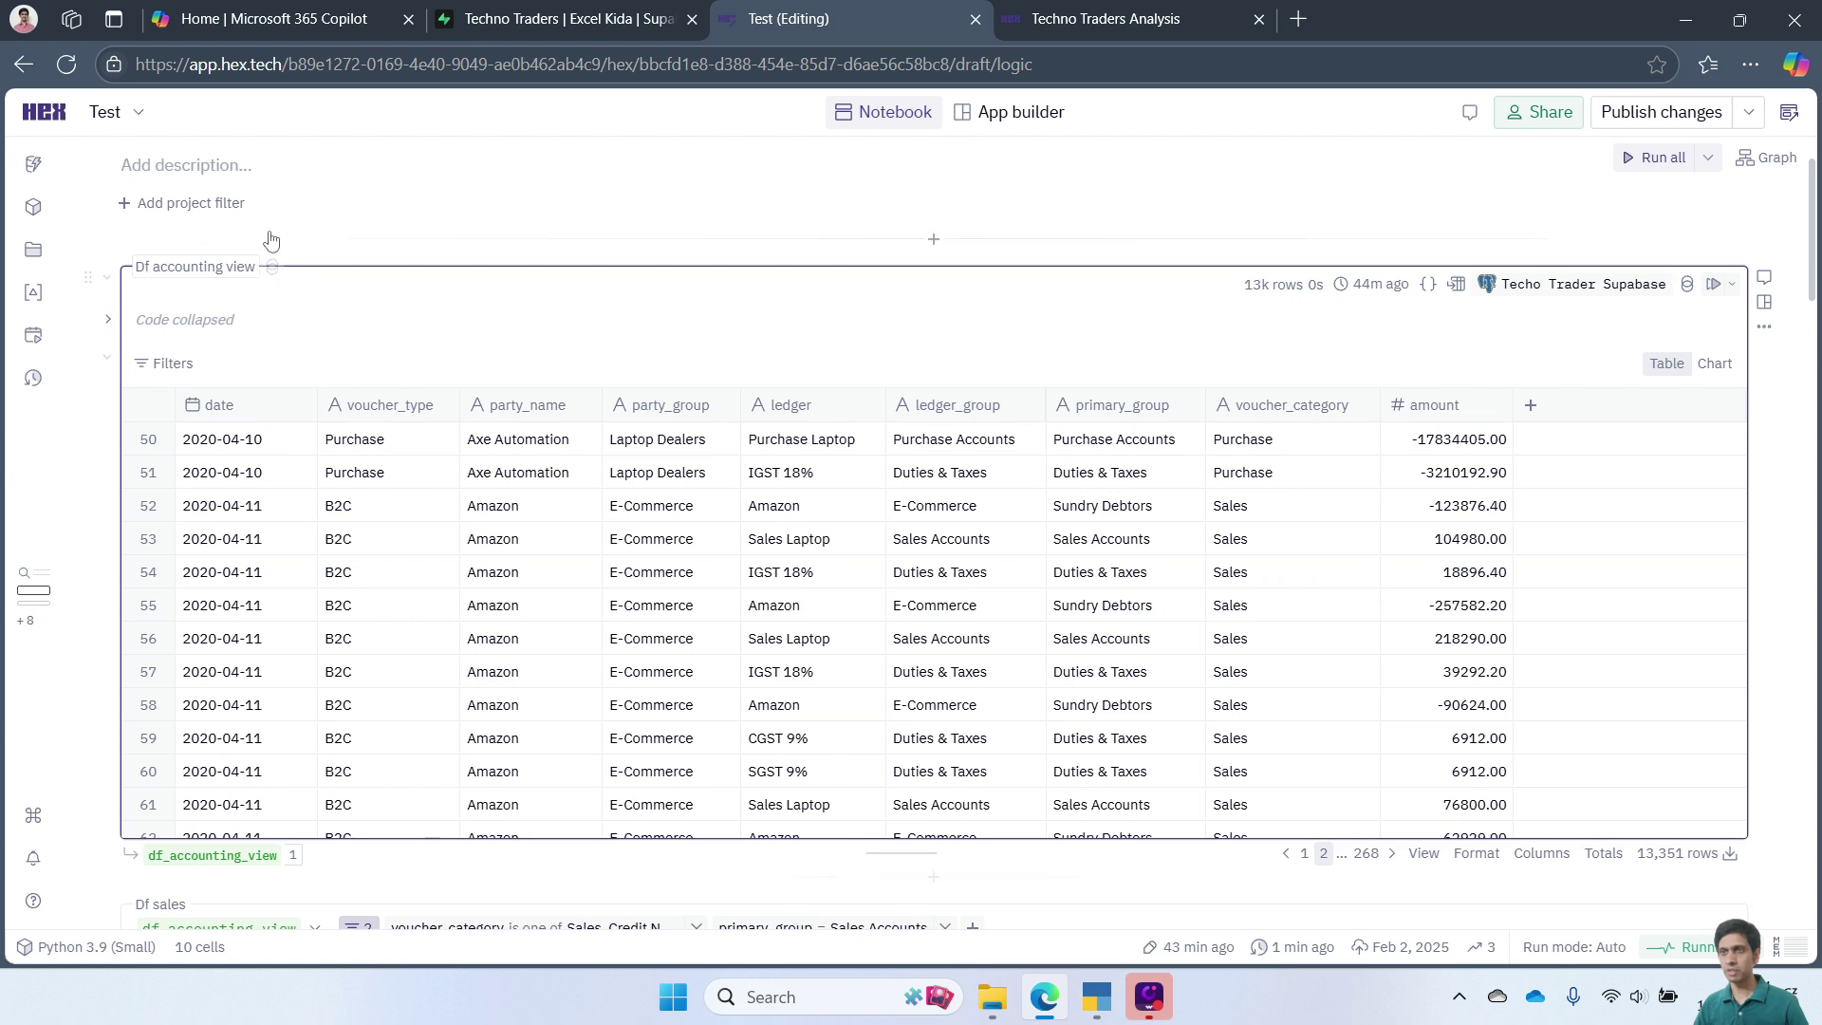
scroll(371, 227, down, 3)
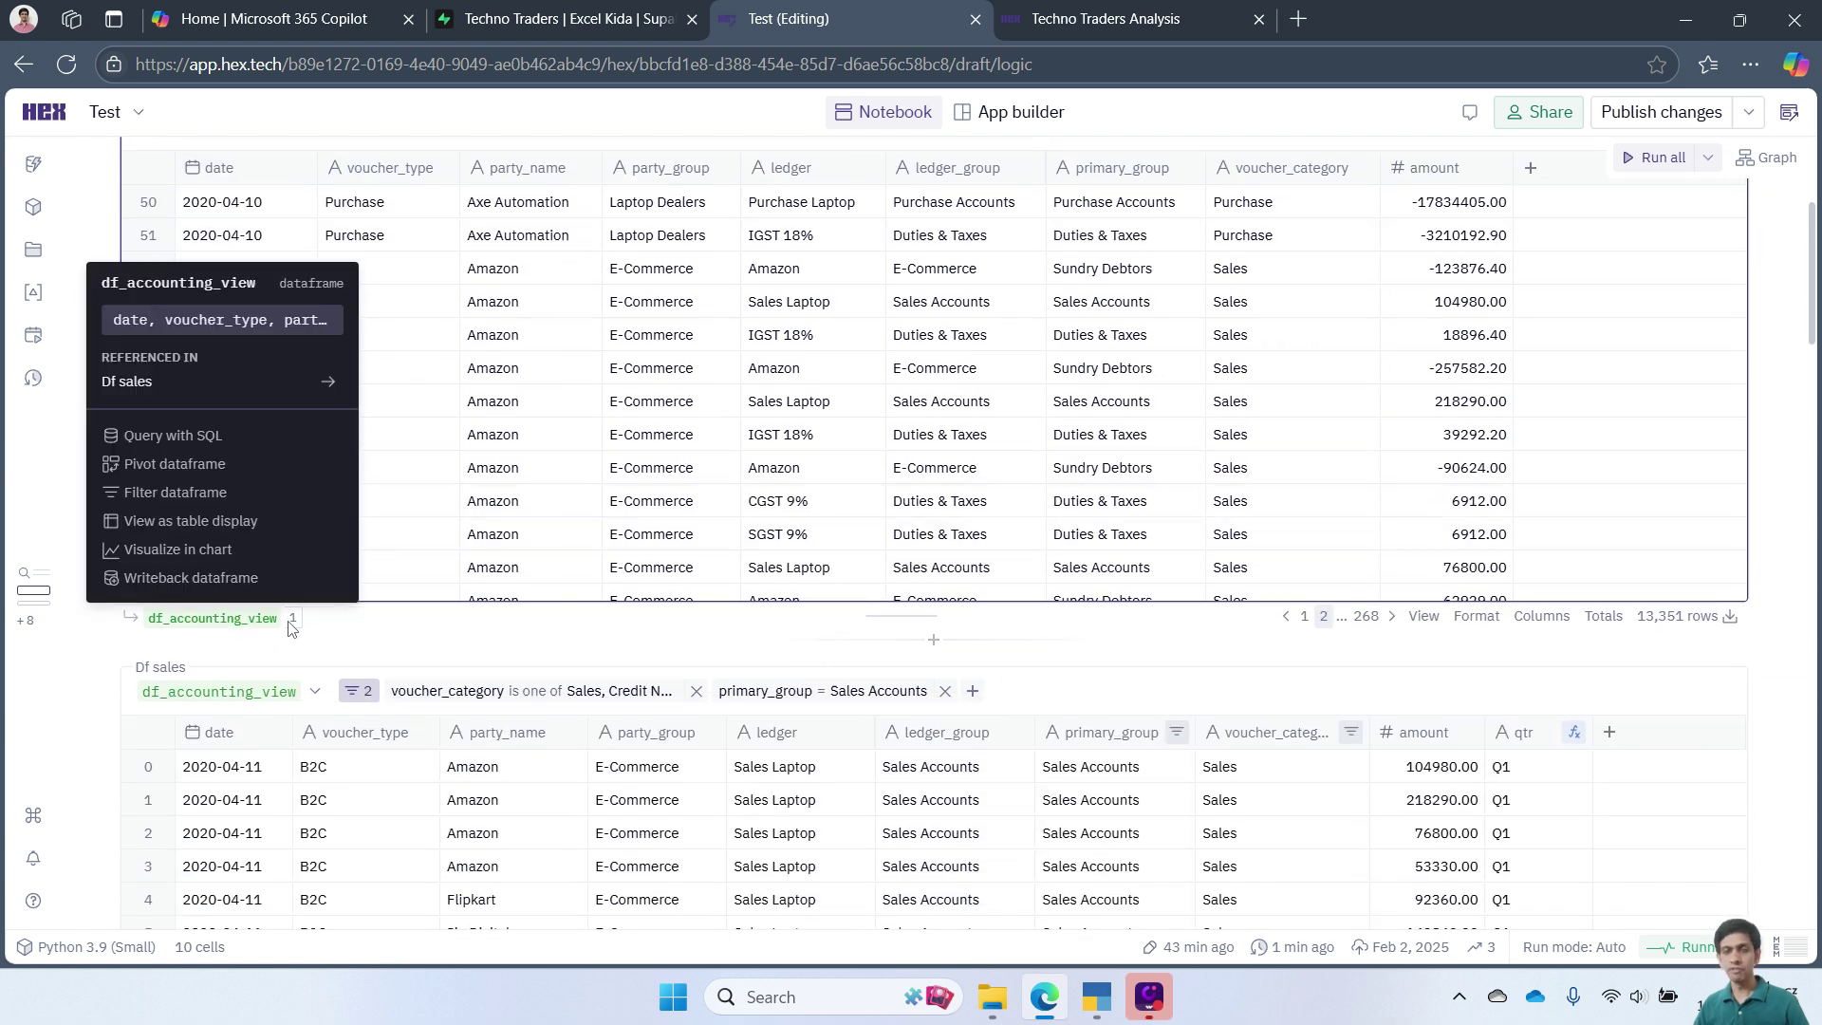
scroll(472, 622, down, 3)
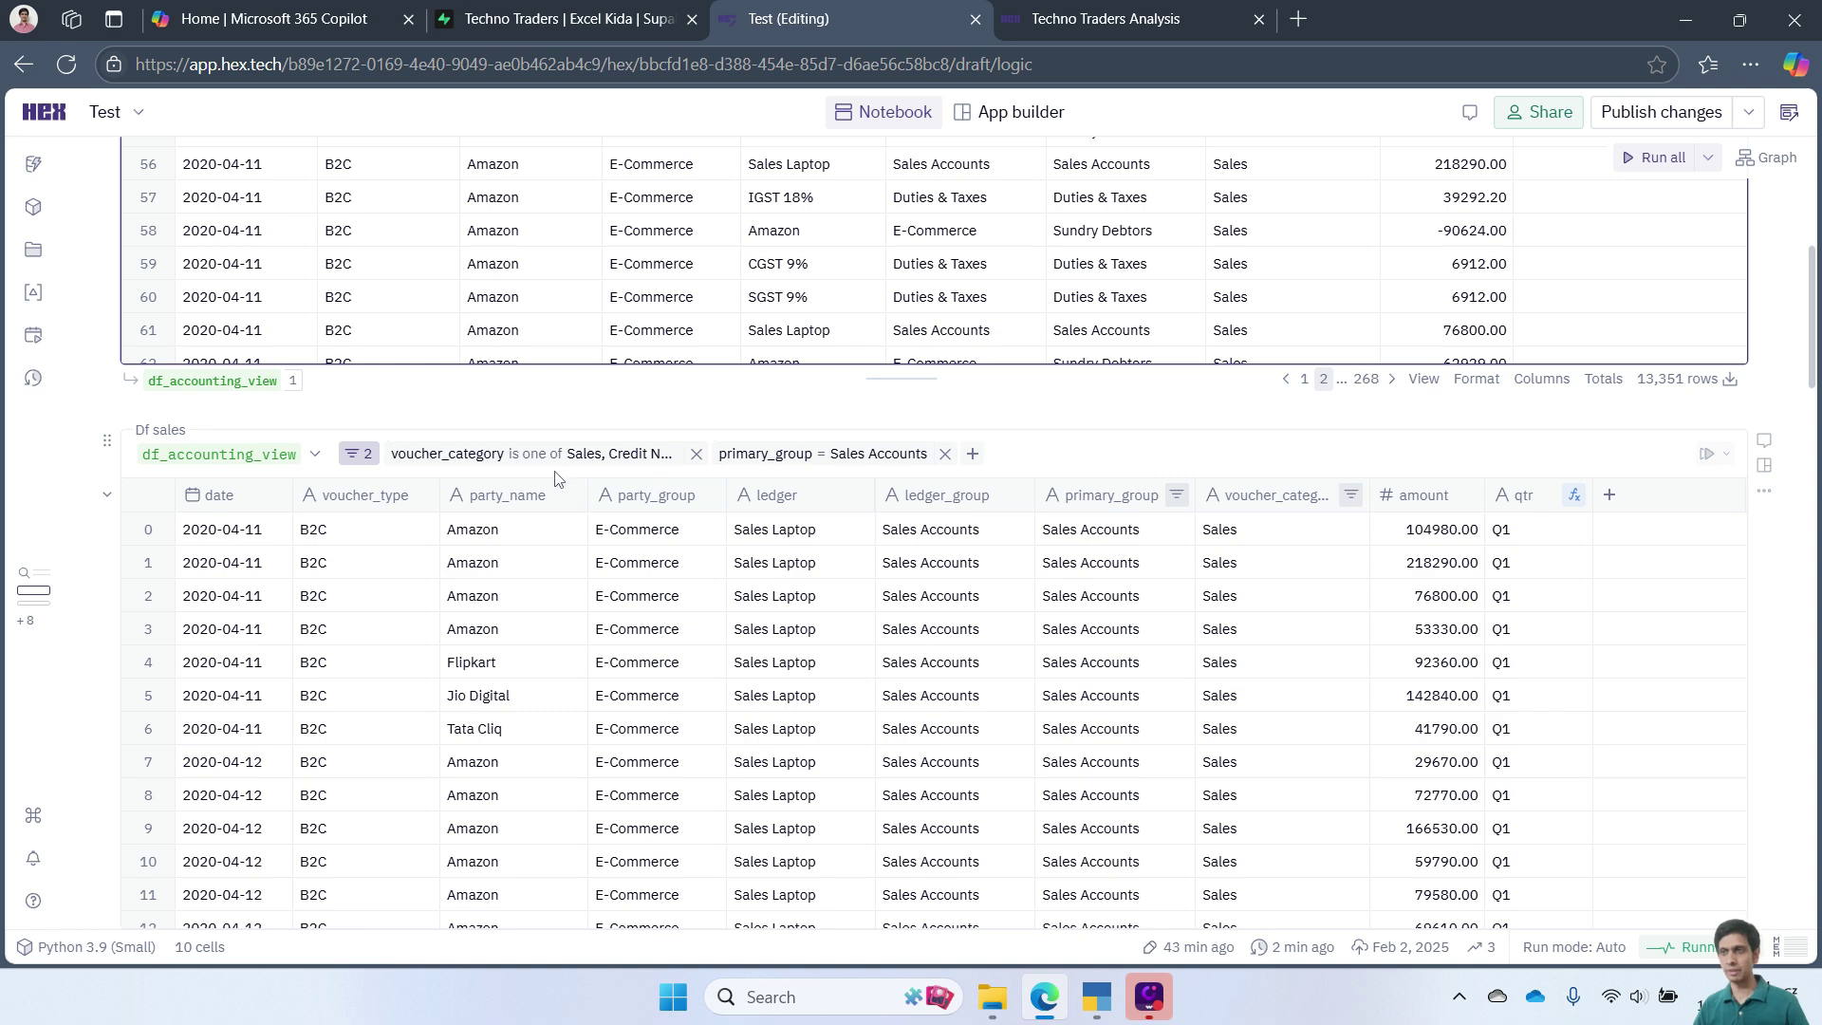
scroll(372, 248, up, 4)
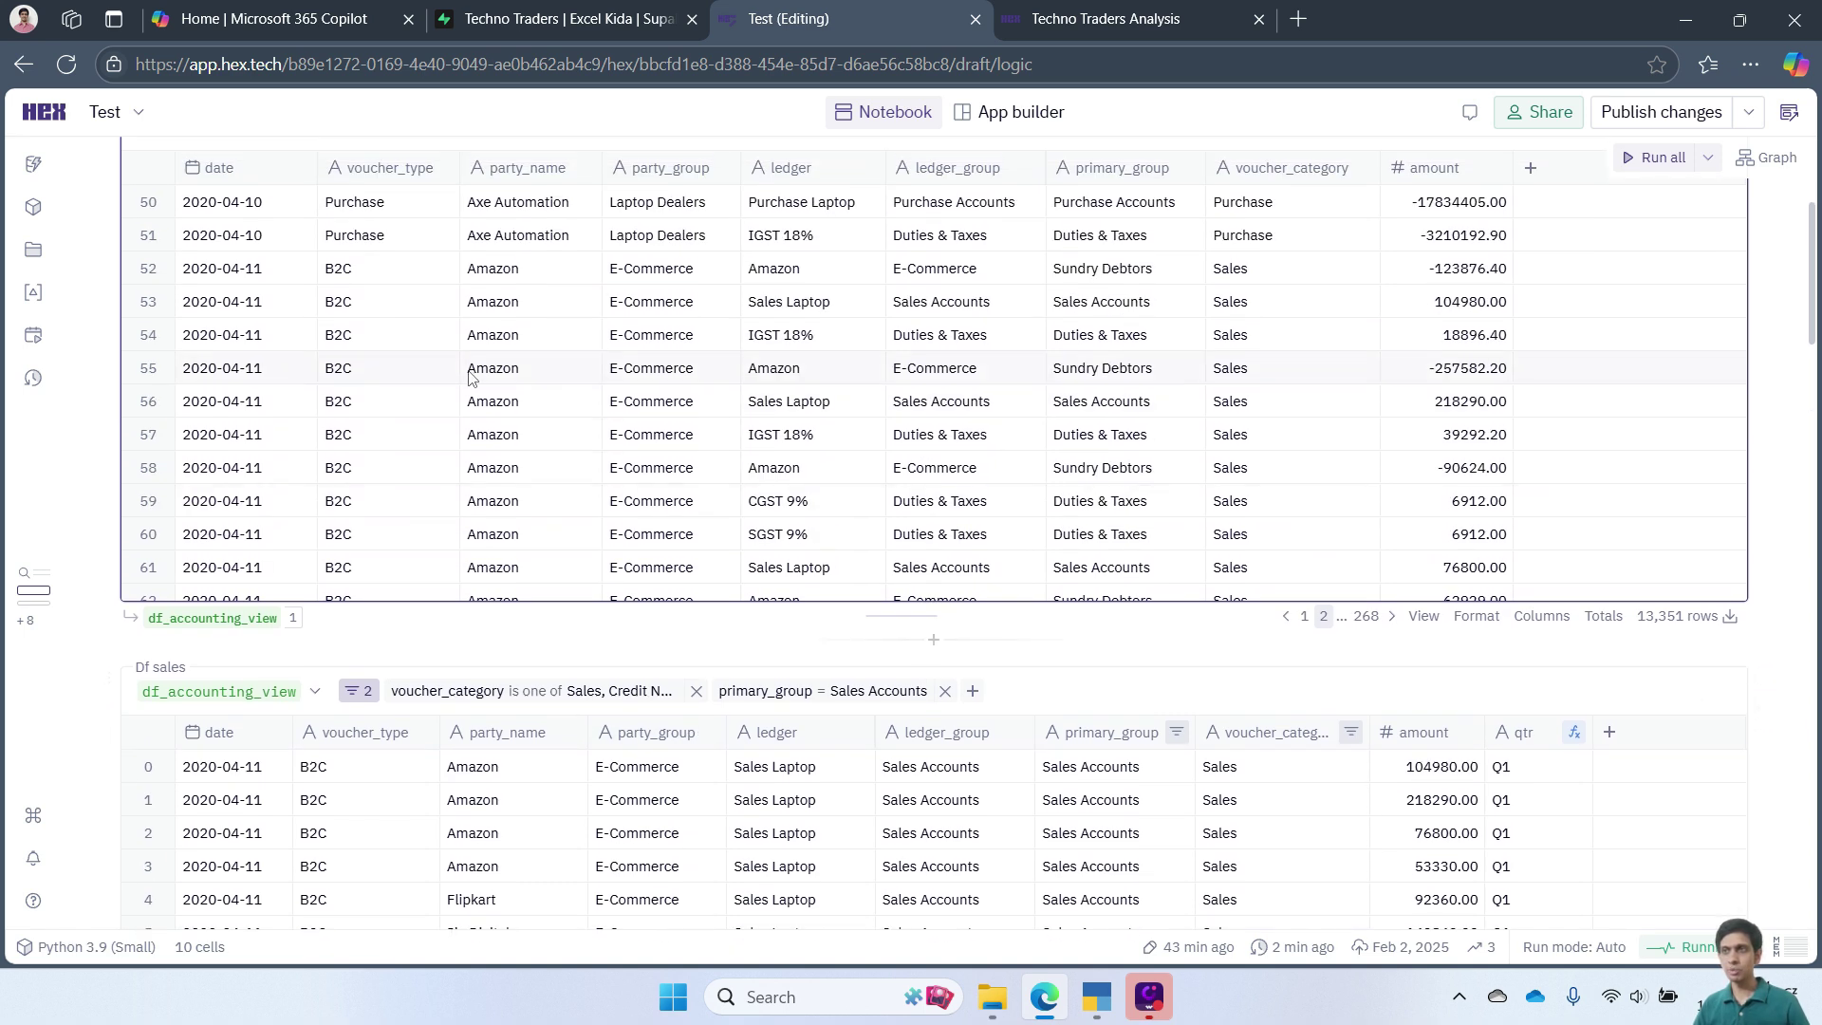
scroll(1034, 707, down, 1)
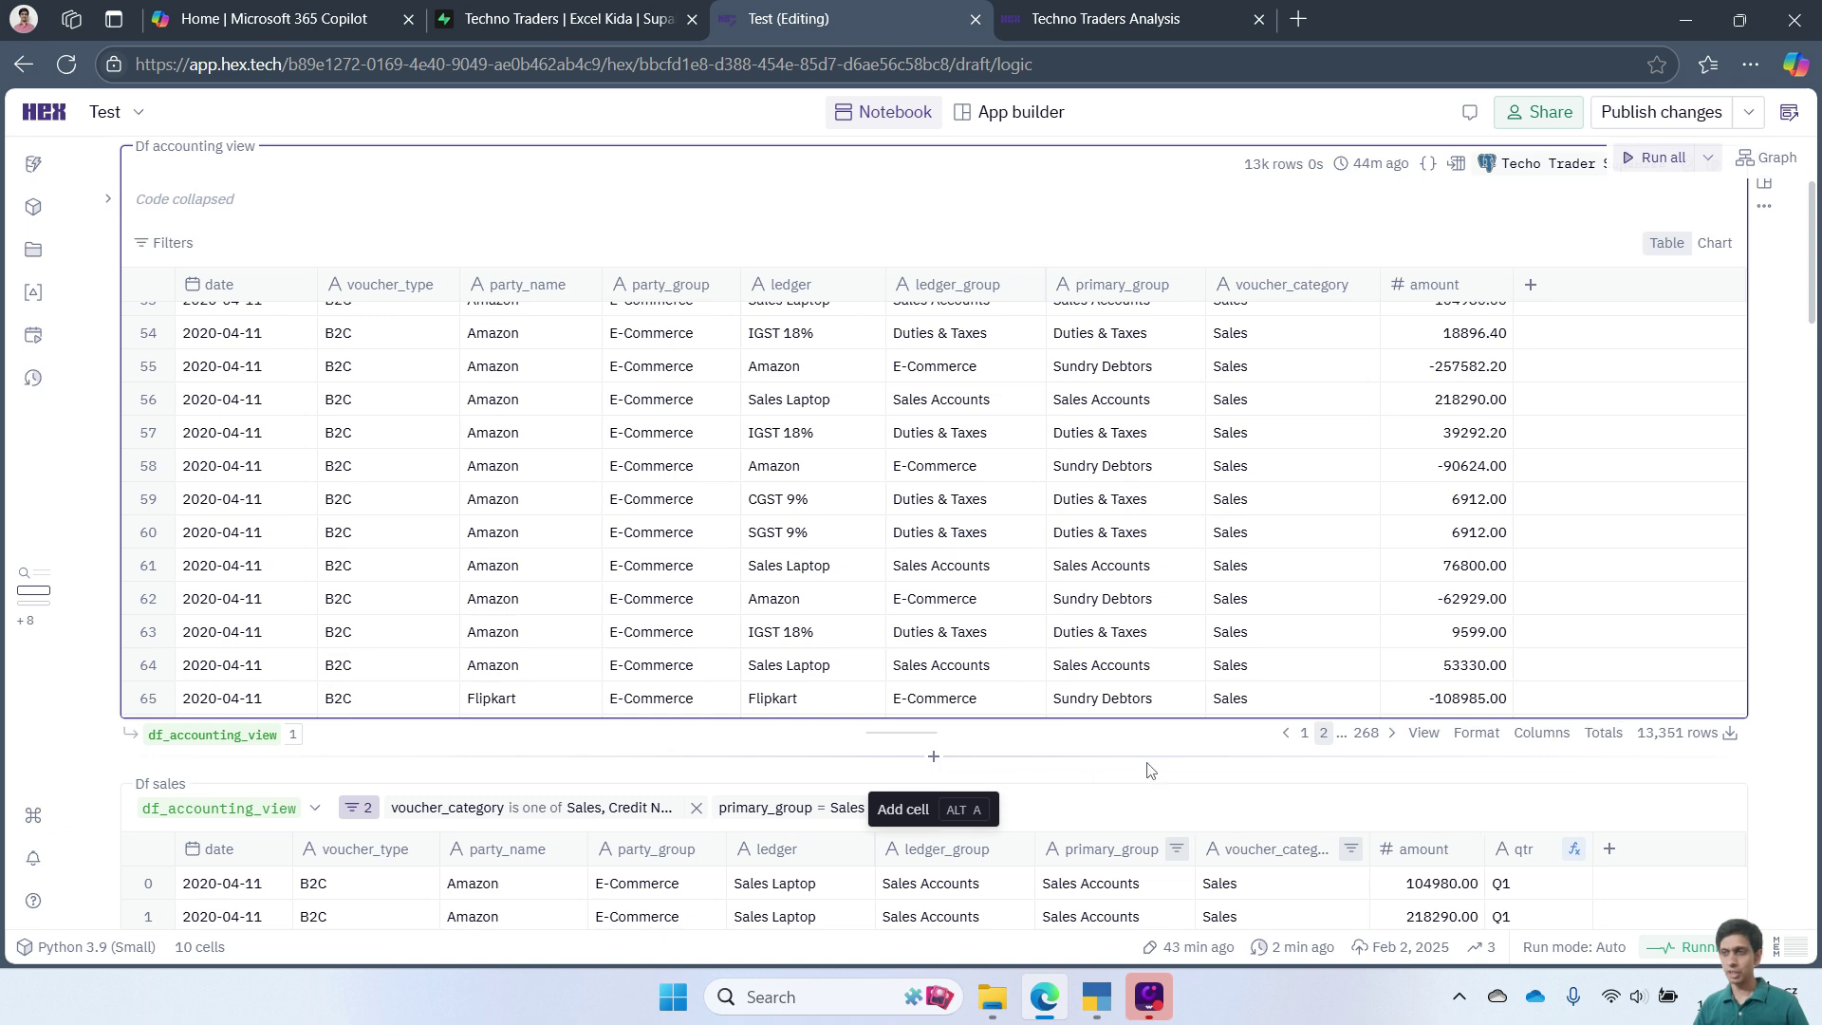
scroll(1045, 773, down, 1)
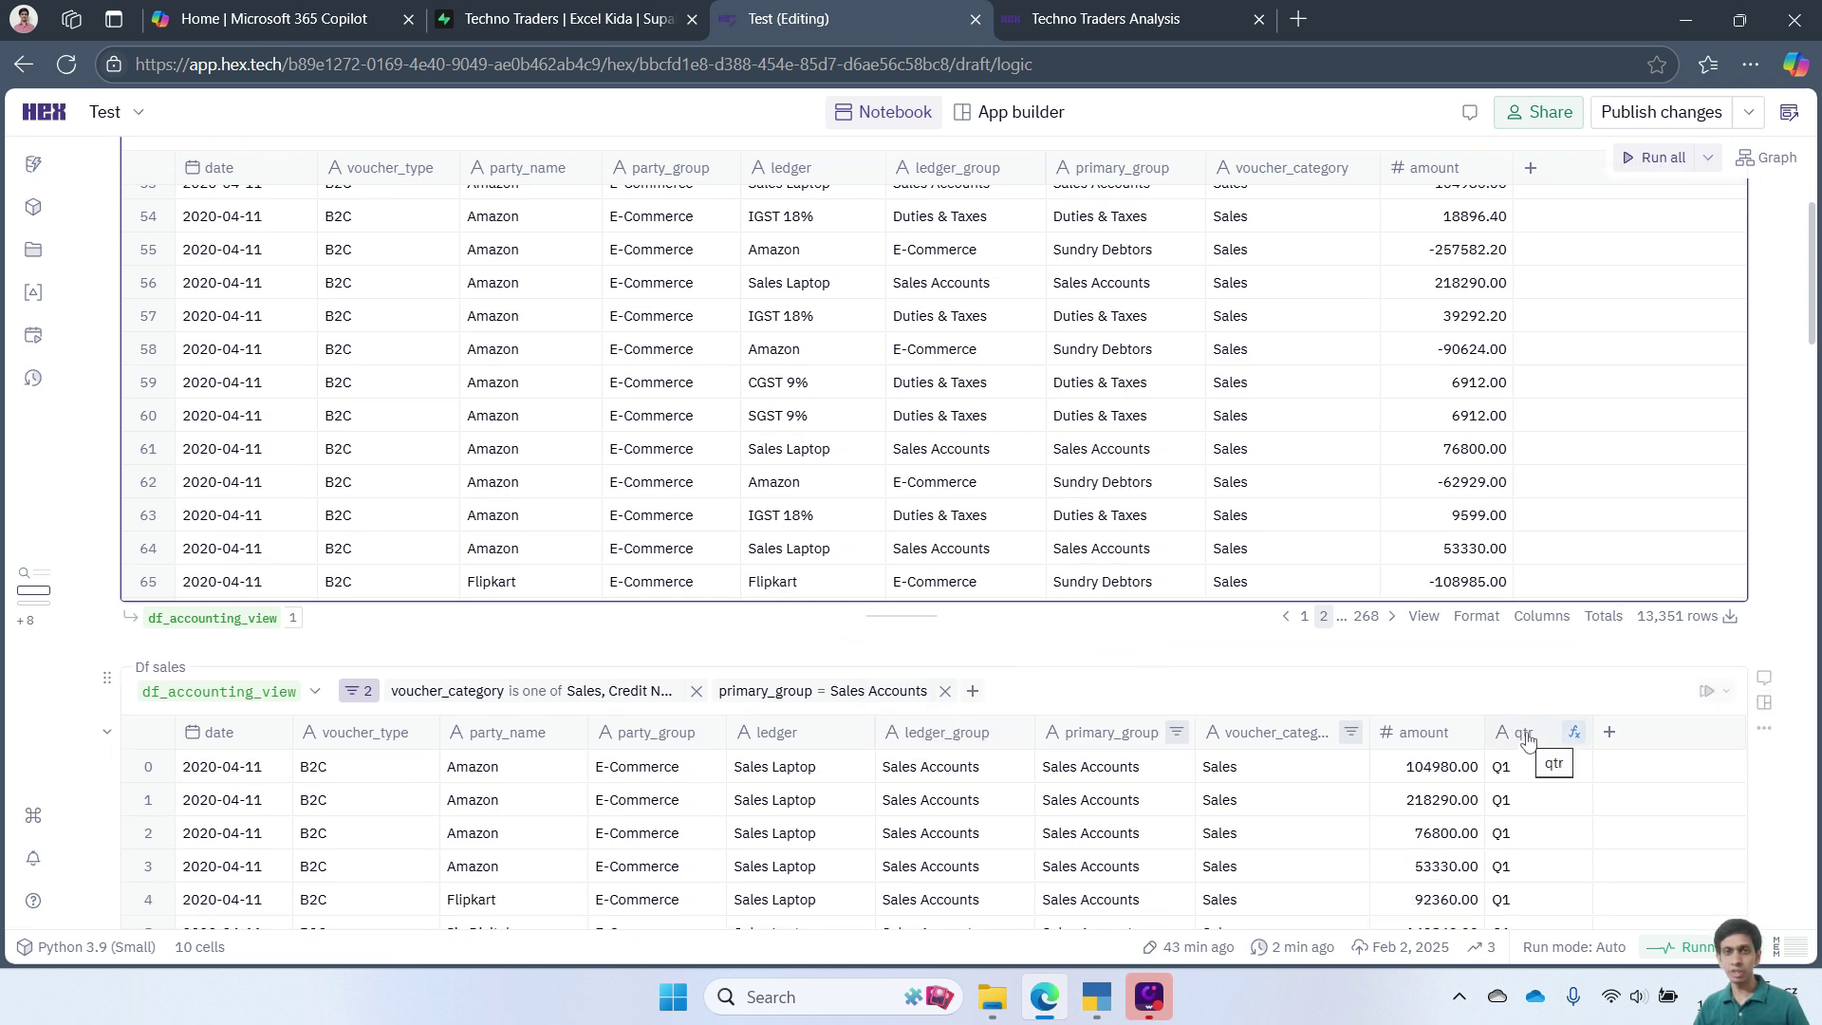
scroll(1097, 754, down, 6)
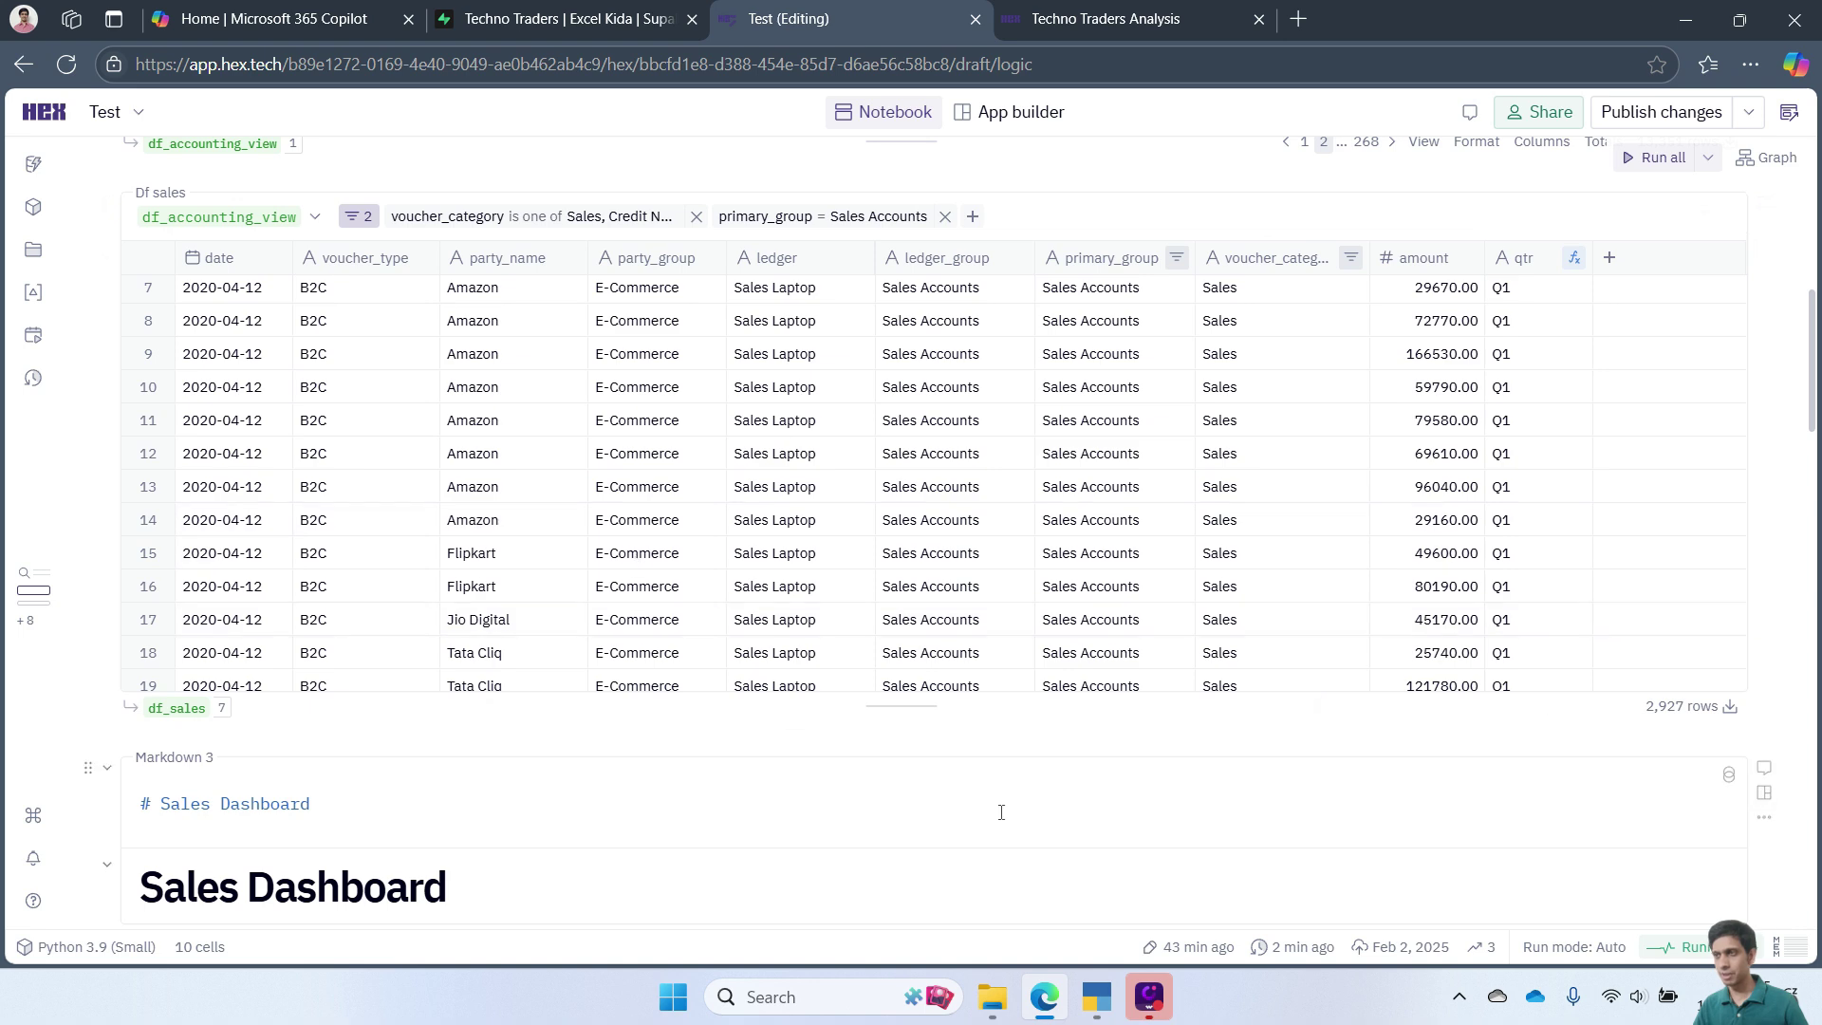
scroll(1073, 821, up, 3)
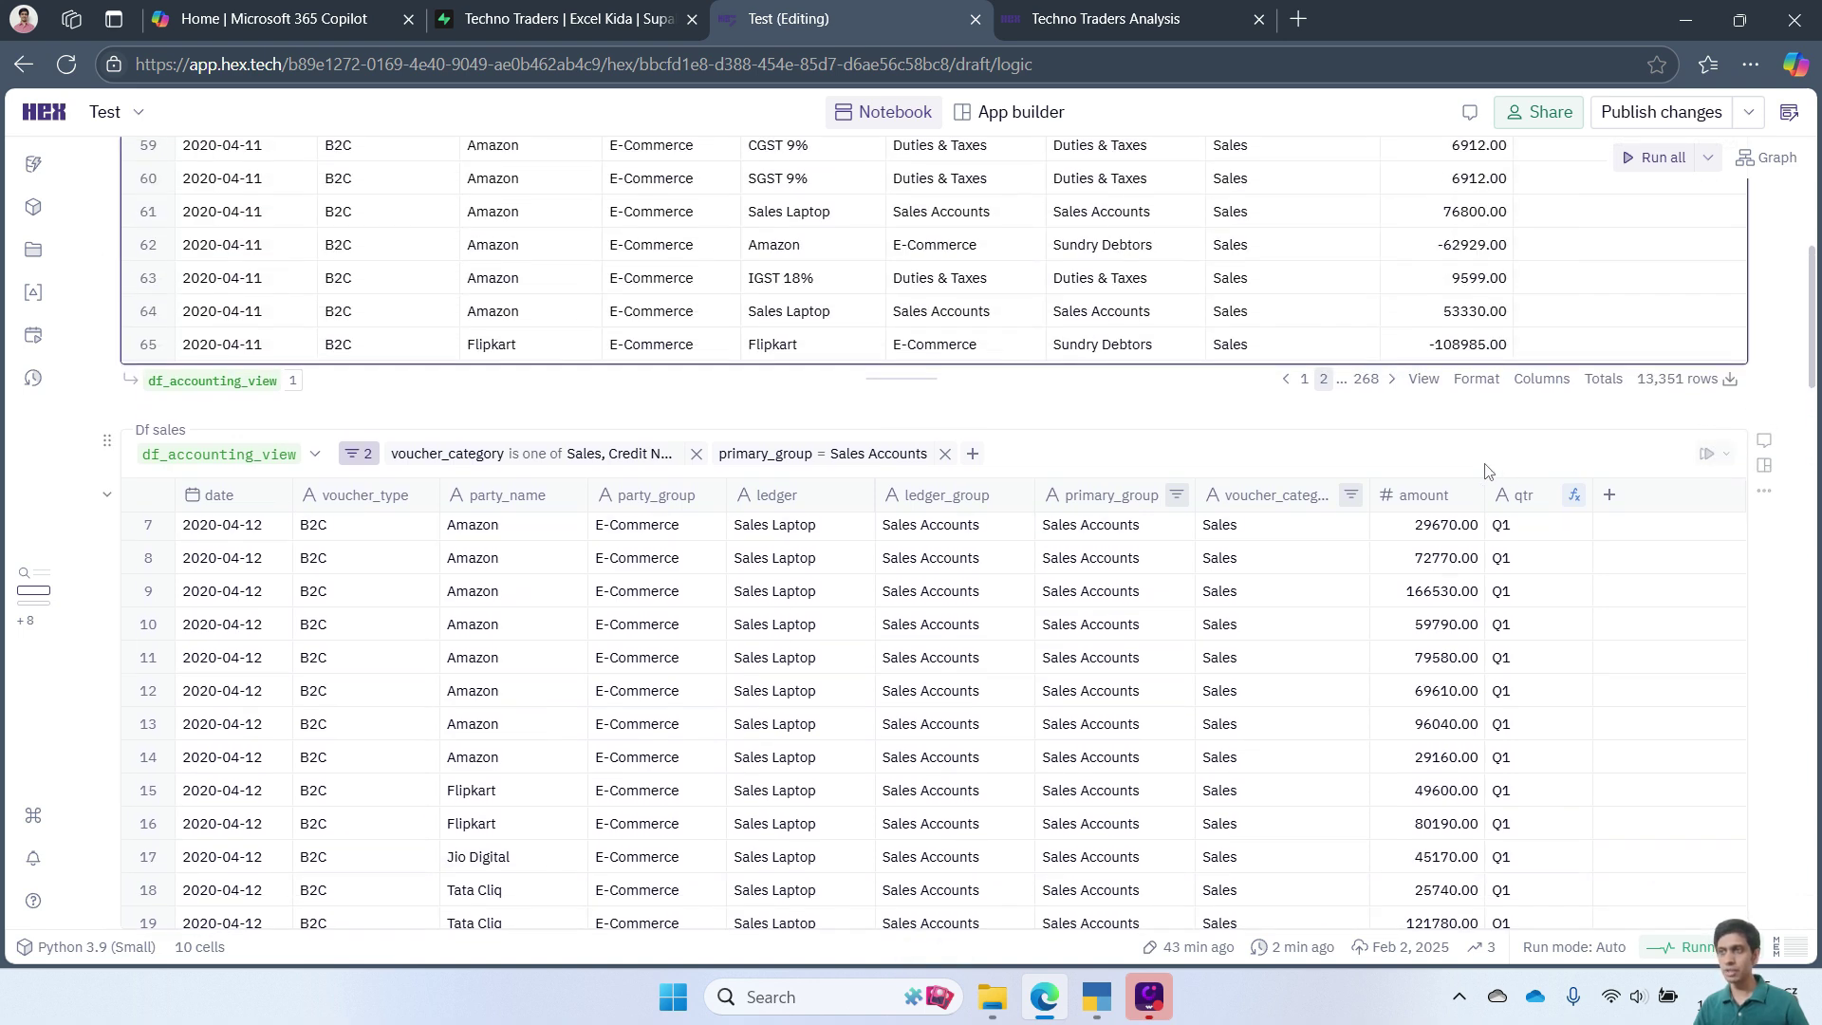
scroll(1487, 470, up, 3)
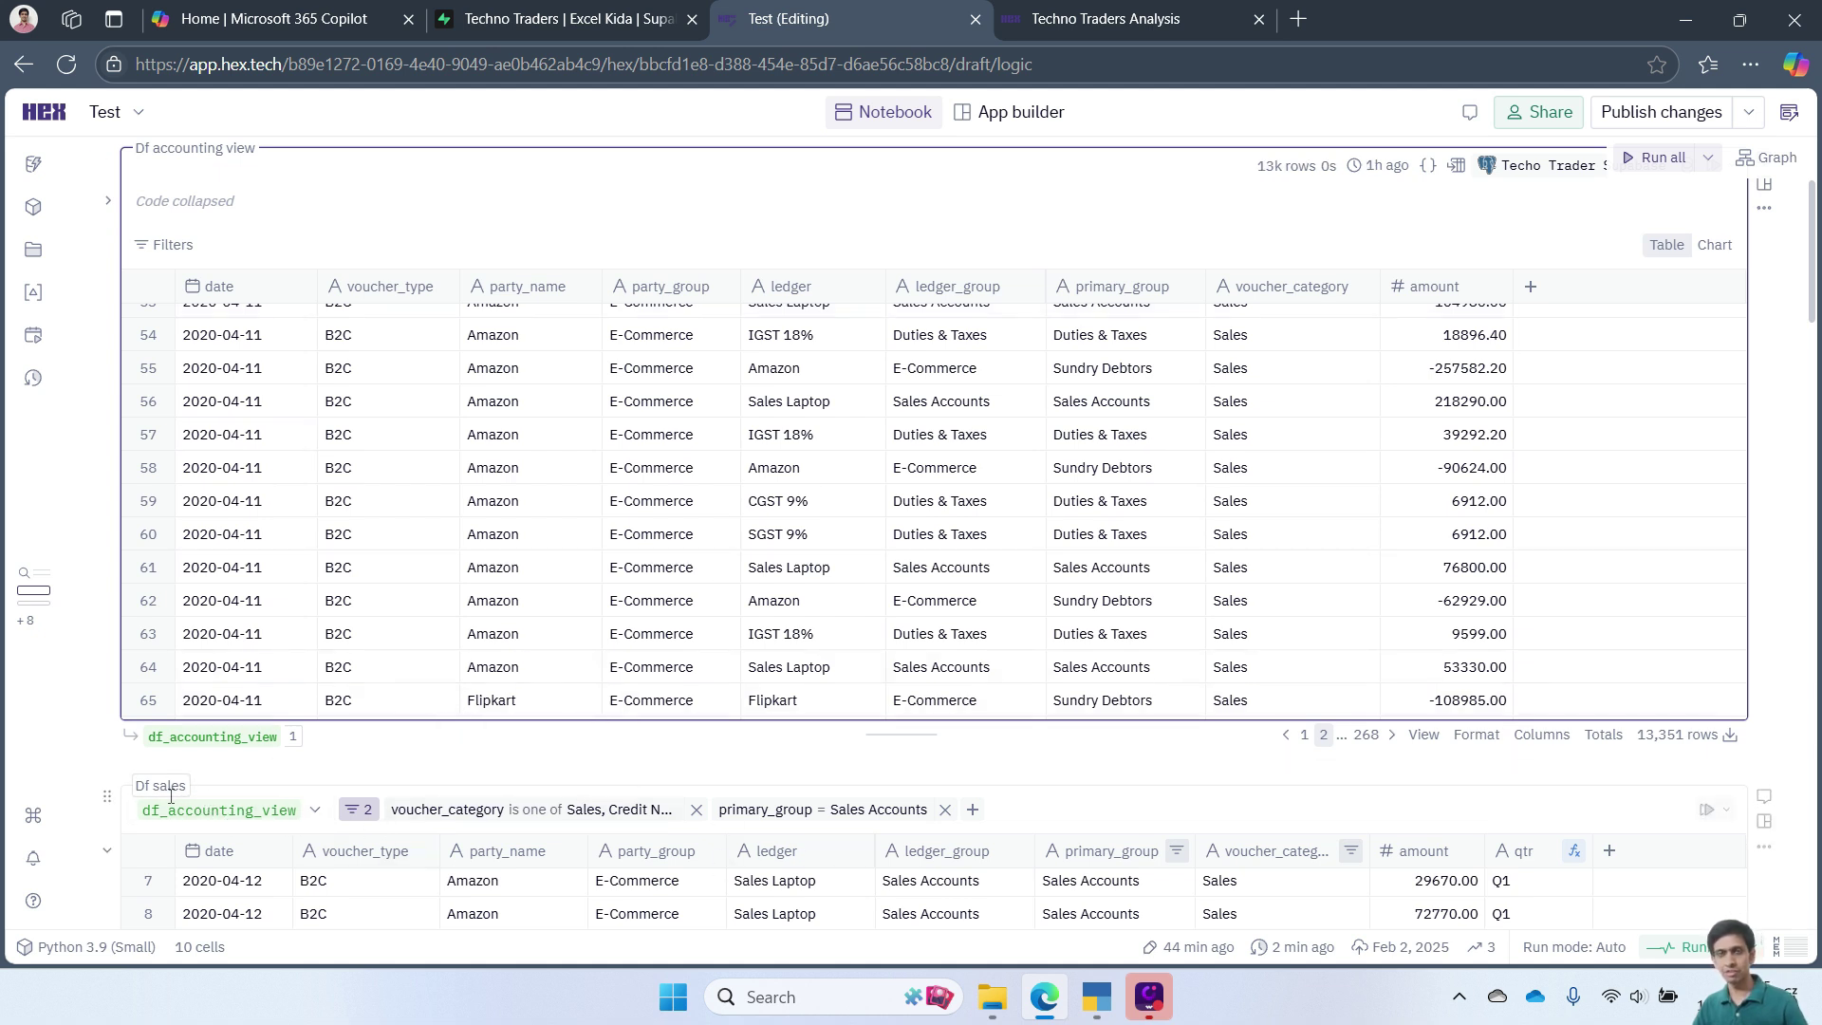
- Copy the complete formula of the qtr column in the Df sales table and leave the formula unchanged
click(1532, 860)
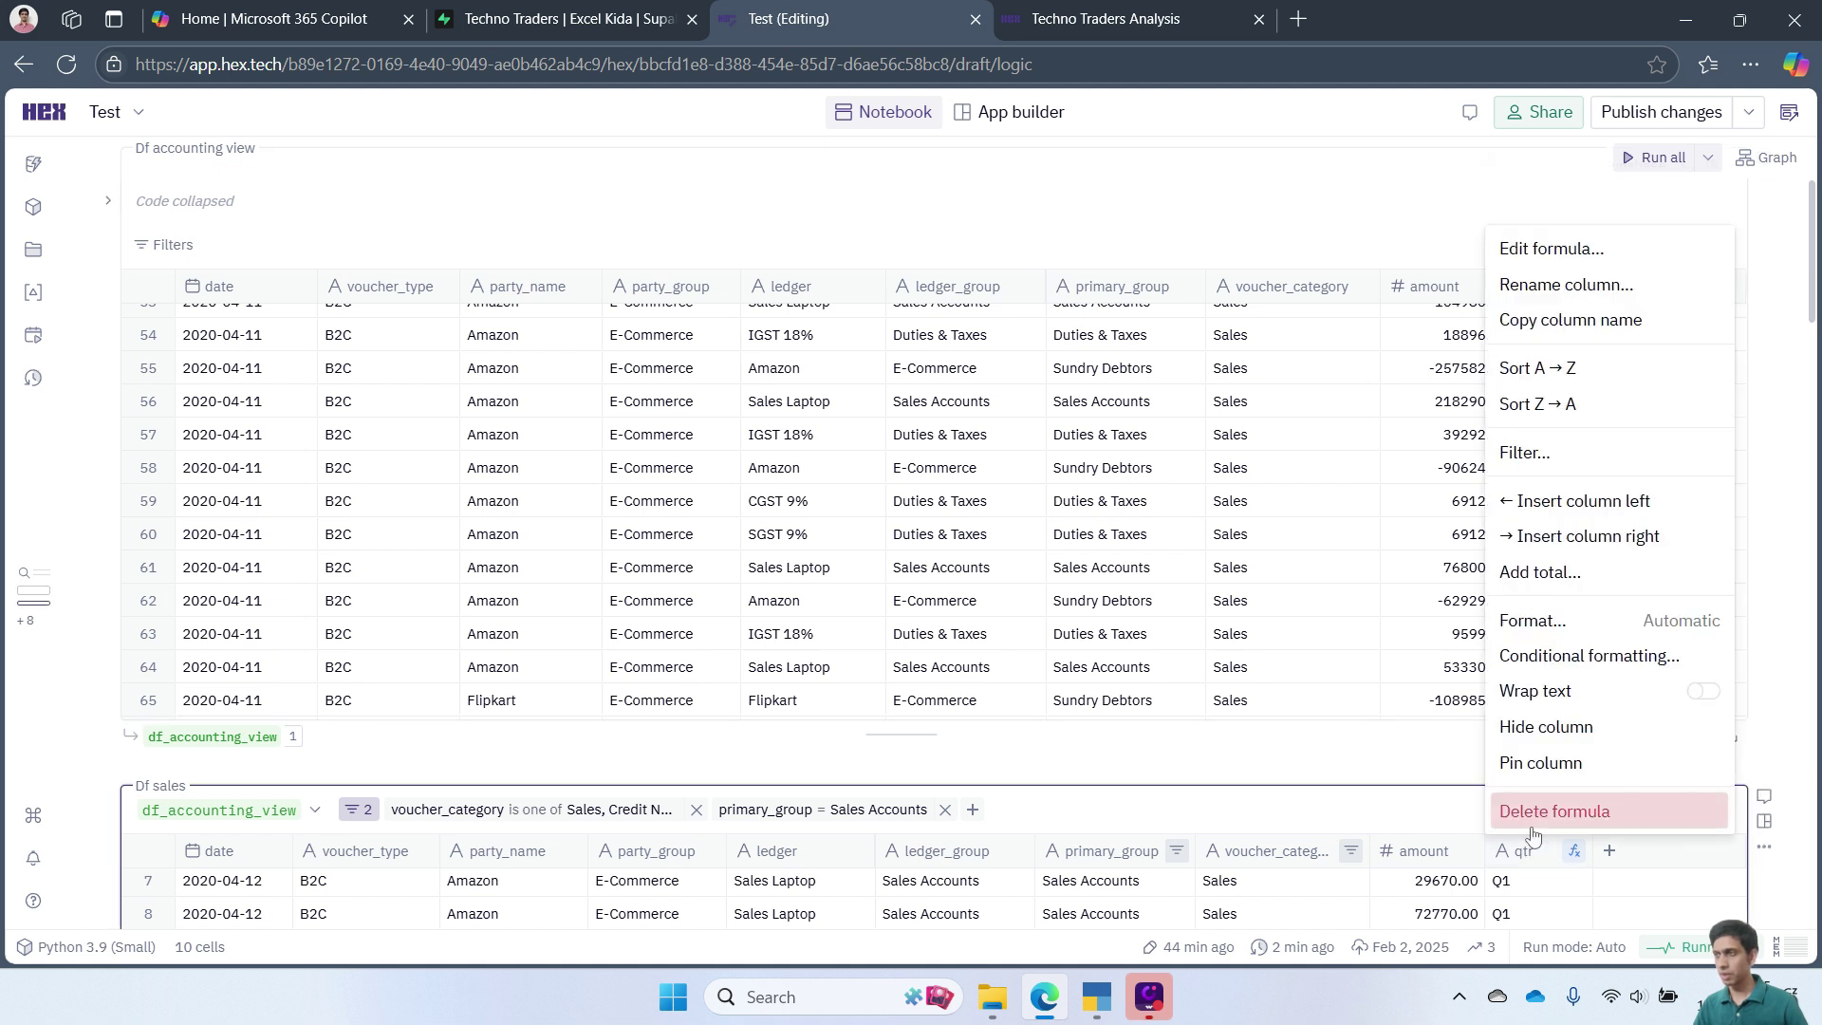
click(1539, 252)
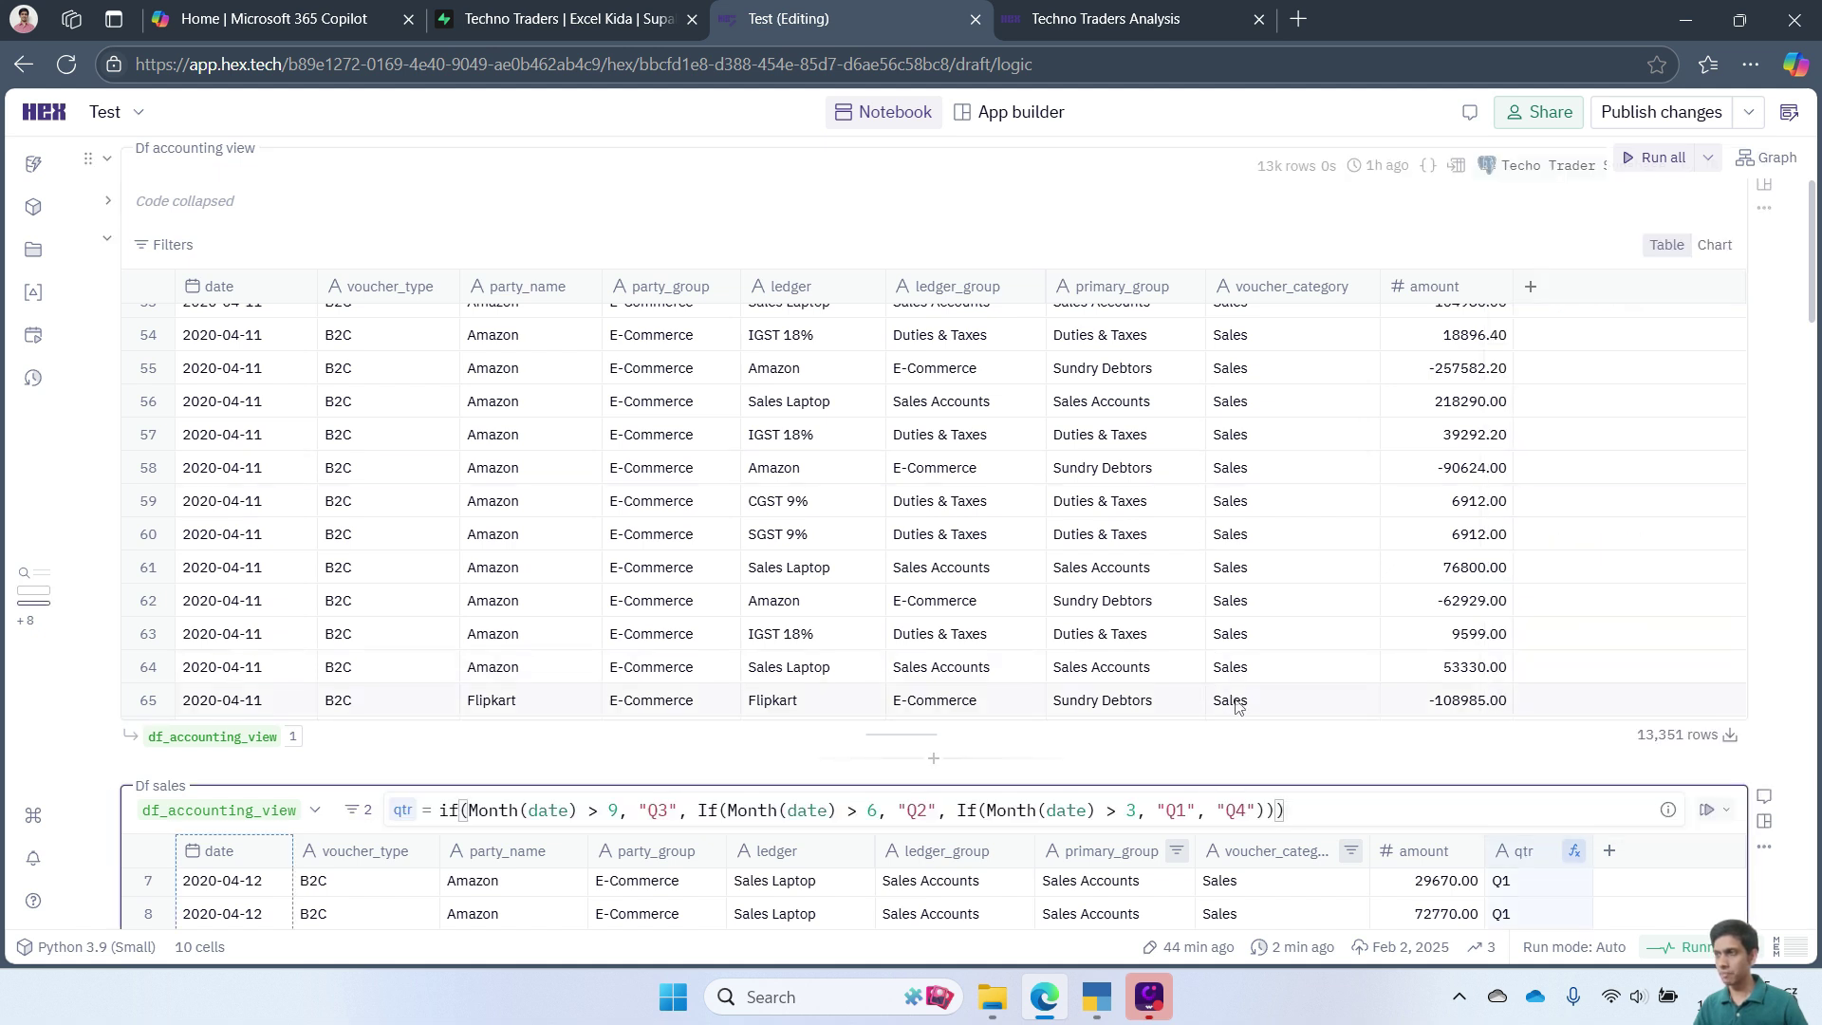
drag(1329, 809, 395, 829)
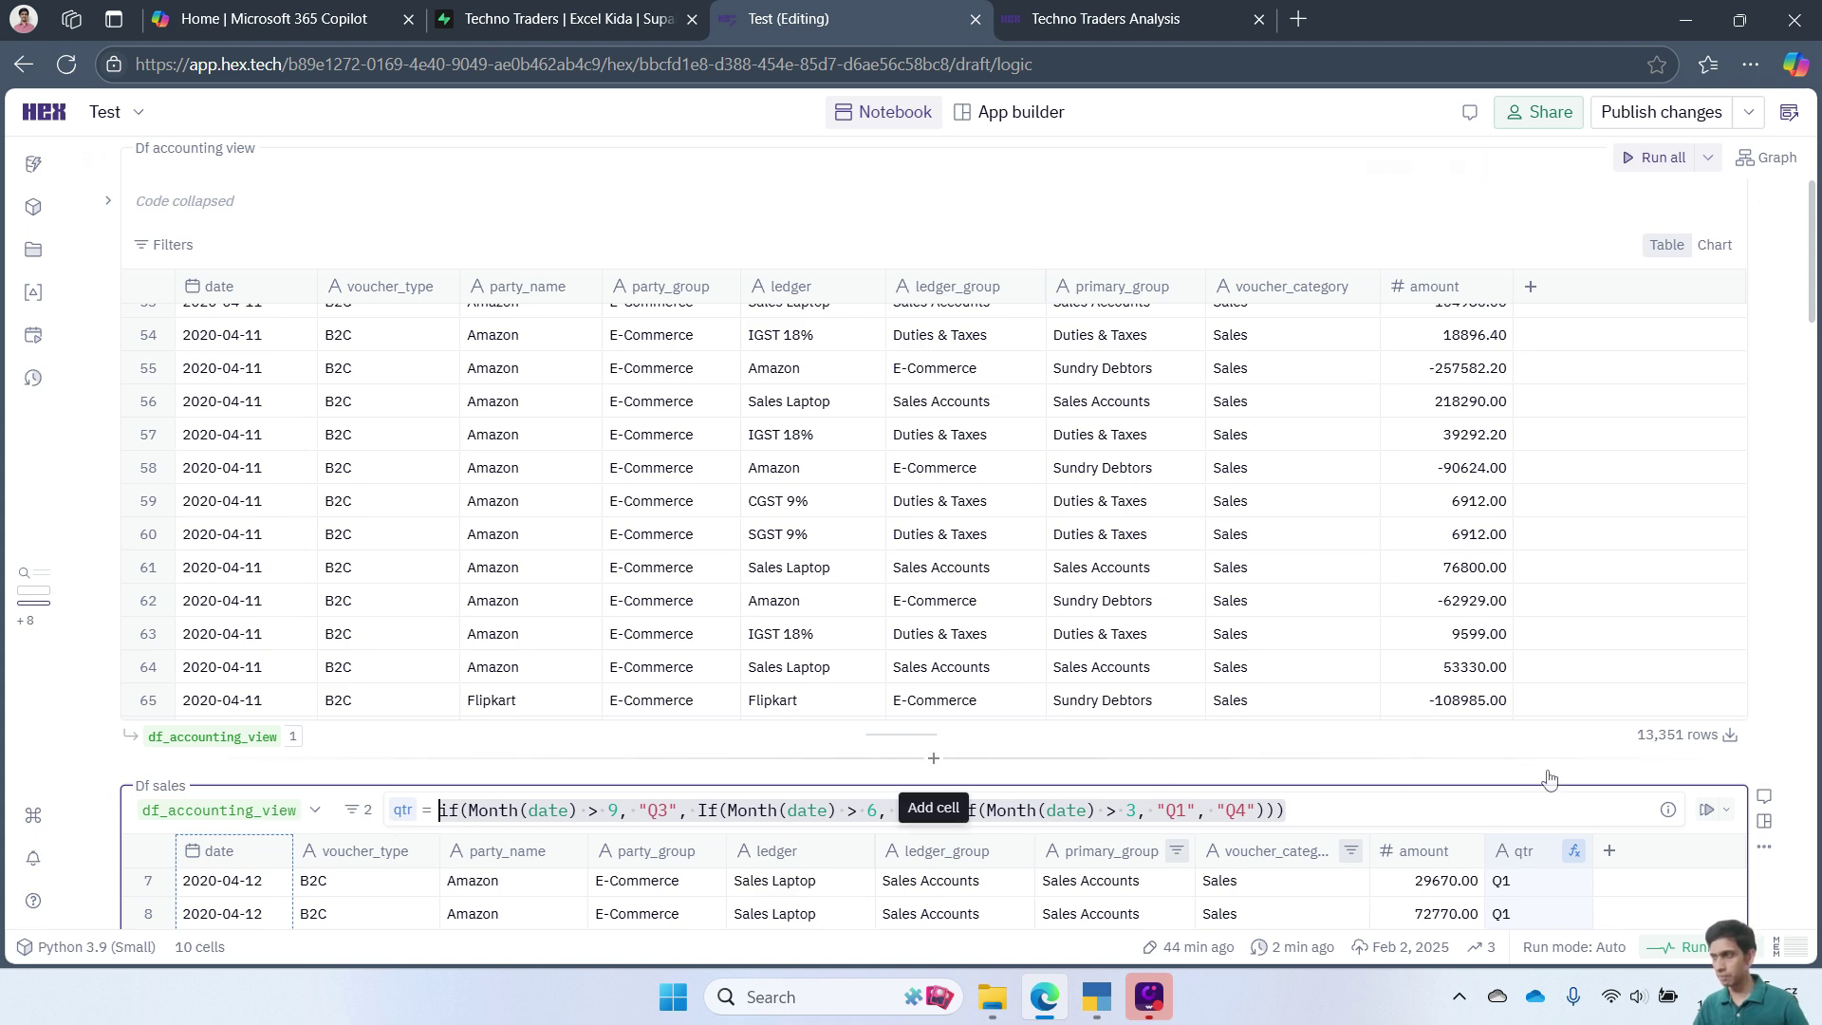
scroll(1424, 651, down, 5)
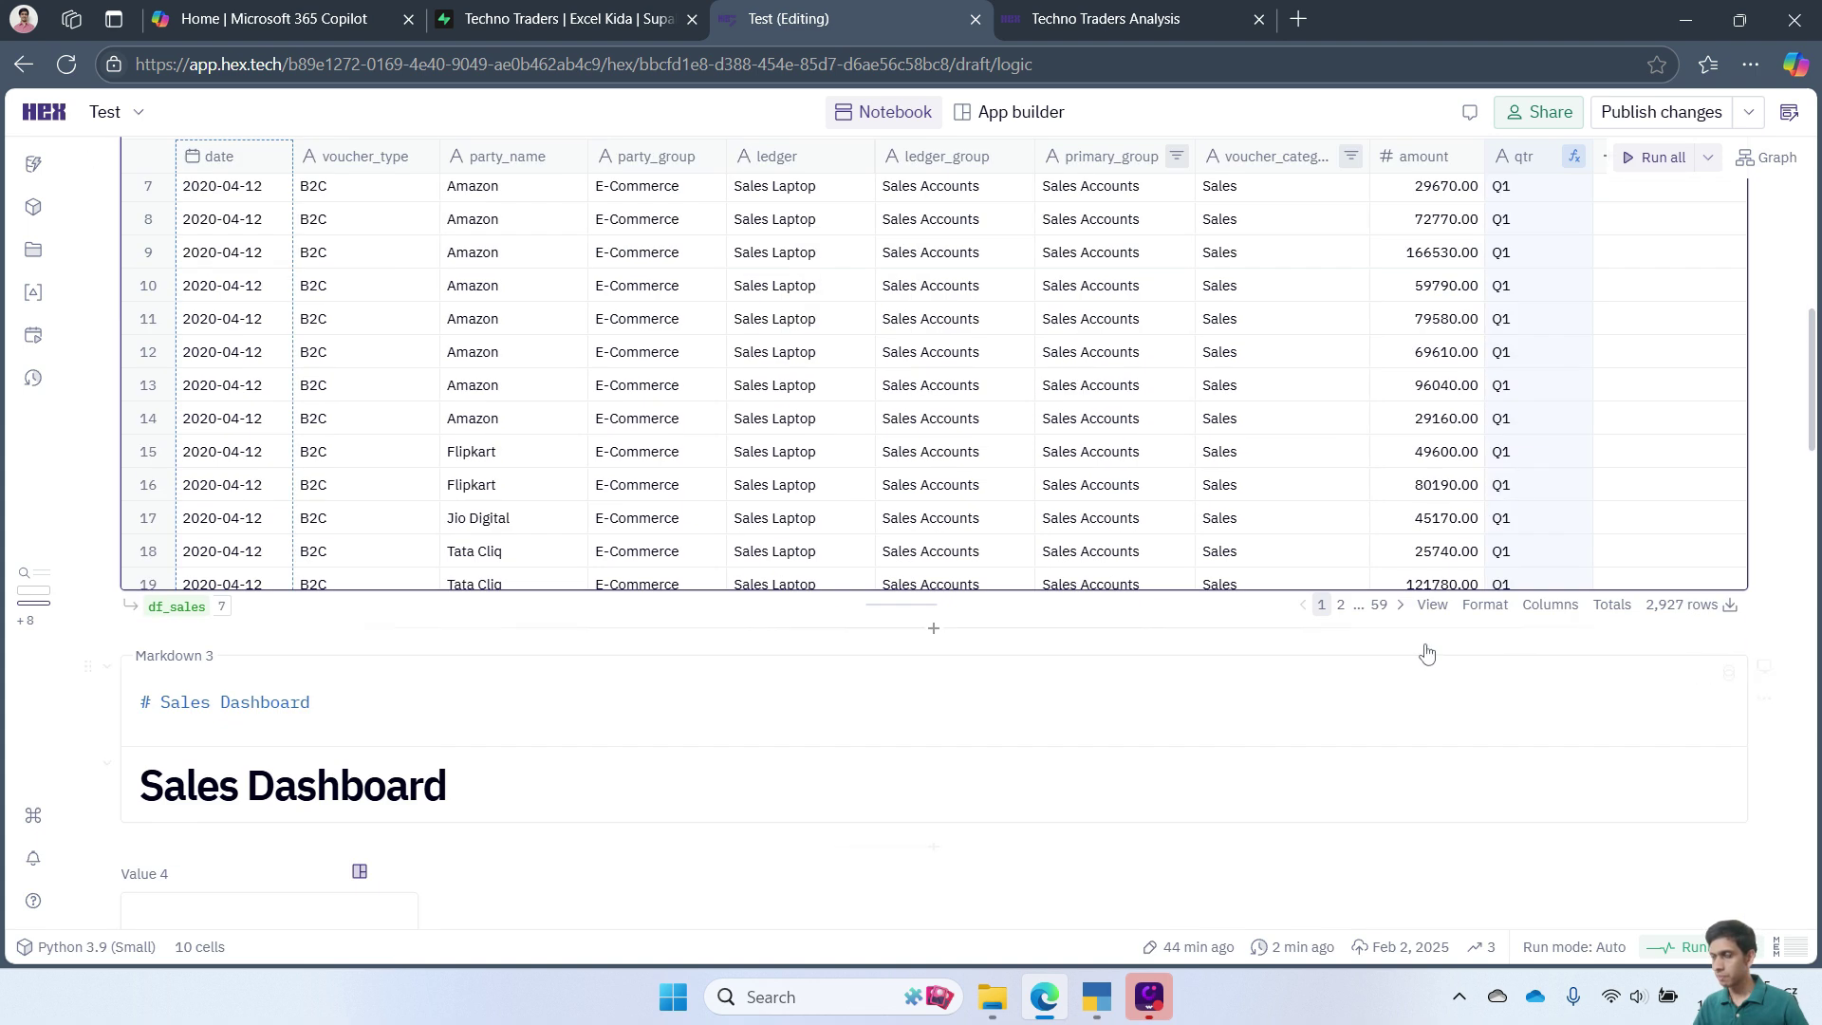
scroll(1431, 652, up, 10)
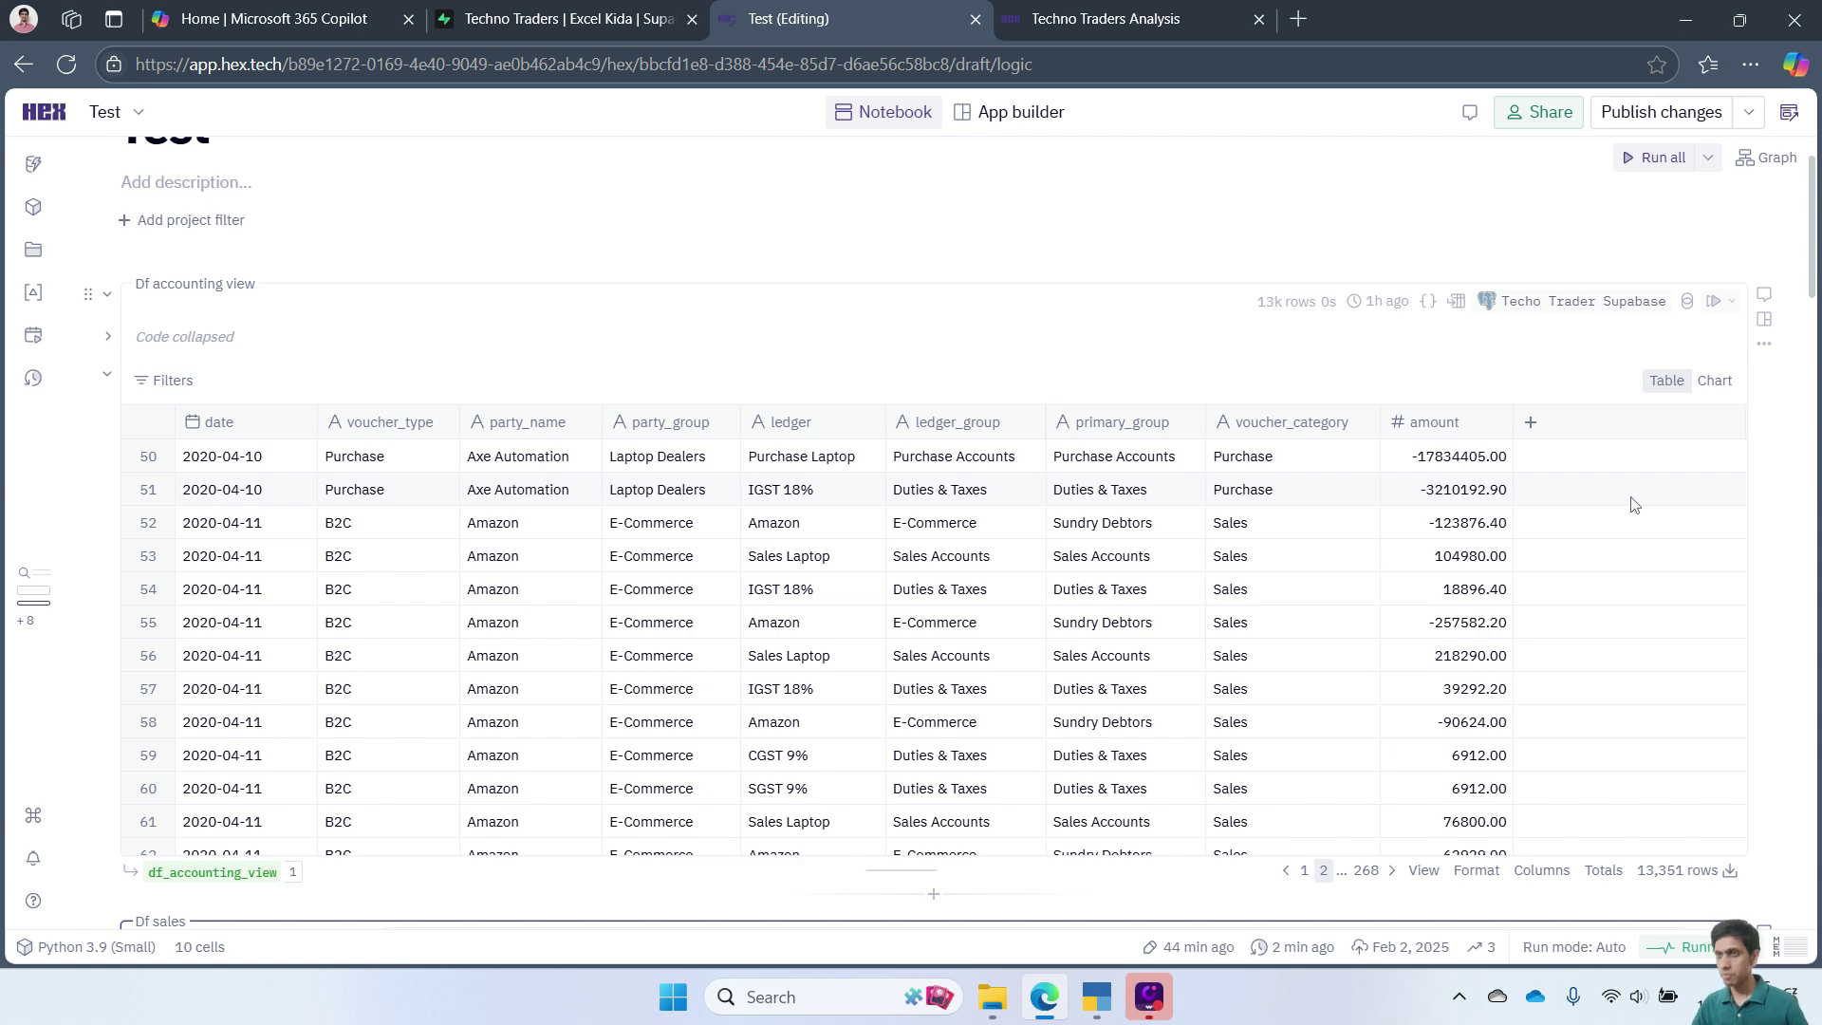
scroll(1613, 589, down, 5)
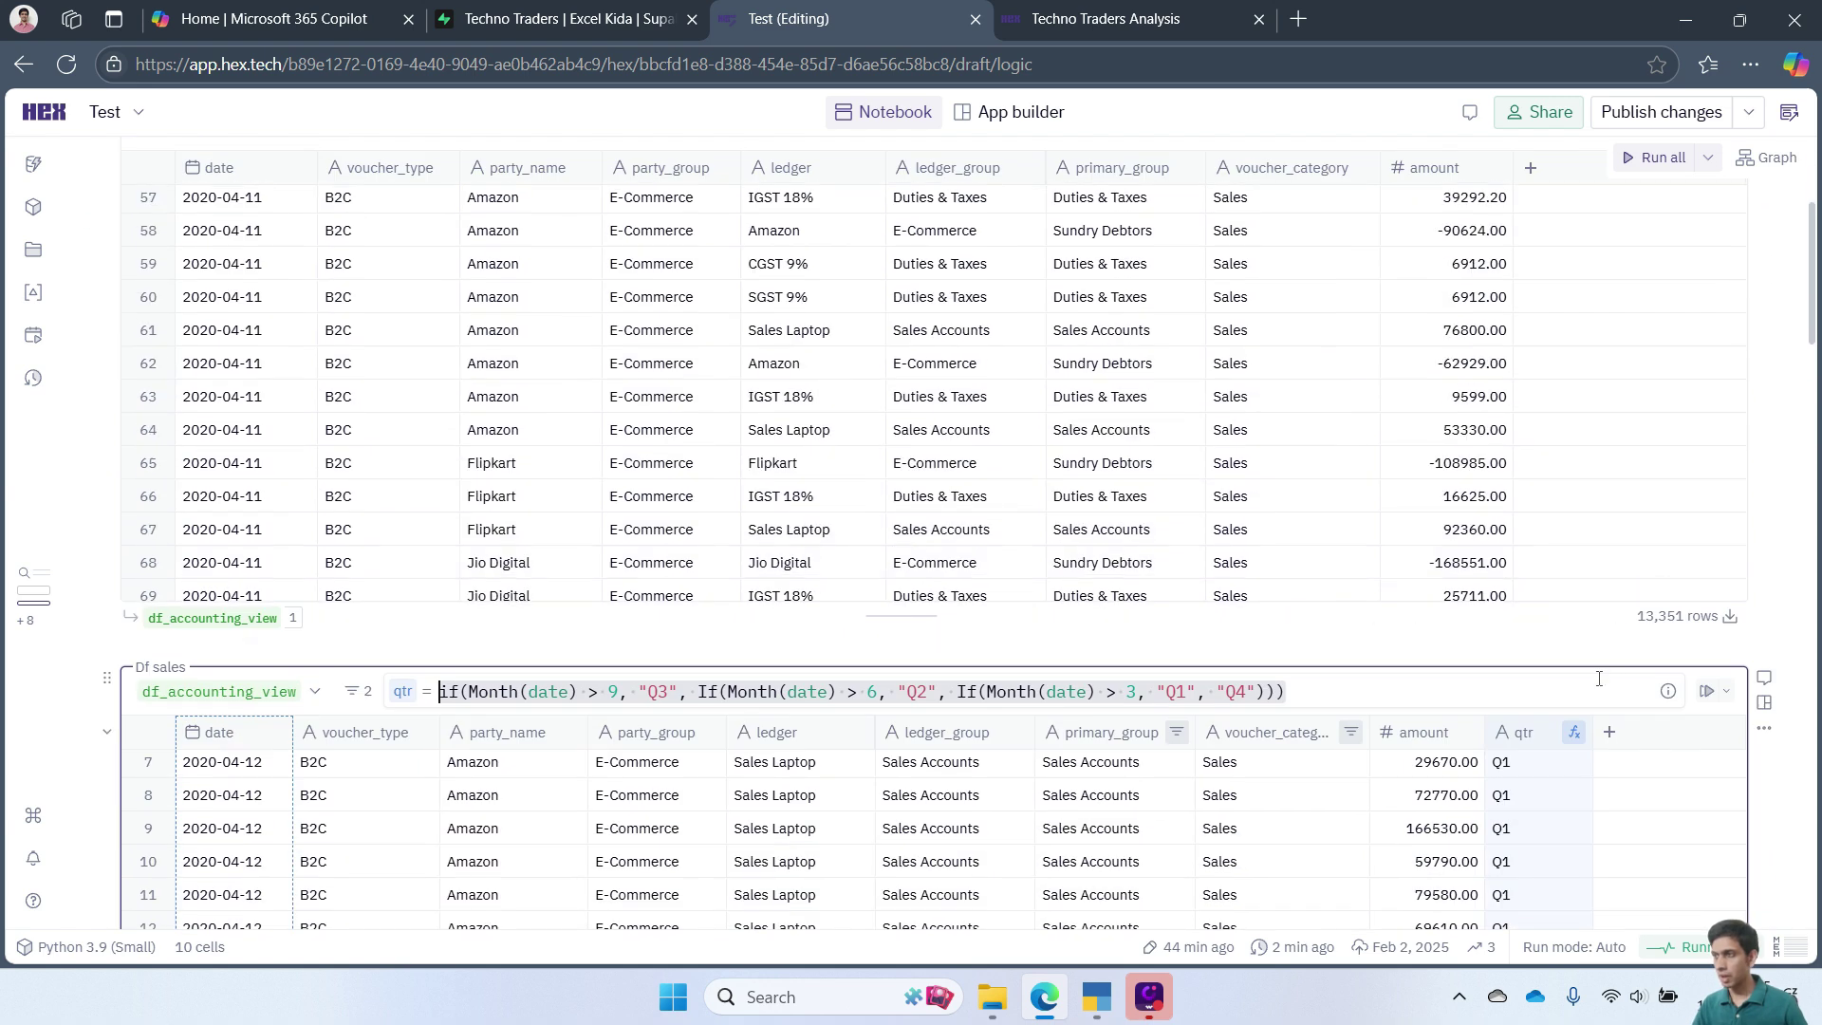
click(1773, 653)
- Delete the qtr formula column from the Df sales table
click(1527, 736)
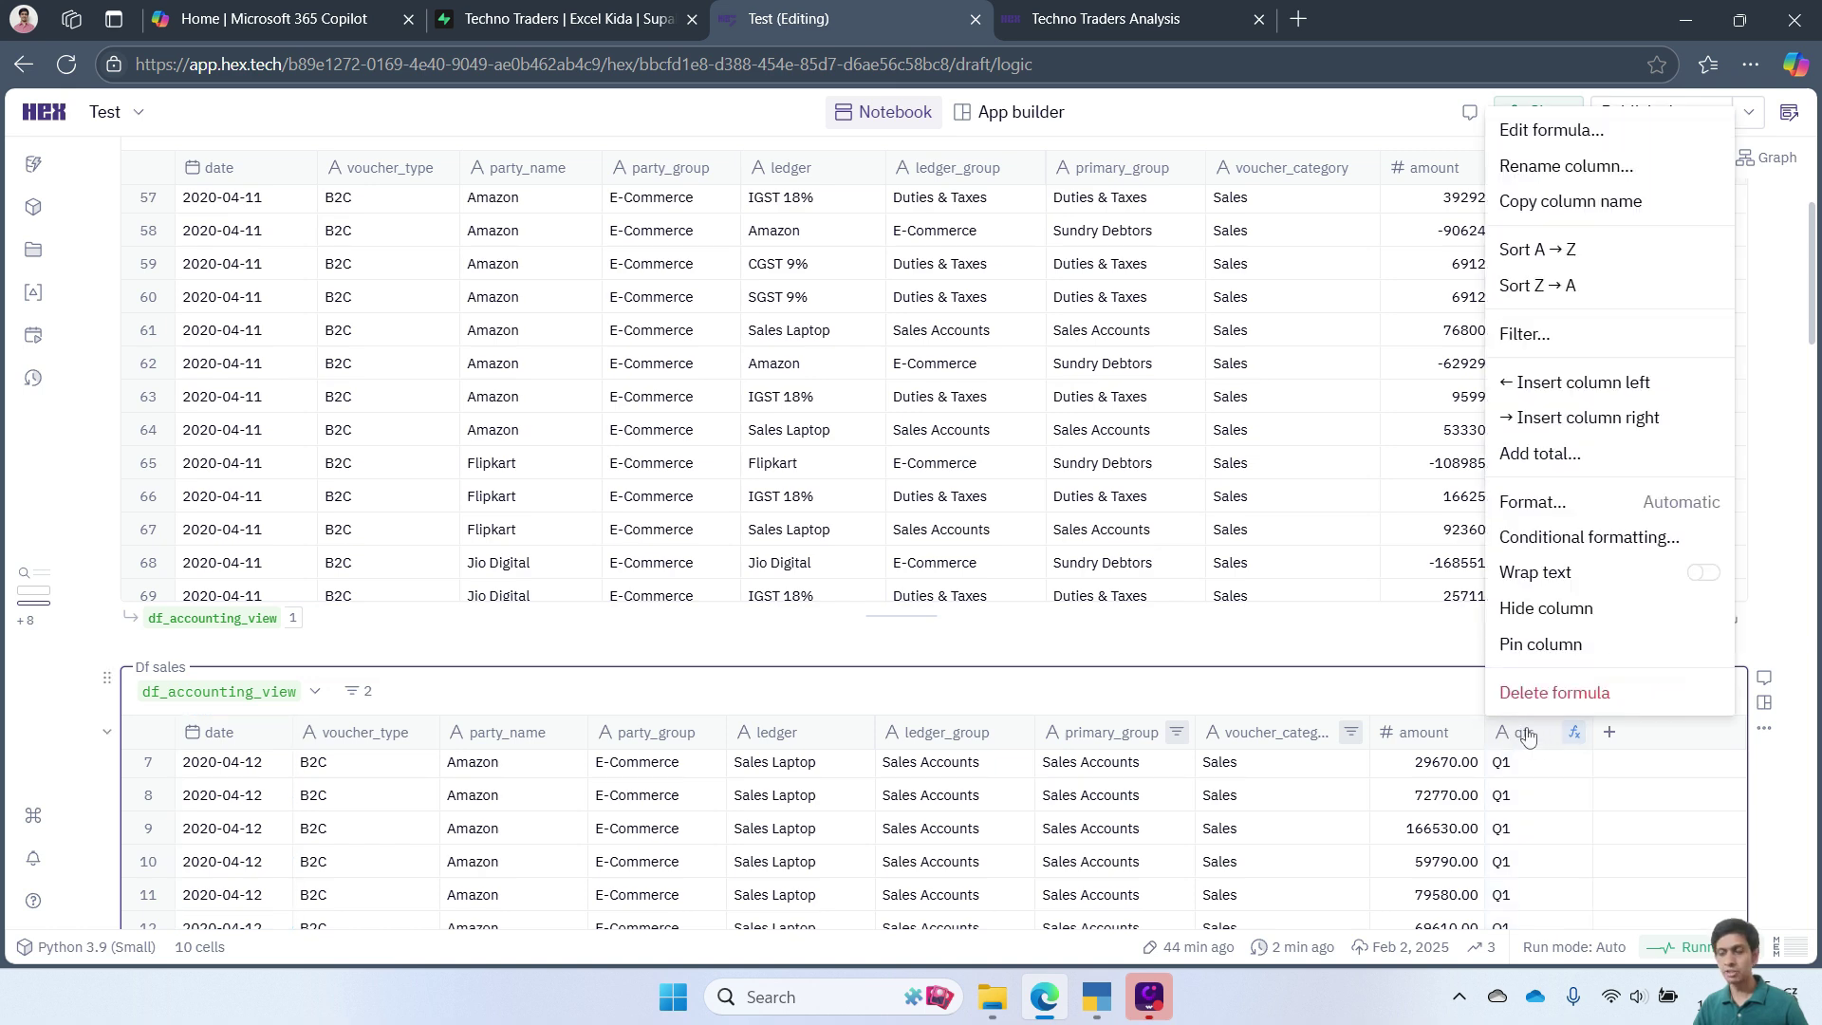
click(1540, 693)
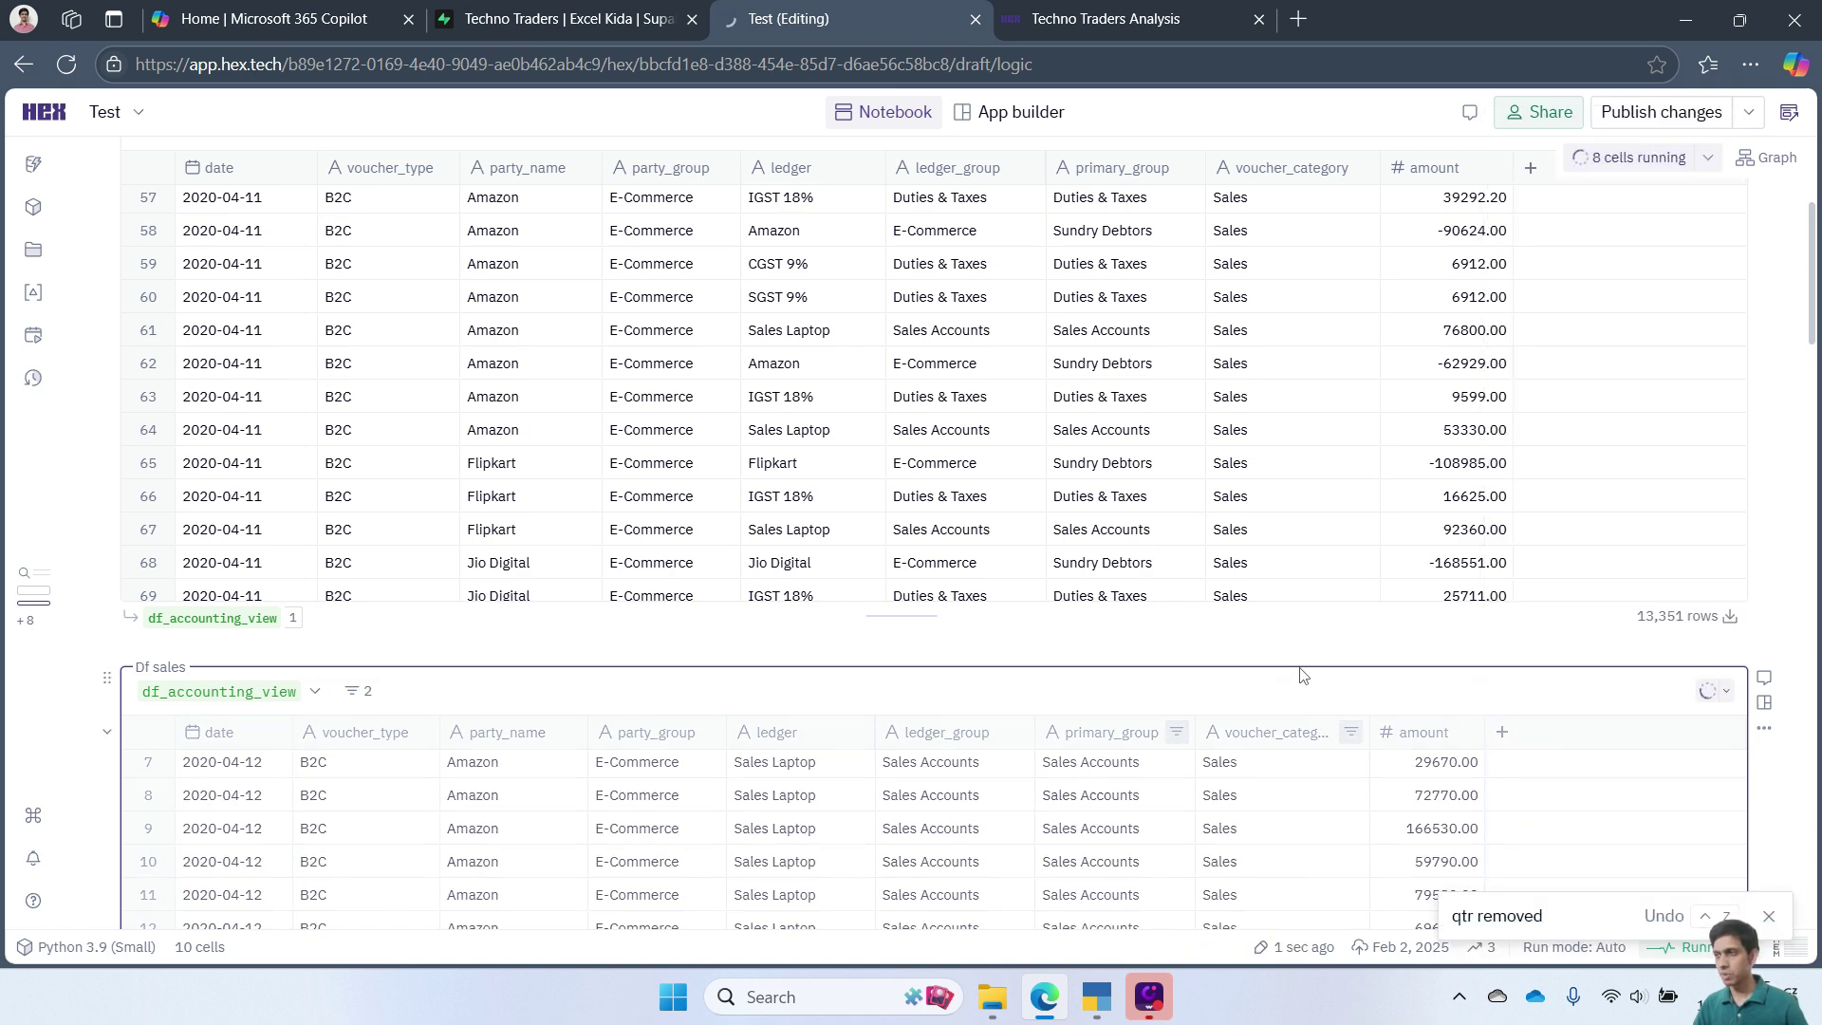
scroll(1330, 726, down, 6)
drag(1811, 560, 1817, 495)
scroll(1818, 496, up, 9)
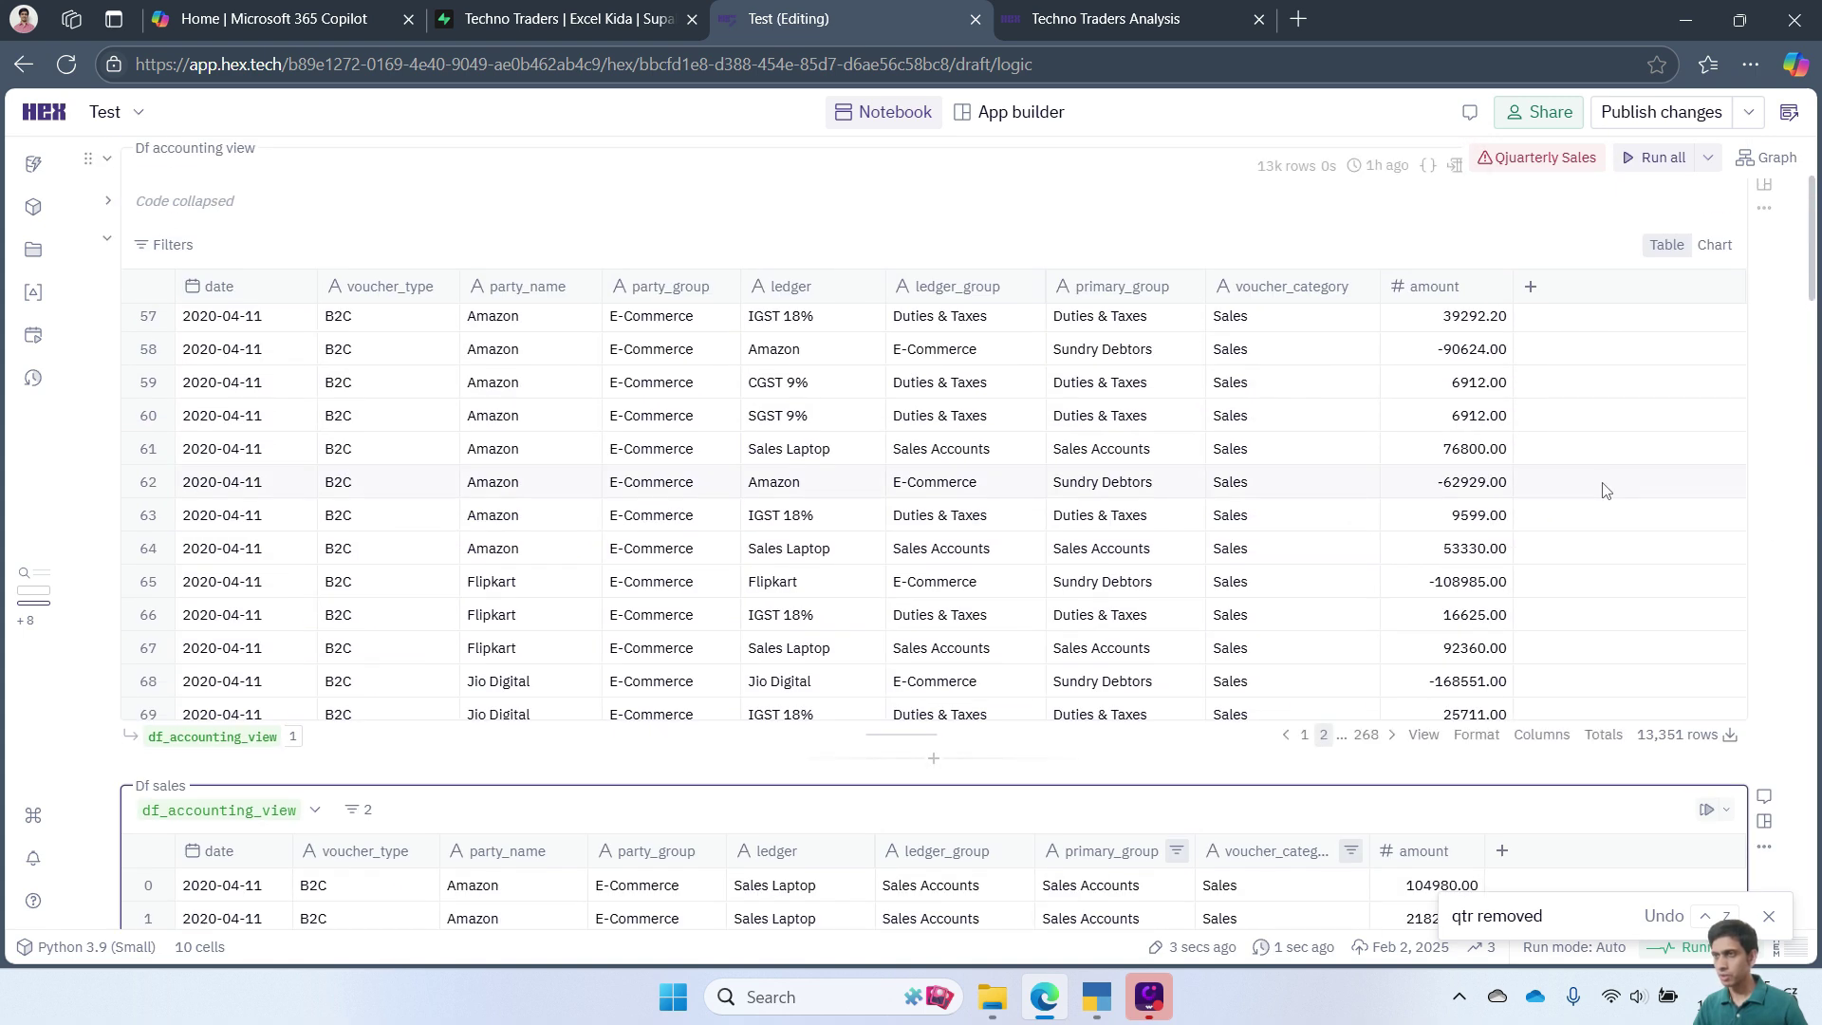
- Add a qtr column to the Df accounting view table with formula if(Month(date) > 9, "Q3", If(Month(date) > 6, "Q2", If(Month(date) > 3, "Q1", "Q4")))
click(1530, 288)
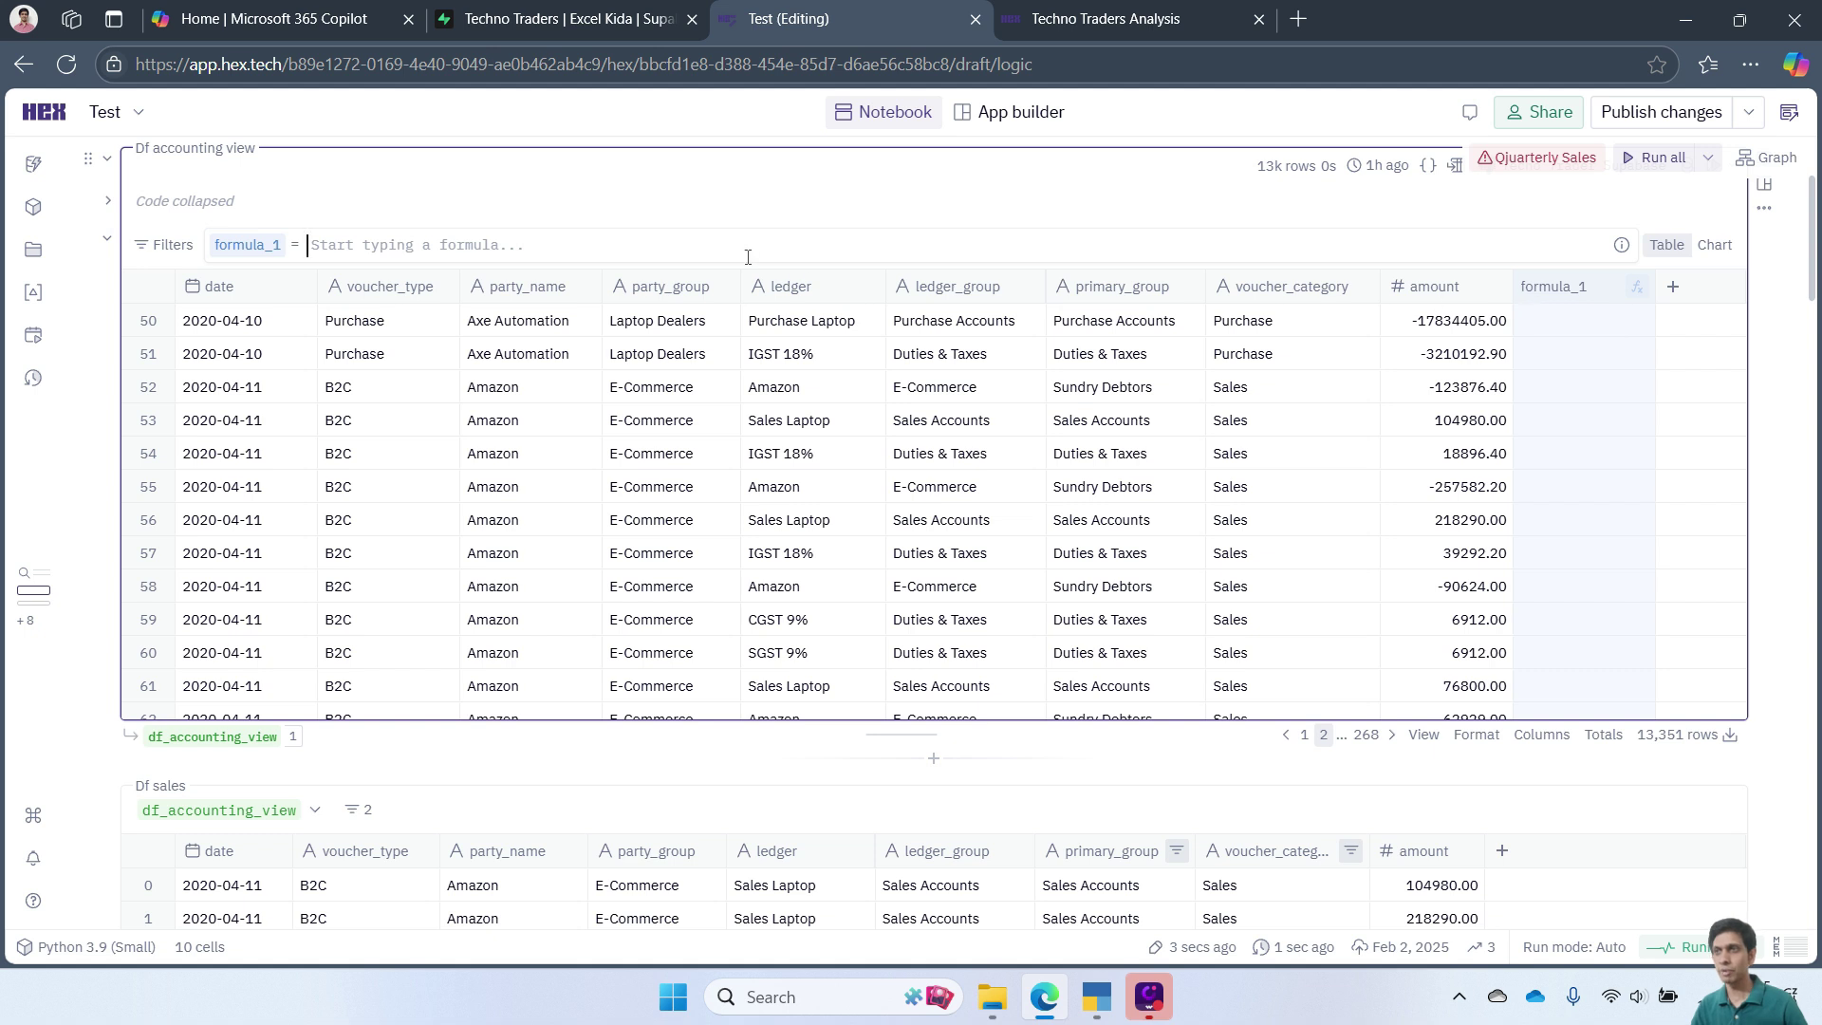
text(if(Month(date) > 9, "Q3", If(Month(date) > 6, "Q2", If(Month(date) > 3, "Q1", "Q4"))))
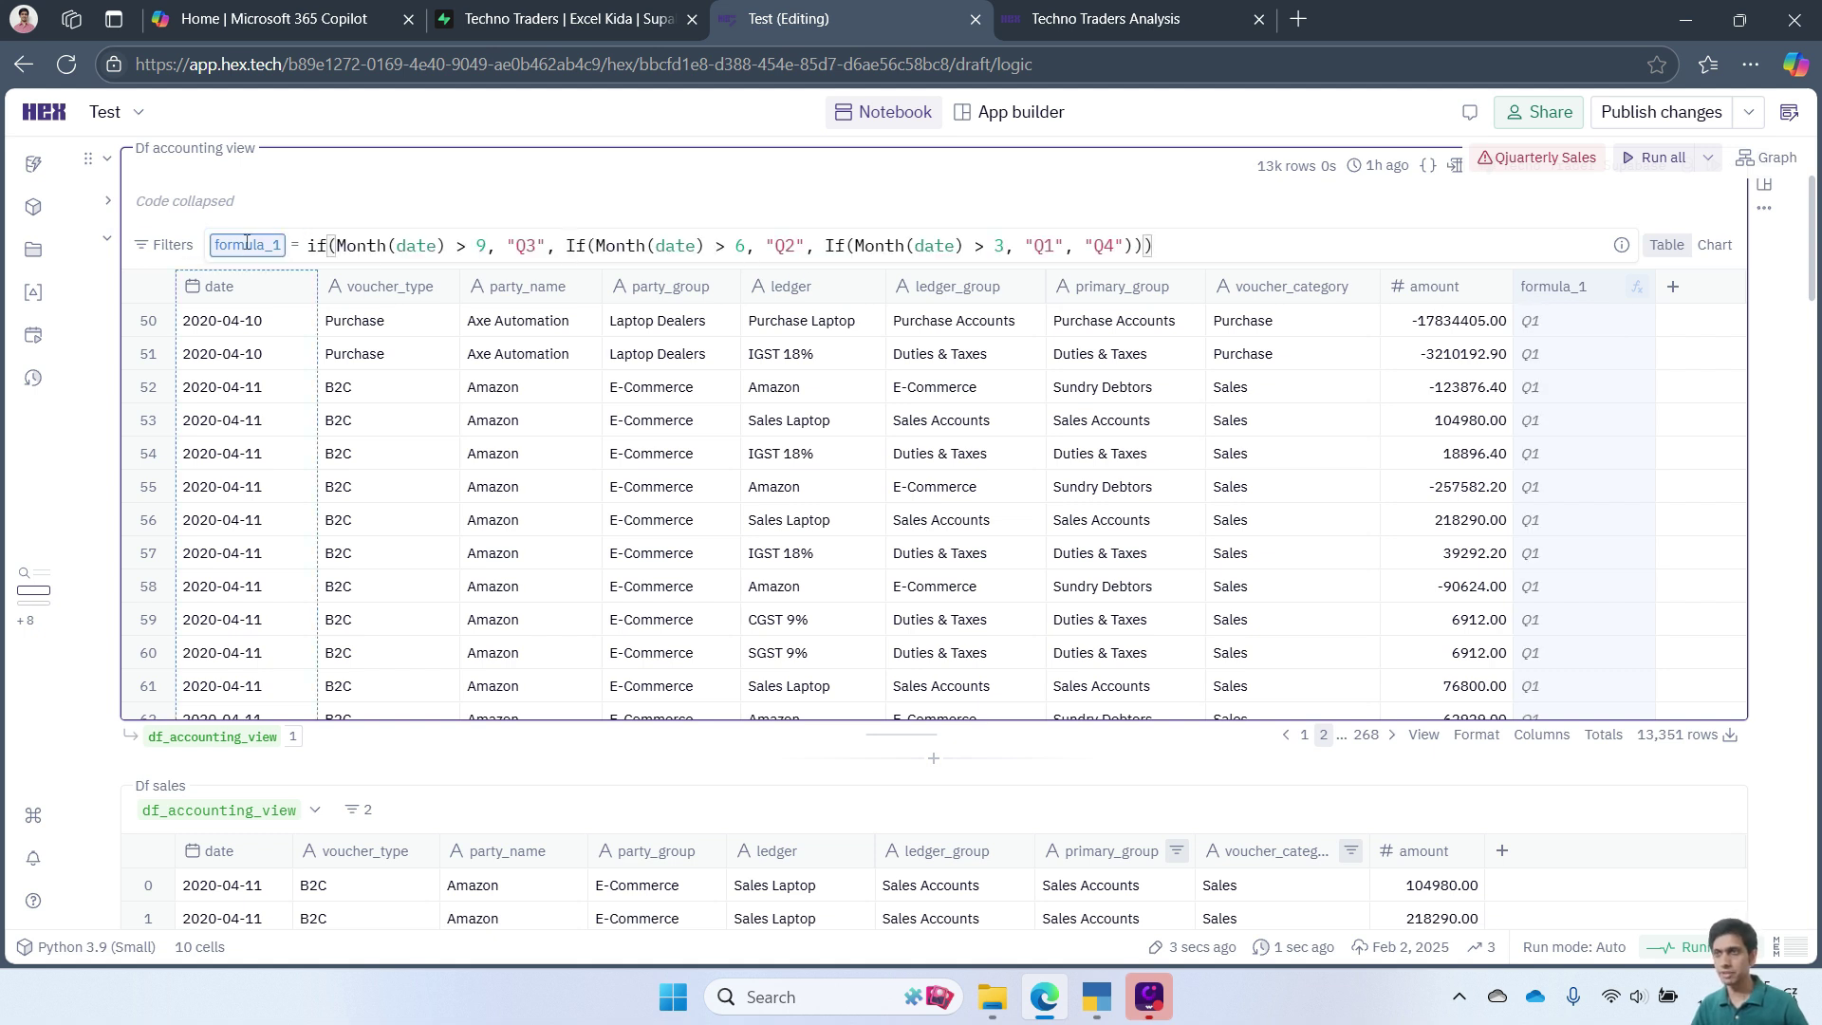
double_click(238, 246)
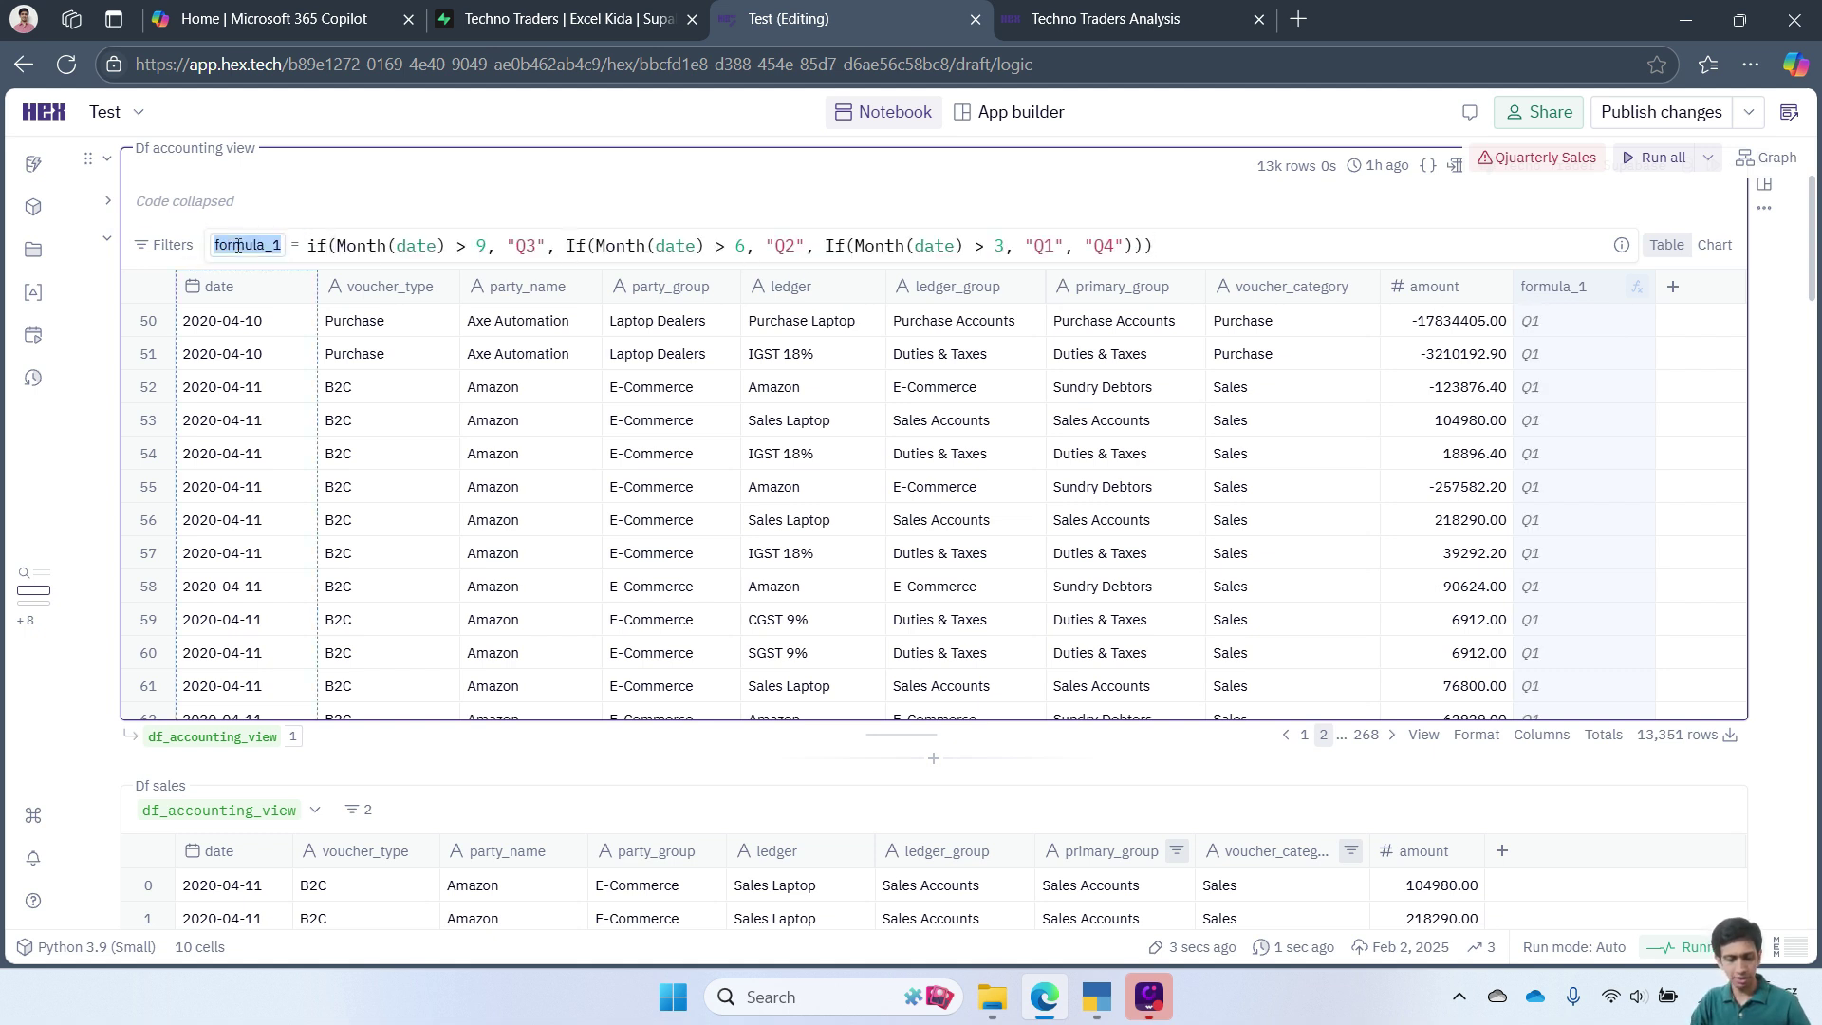
text(qtr)
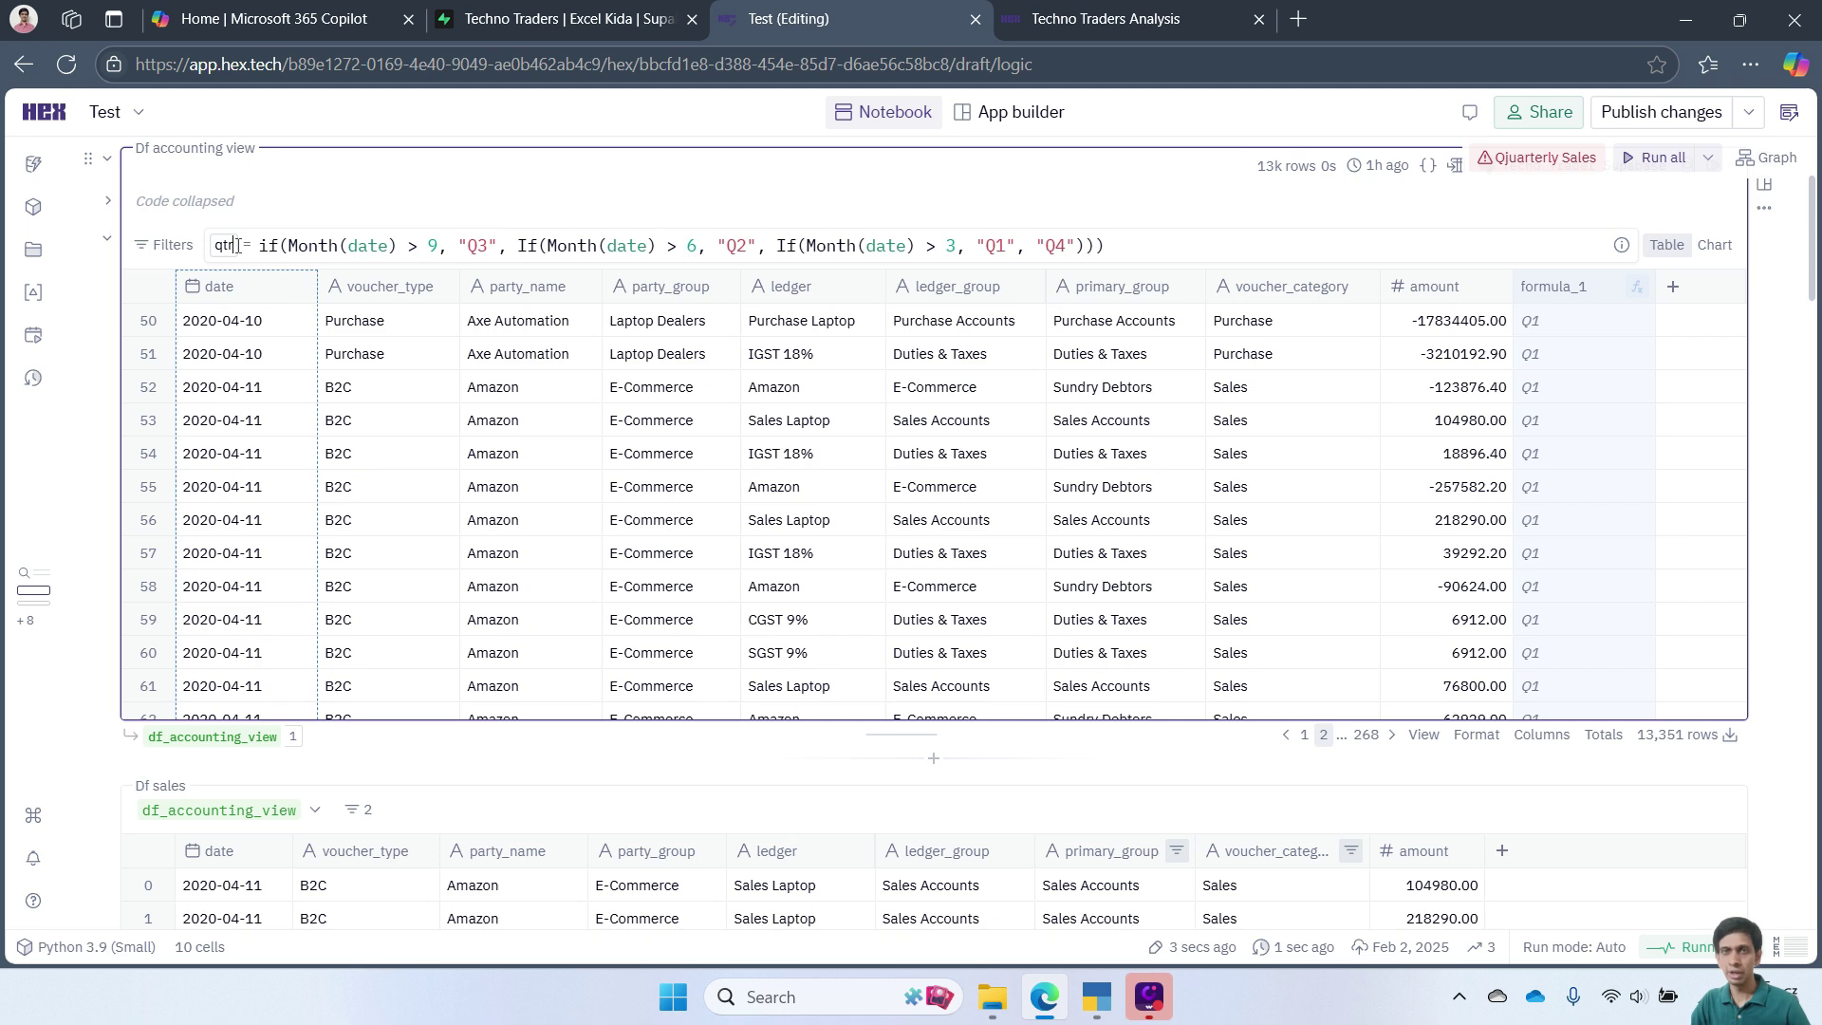
key(End)
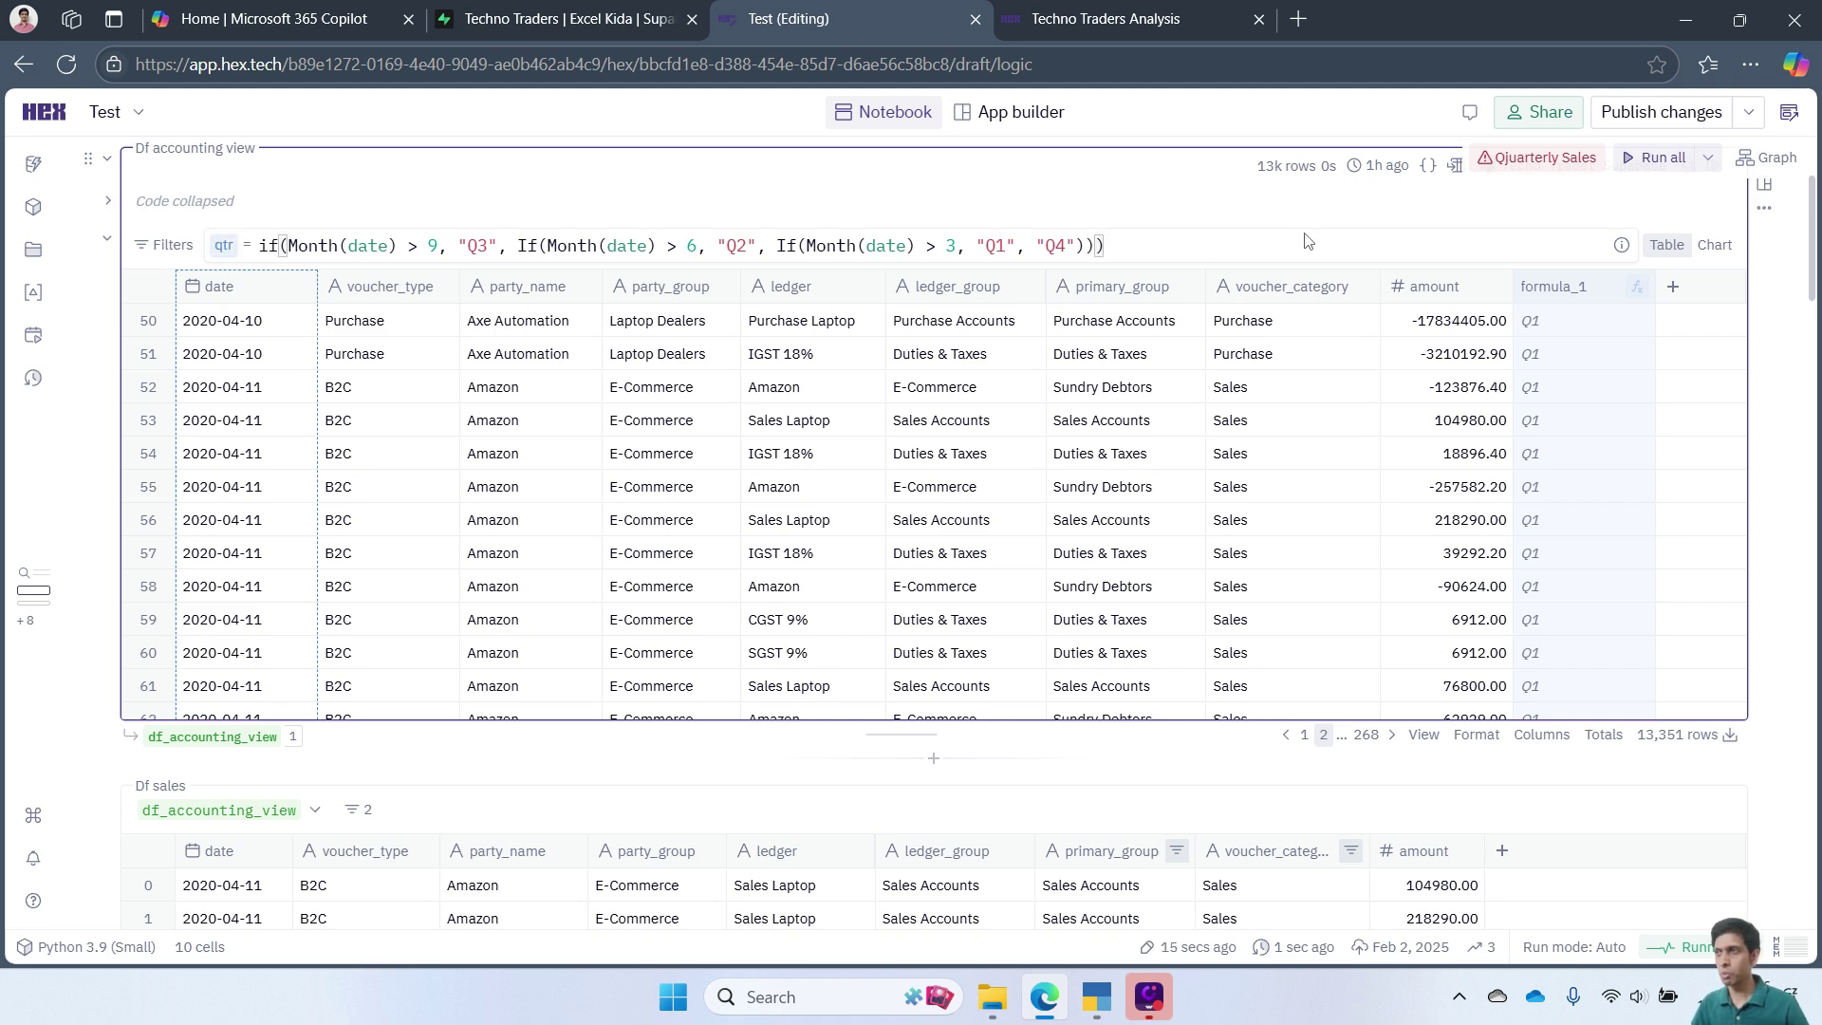
key(Return)
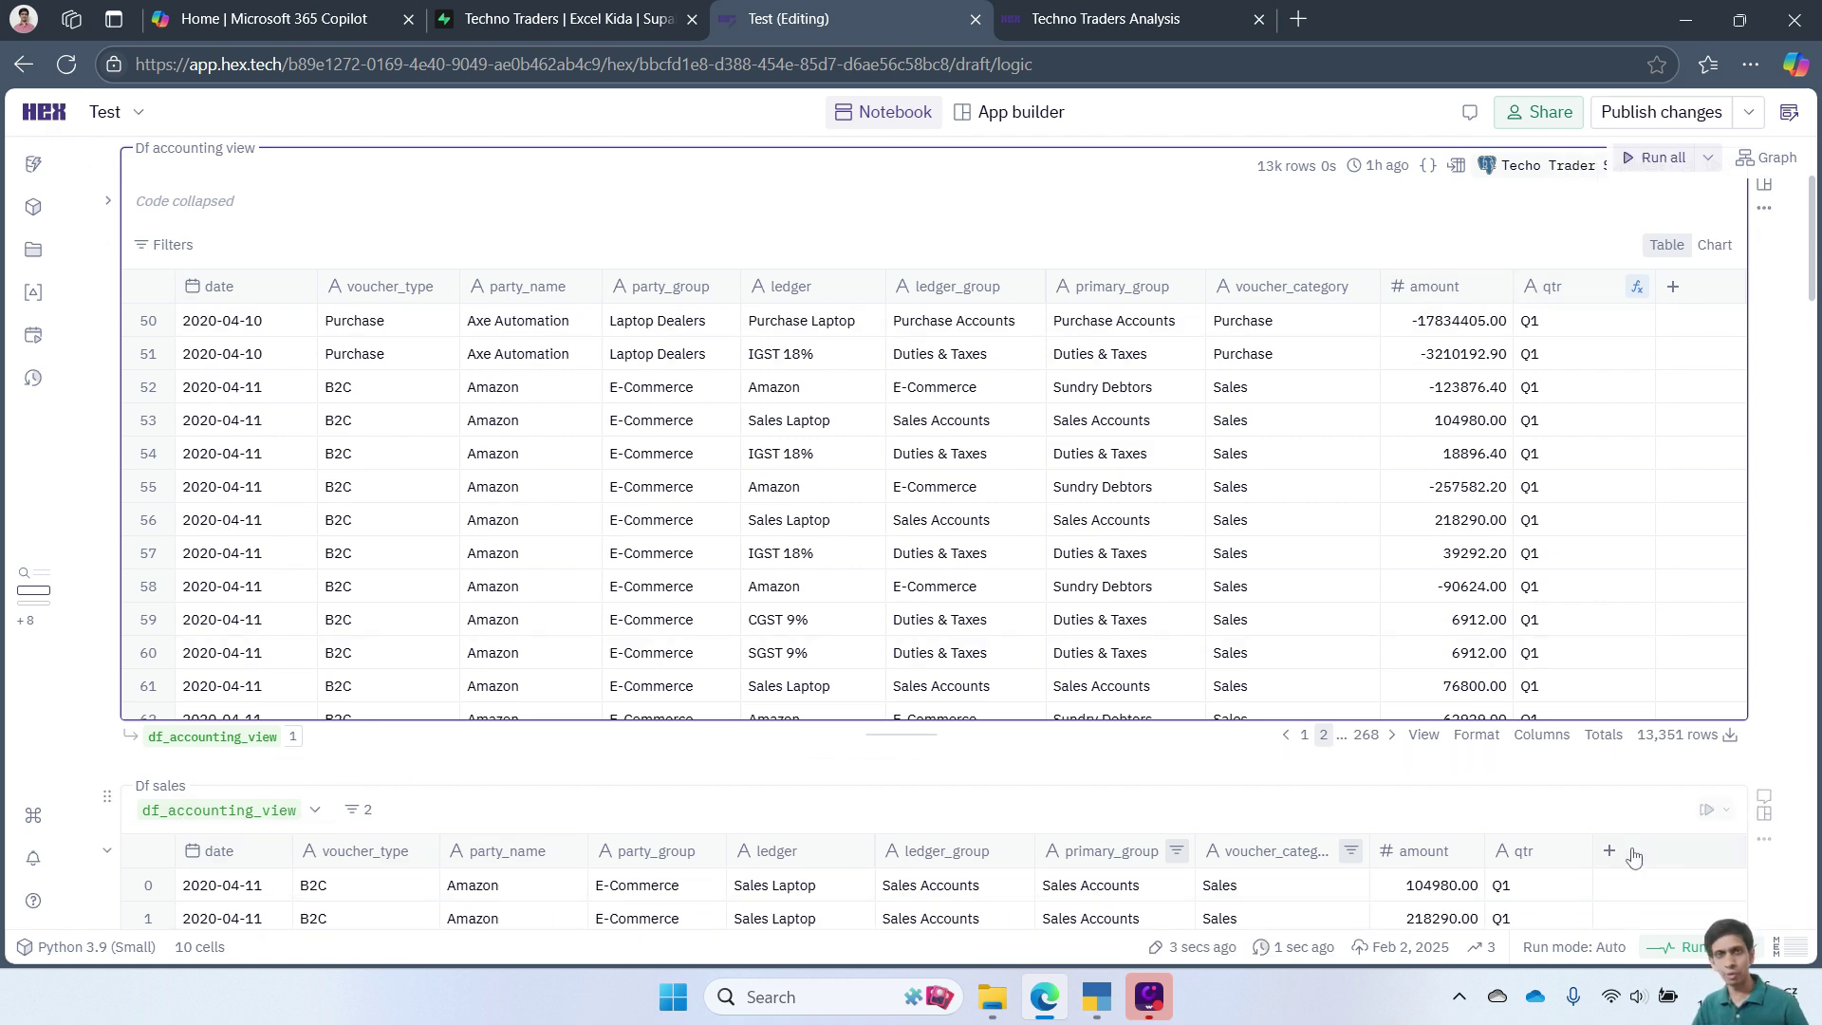
scroll(1765, 589, down, 10)
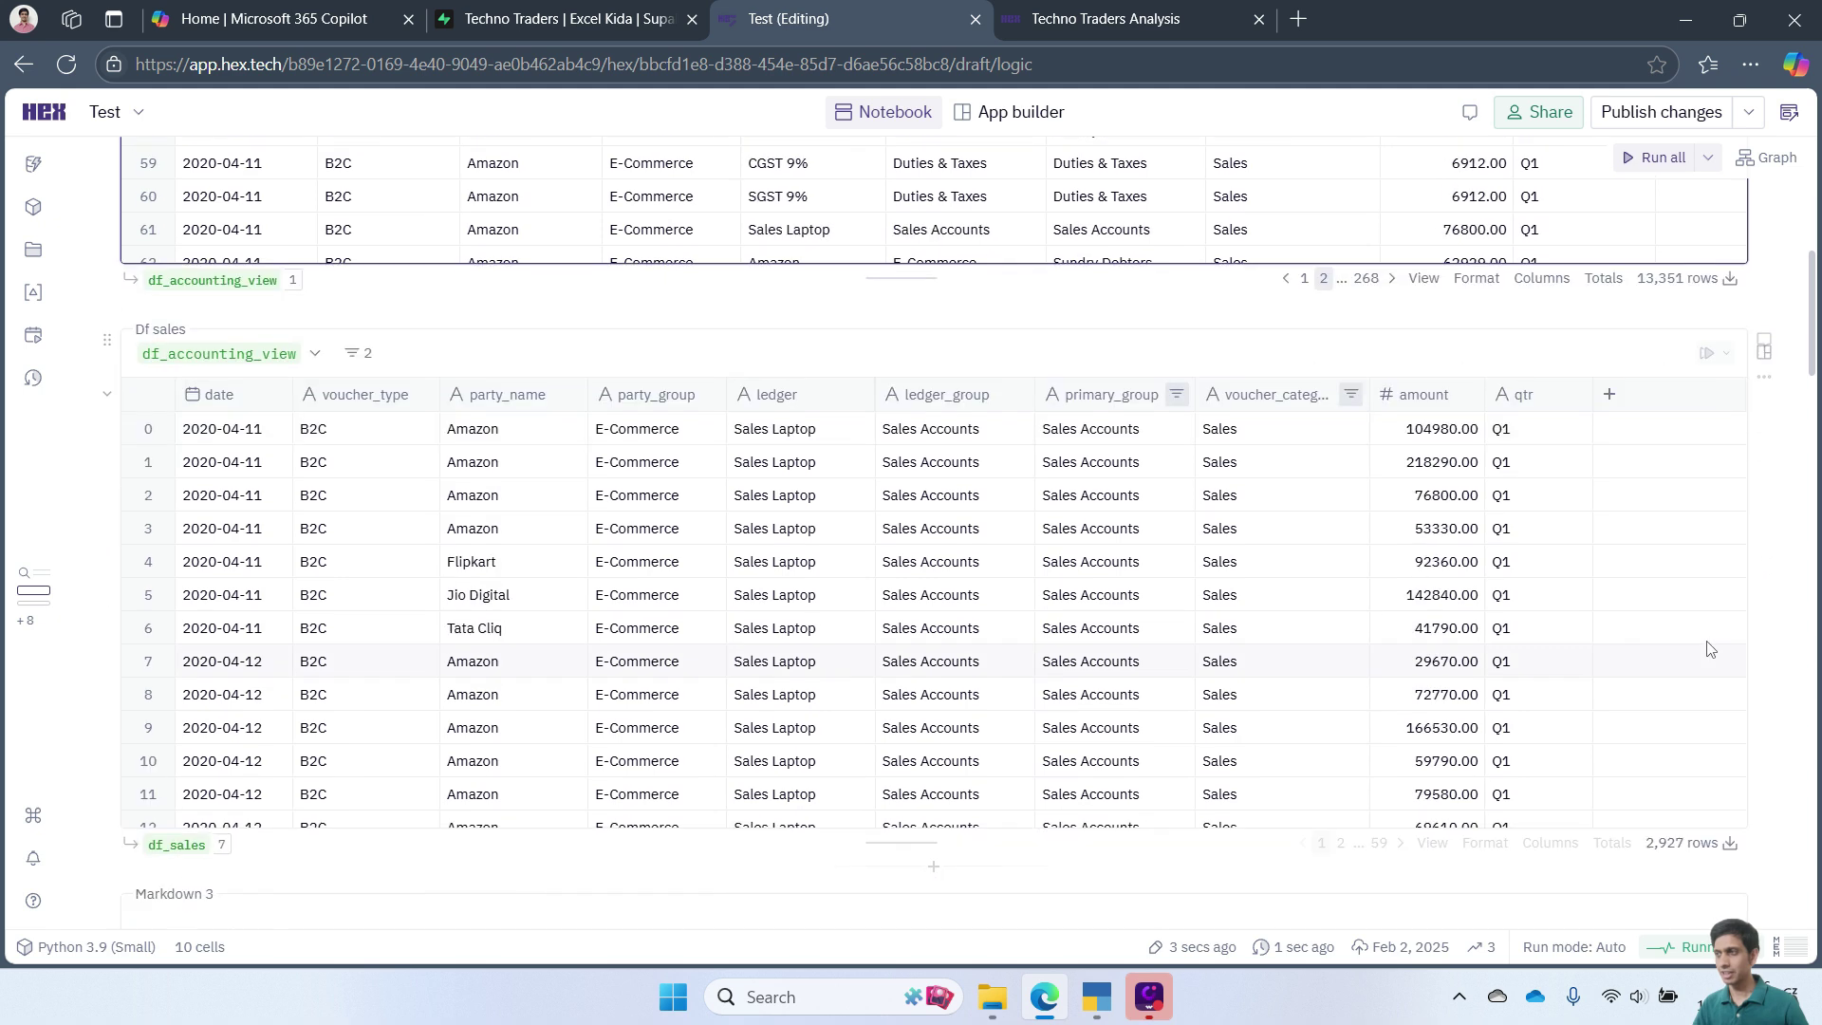
- Add a markdown cell after the final pie chart at the end of the notebook with the heading "# Purchase Dashboard"
scroll(1791, 510, down, 5)
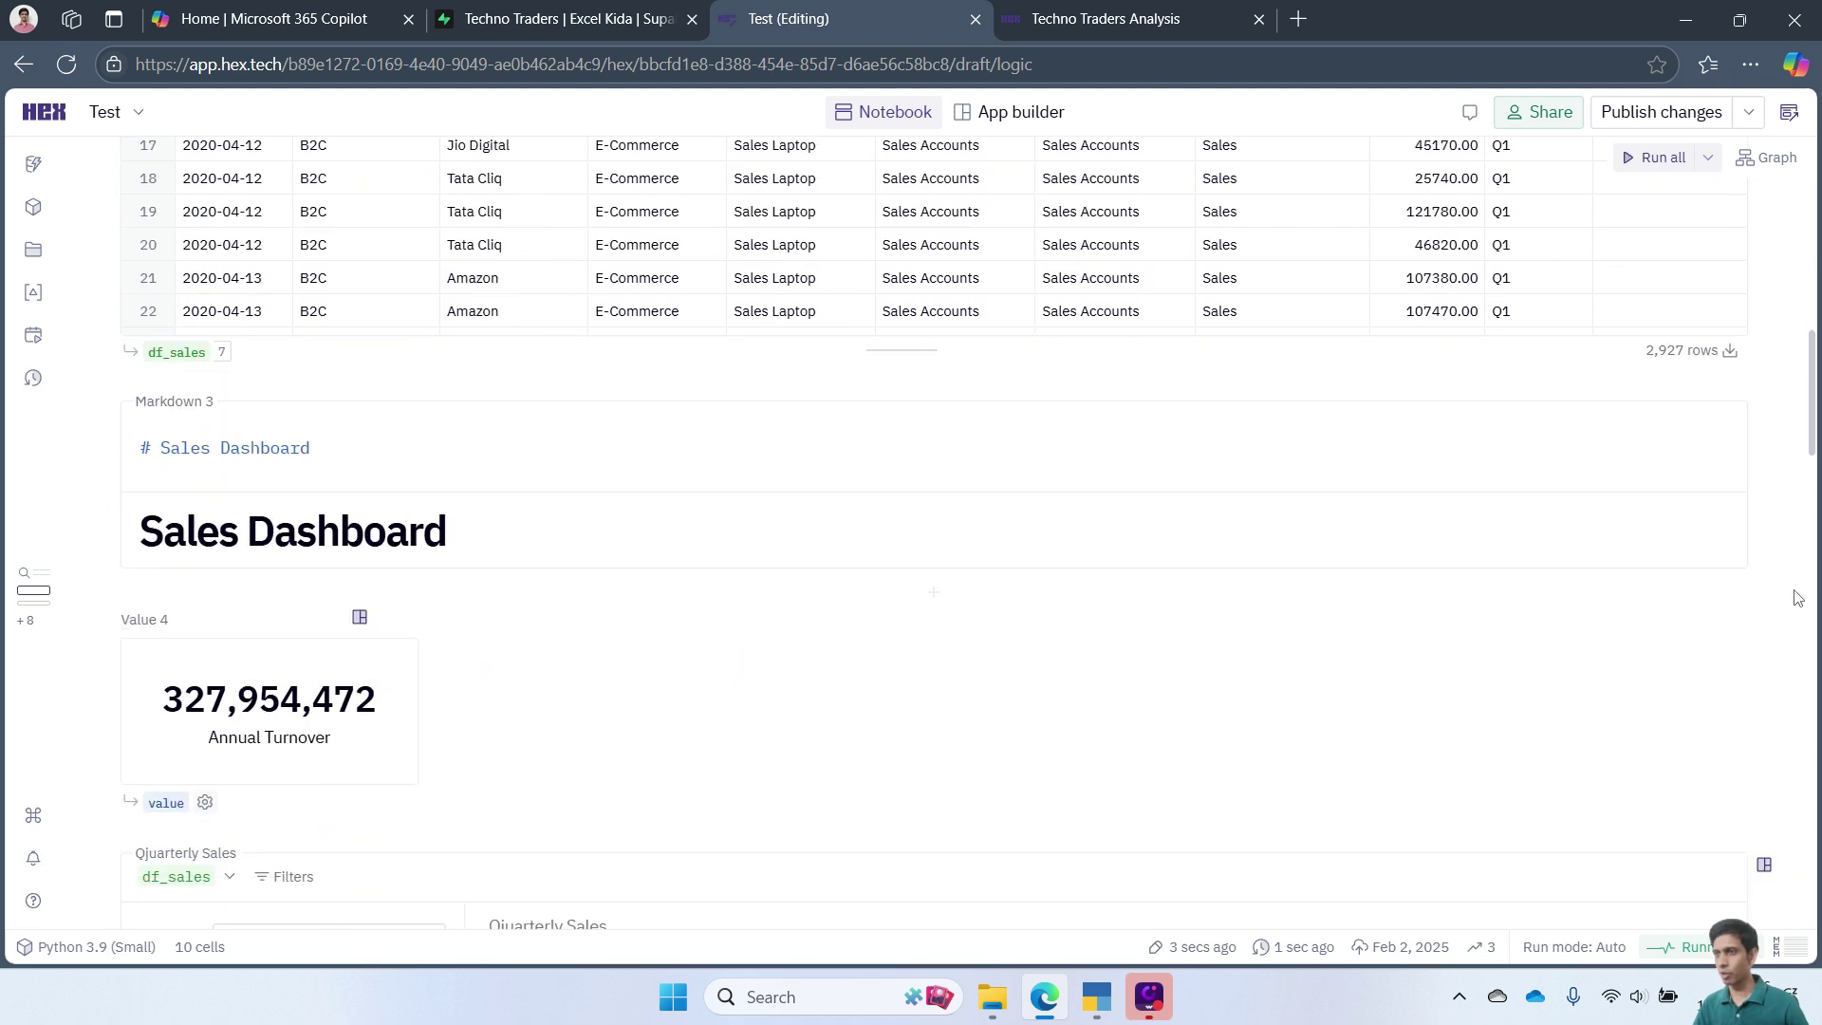
scroll(1797, 598, down, 12)
scroll(1696, 511, up, 20)
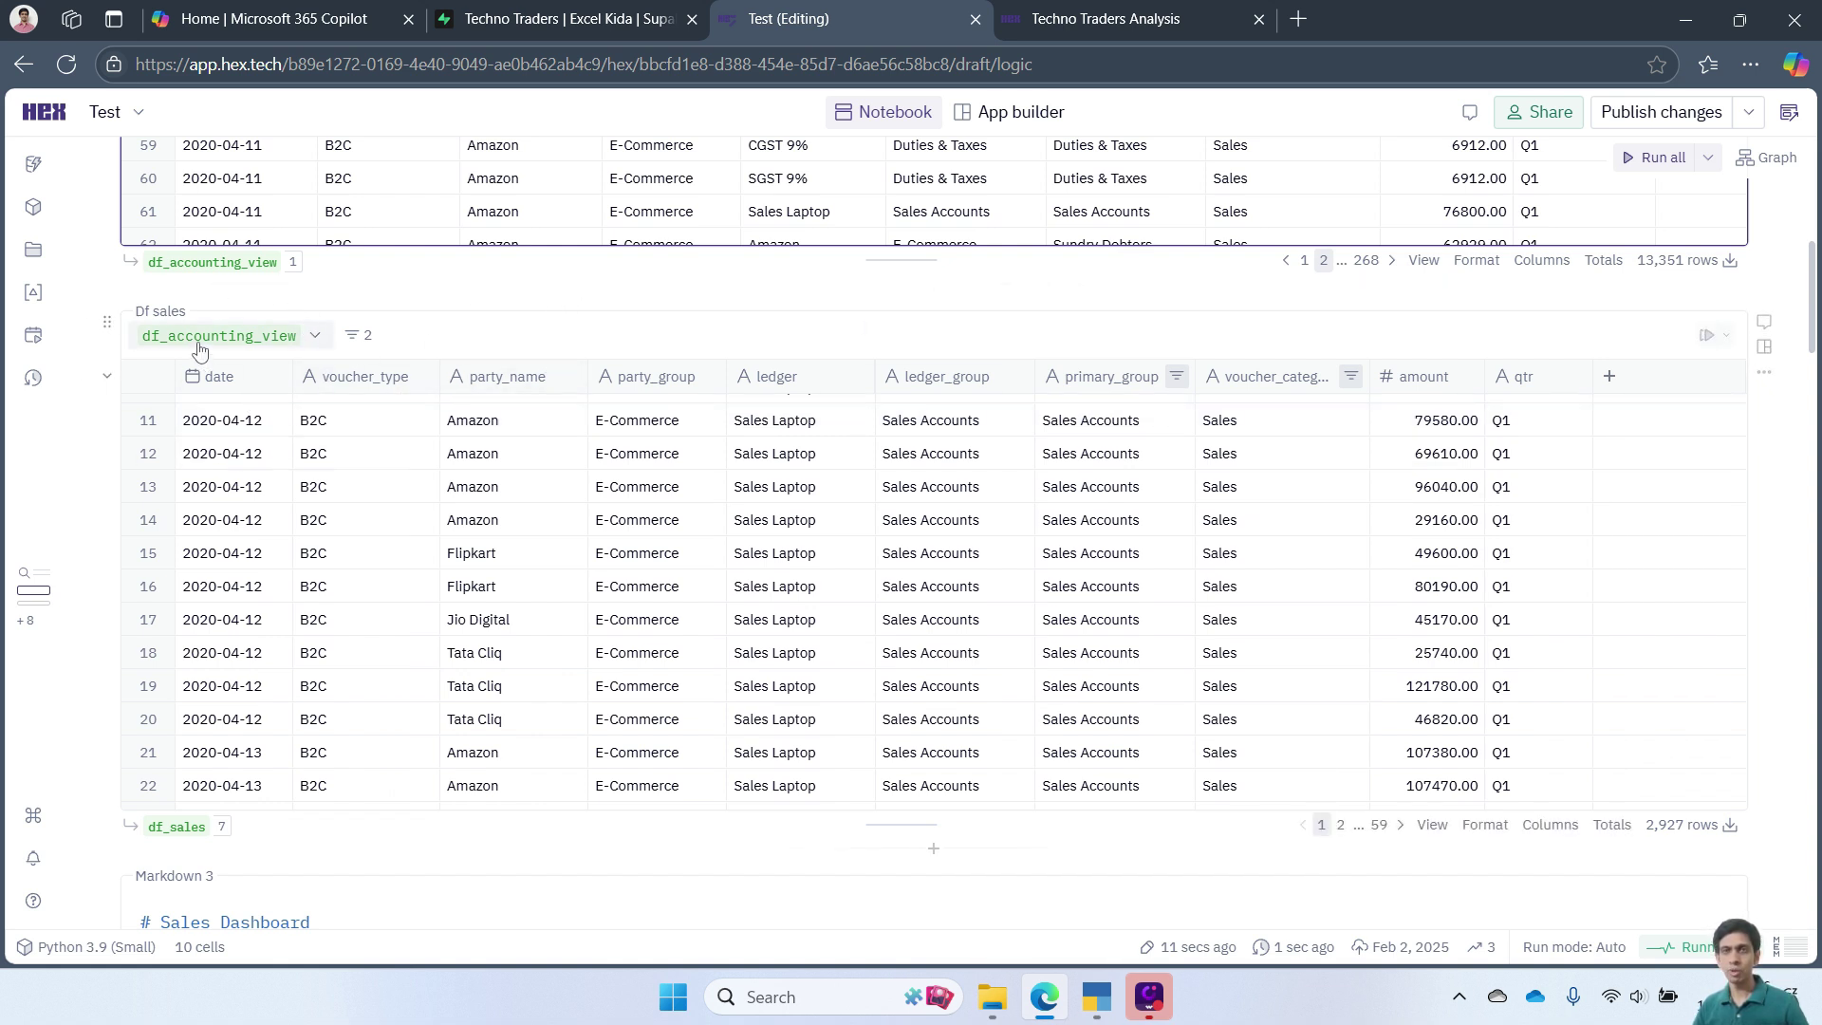
mouse_move(180, 829)
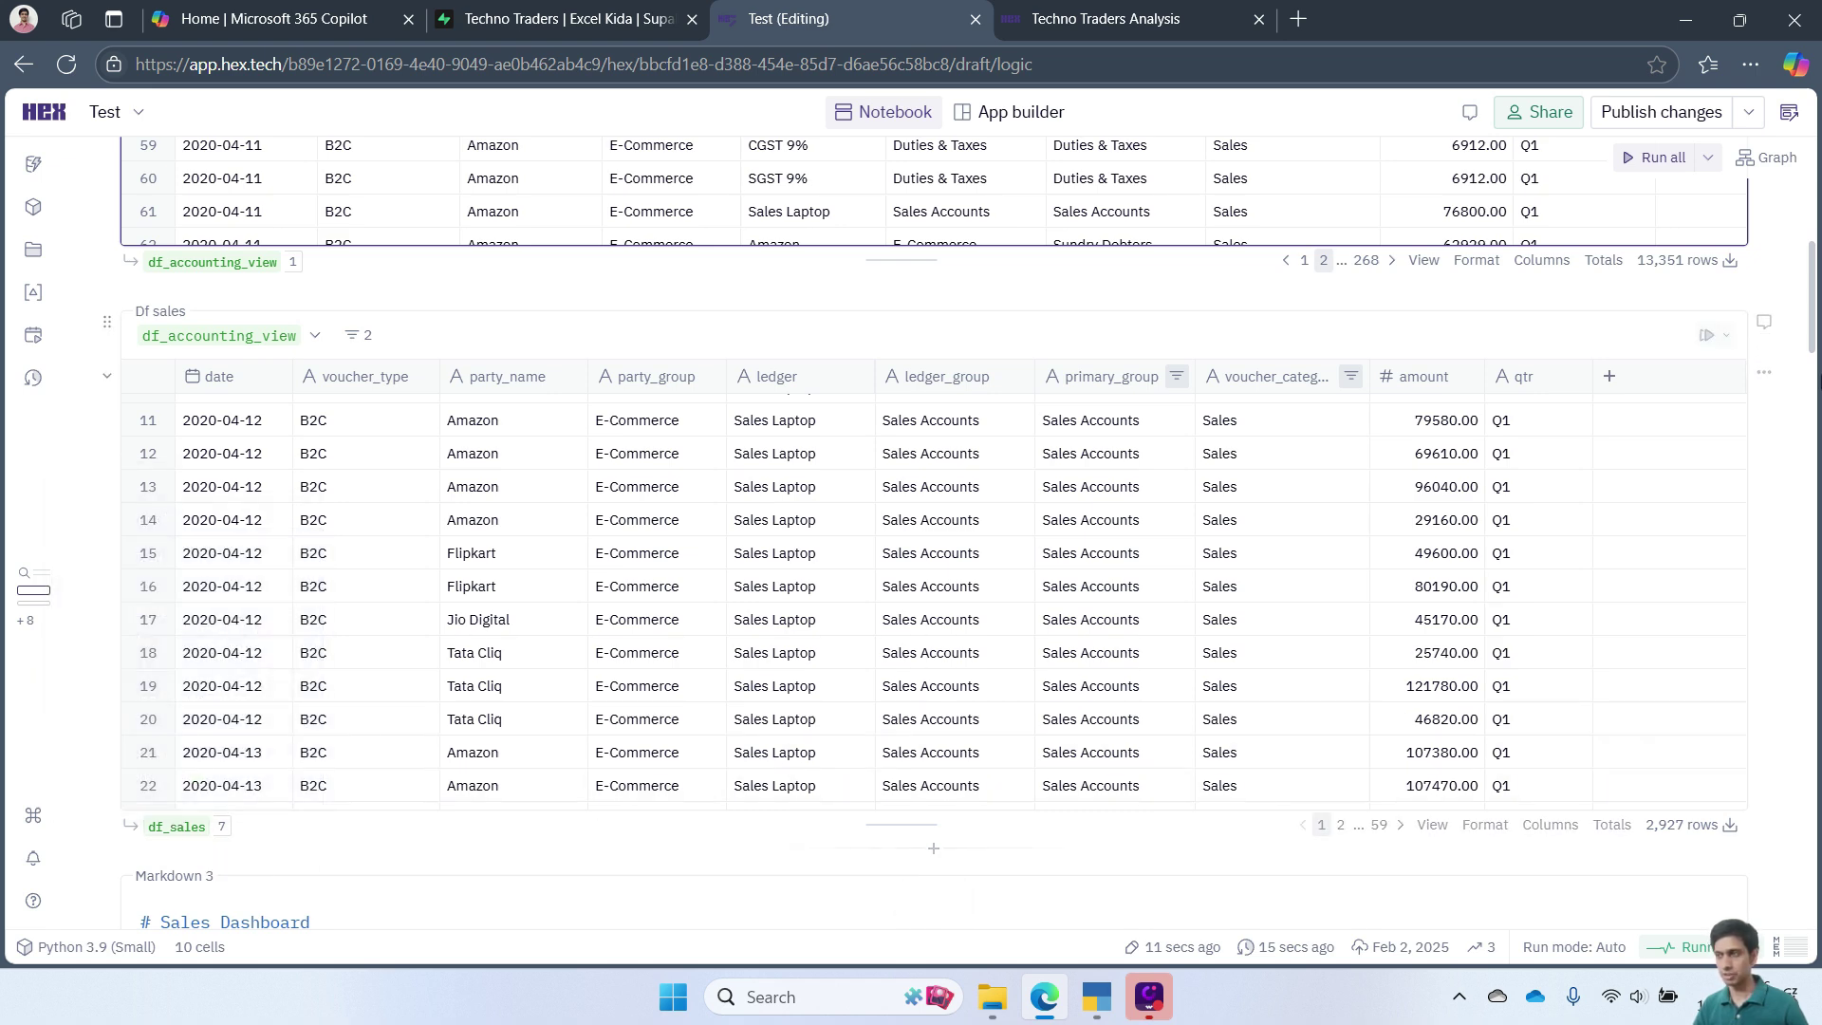
drag(1813, 321, 1815, 807)
drag(1821, 937, 1819, 944)
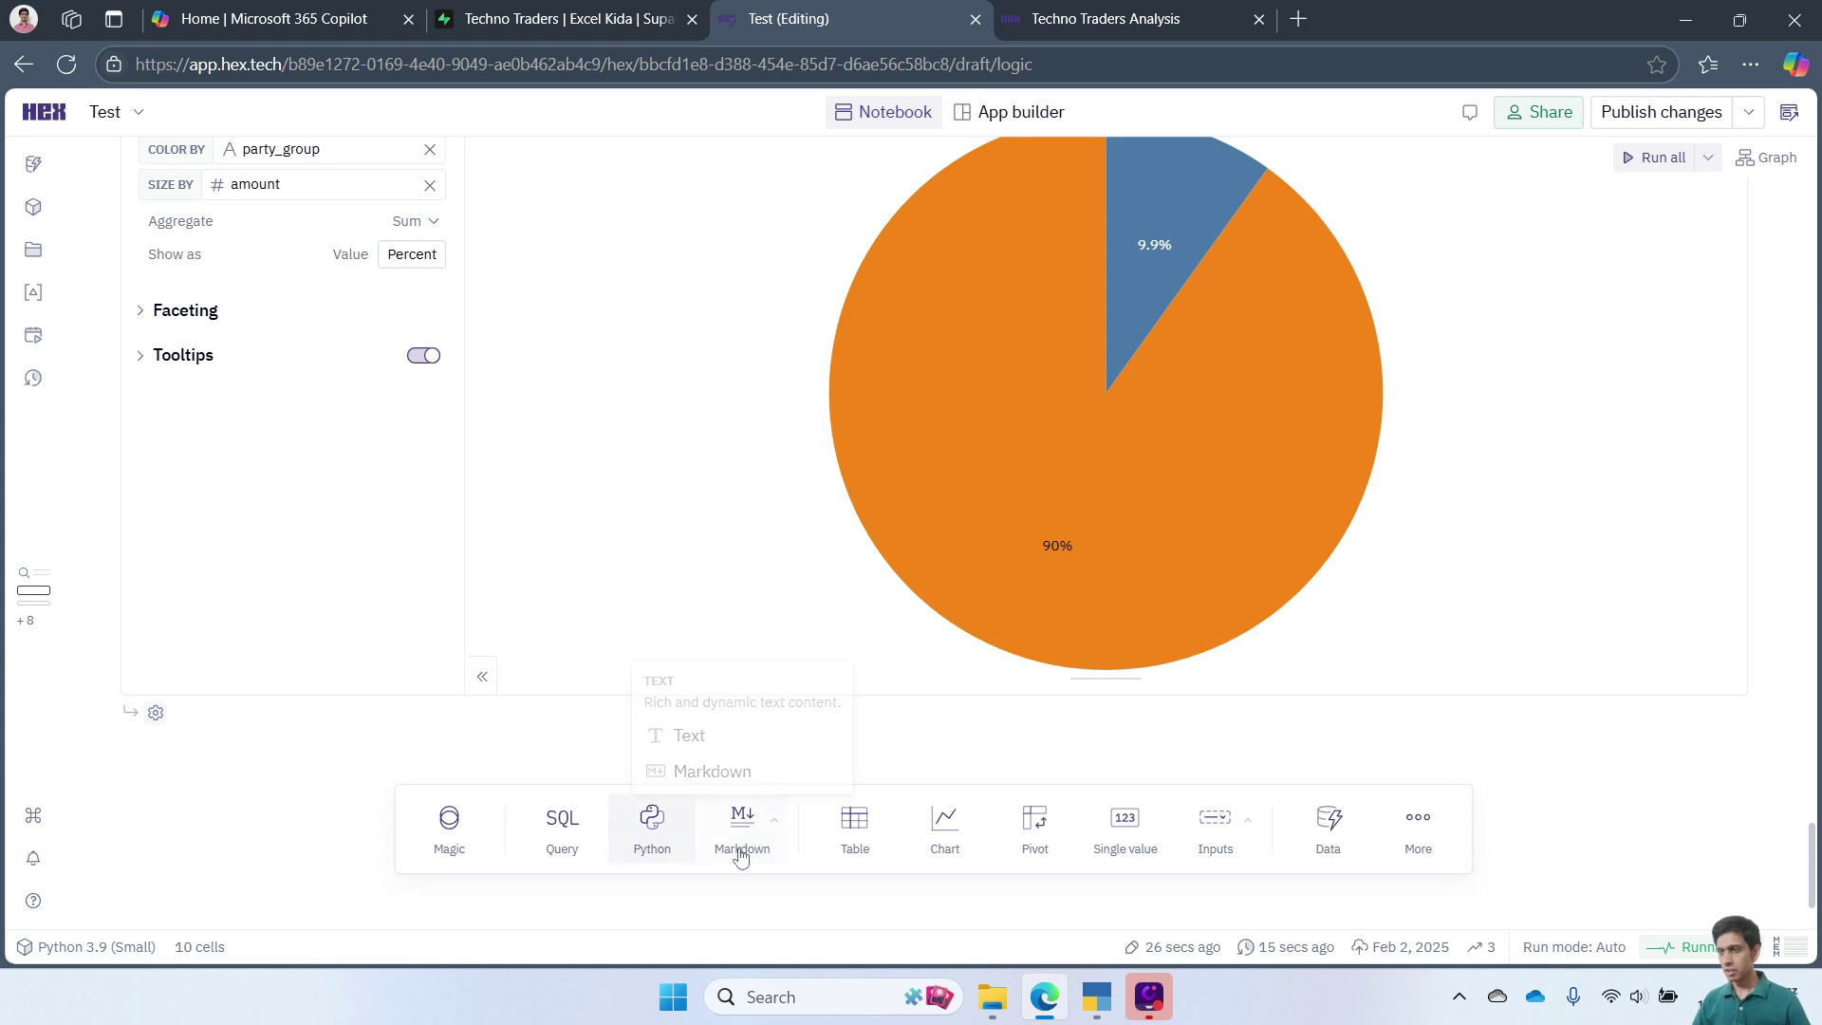
mouse_move(743, 822)
click(731, 774)
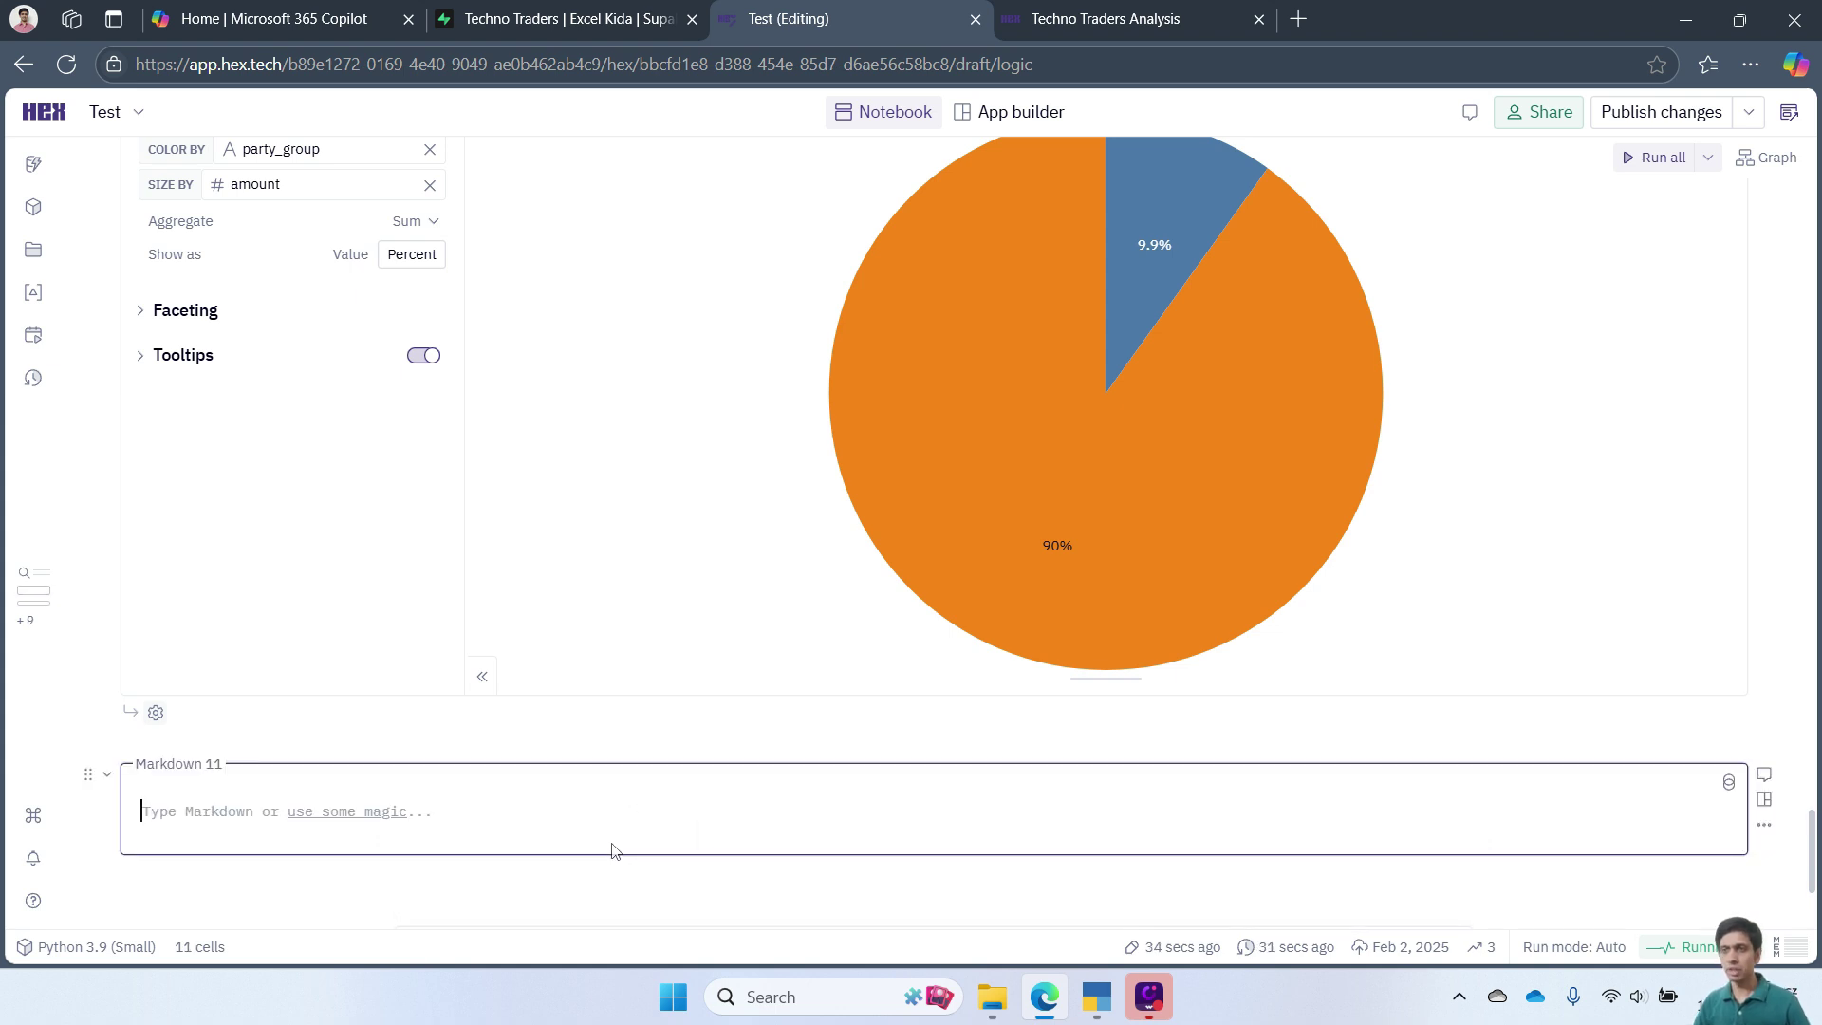
text(# )
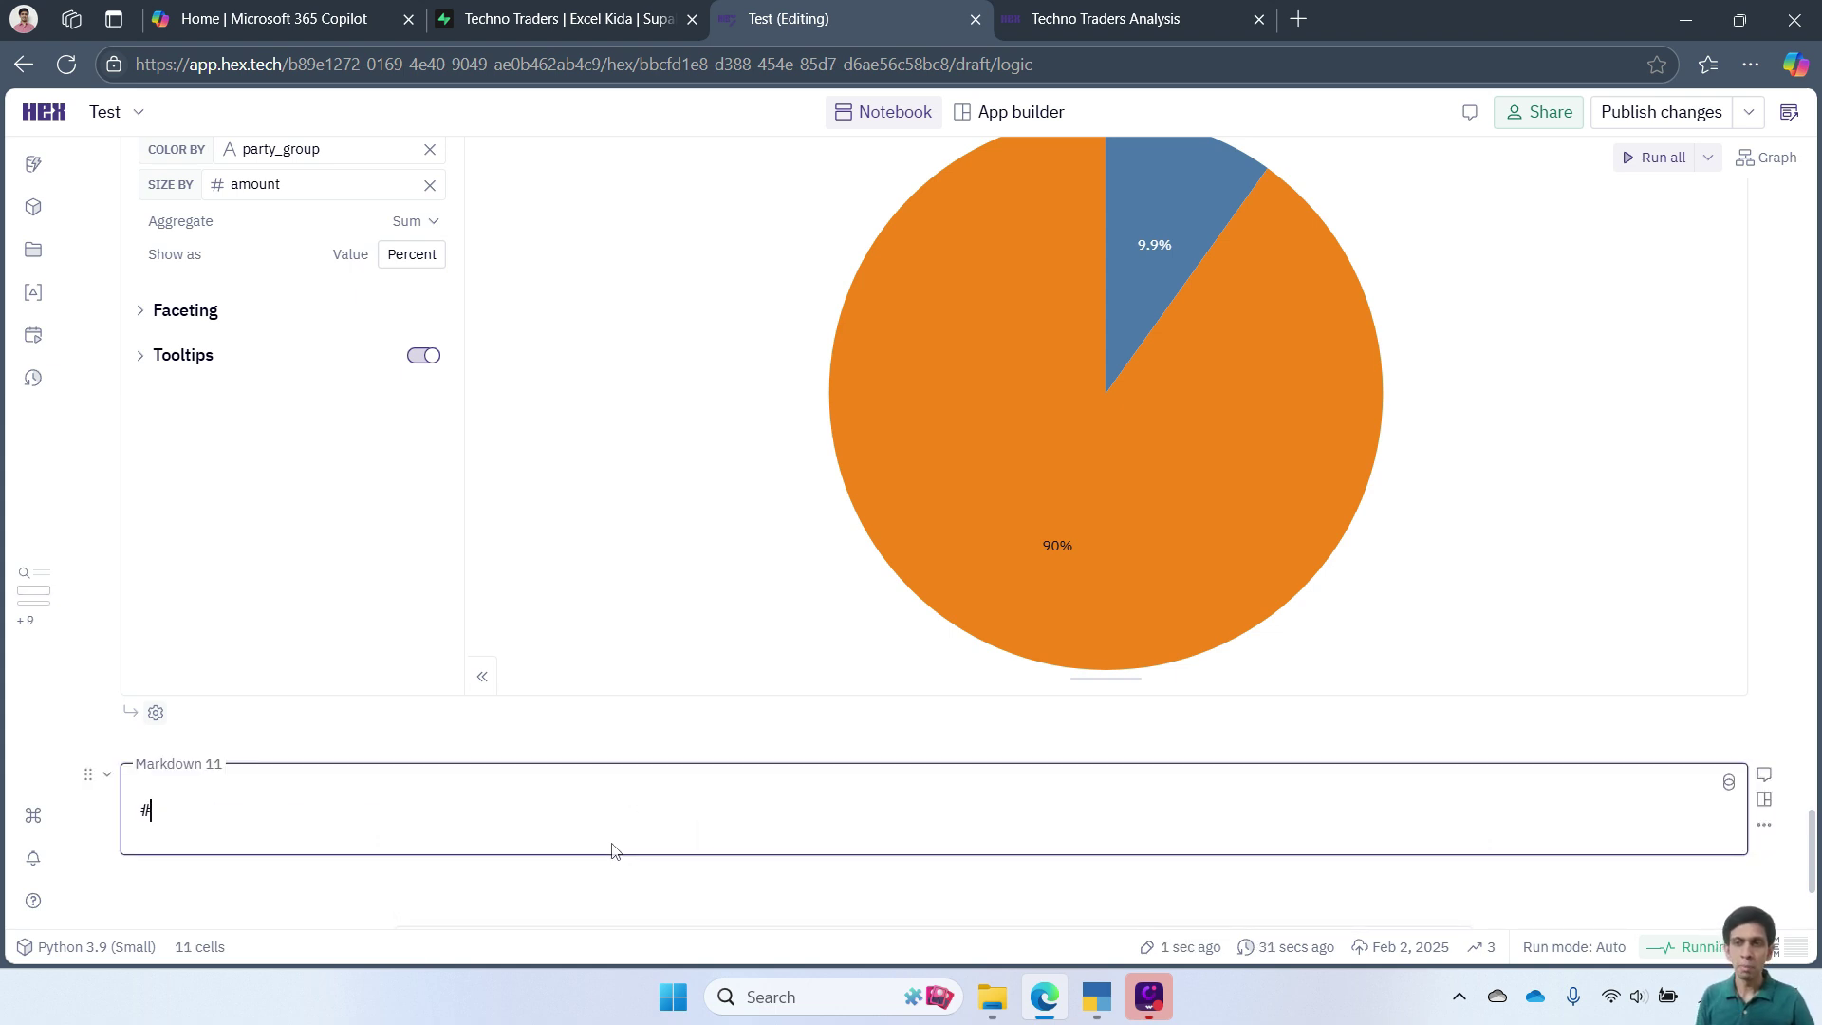
text(Purchase)
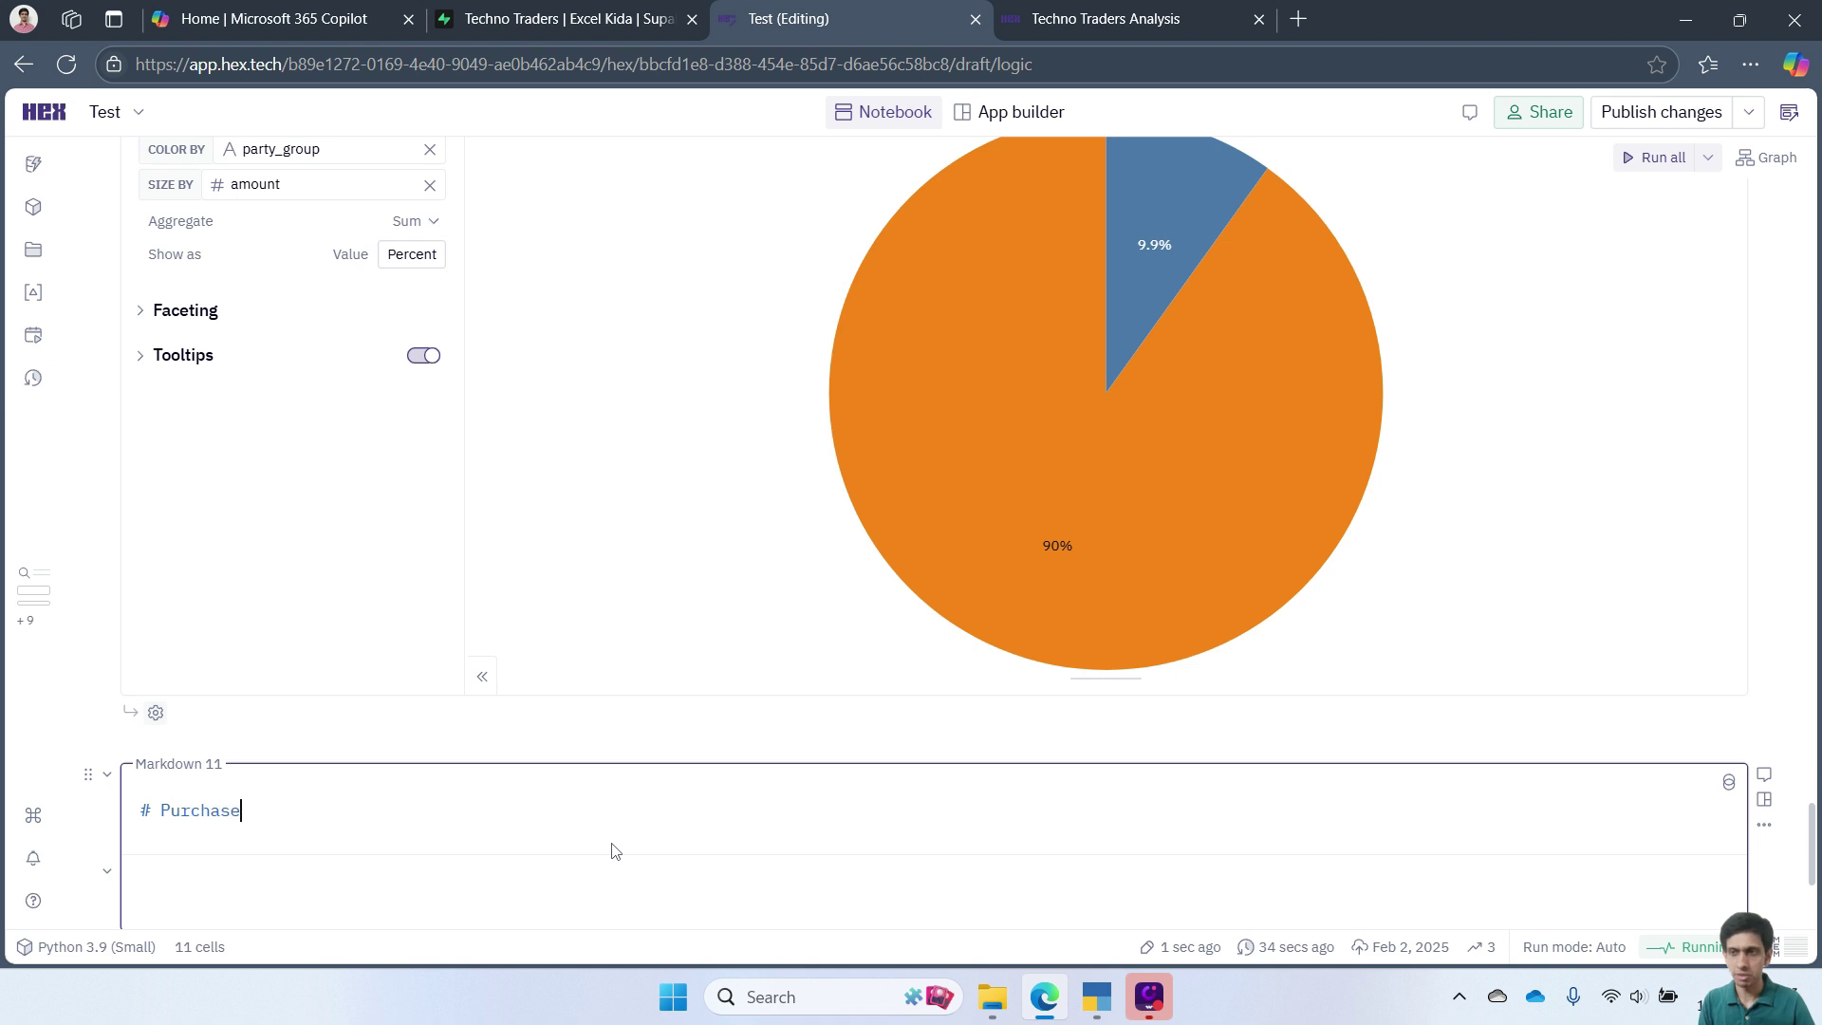
text( Dashboard)
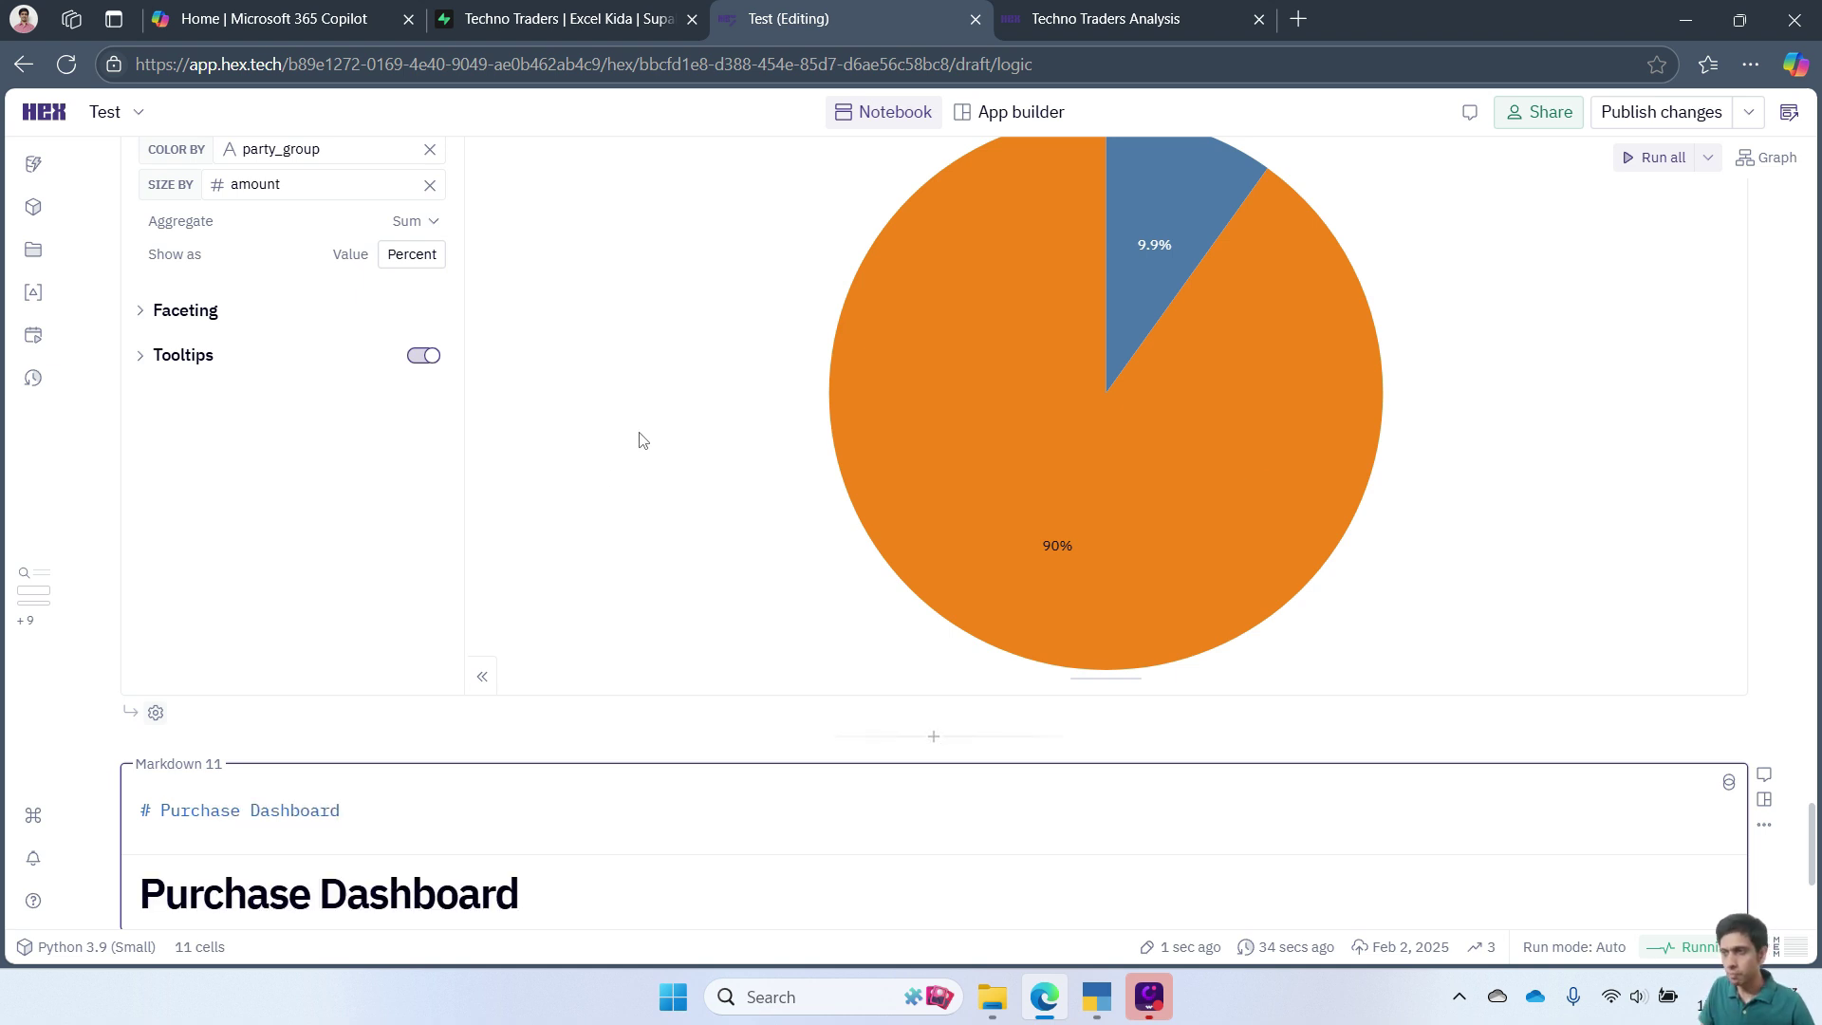
- Add a table cell below the Purchase Dashboard heading and set its data source to df_accounting_view
scroll(1708, 655, down, 3)
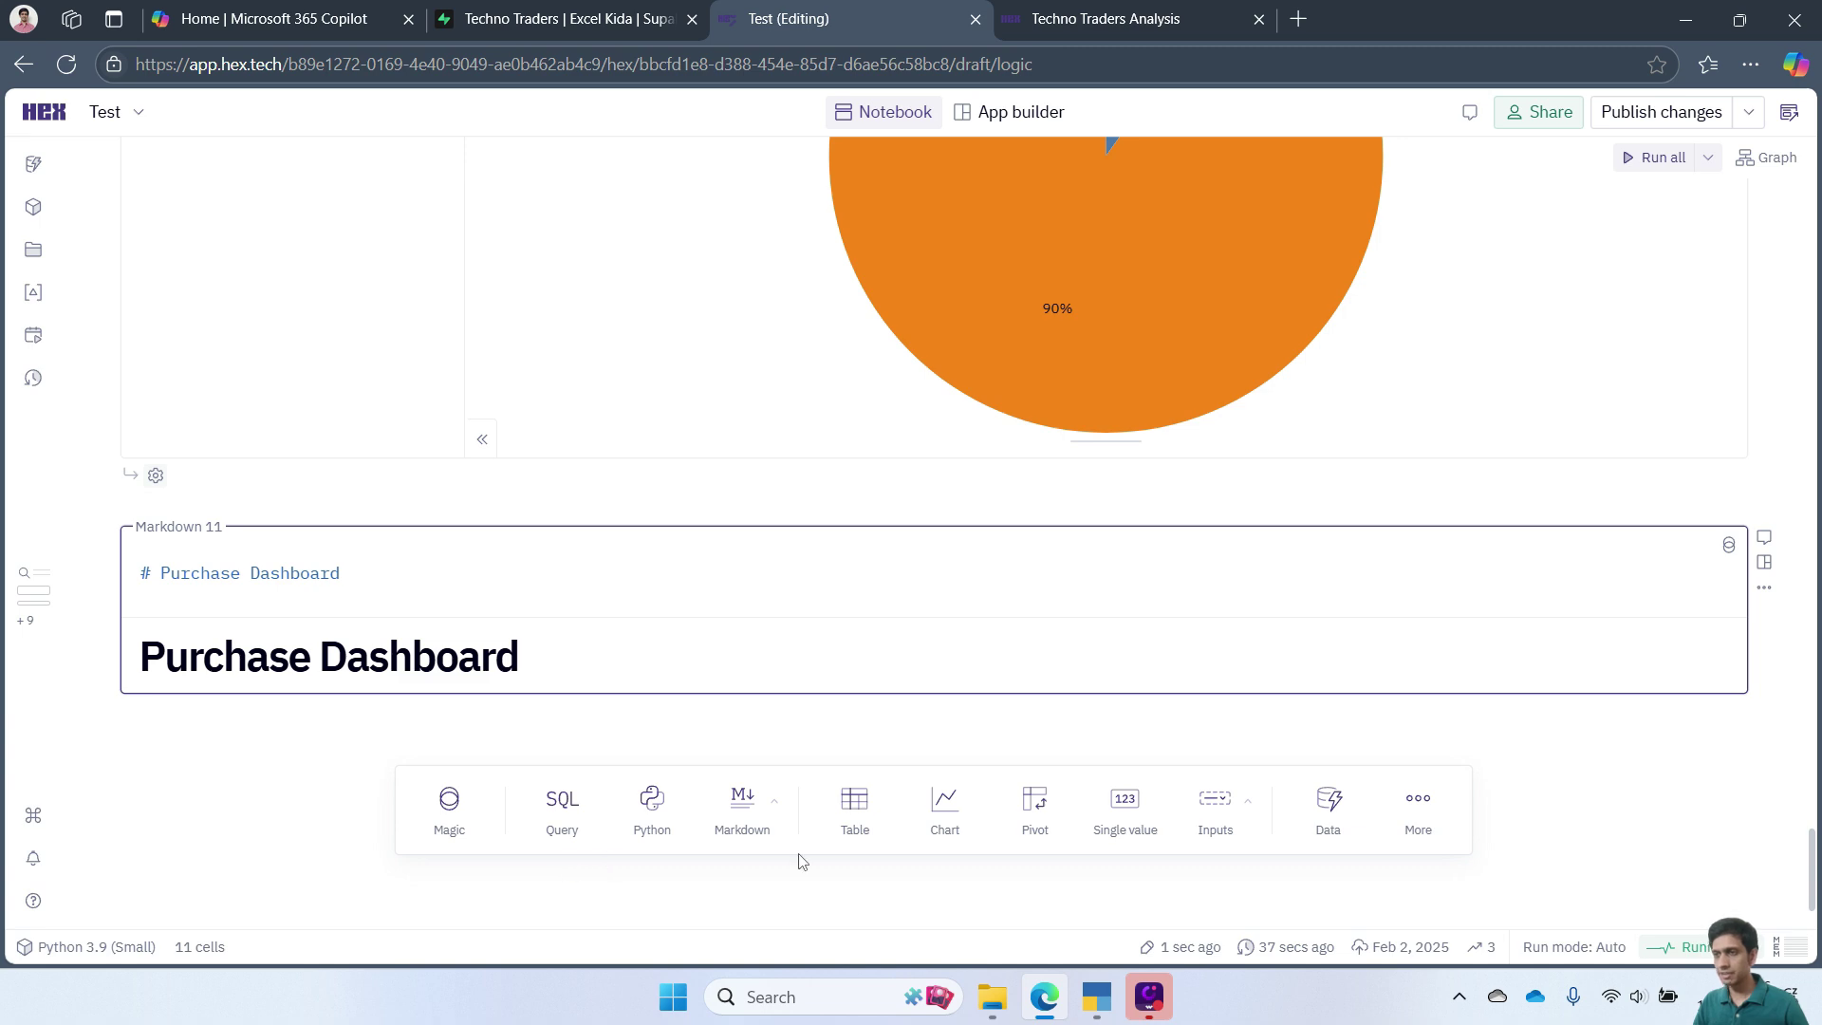
click(846, 833)
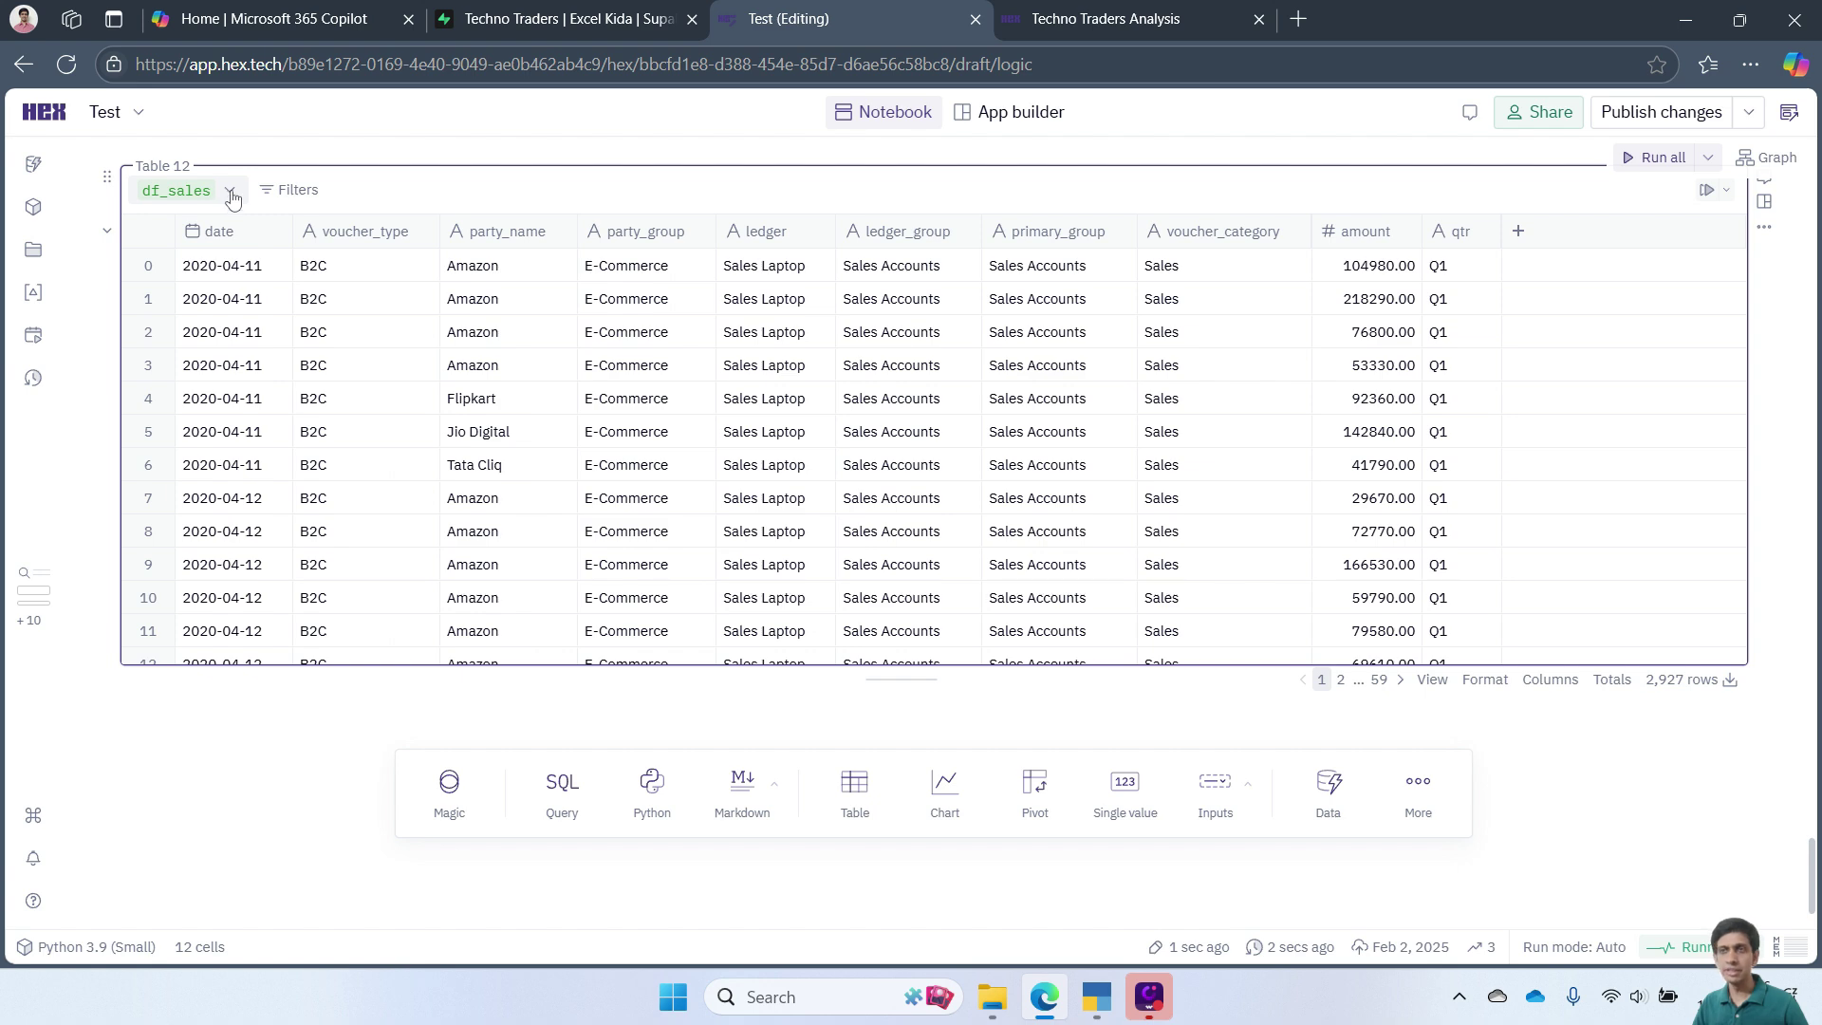
click(230, 193)
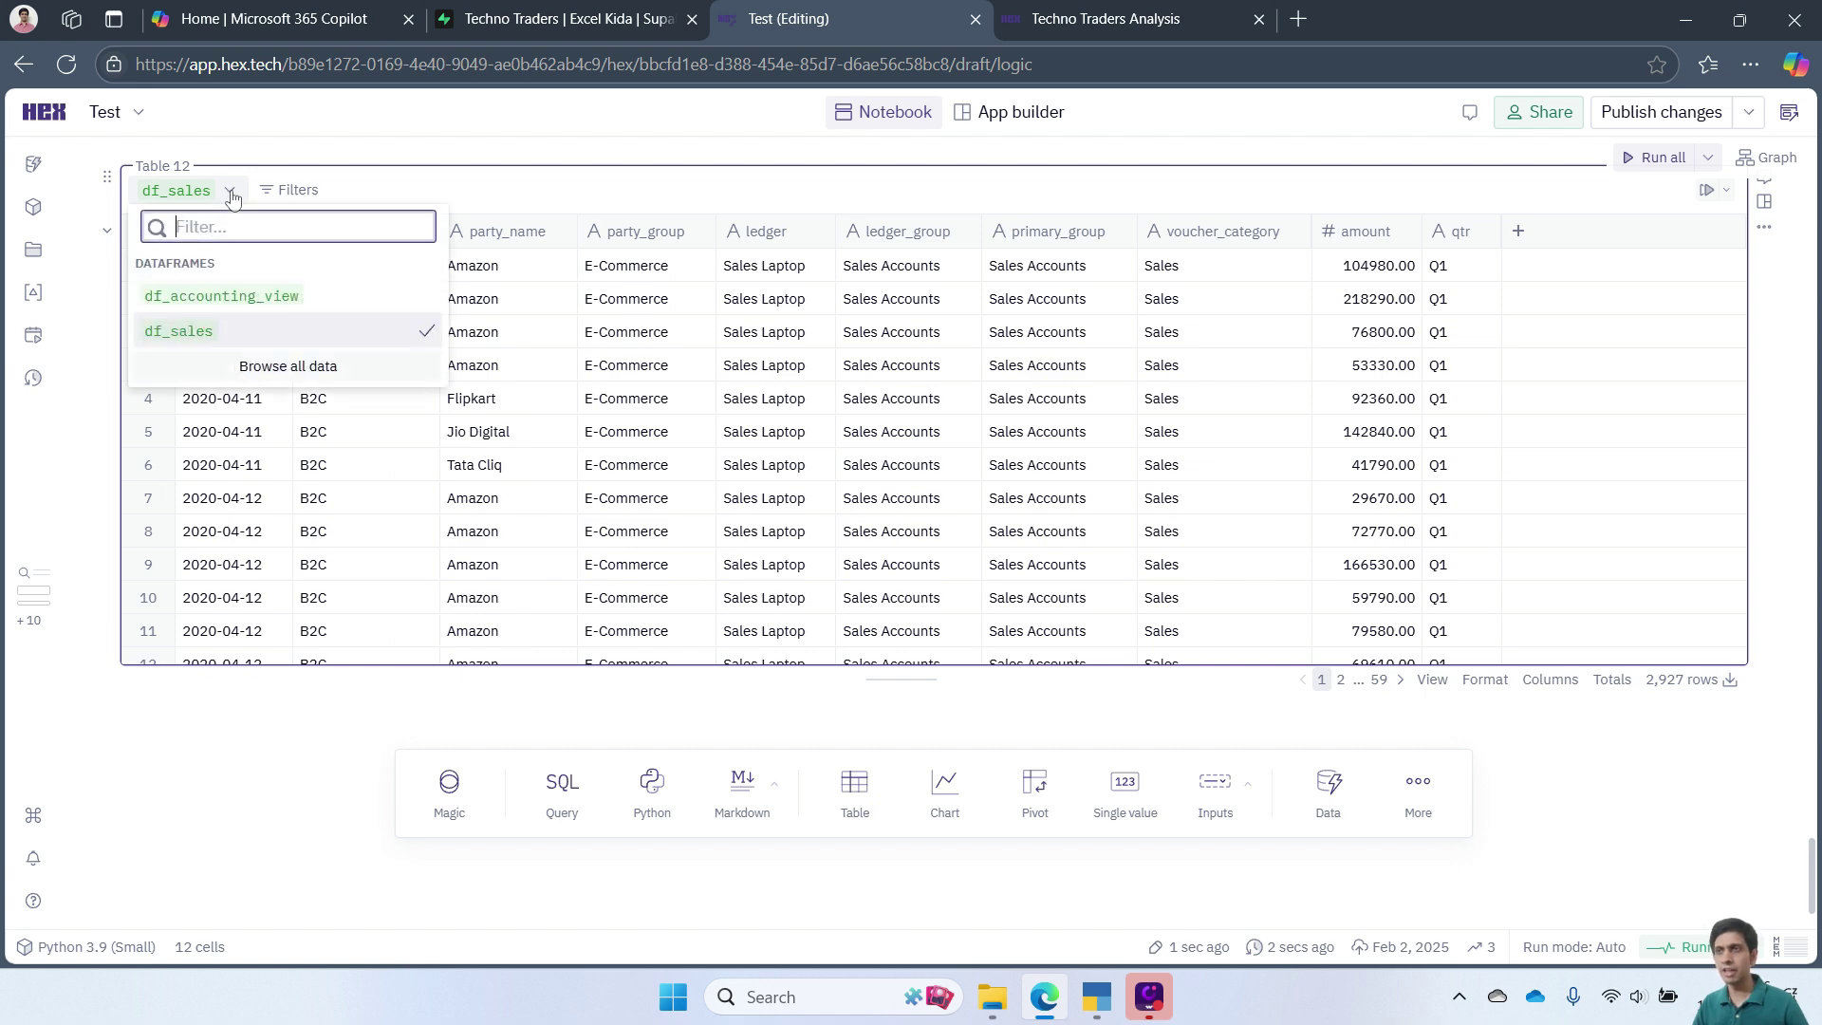
click(207, 299)
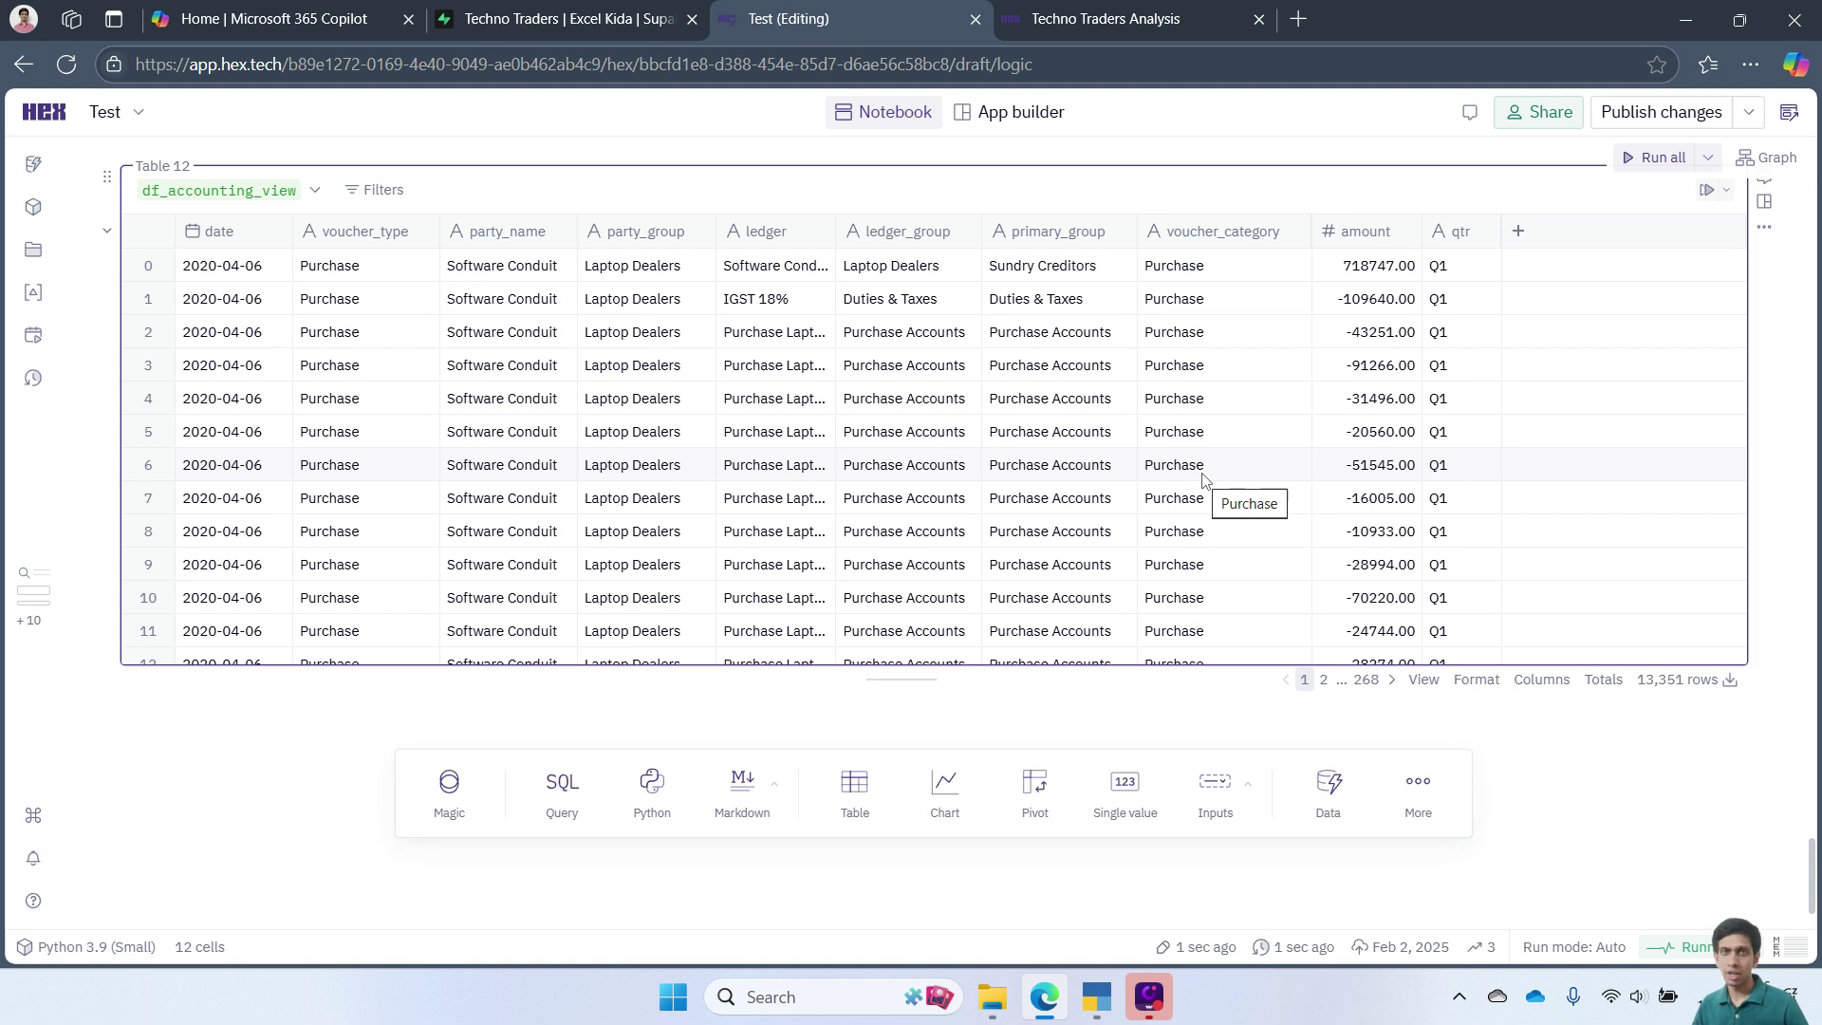
- Filter the new table so that voucher_category is one of Purchase
click(383, 191)
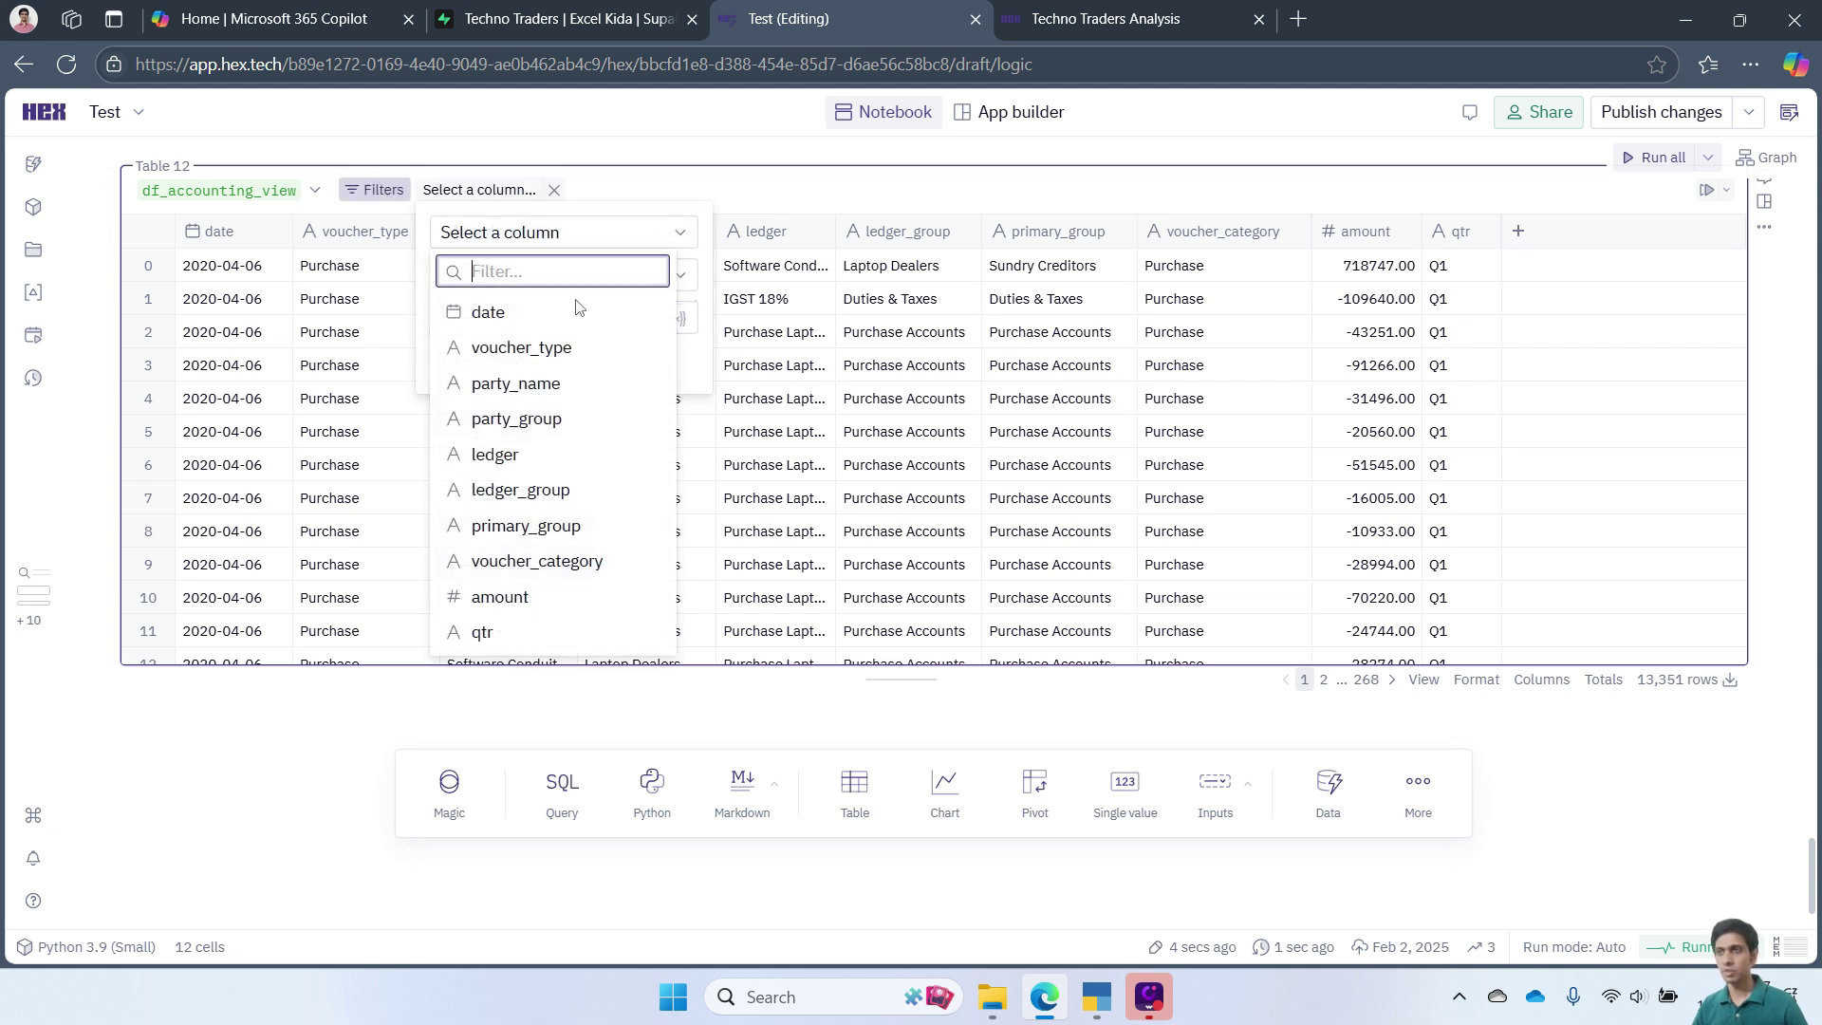
click(537, 564)
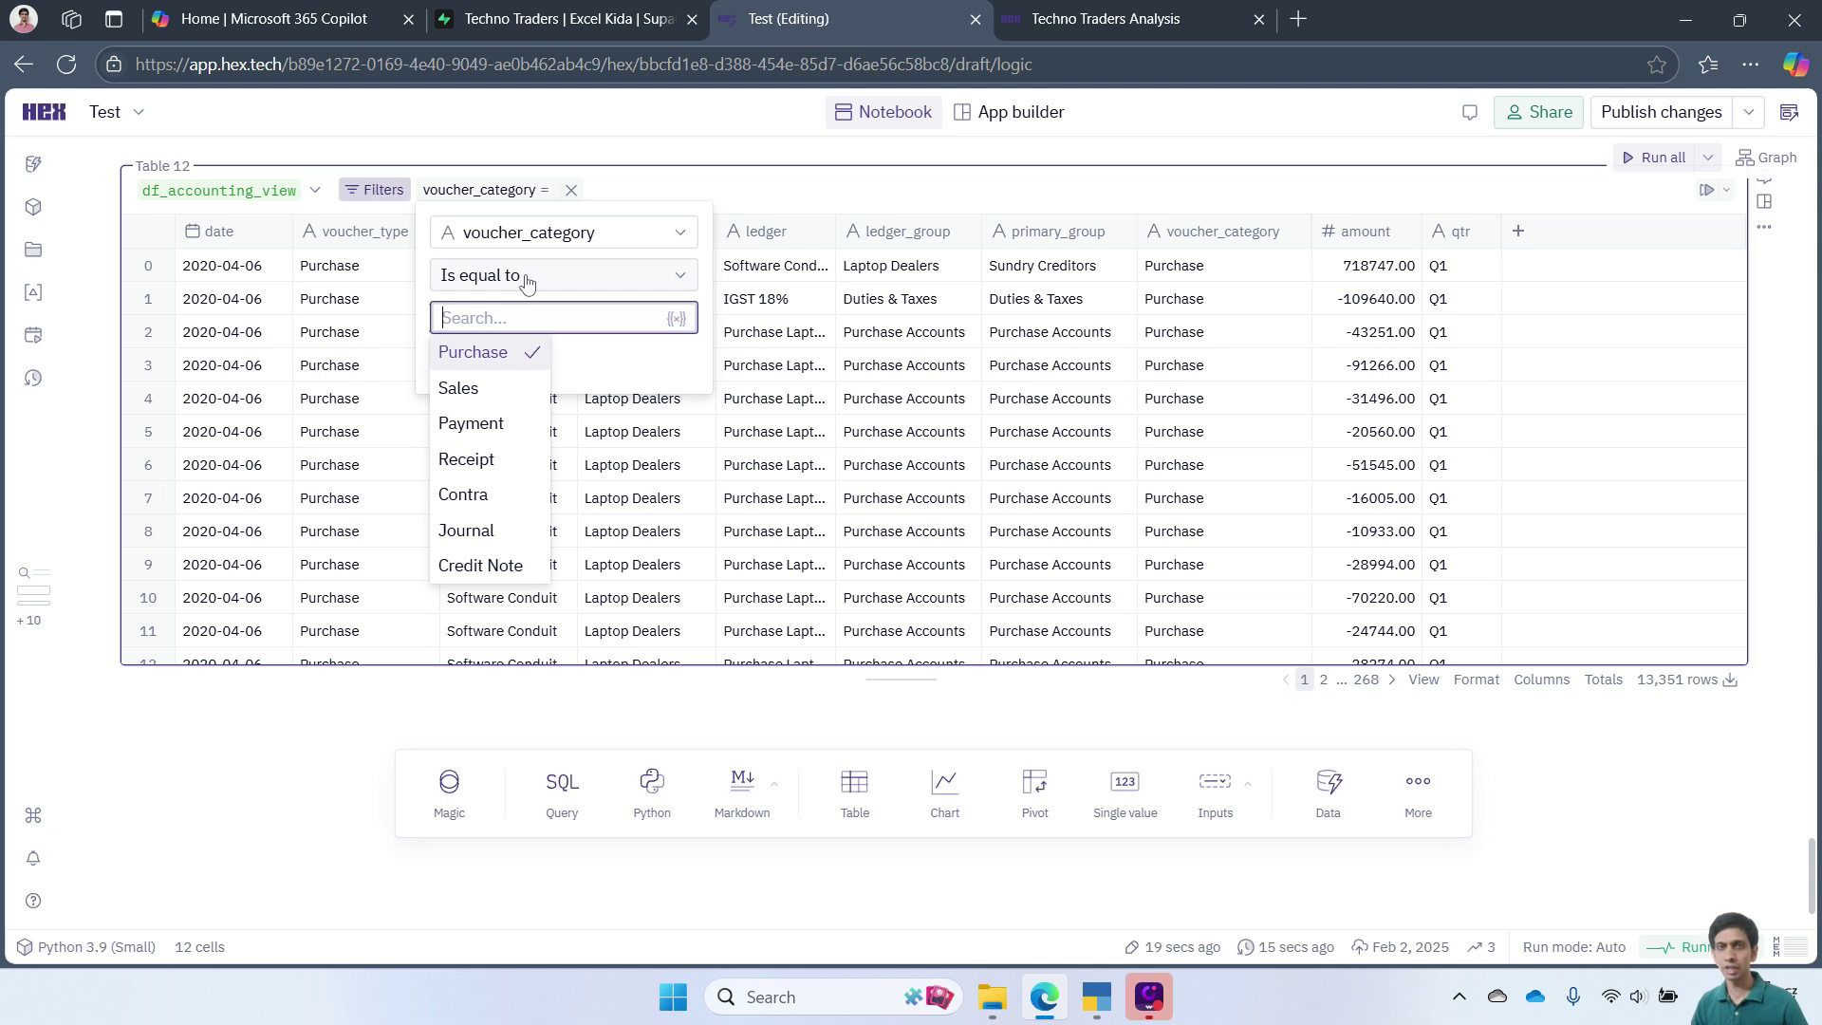
click(541, 290)
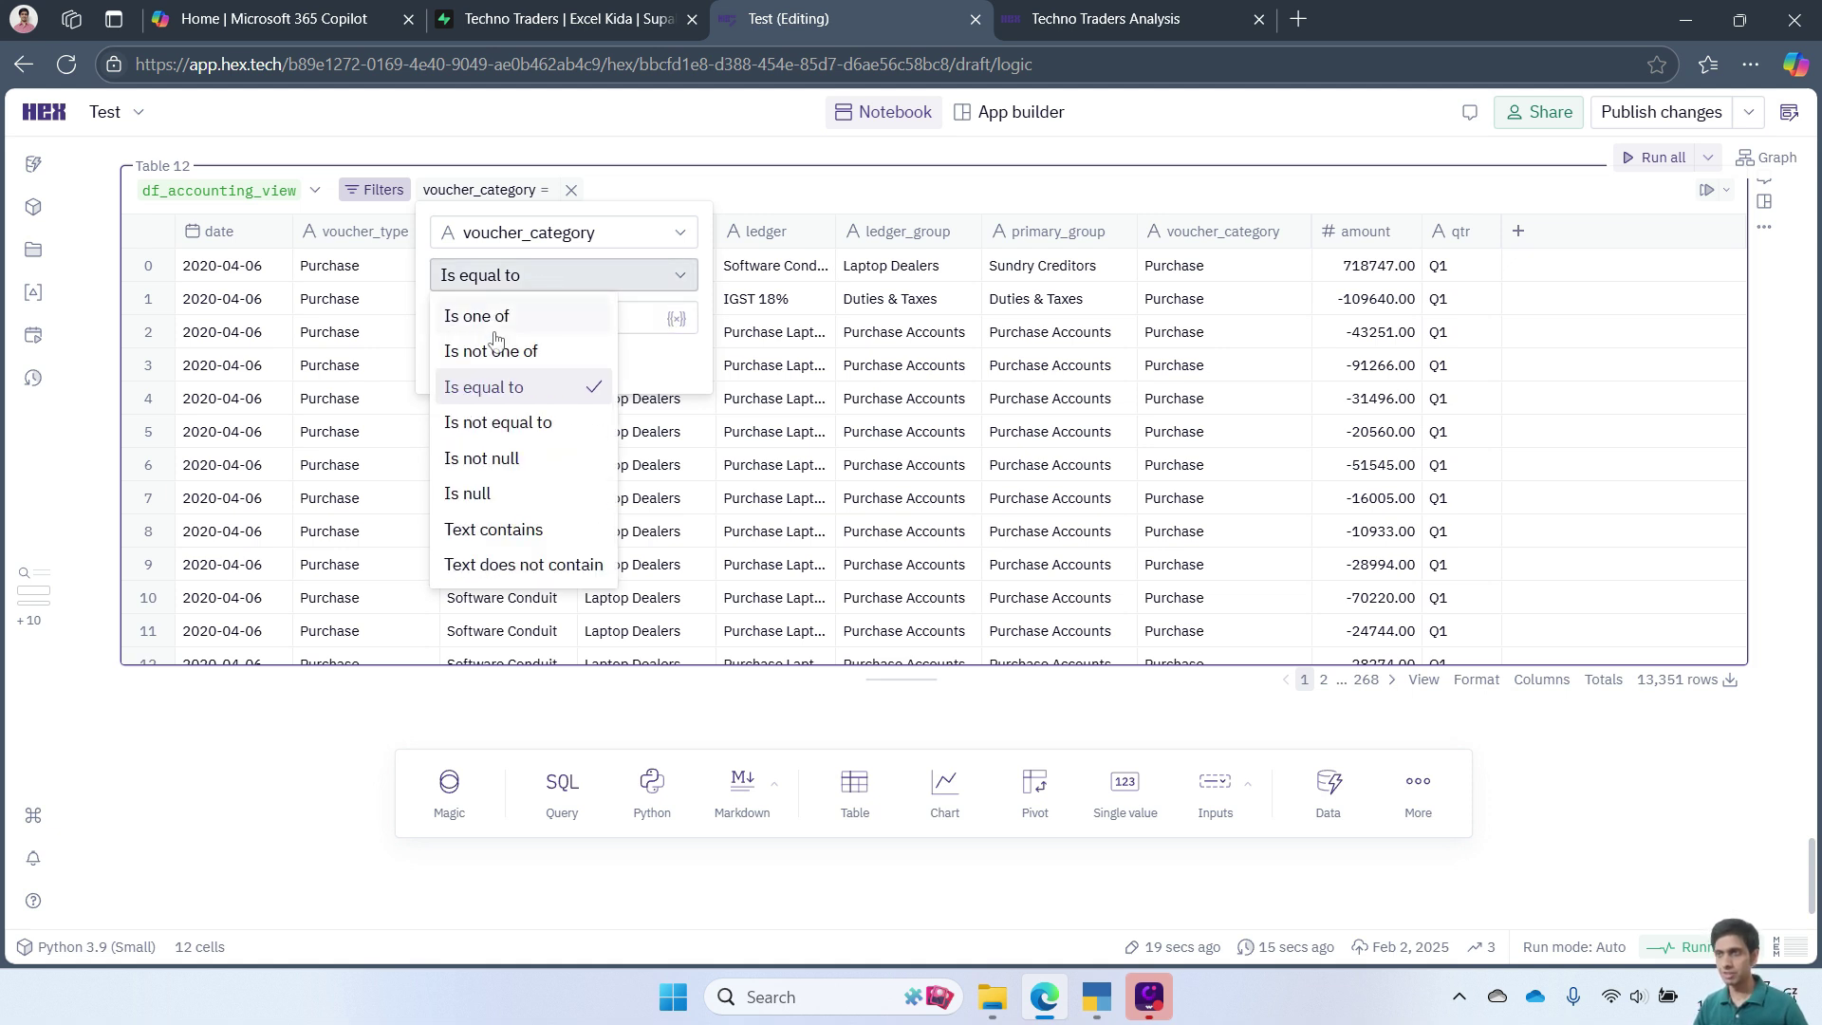
click(489, 317)
click(522, 319)
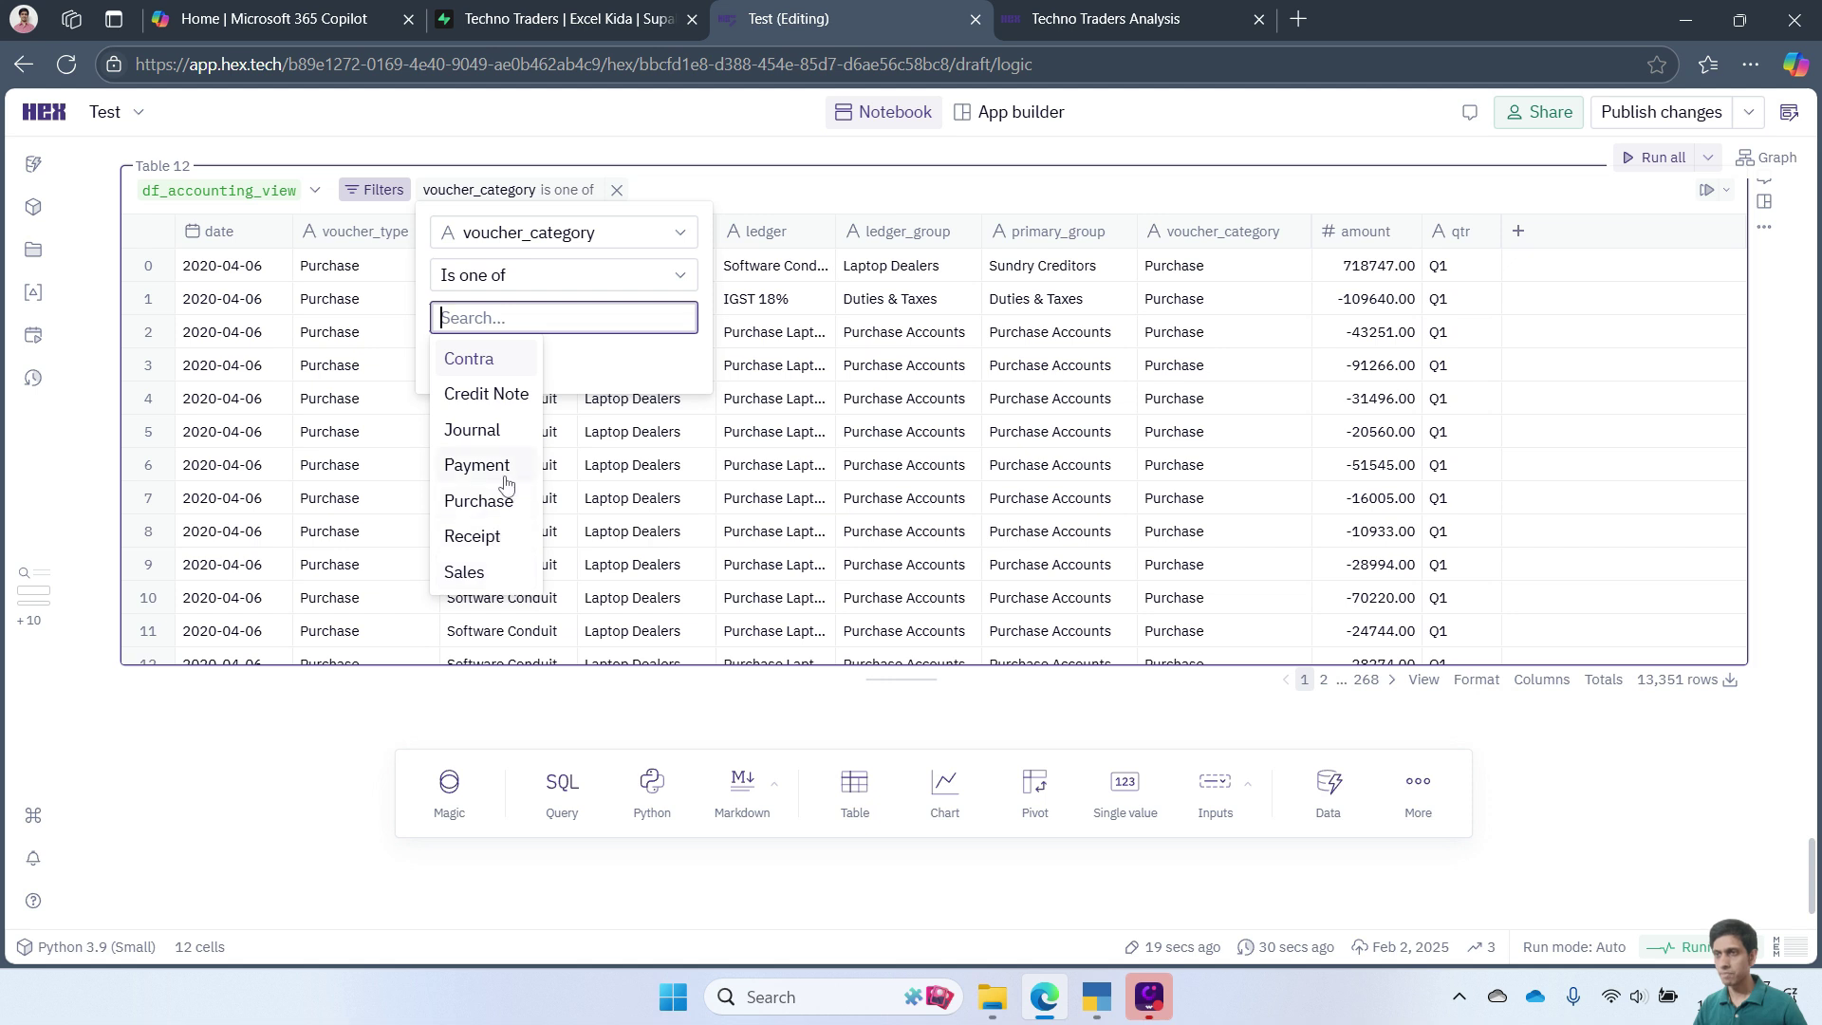
click(479, 503)
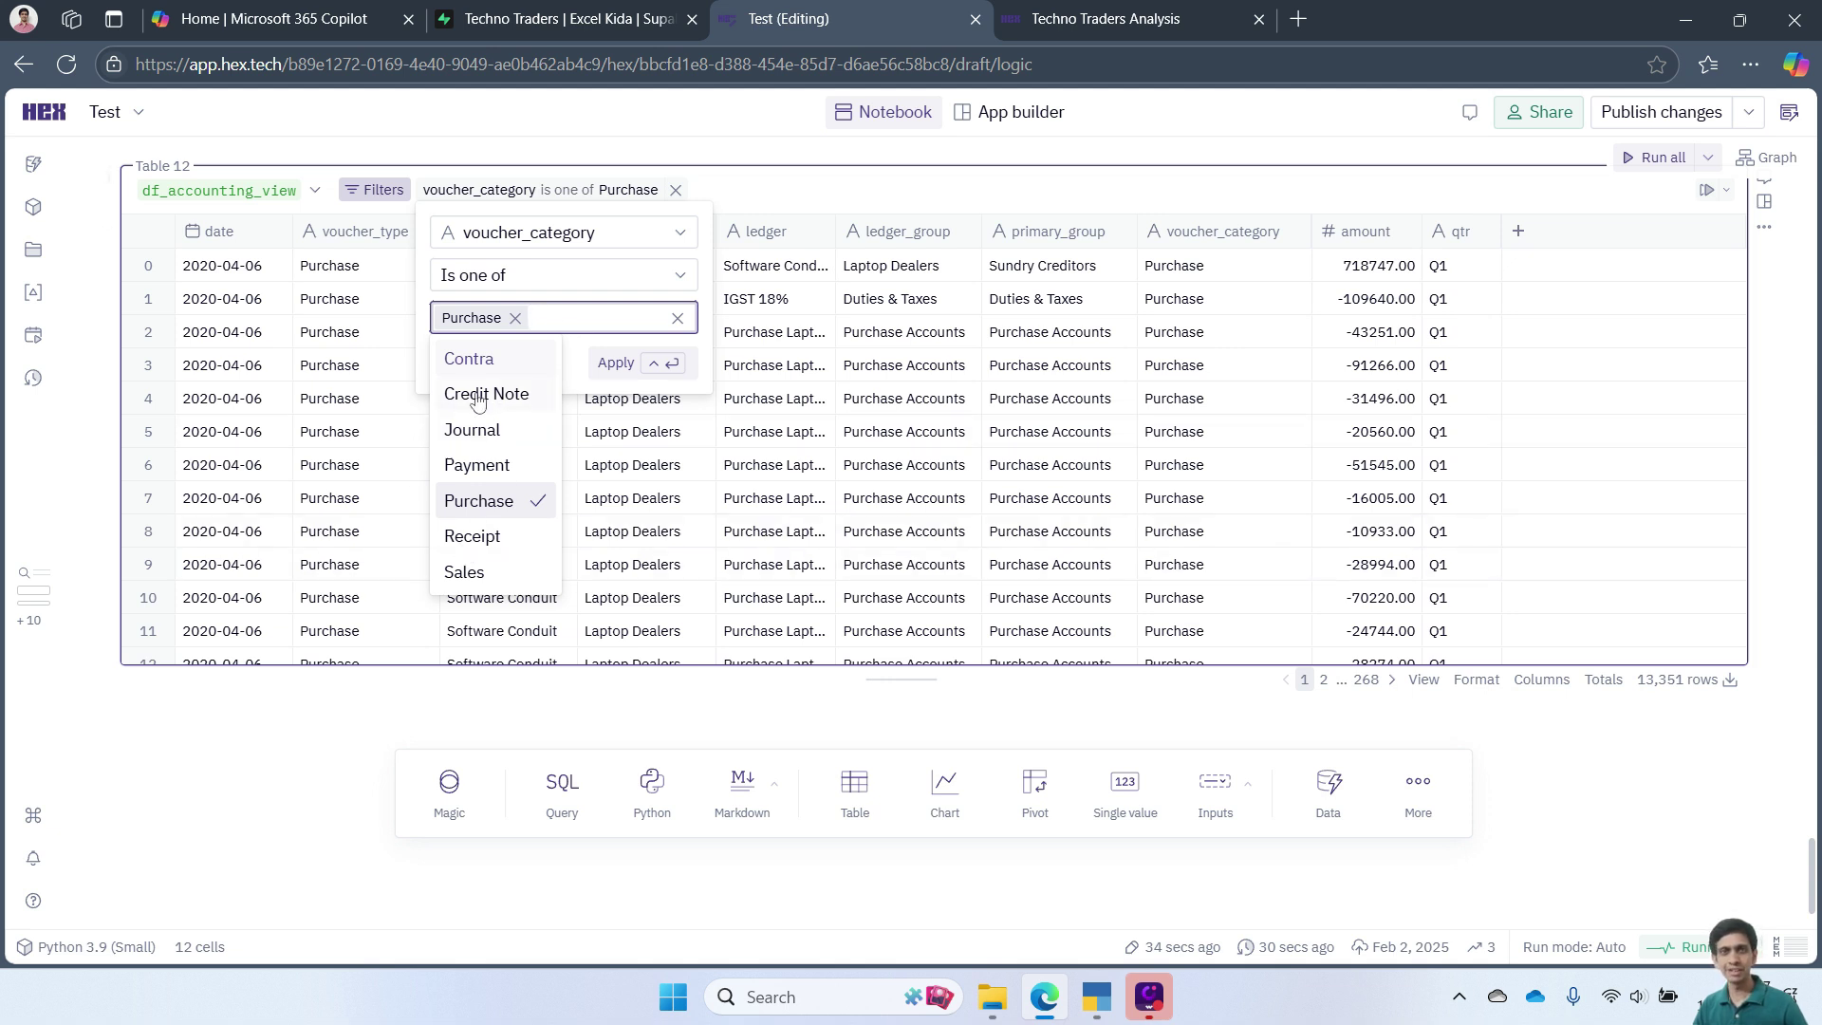
click(616, 364)
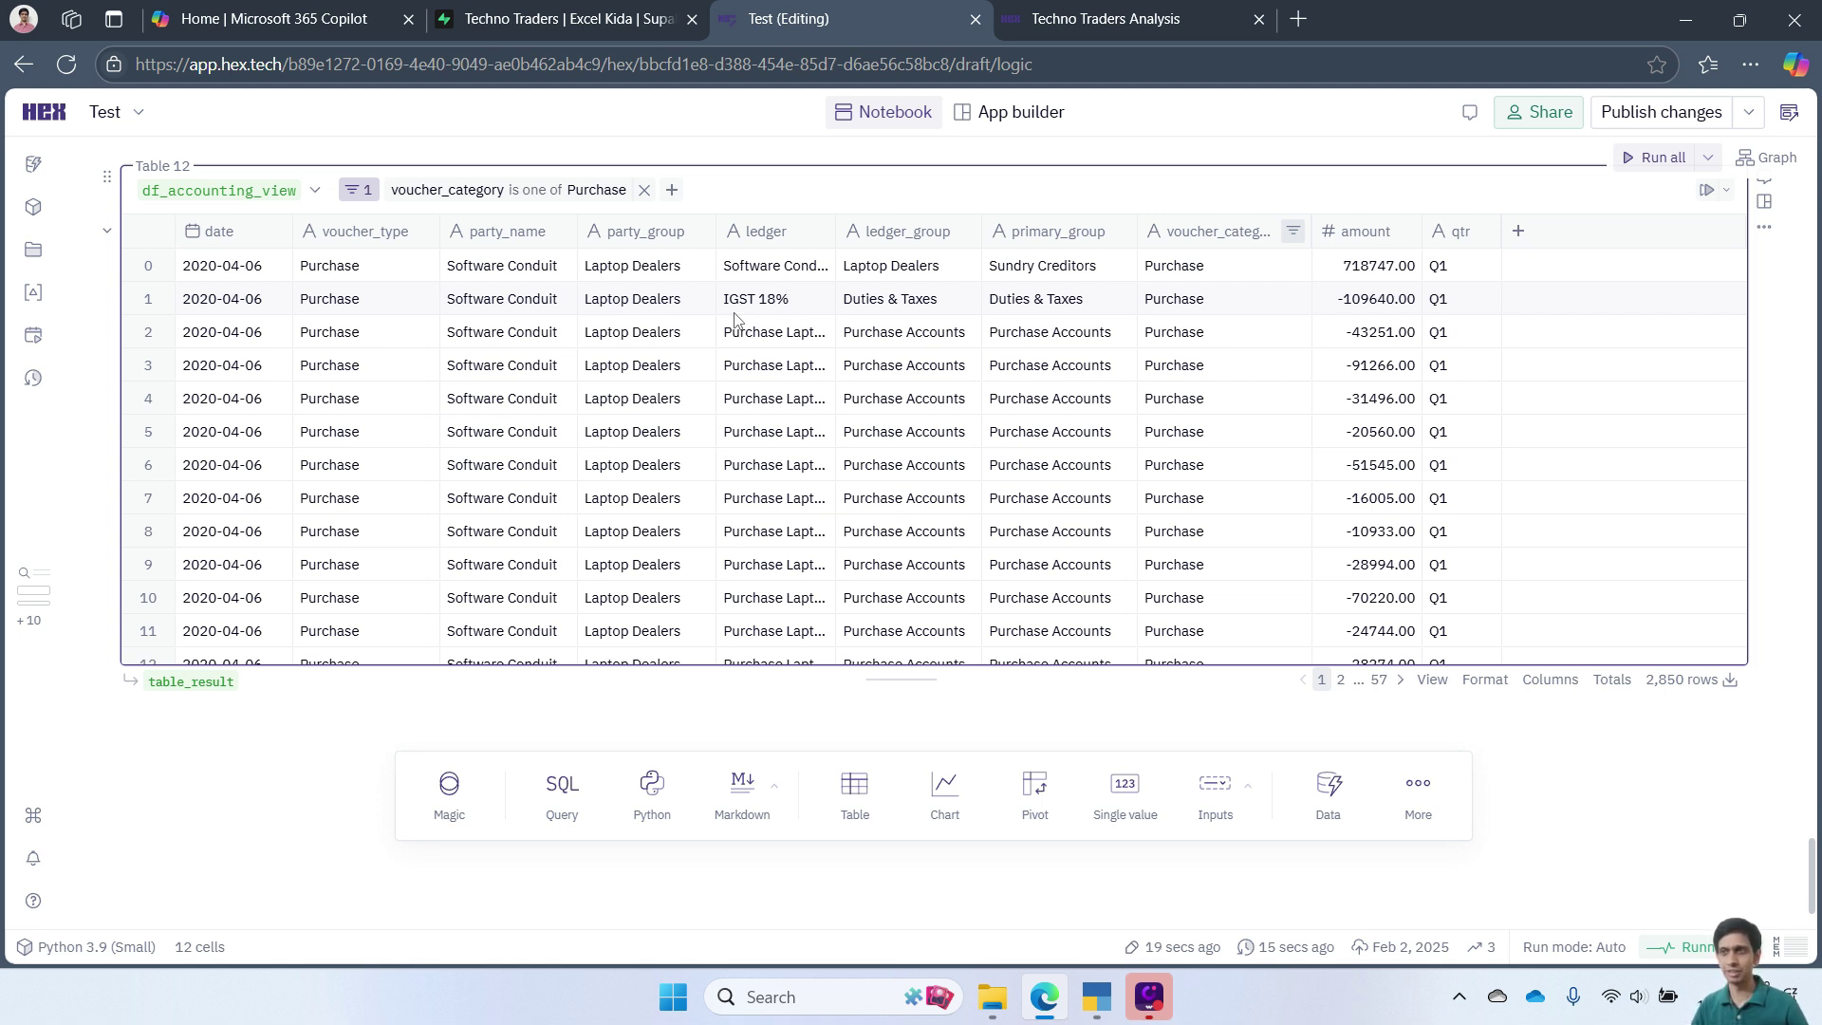
- Add a second filter to the purchase table so that primary_group is equal to Purchase Accounts
click(672, 189)
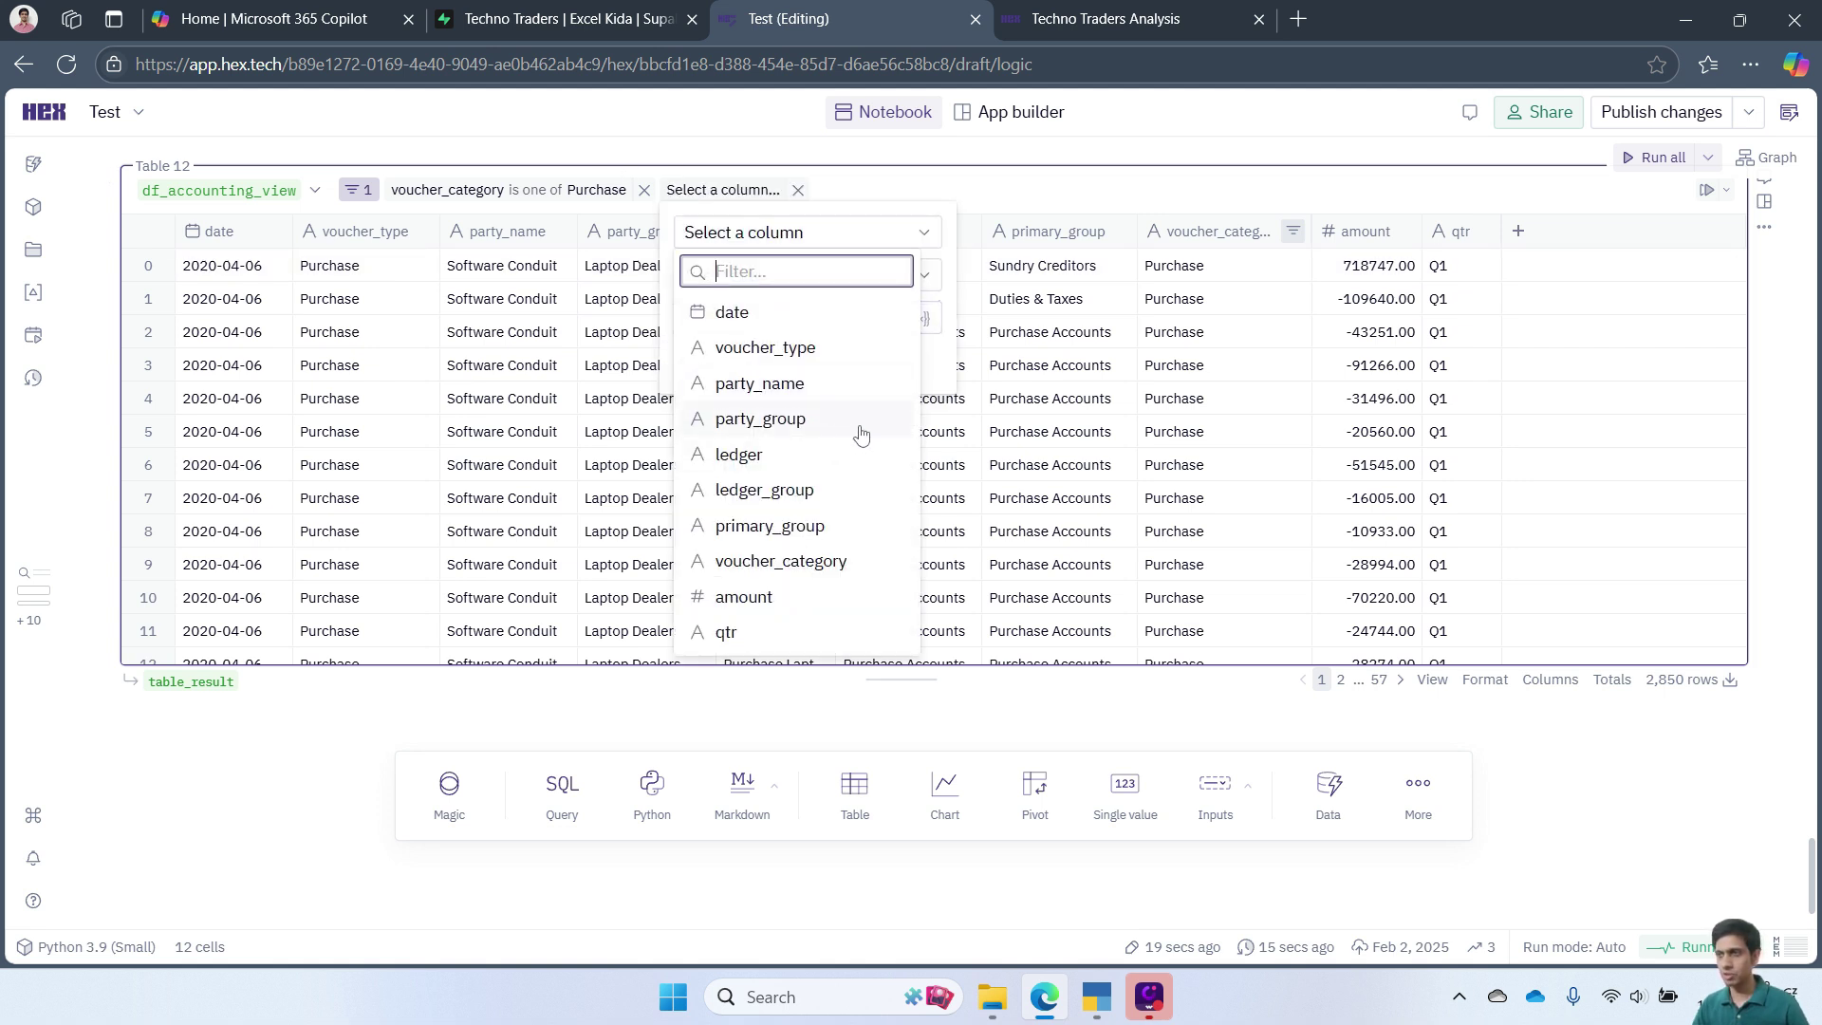
click(806, 528)
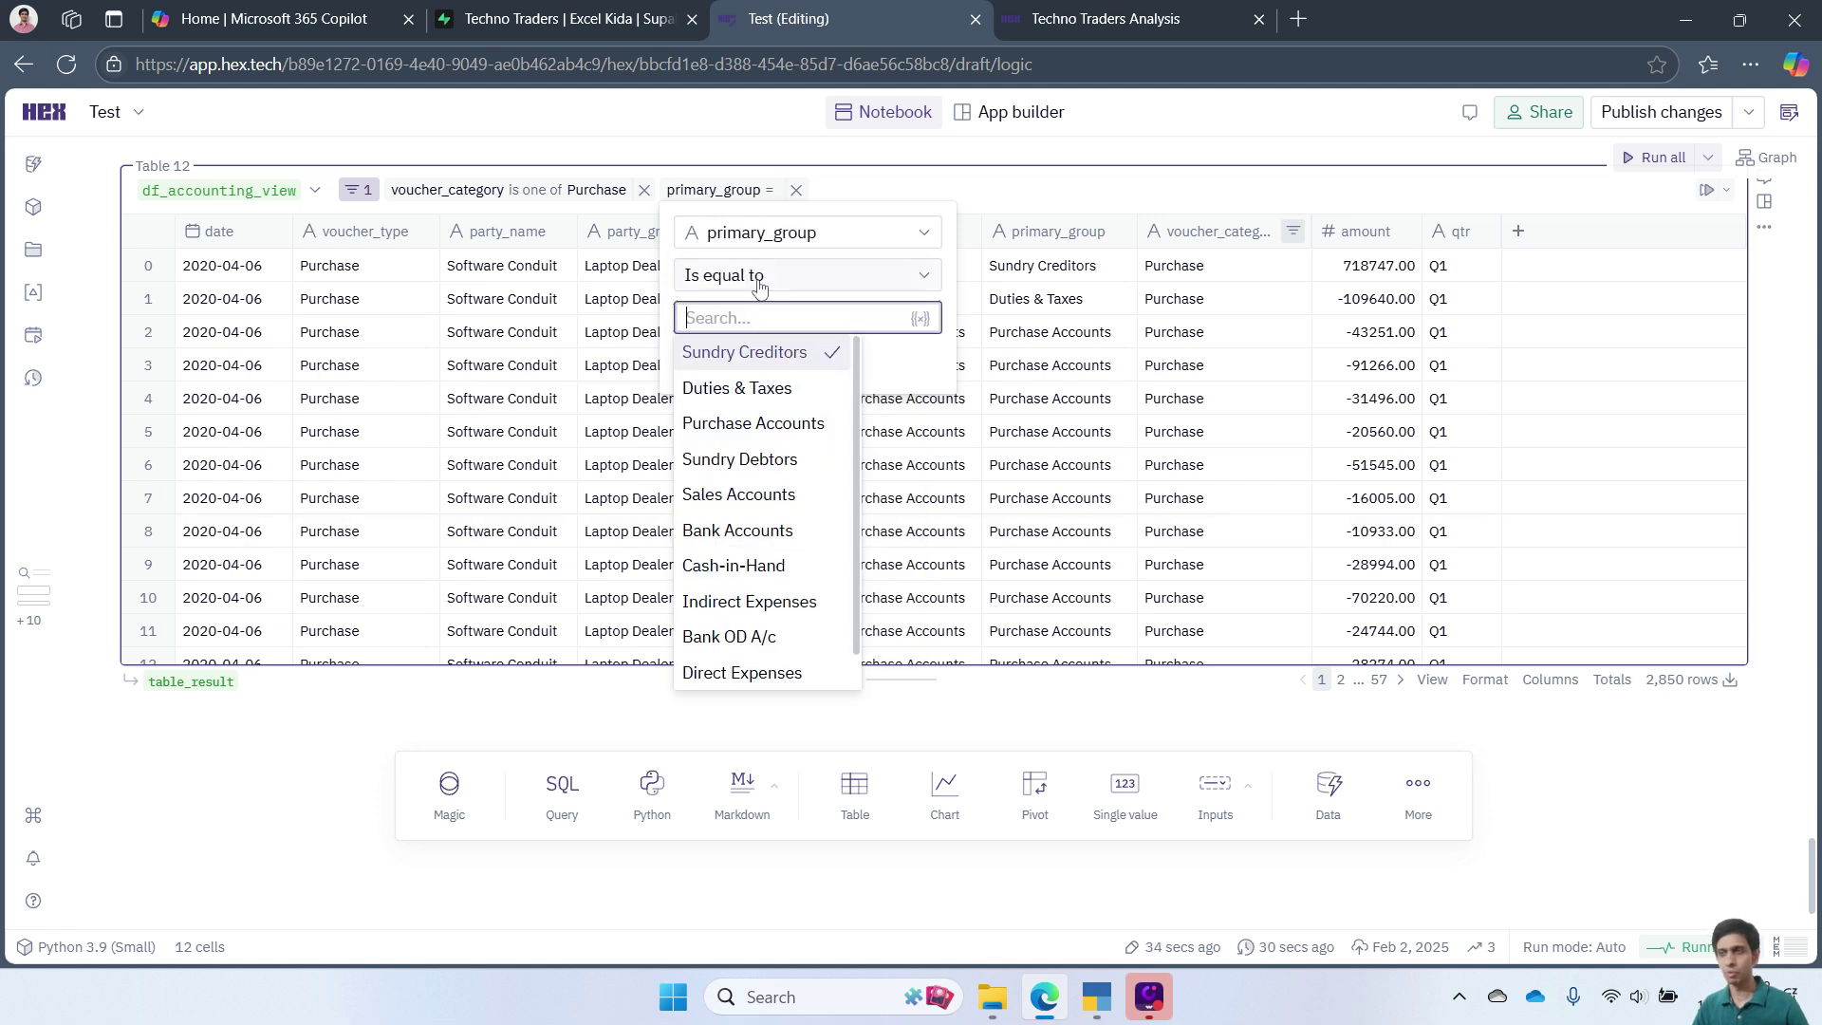
click(750, 424)
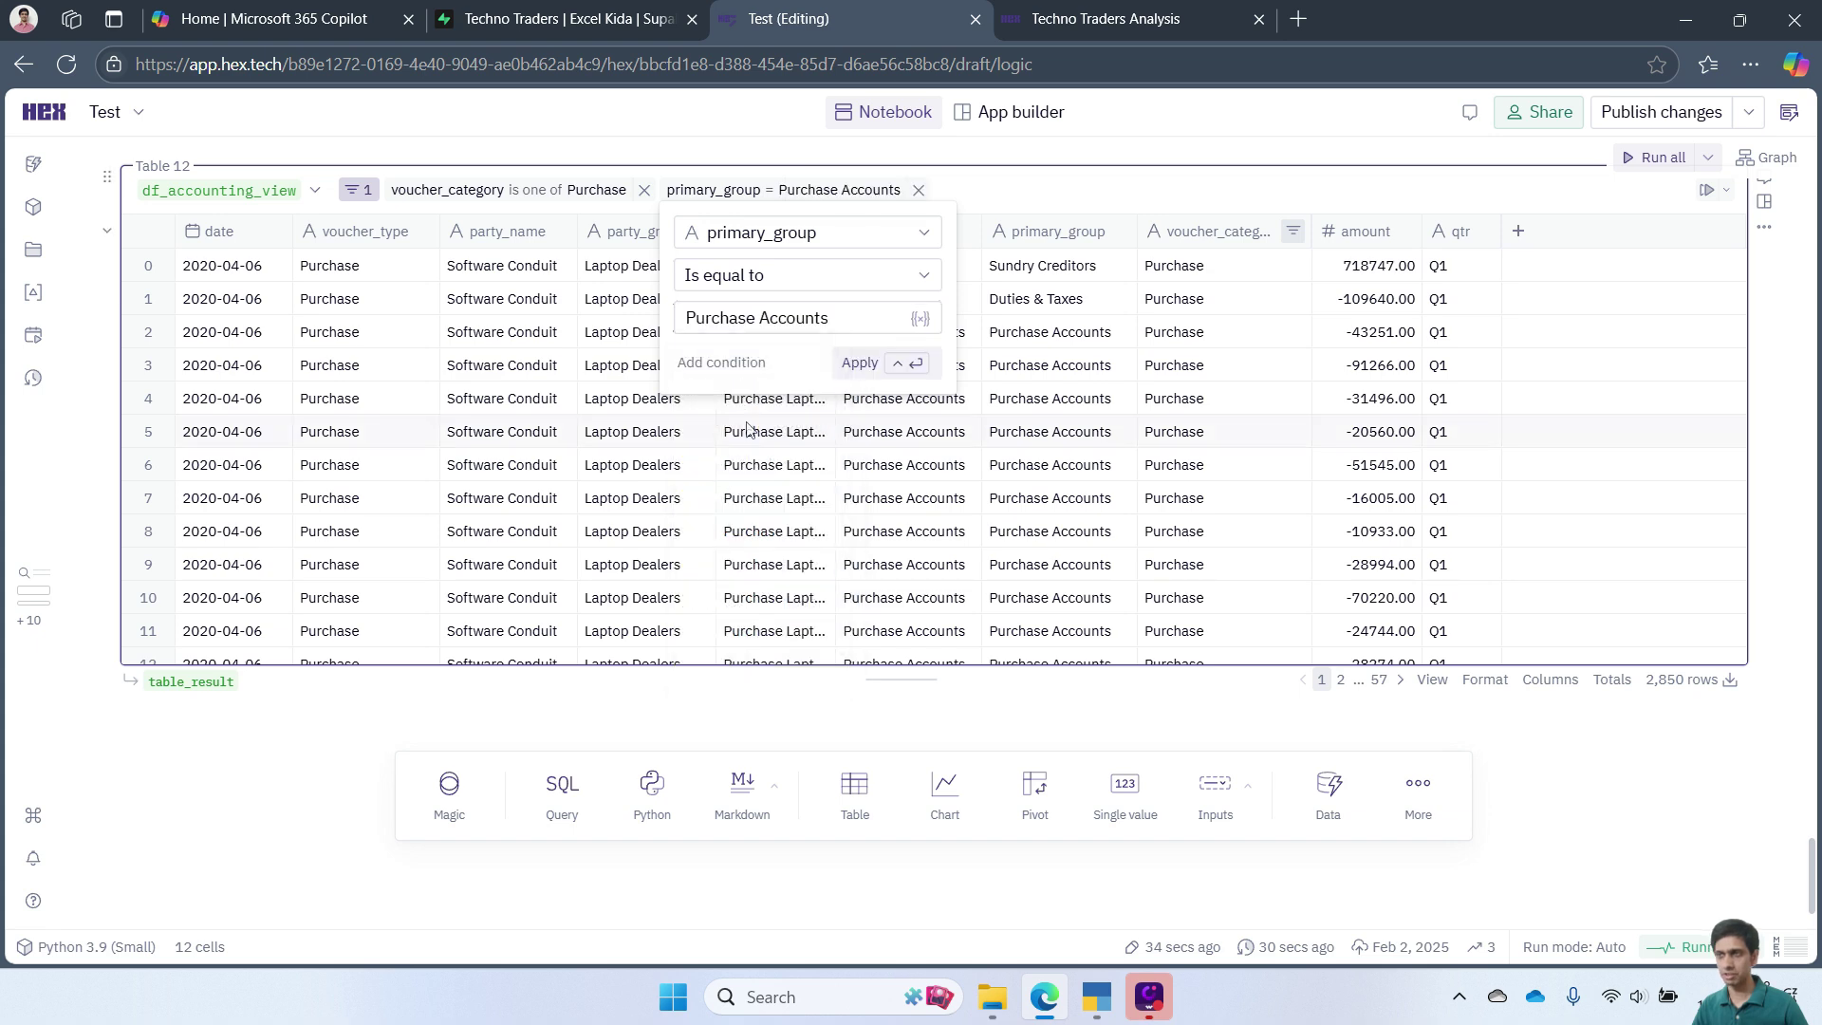
click(859, 363)
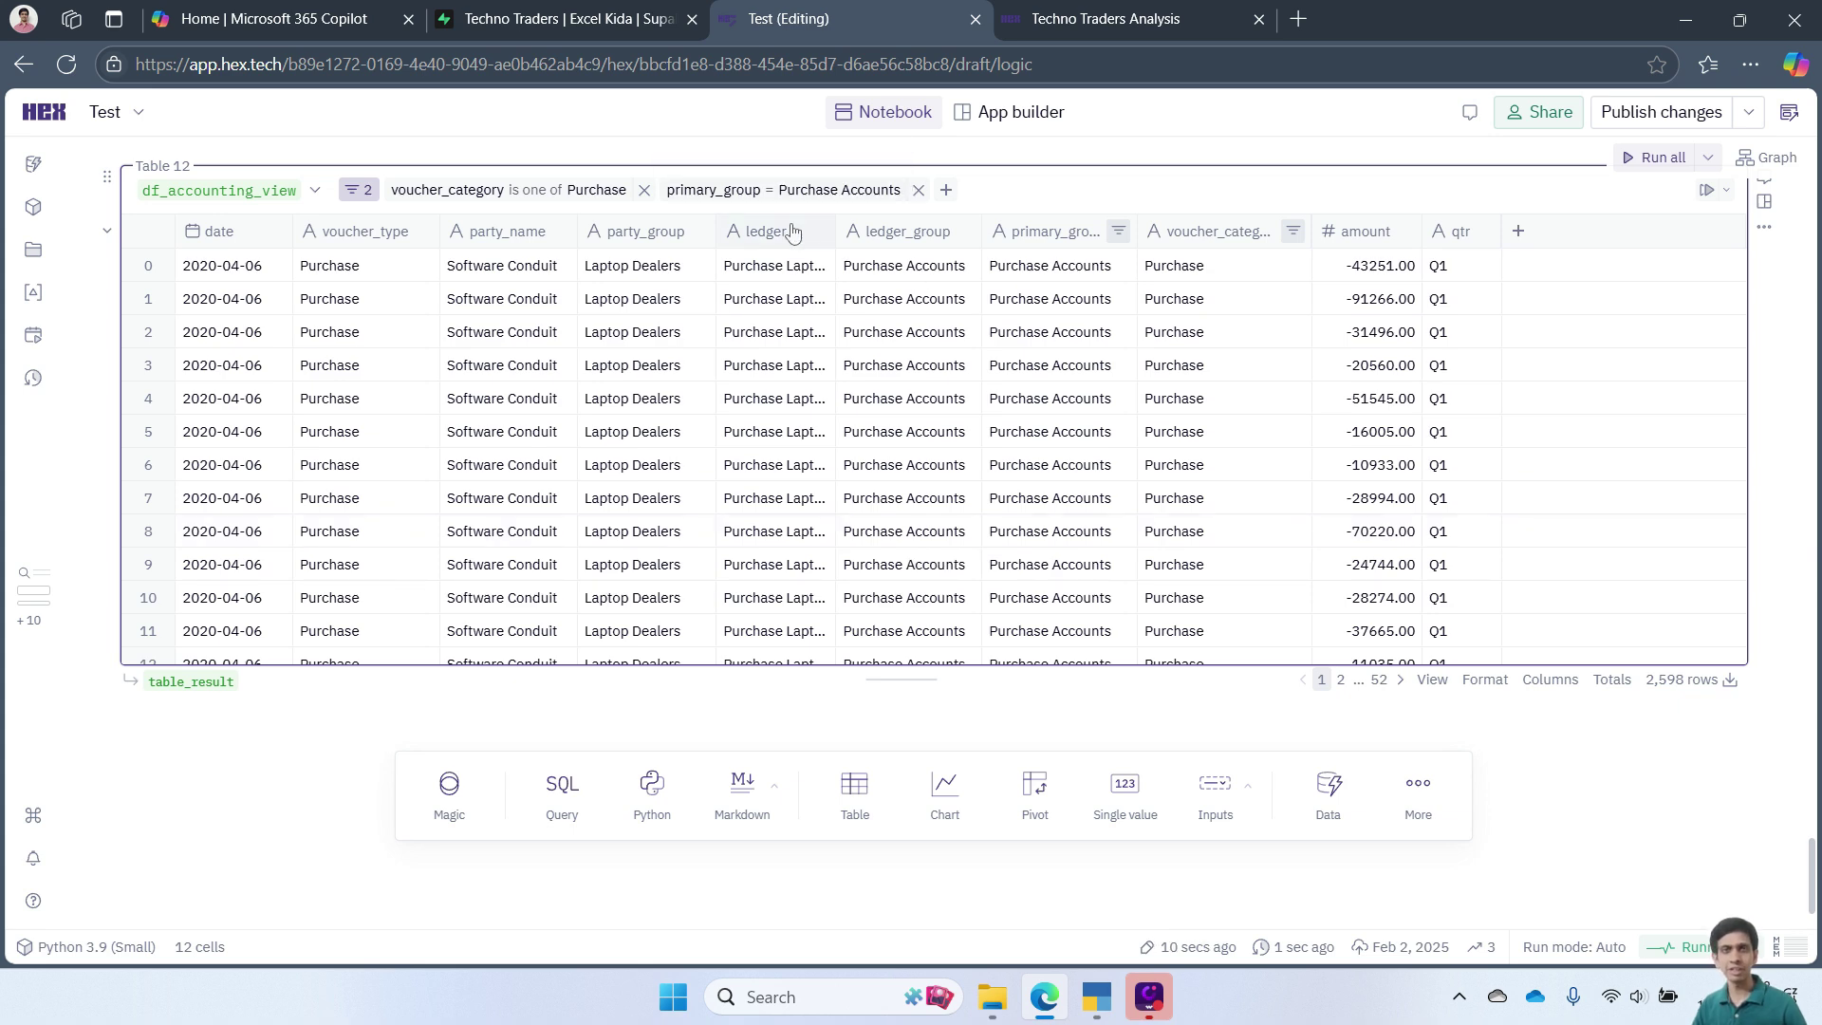
- Add a formula column to the filtered purchase table calculated as amount * -1
scroll(1183, 460, down, 4)
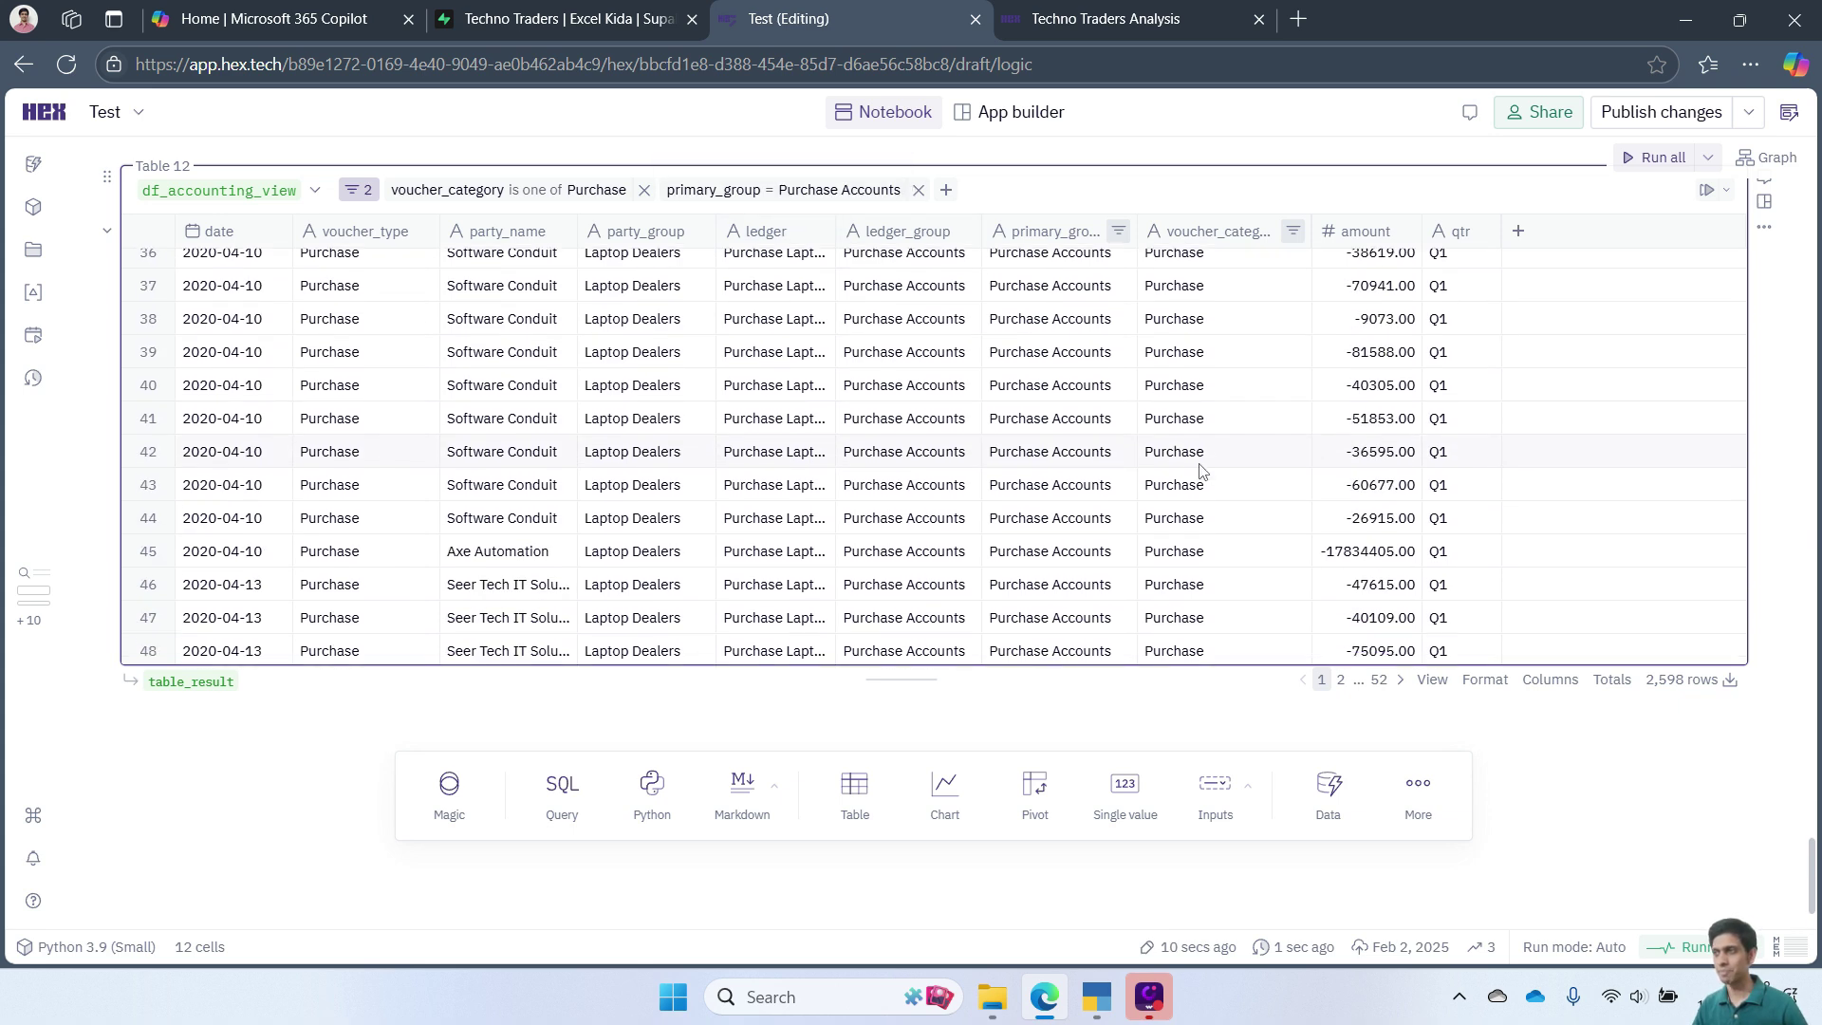
scroll(1360, 473, up, 4)
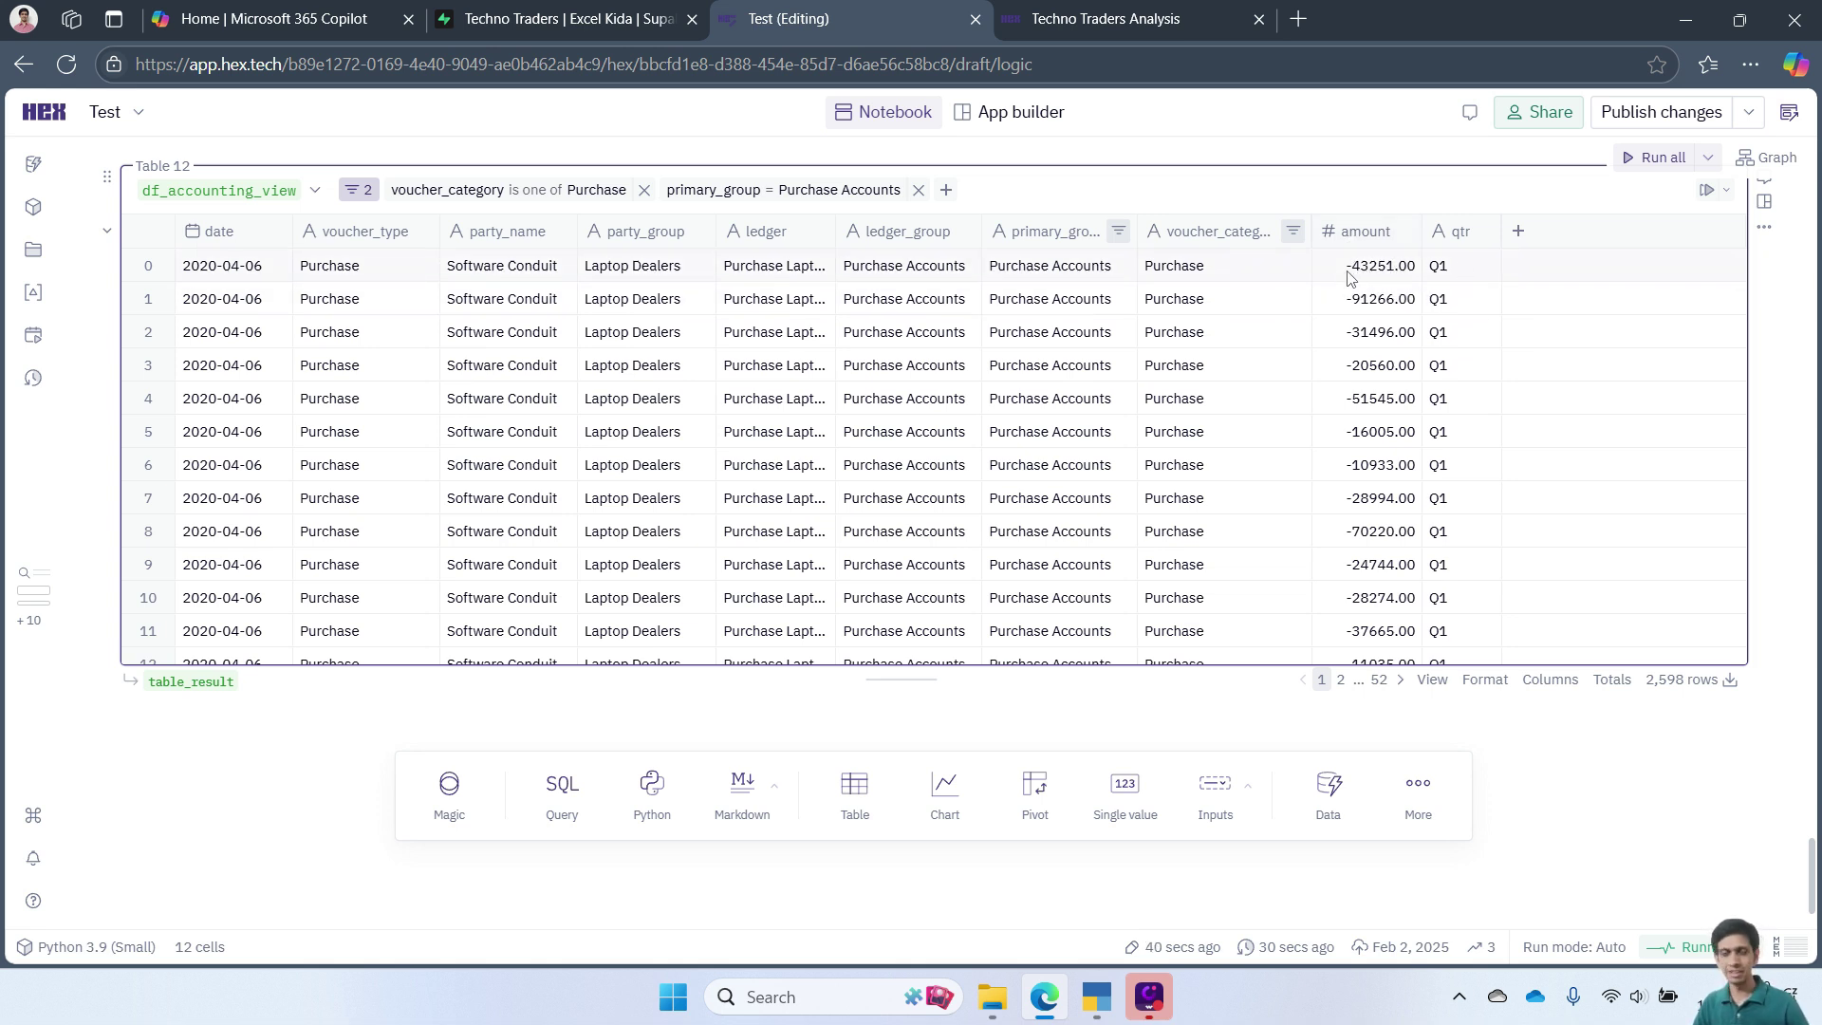
click(1520, 233)
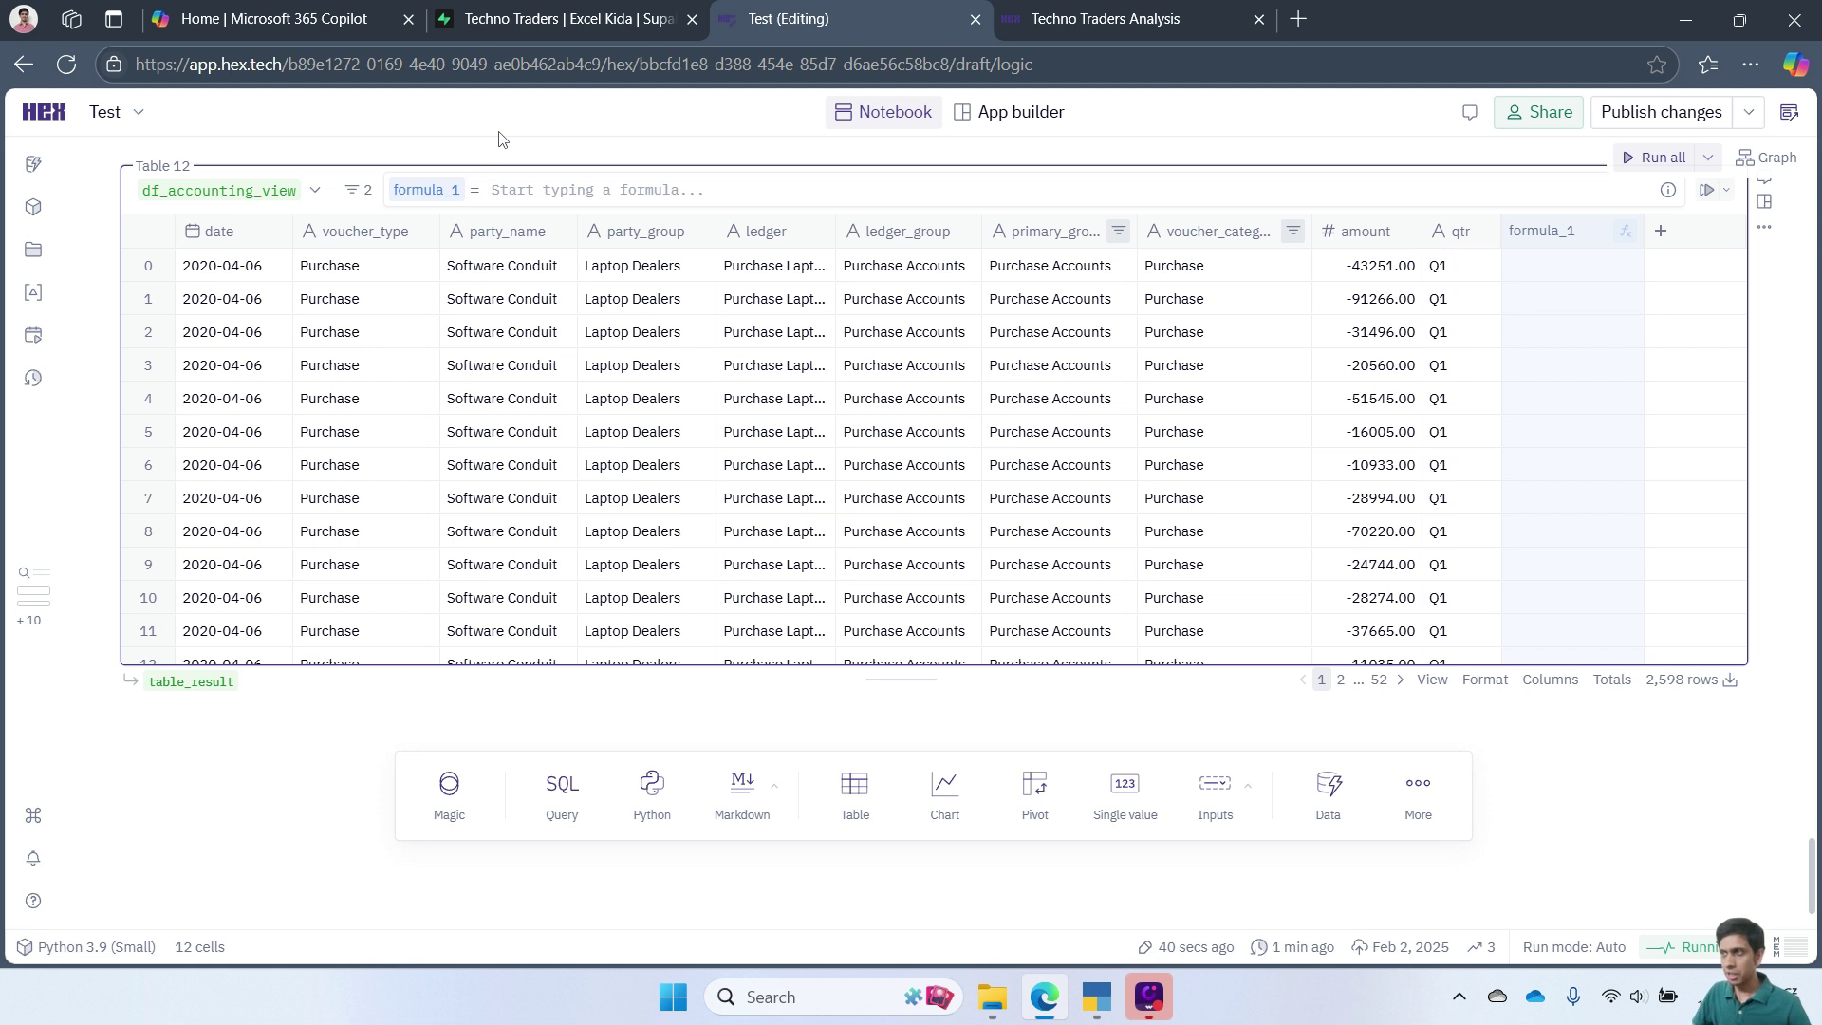
text(am)
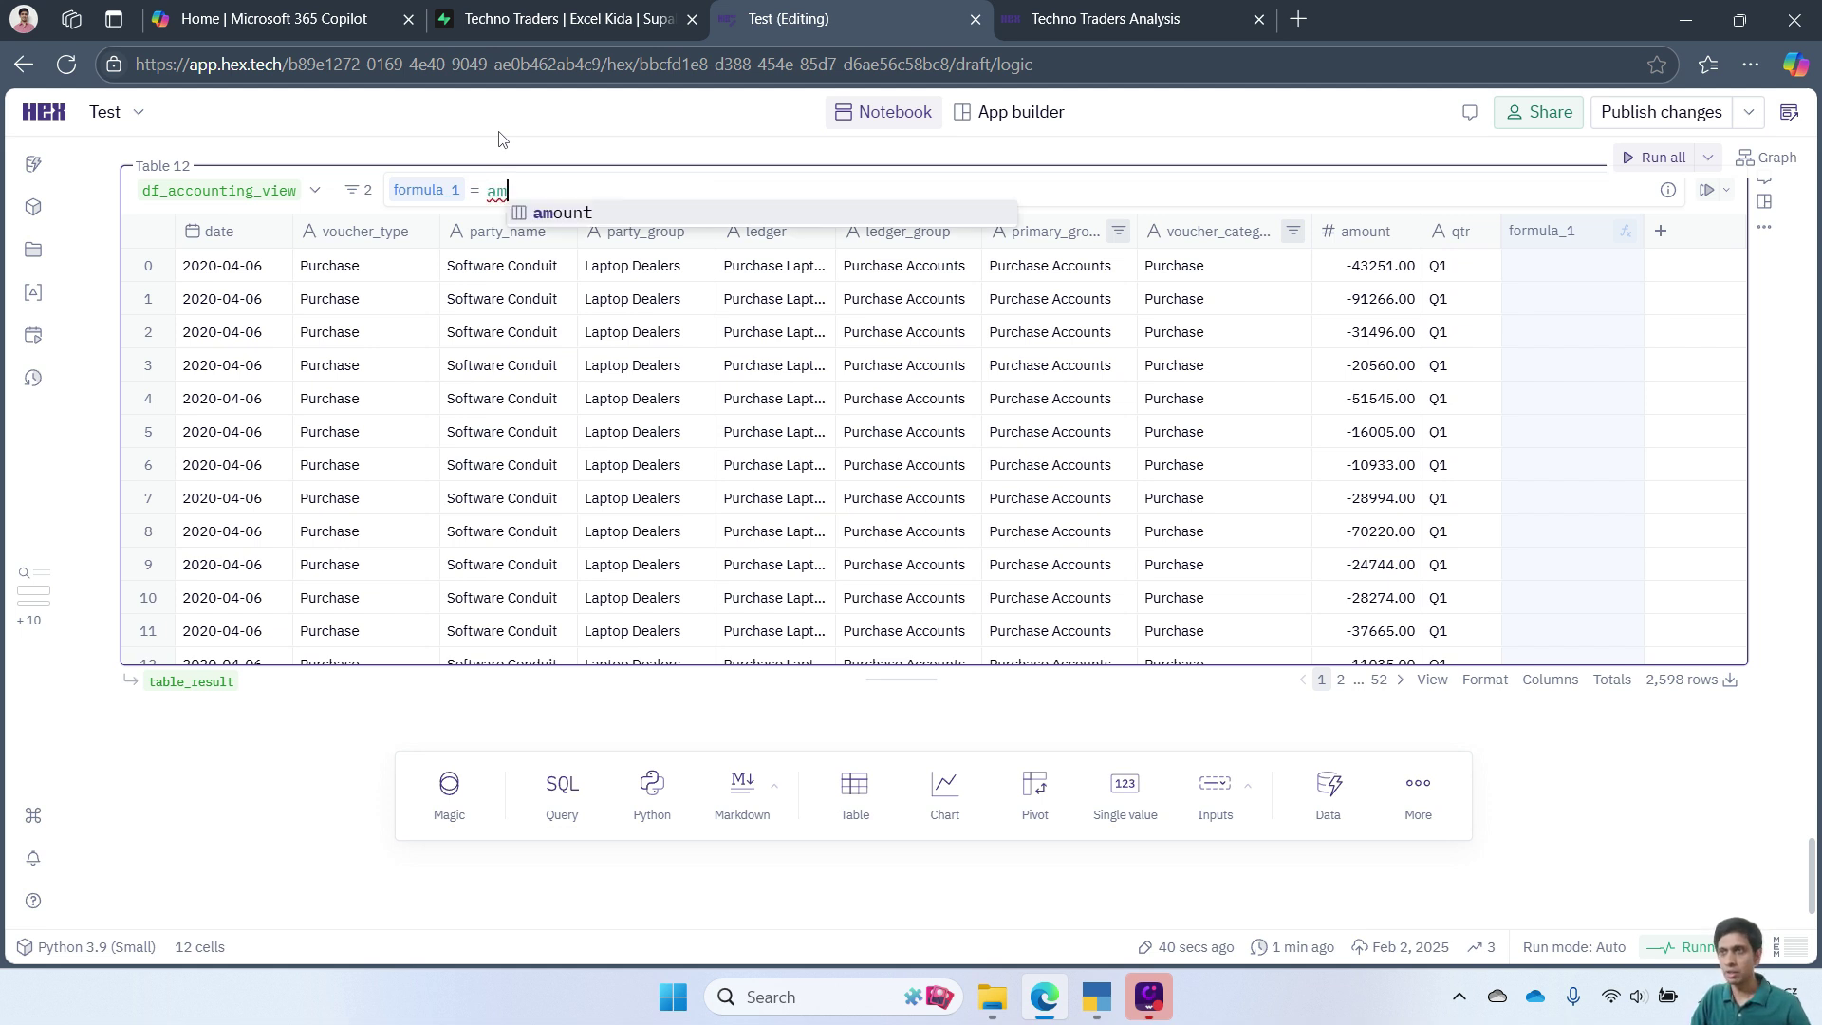
key(Tab)
text(*)
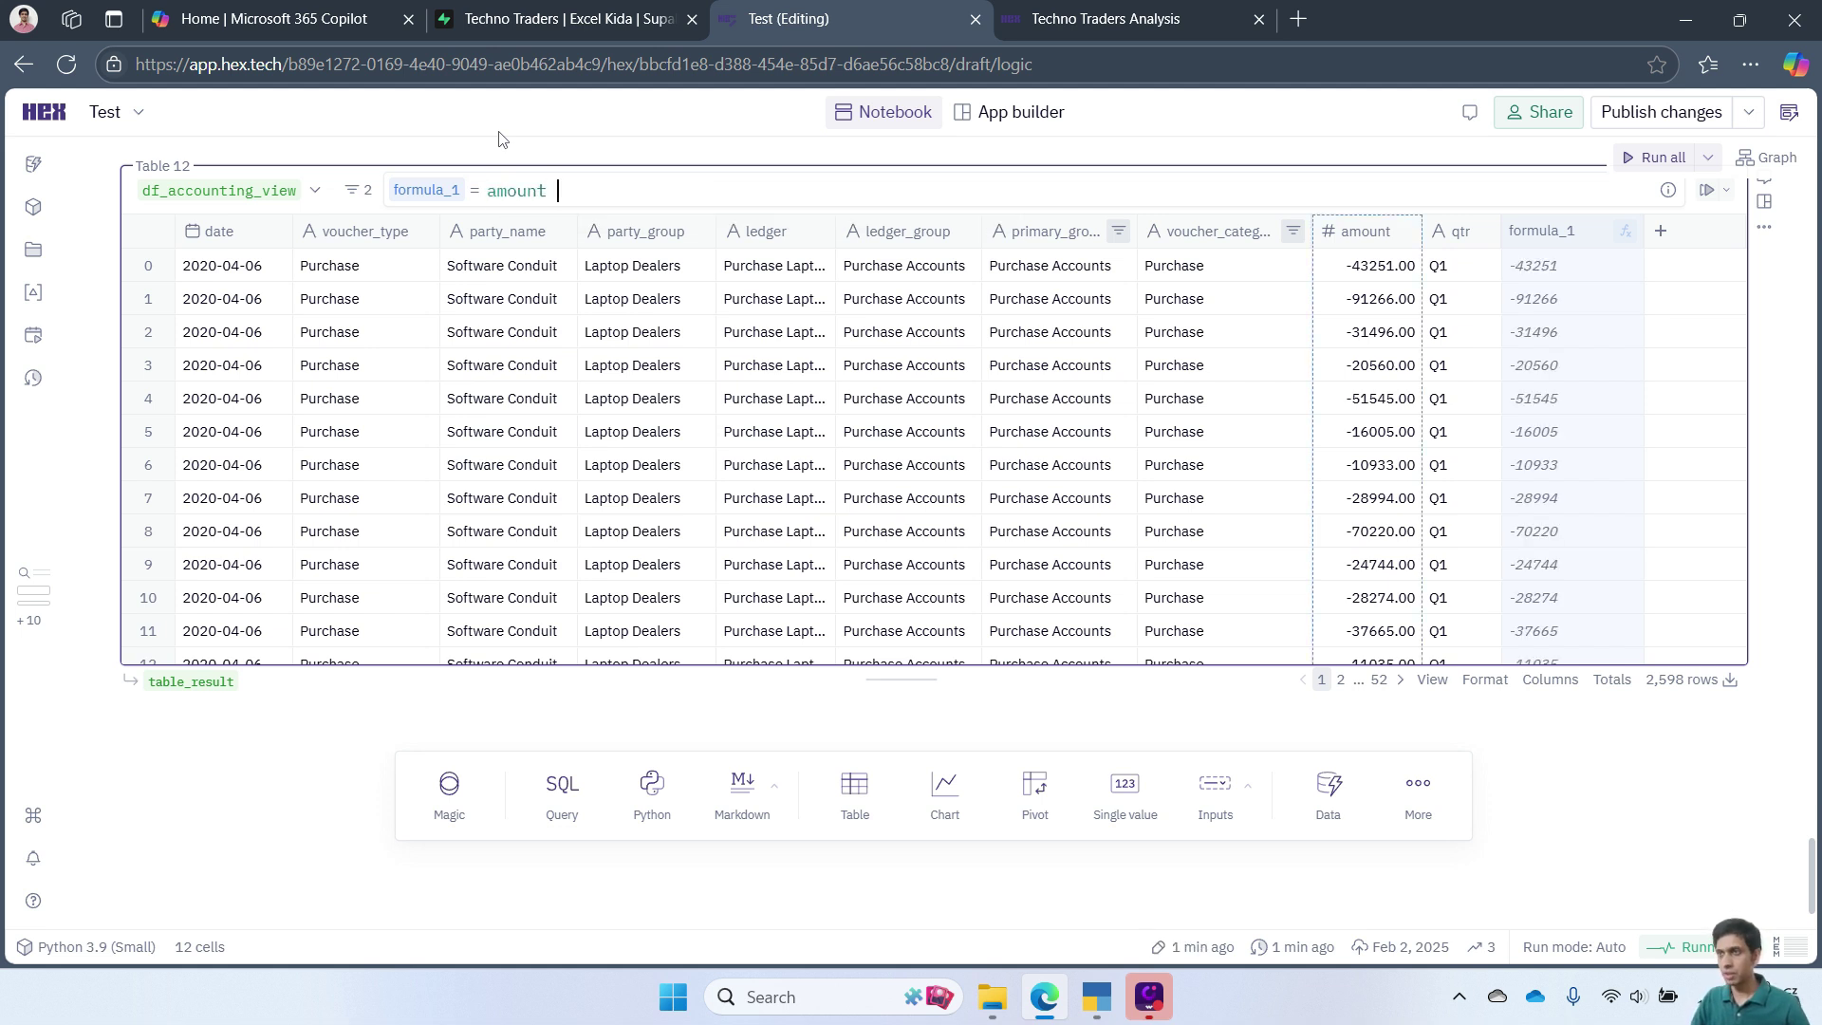
text( -1)
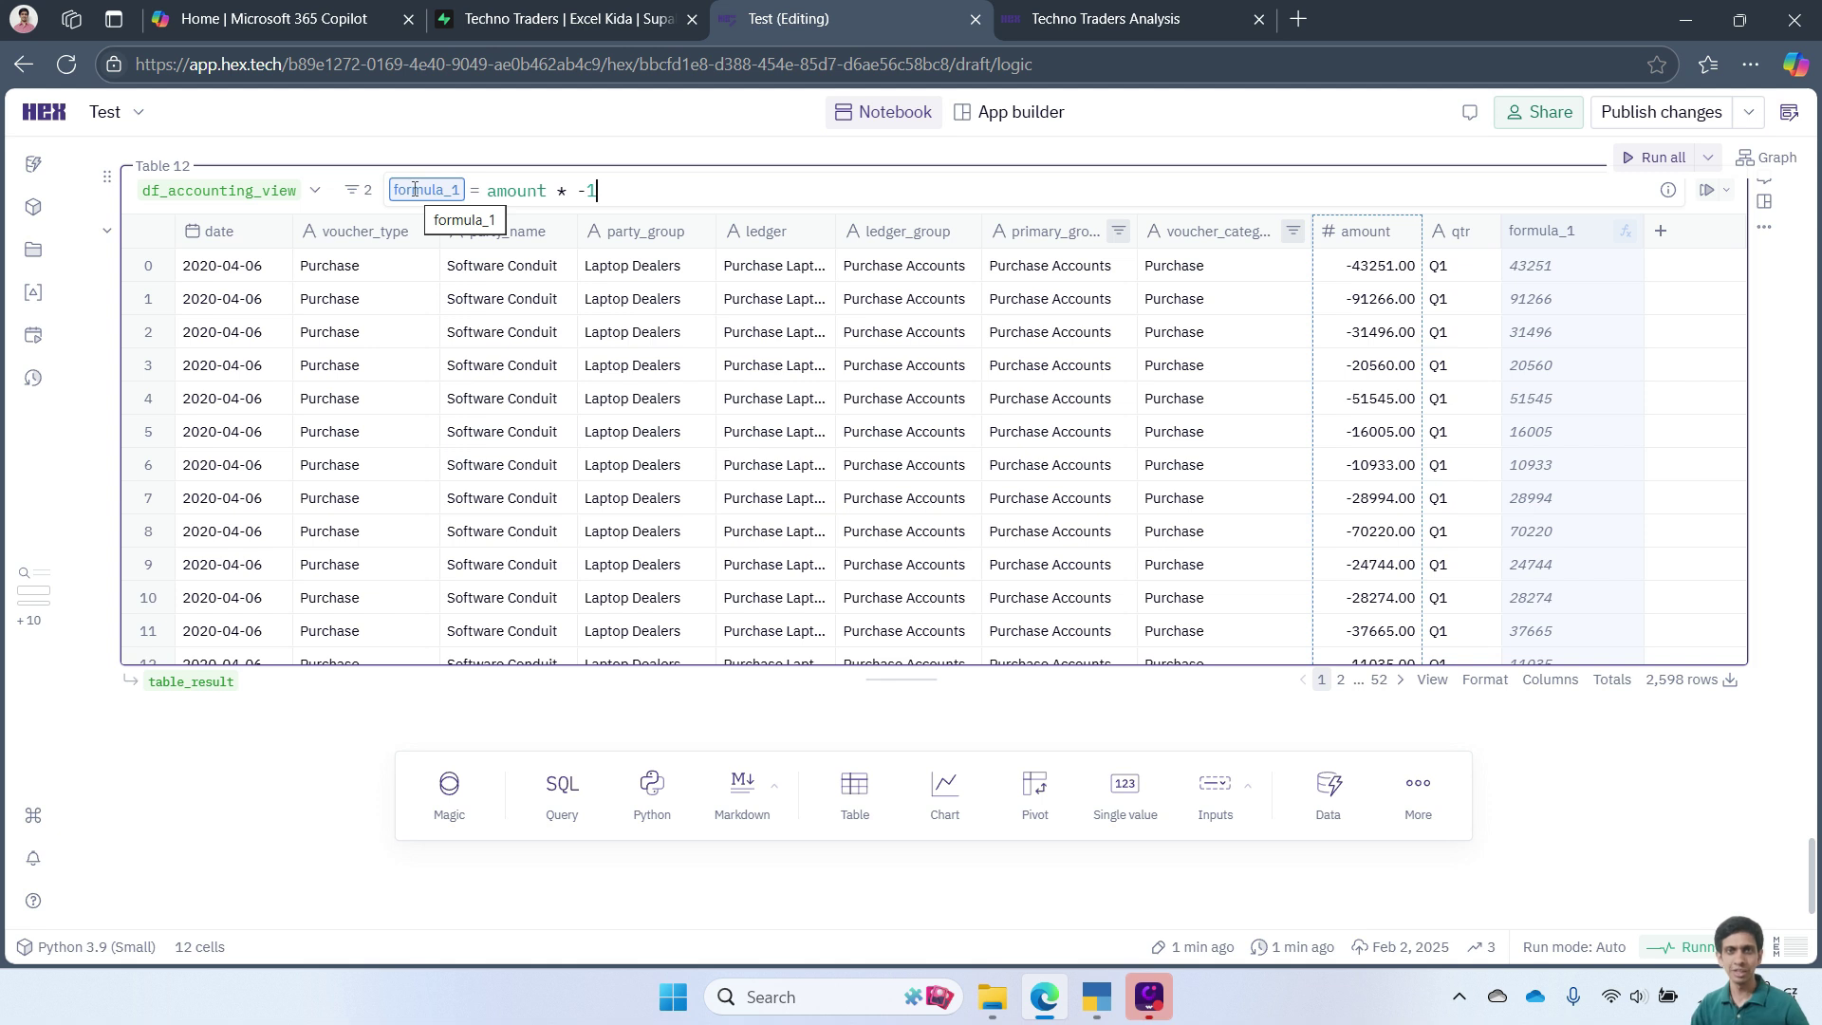
- Name the new formula column amount_inverted and apply it to the purchase table
double_click(415, 189)
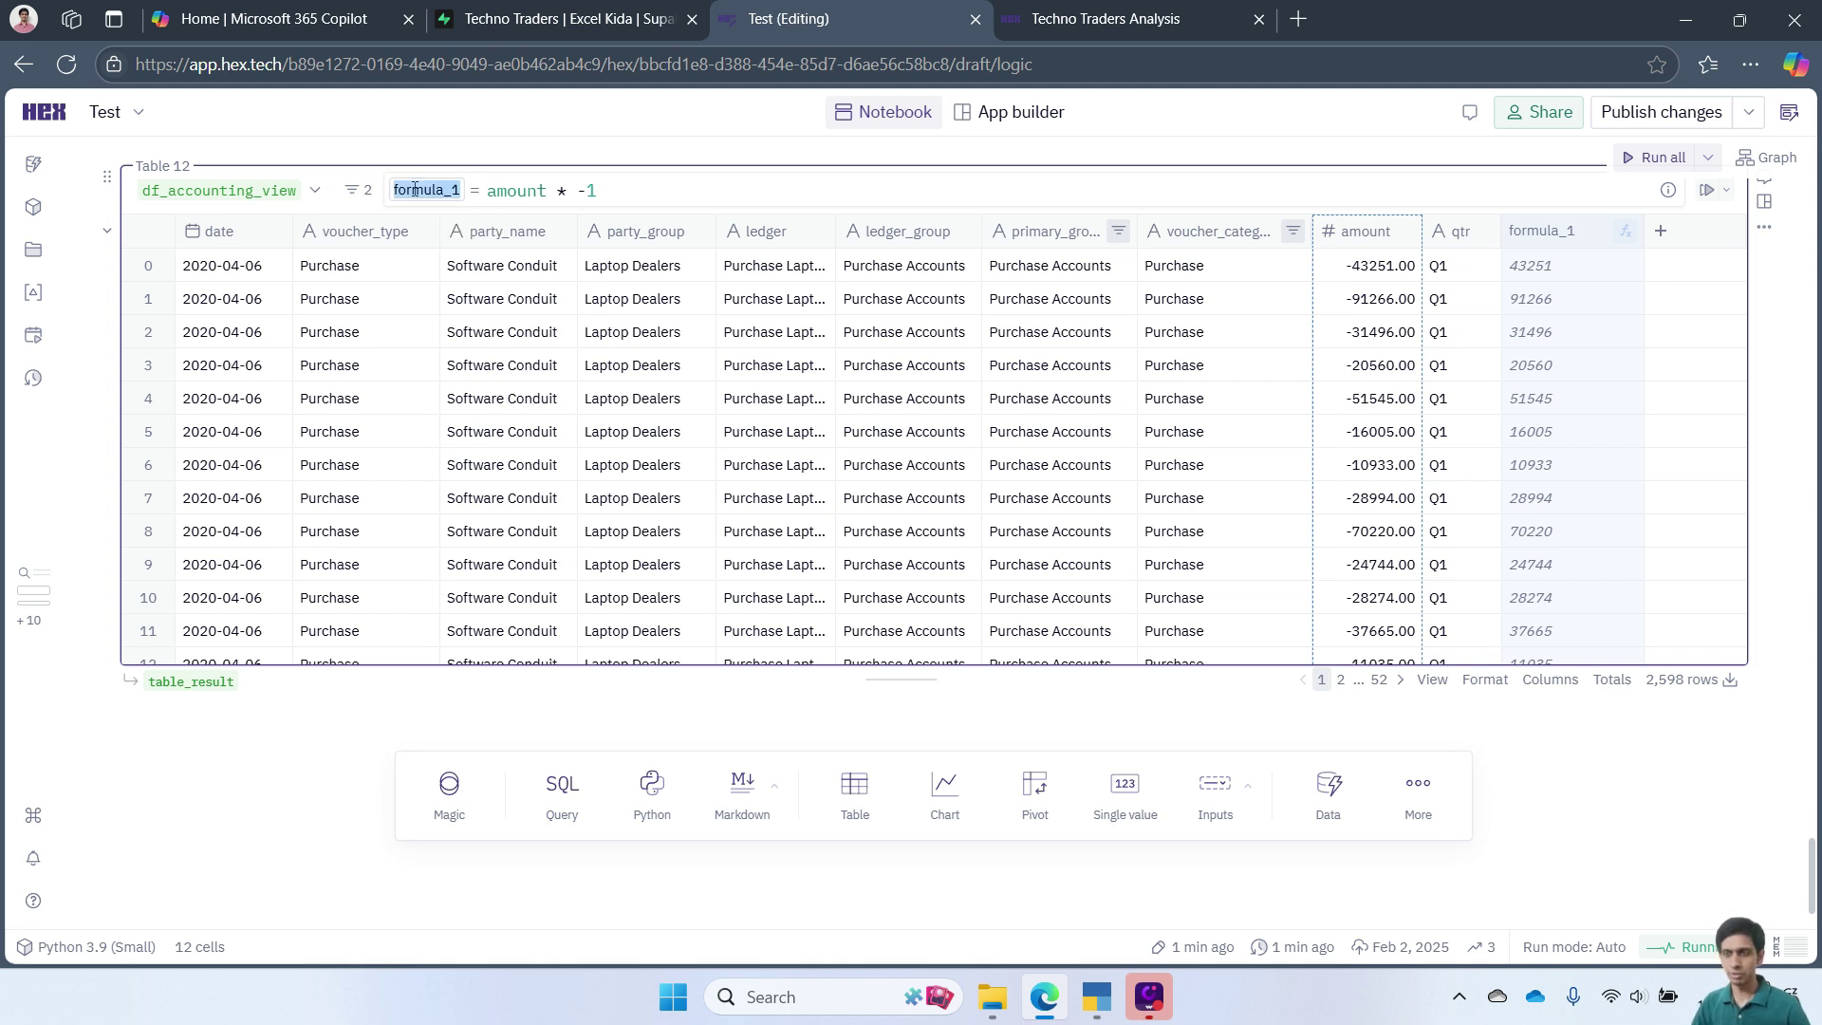
text(amount)
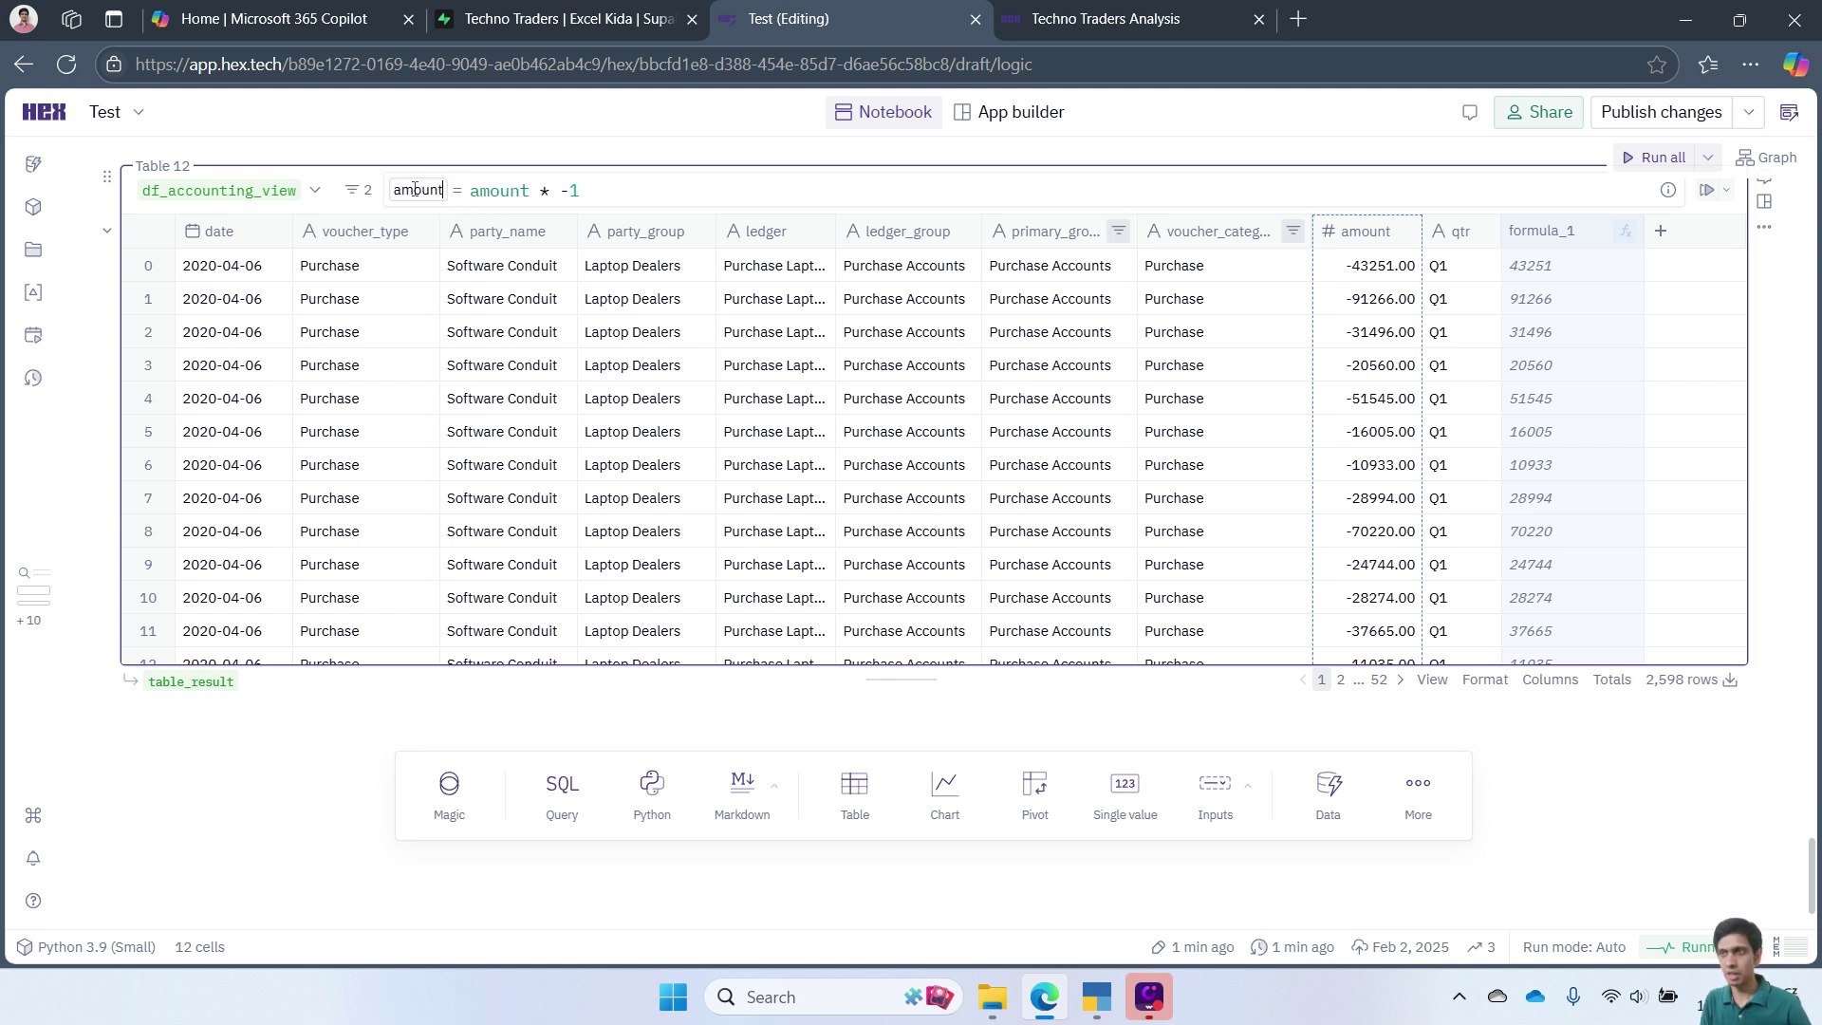
text(_inverterd)
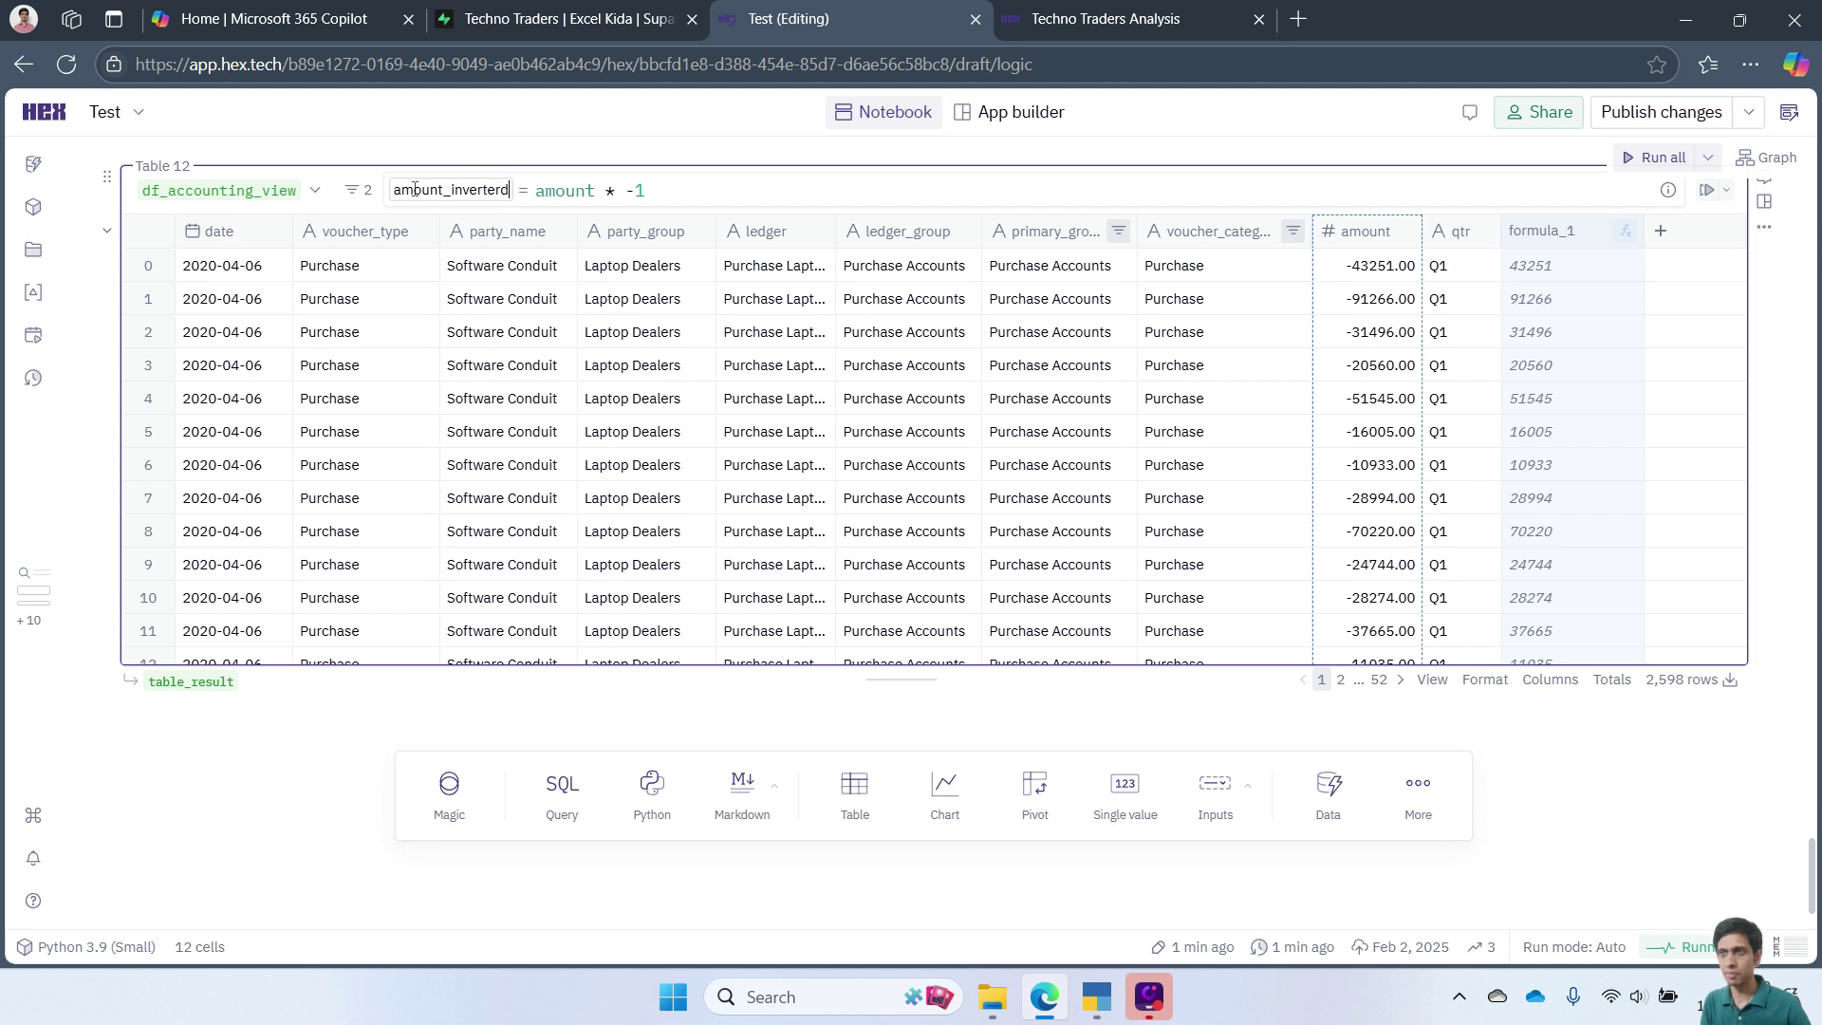
key(BackSpace)
text(d)
key(Tab)
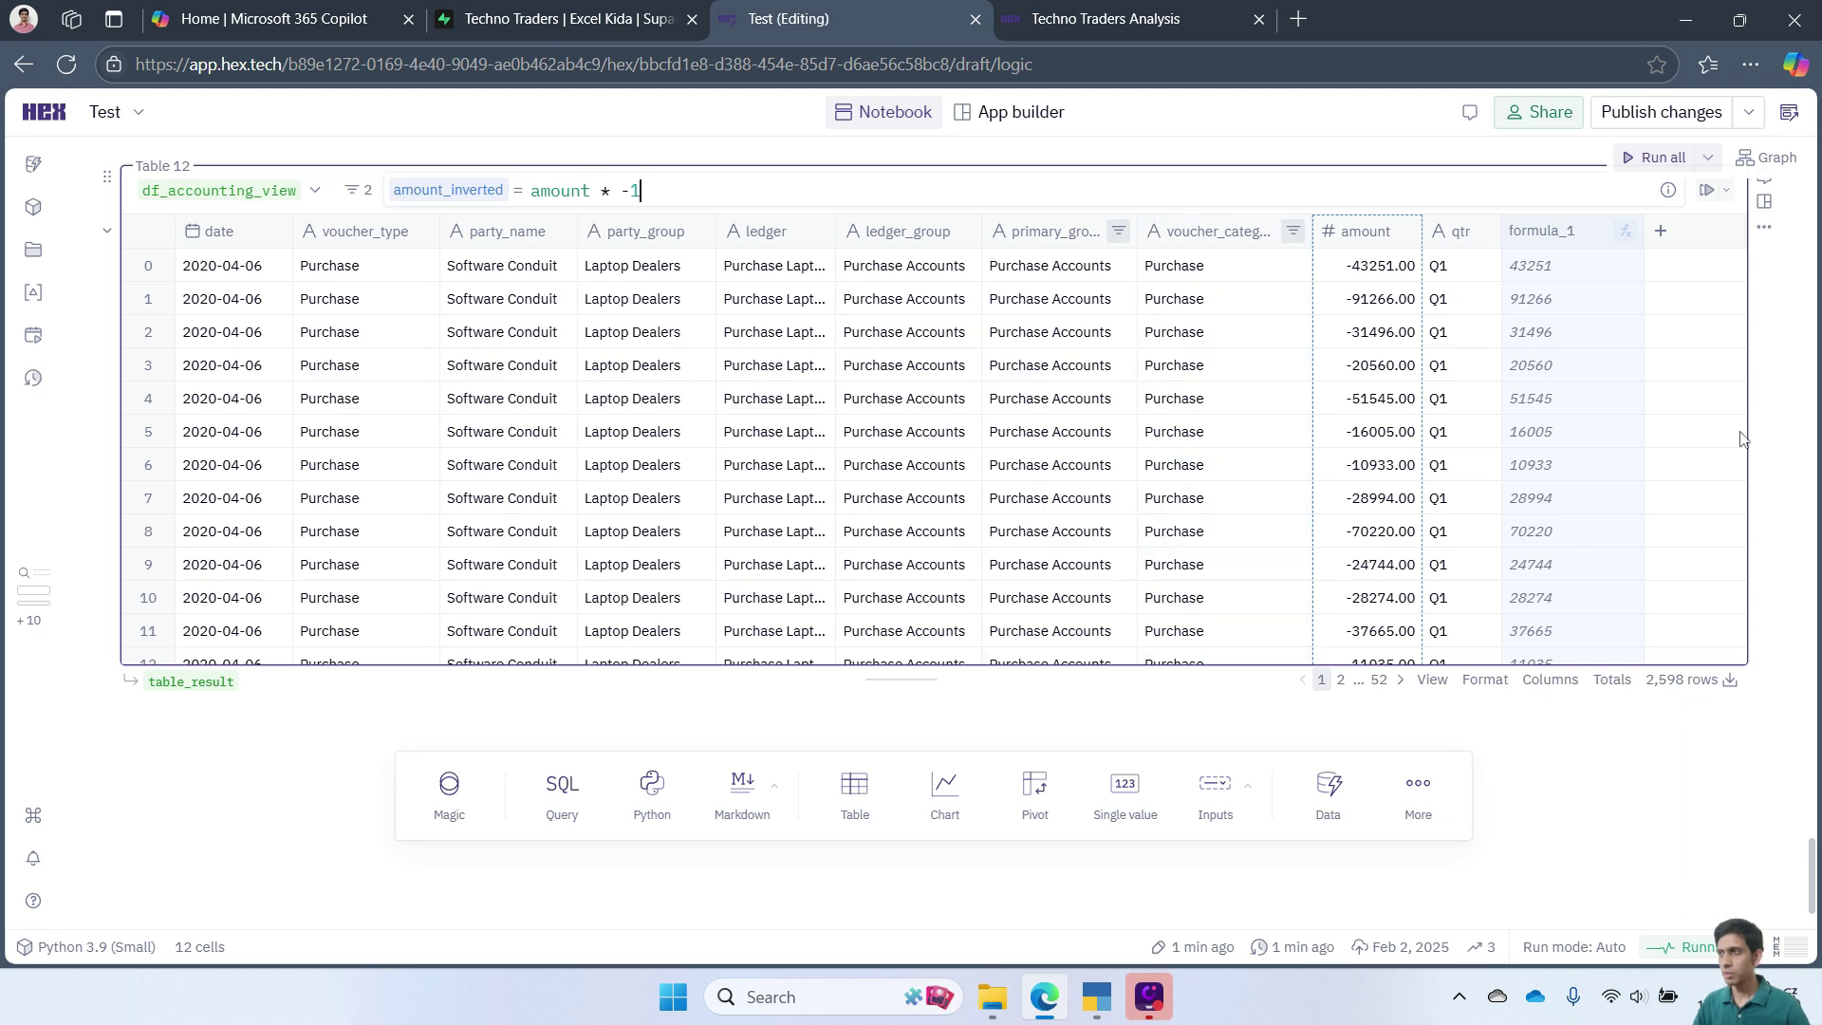
click(1601, 790)
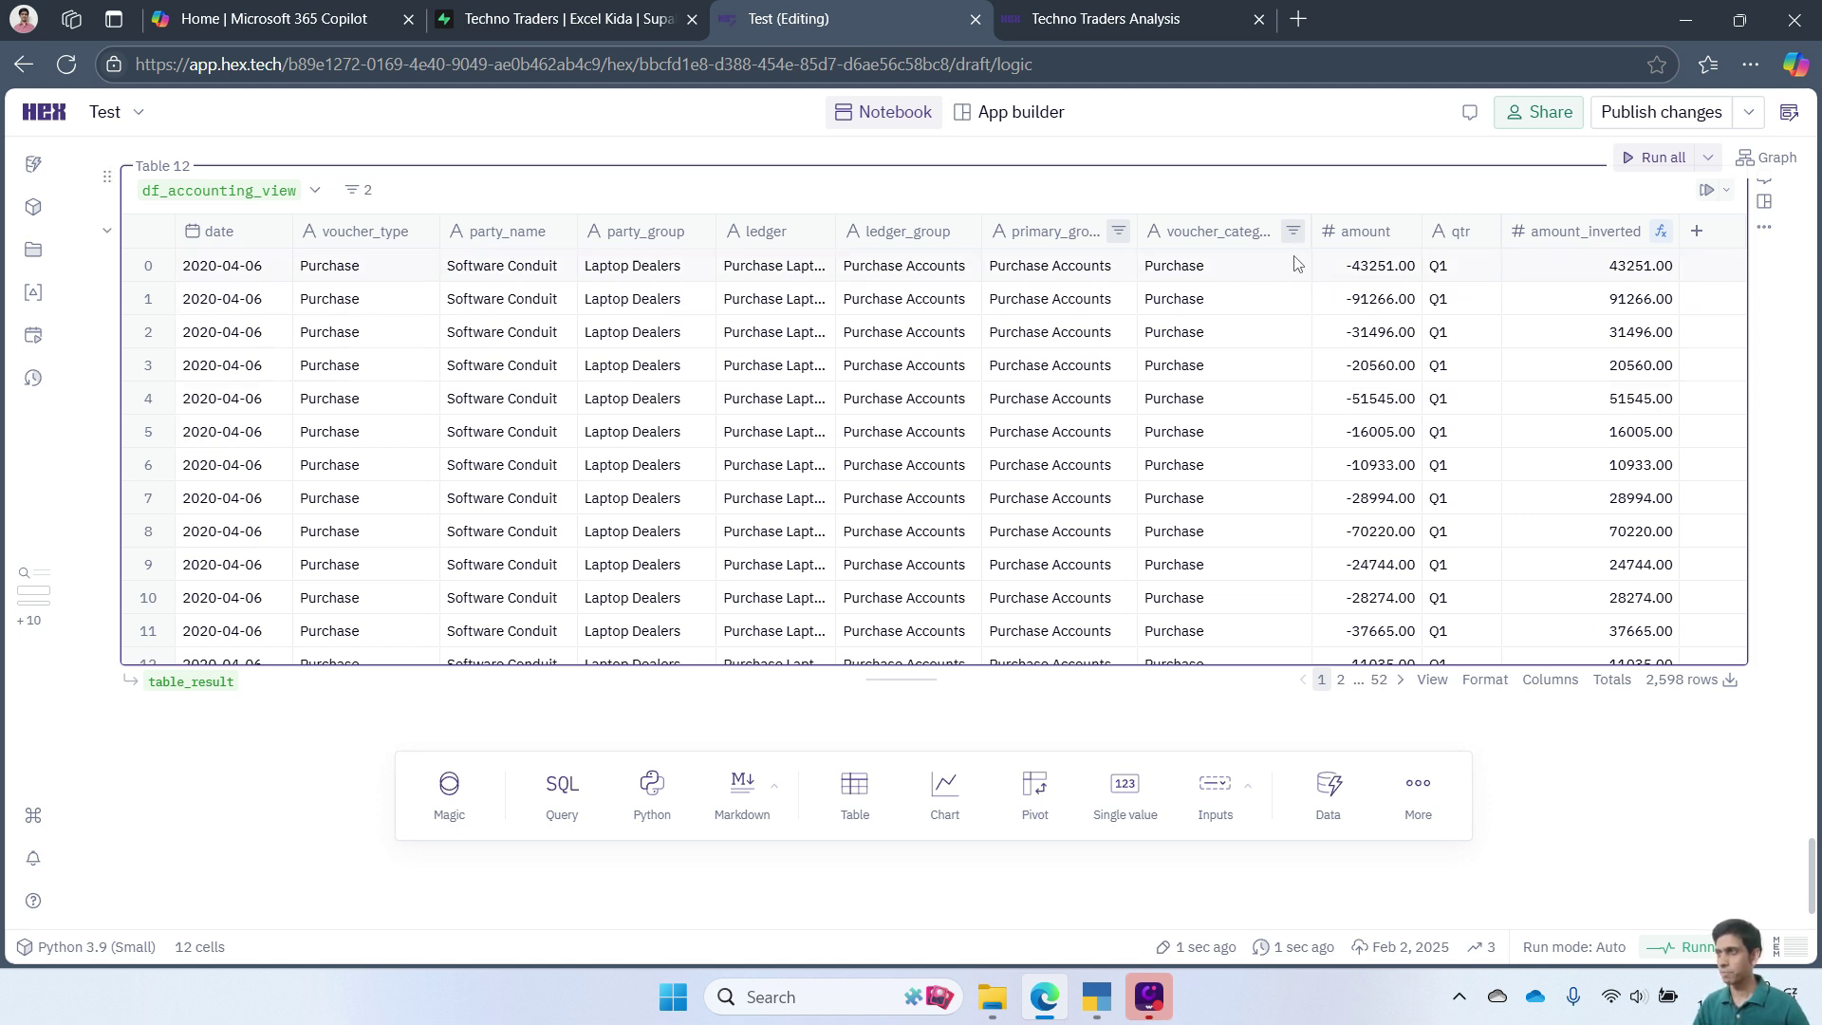
- Rename the output dataframe of the filtered purchase table to df_purchase
mouse_move(194, 687)
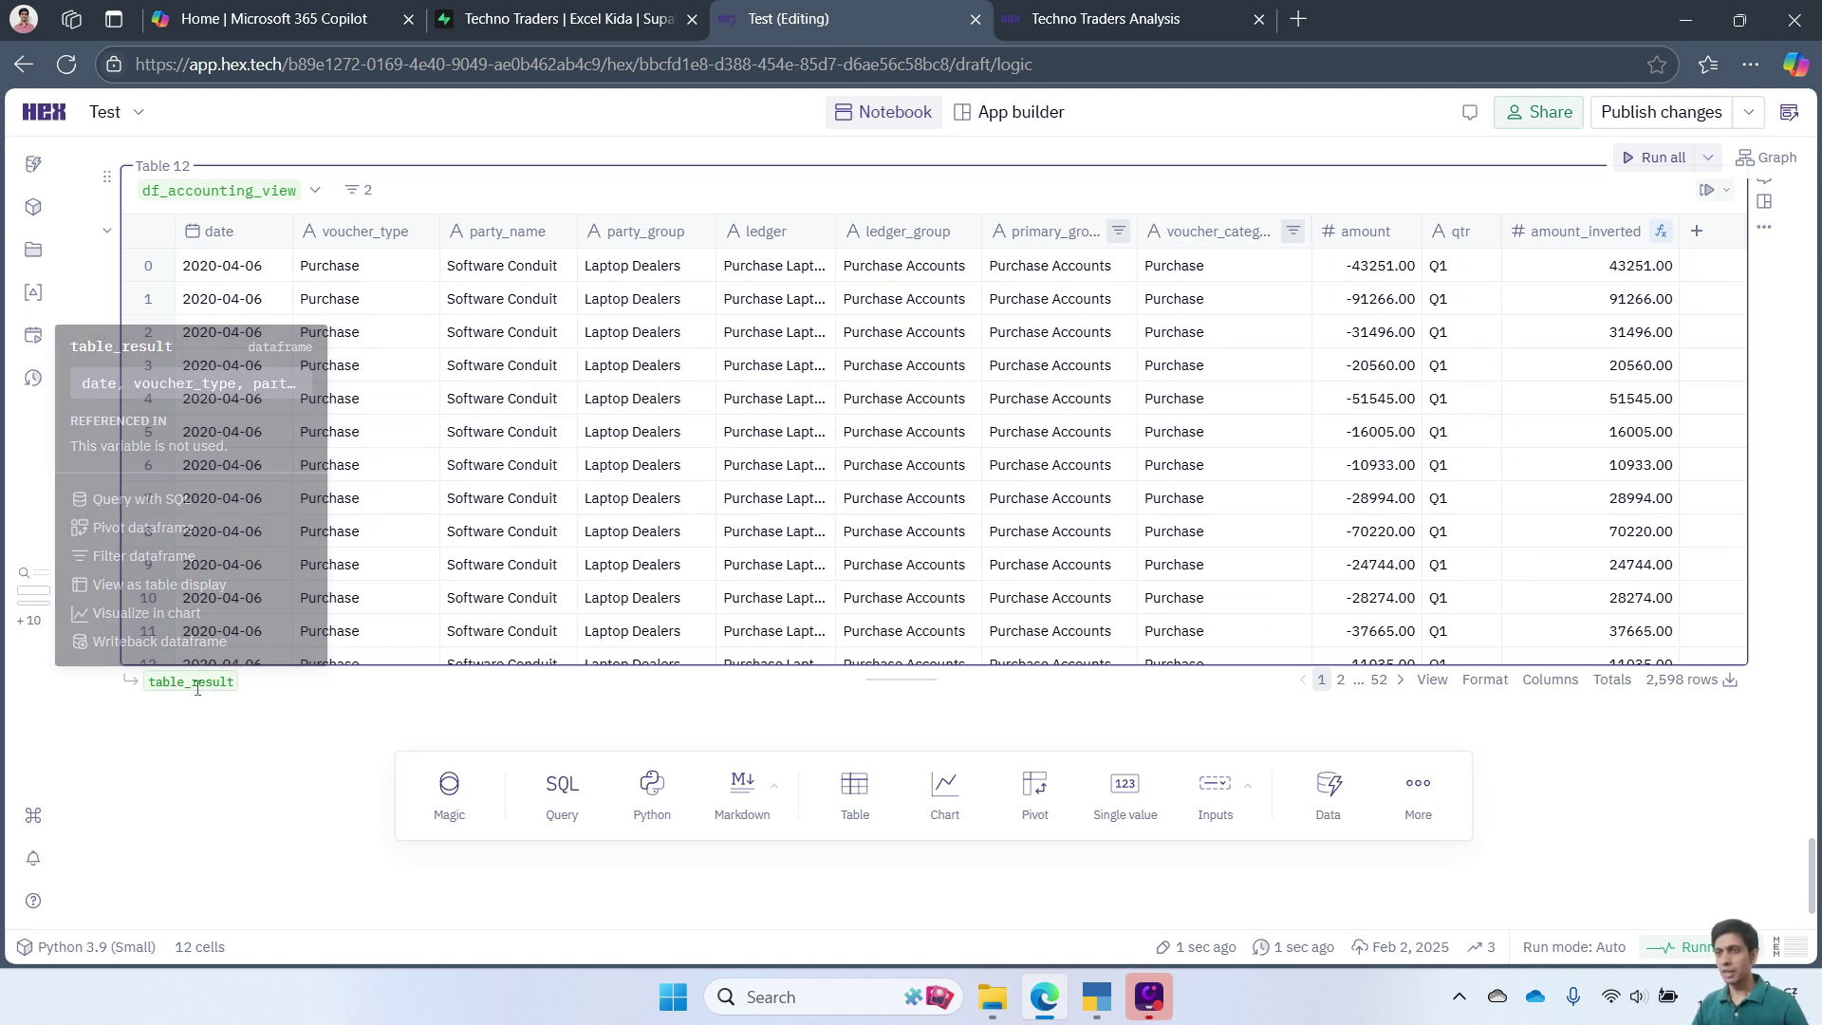
double_click(449, 693)
text(df)
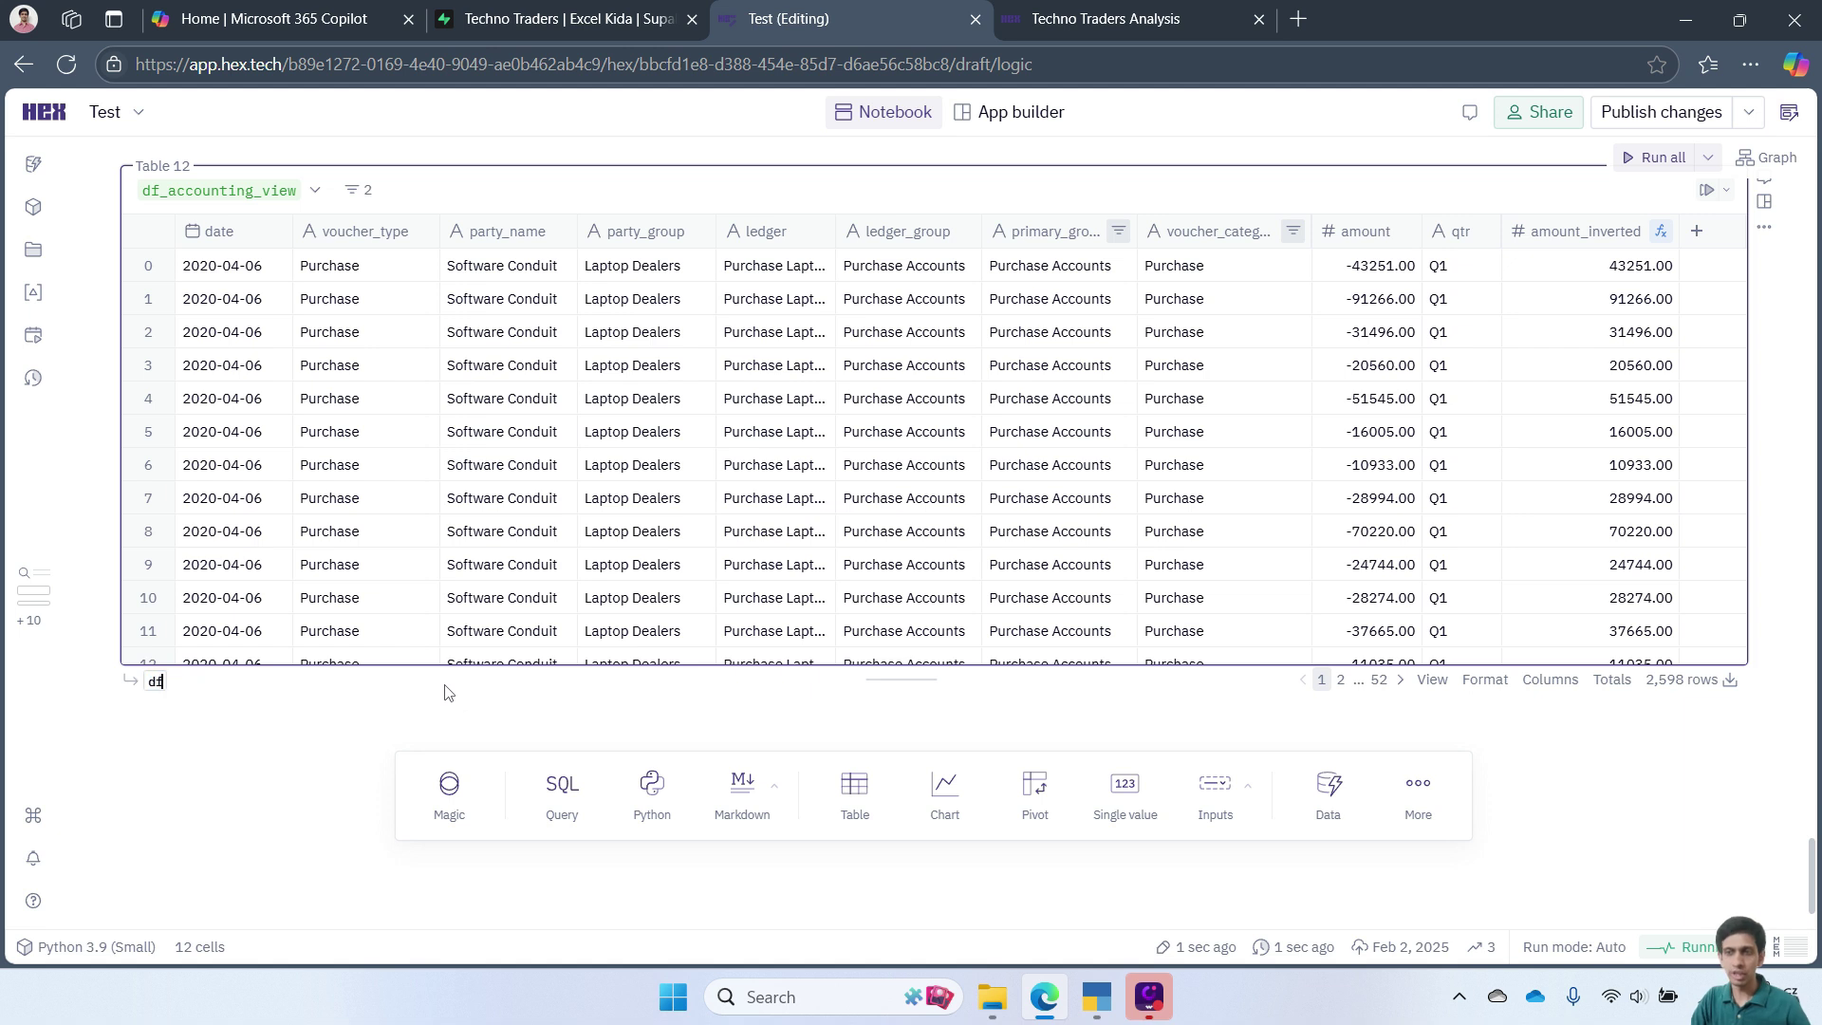
text(_purchase)
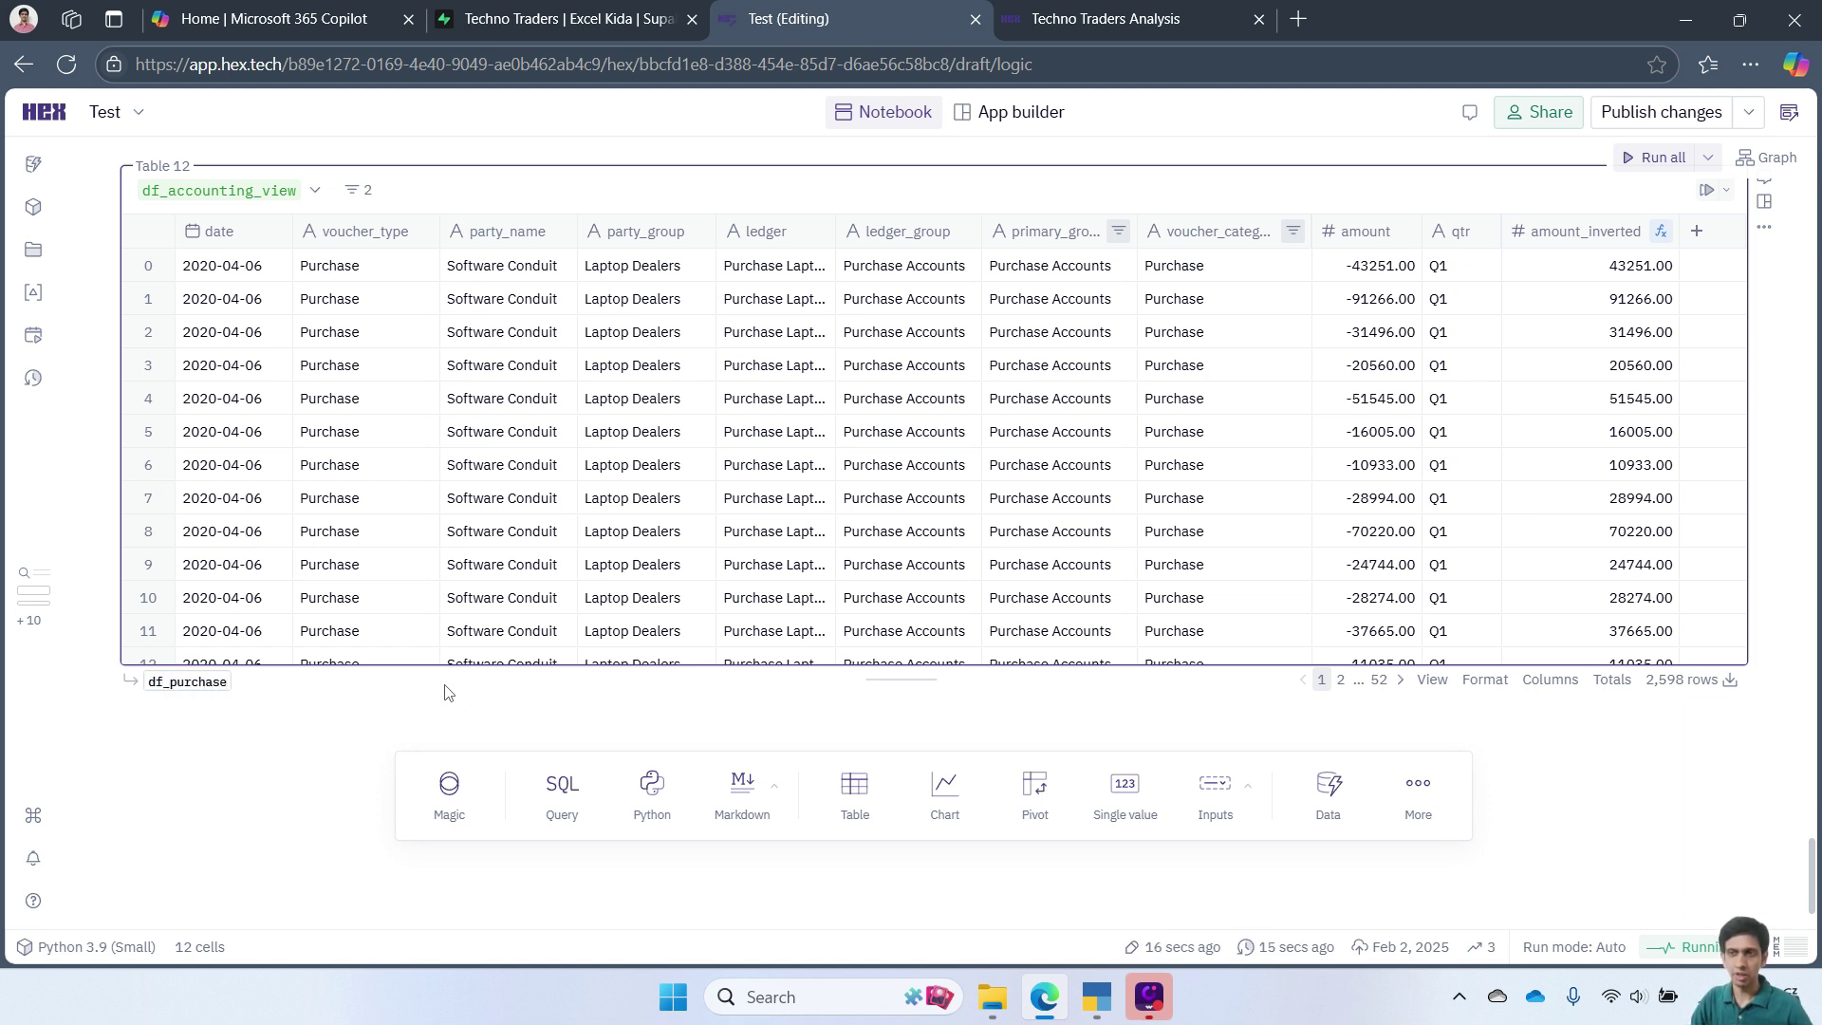
key(Return)
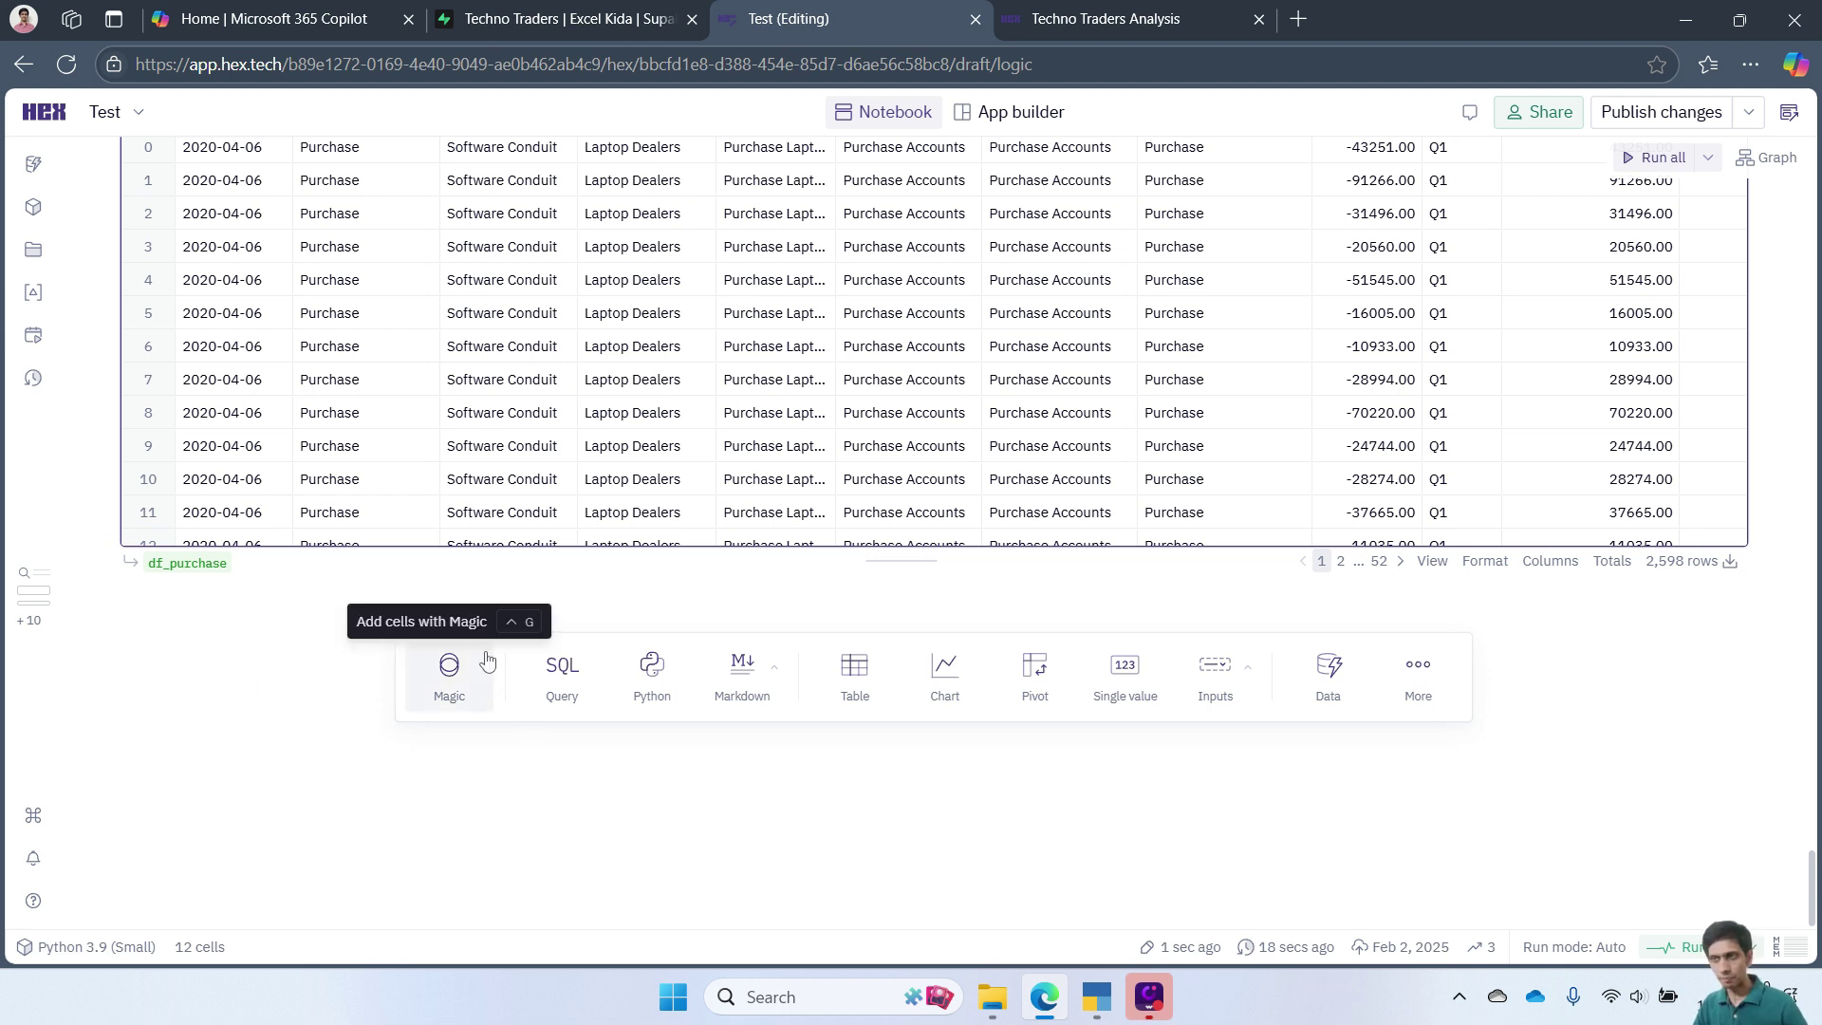
- Add a chart cell based on df_purchase below the table, with qtr as its X-axis column
click(947, 685)
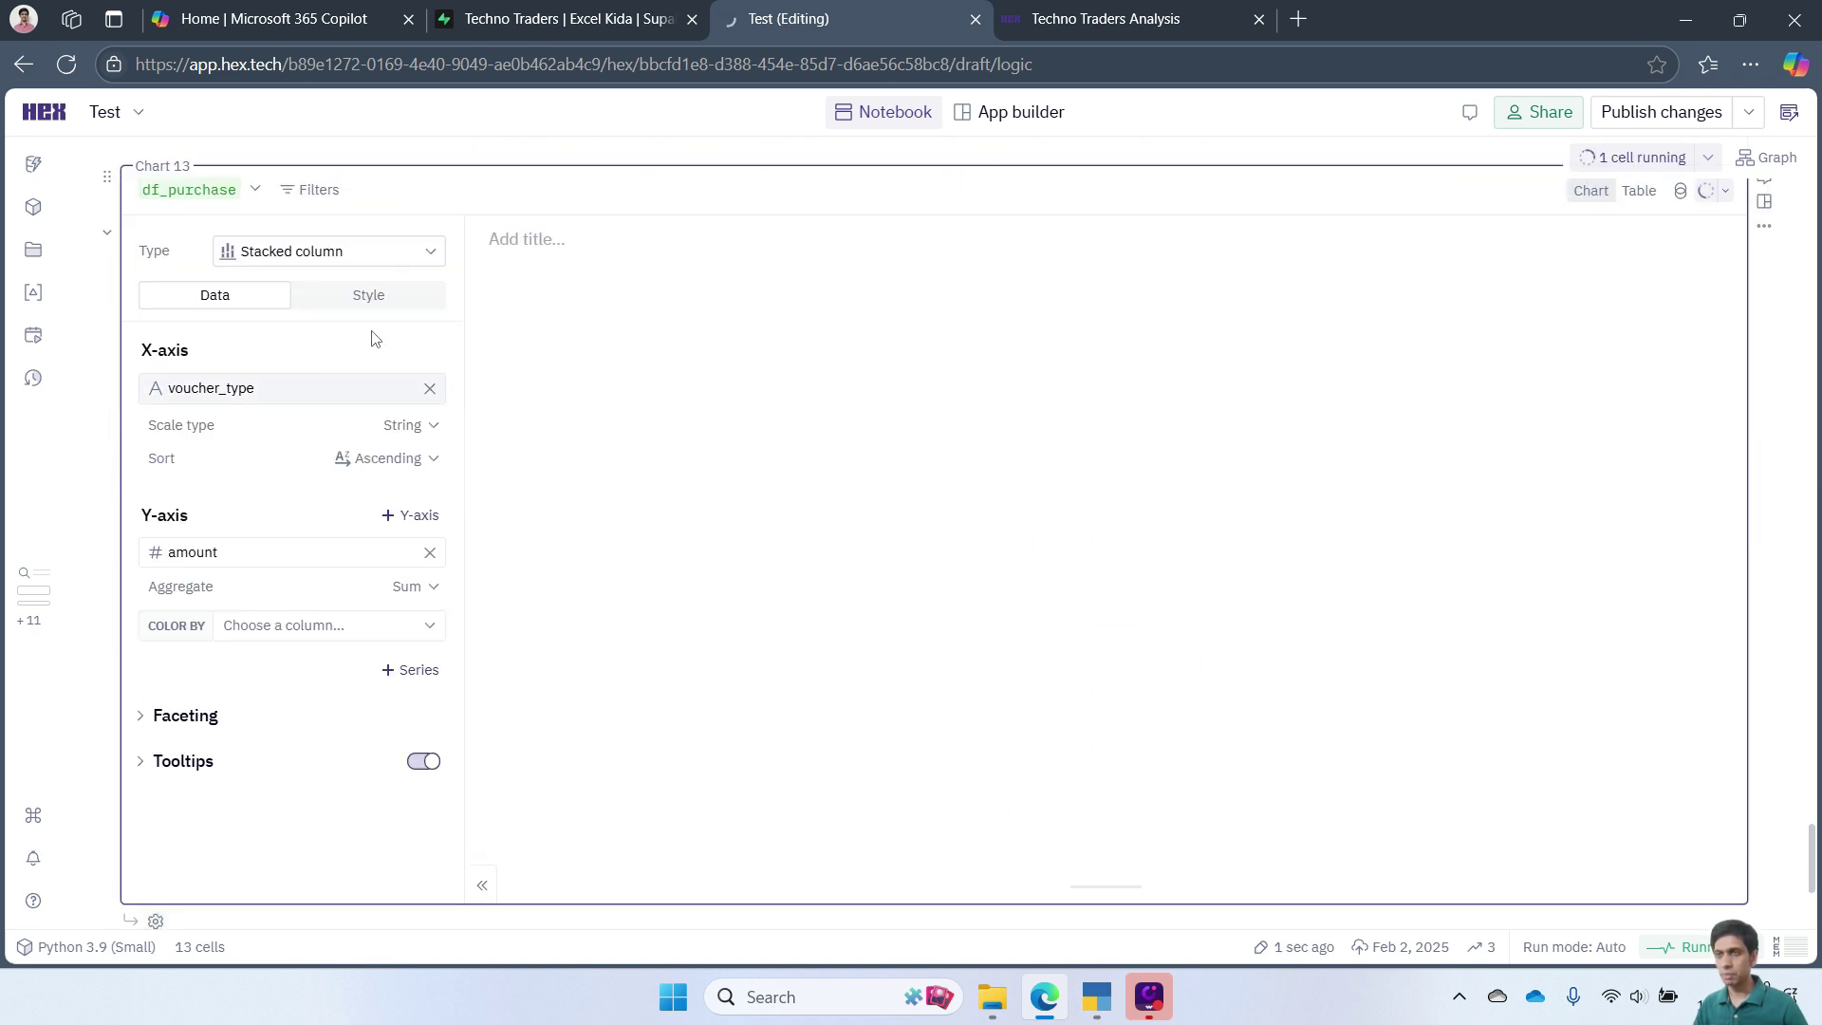
click(431, 392)
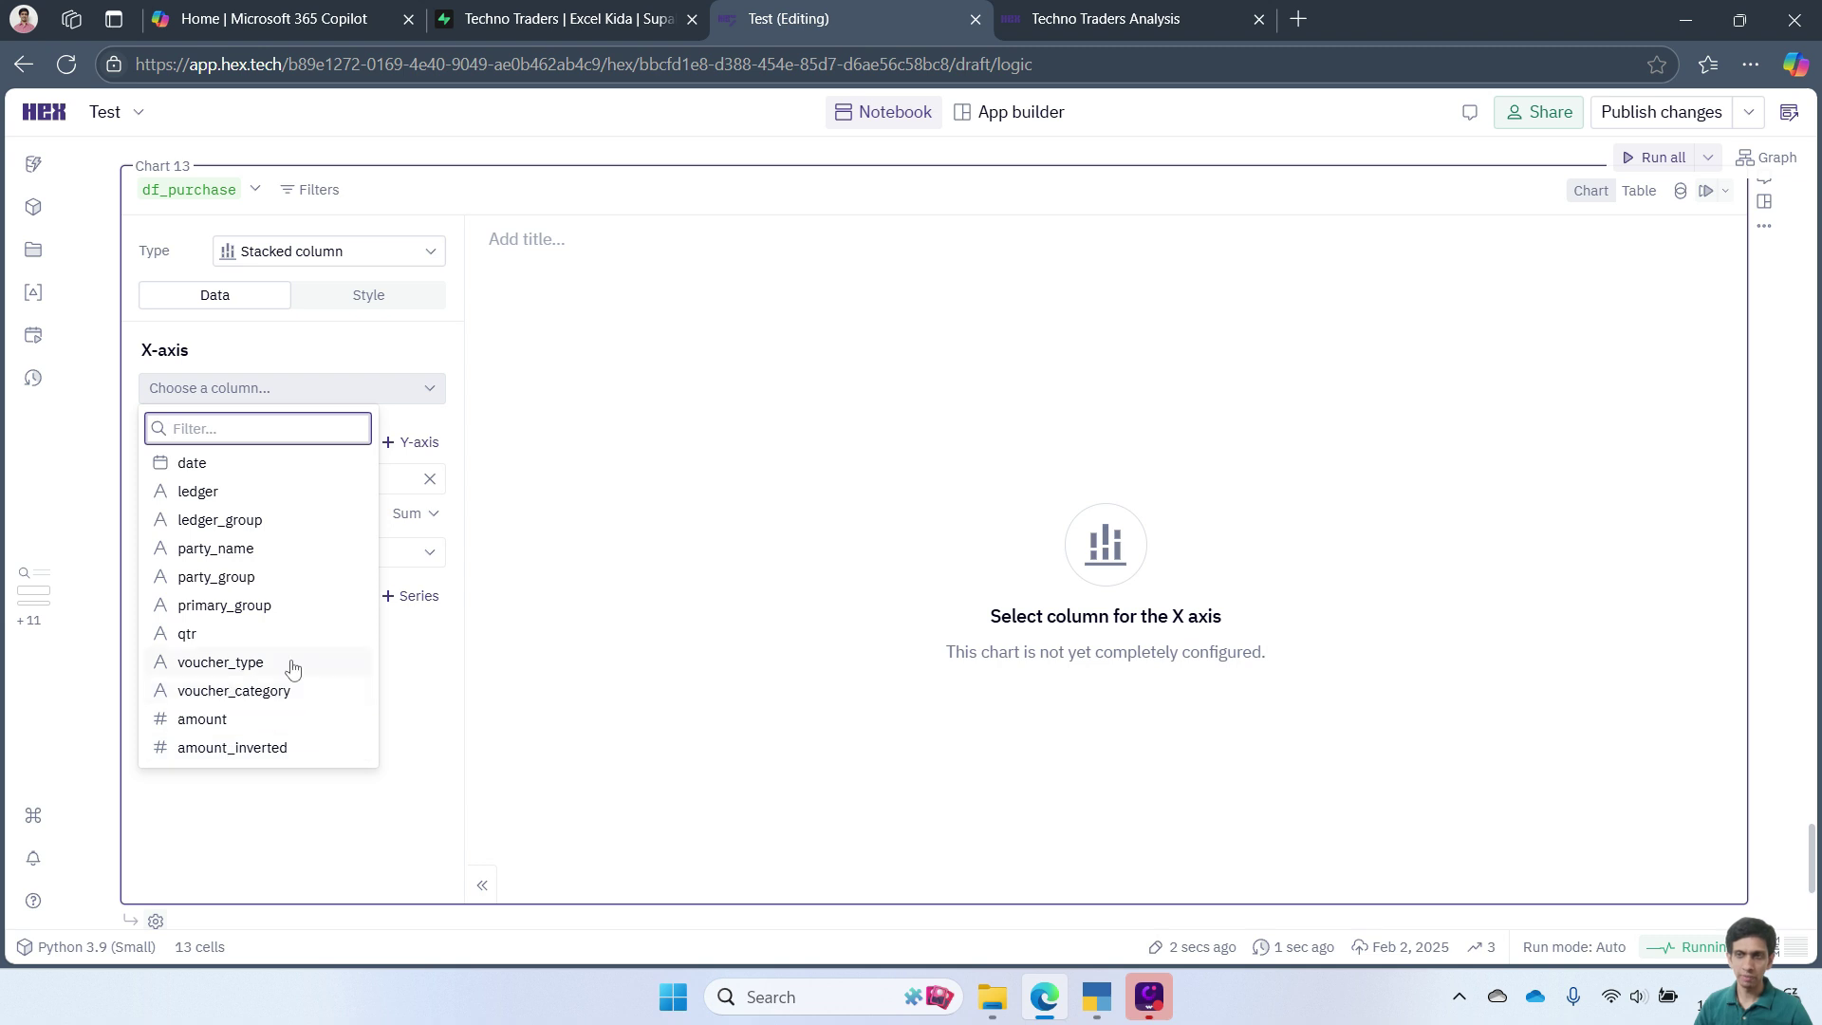
click(187, 634)
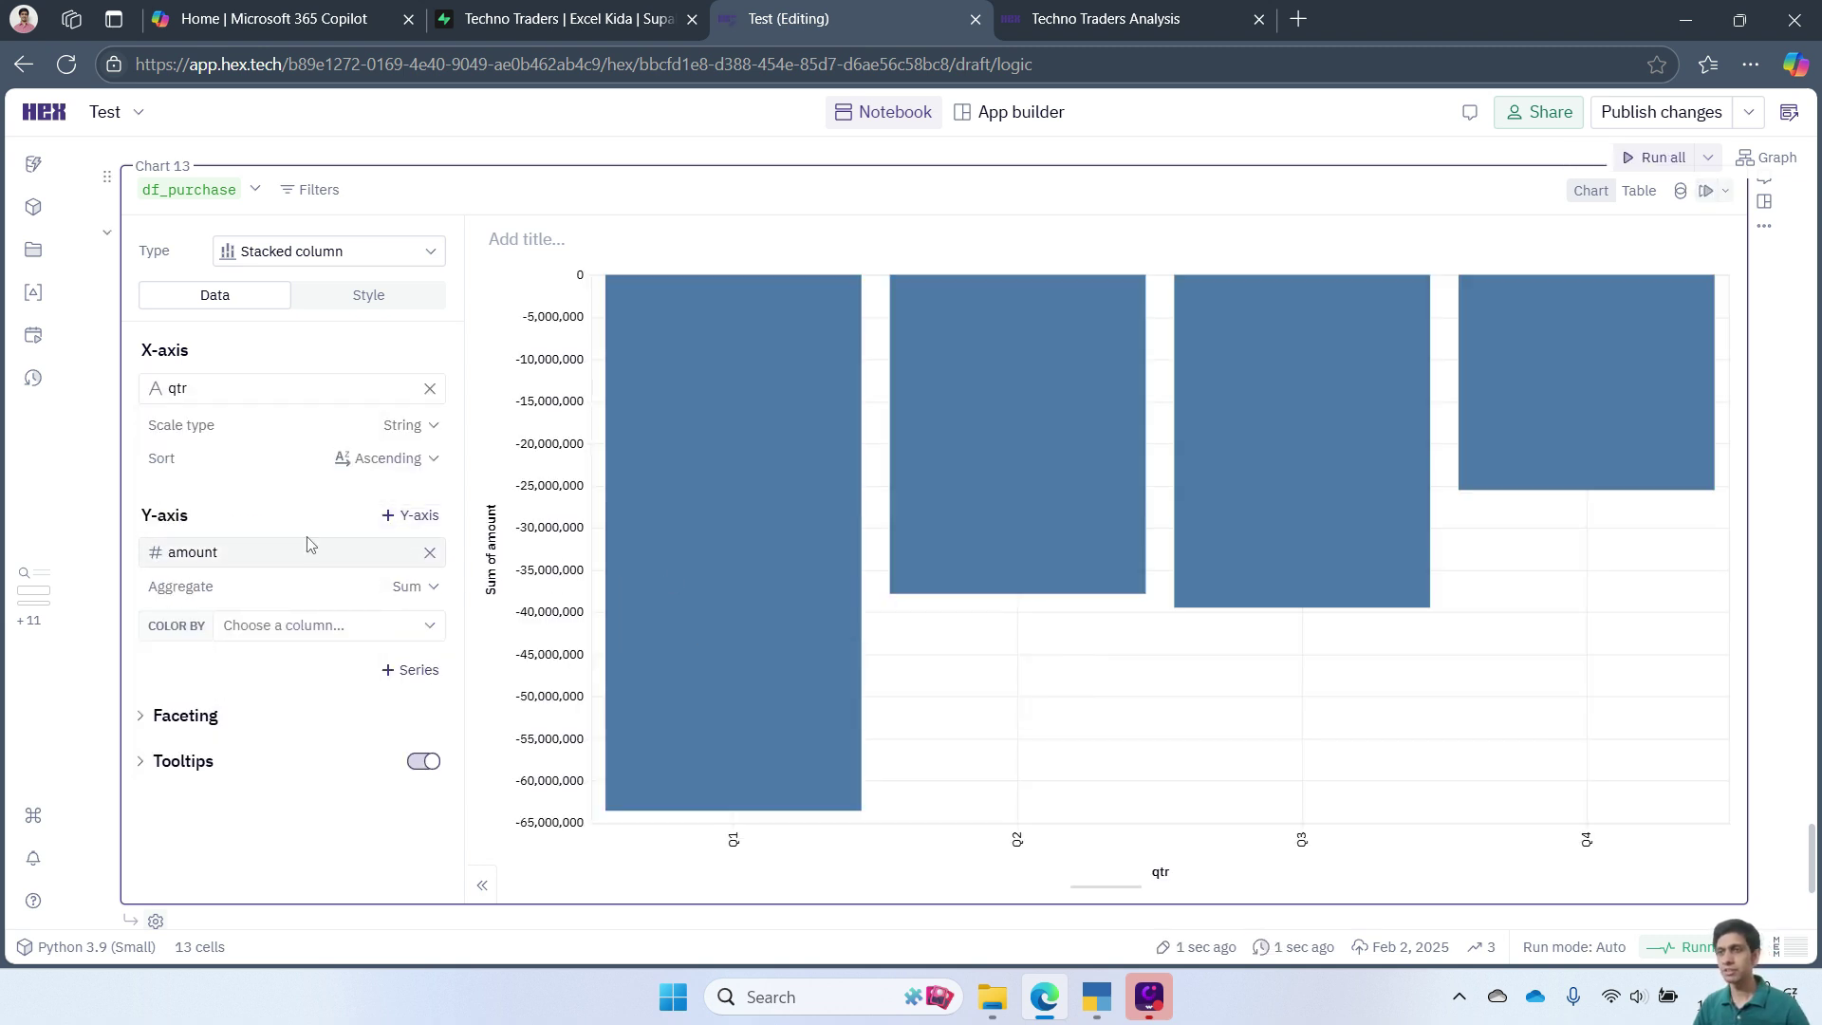
- Change the quarterly chart's Y-axis column to amount_inverted
mouse_move(845, 739)
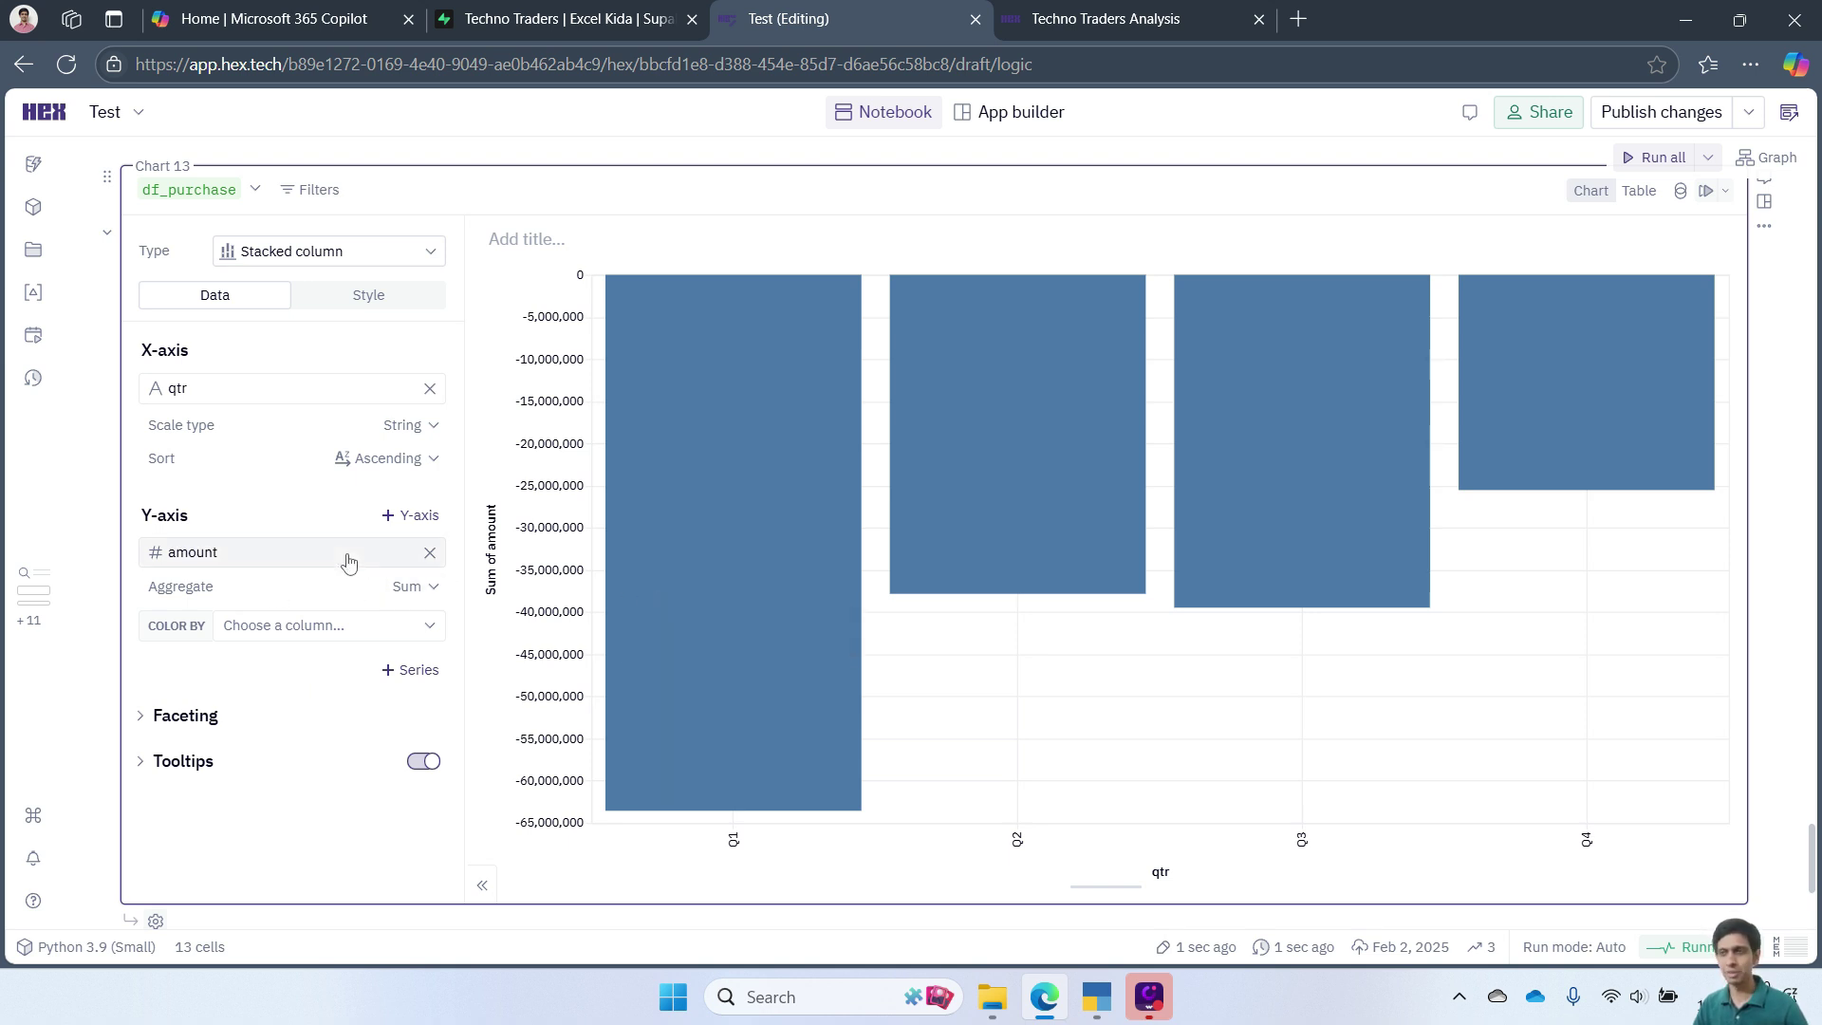
mouse_move(707, 394)
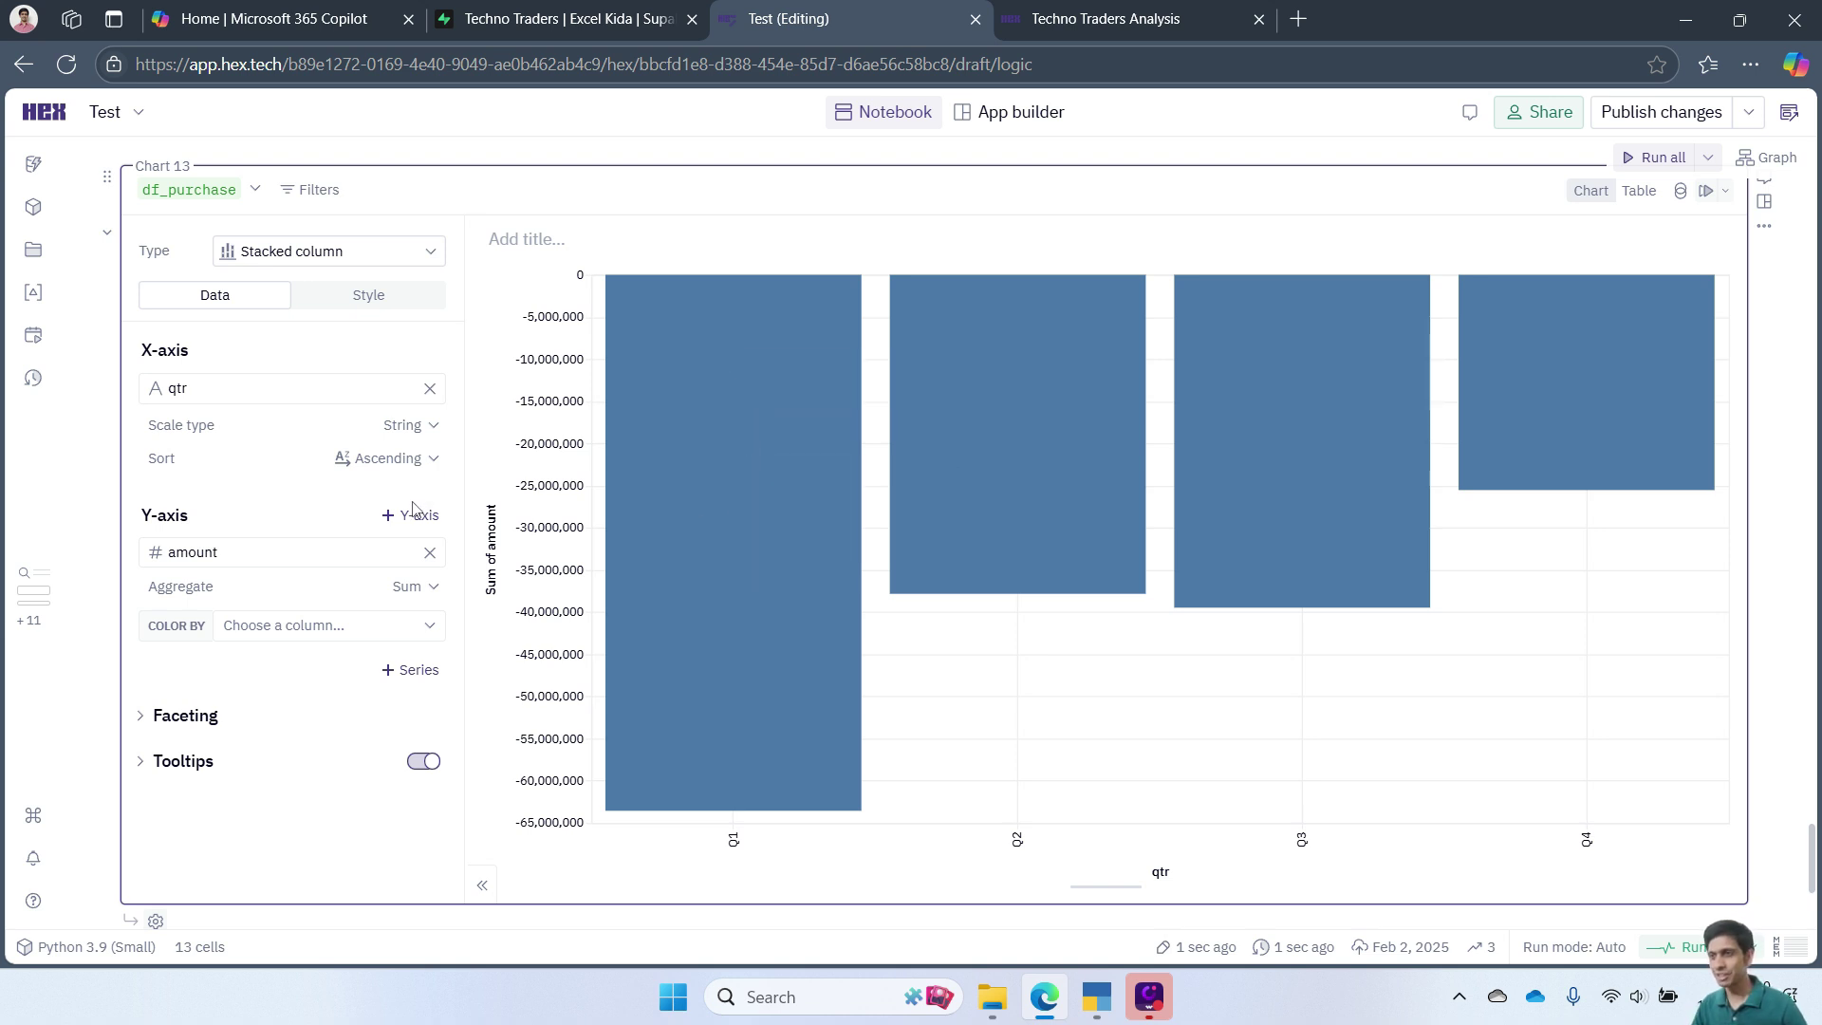
click(304, 564)
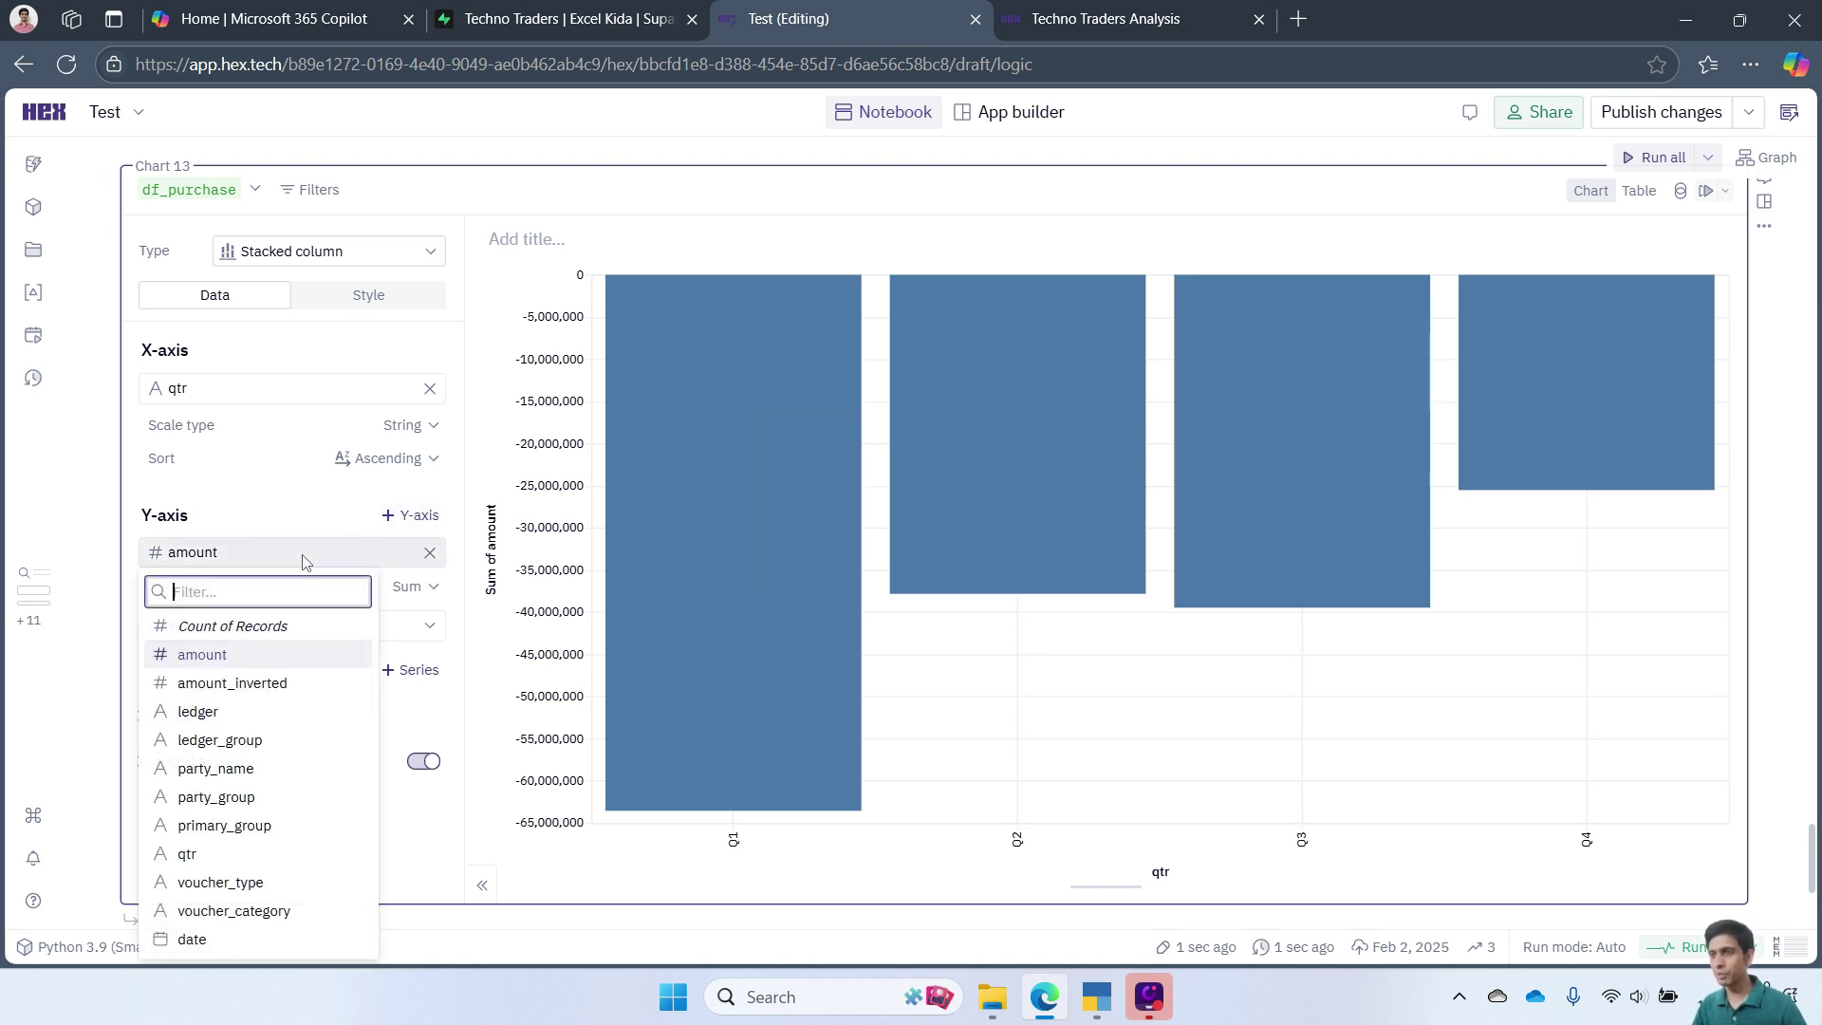
click(244, 685)
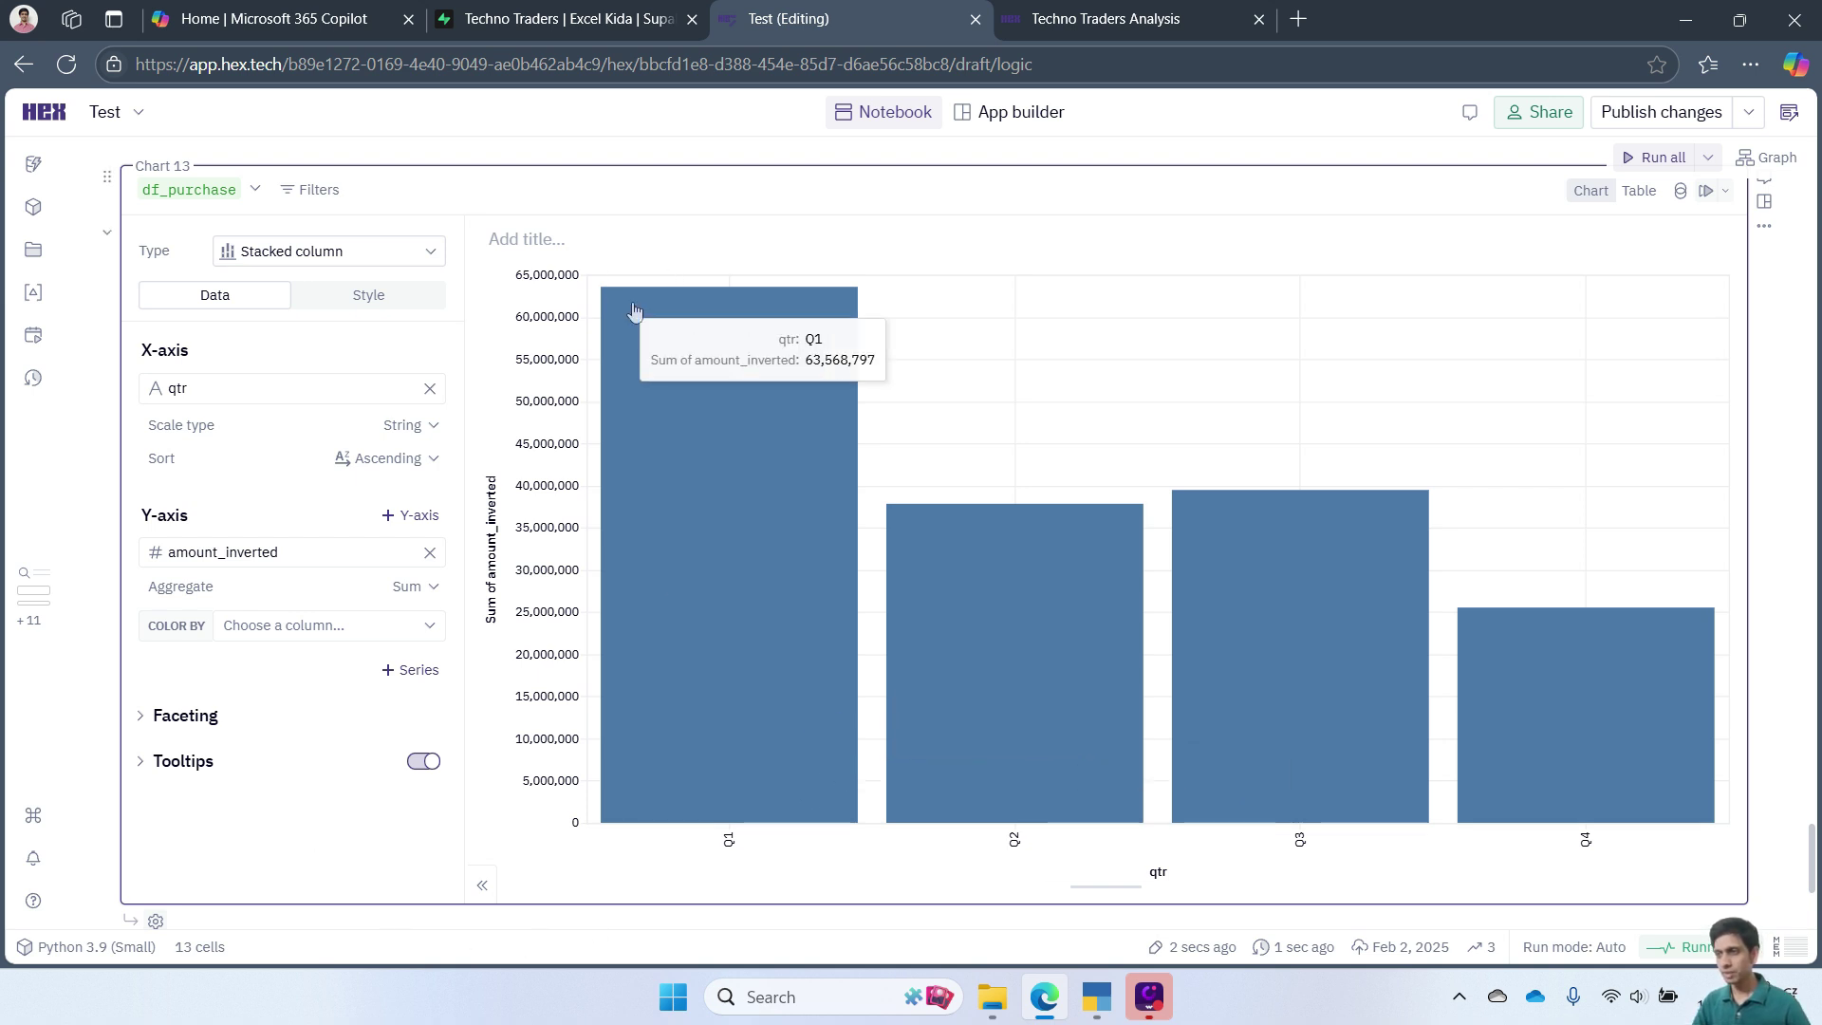
mouse_move(953, 695)
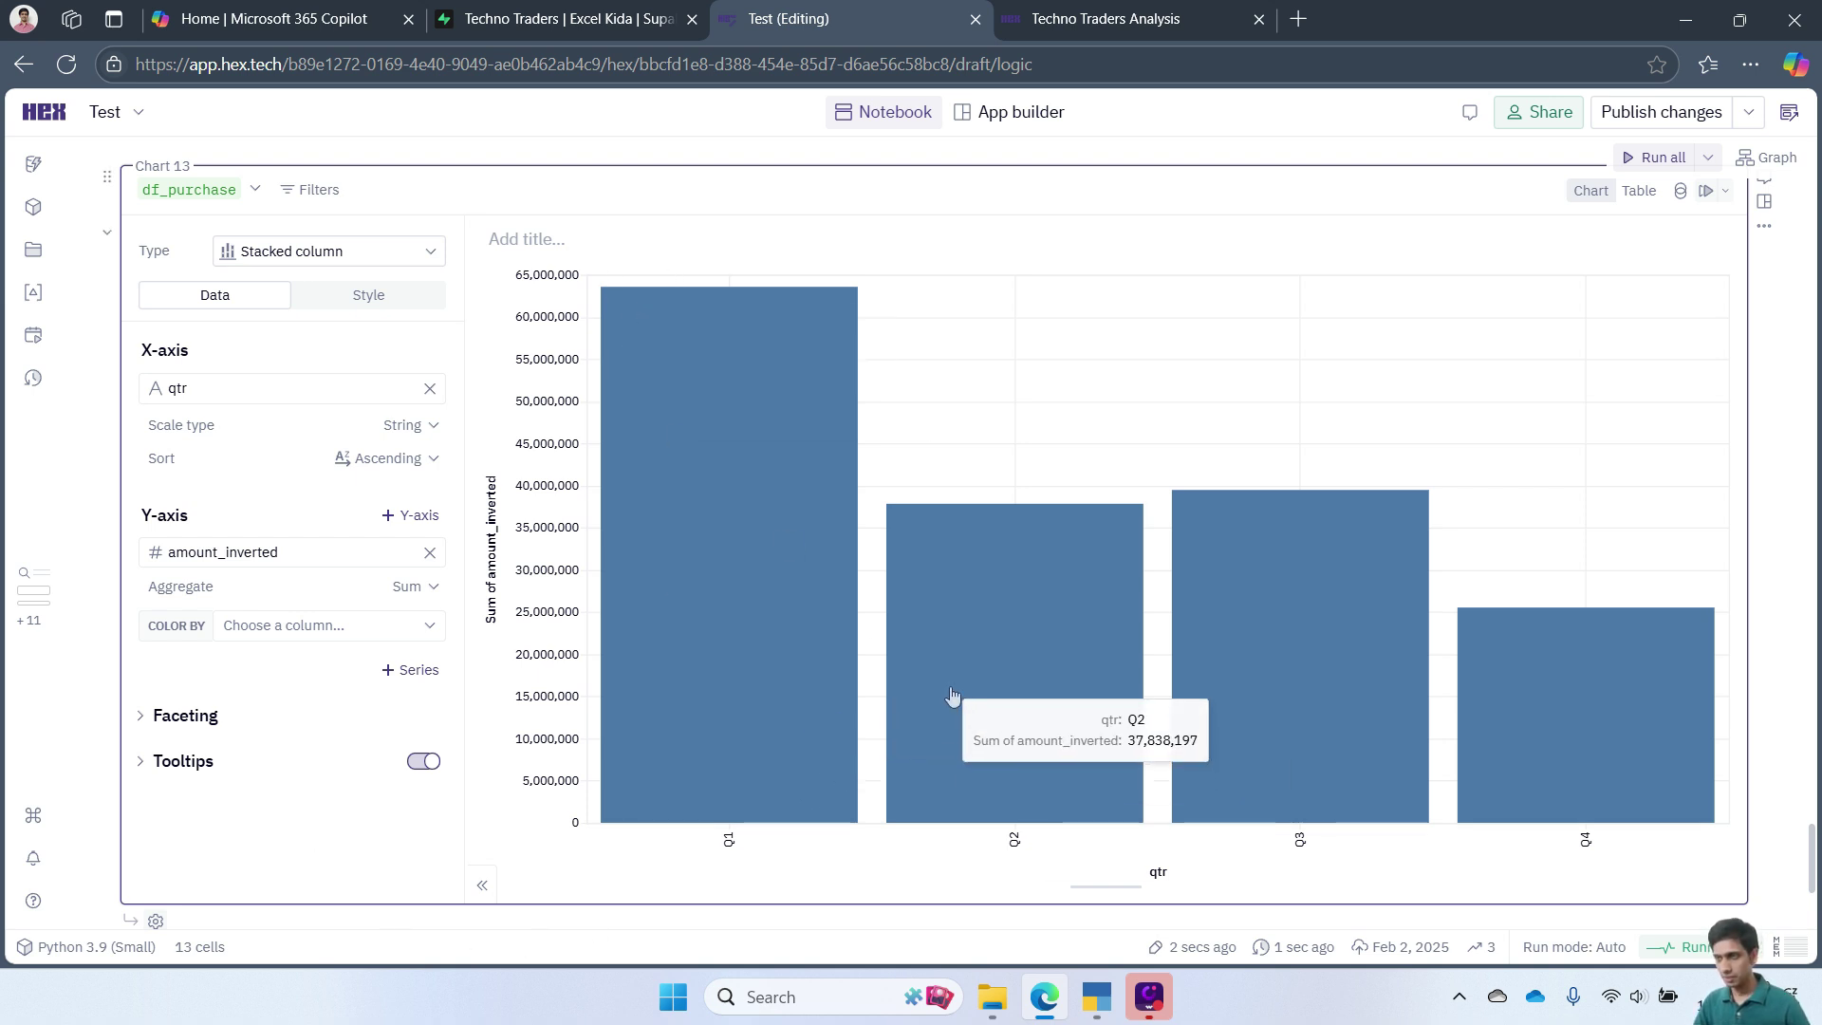
- Set the quarterly chart's bar color mode to By bar
click(356, 306)
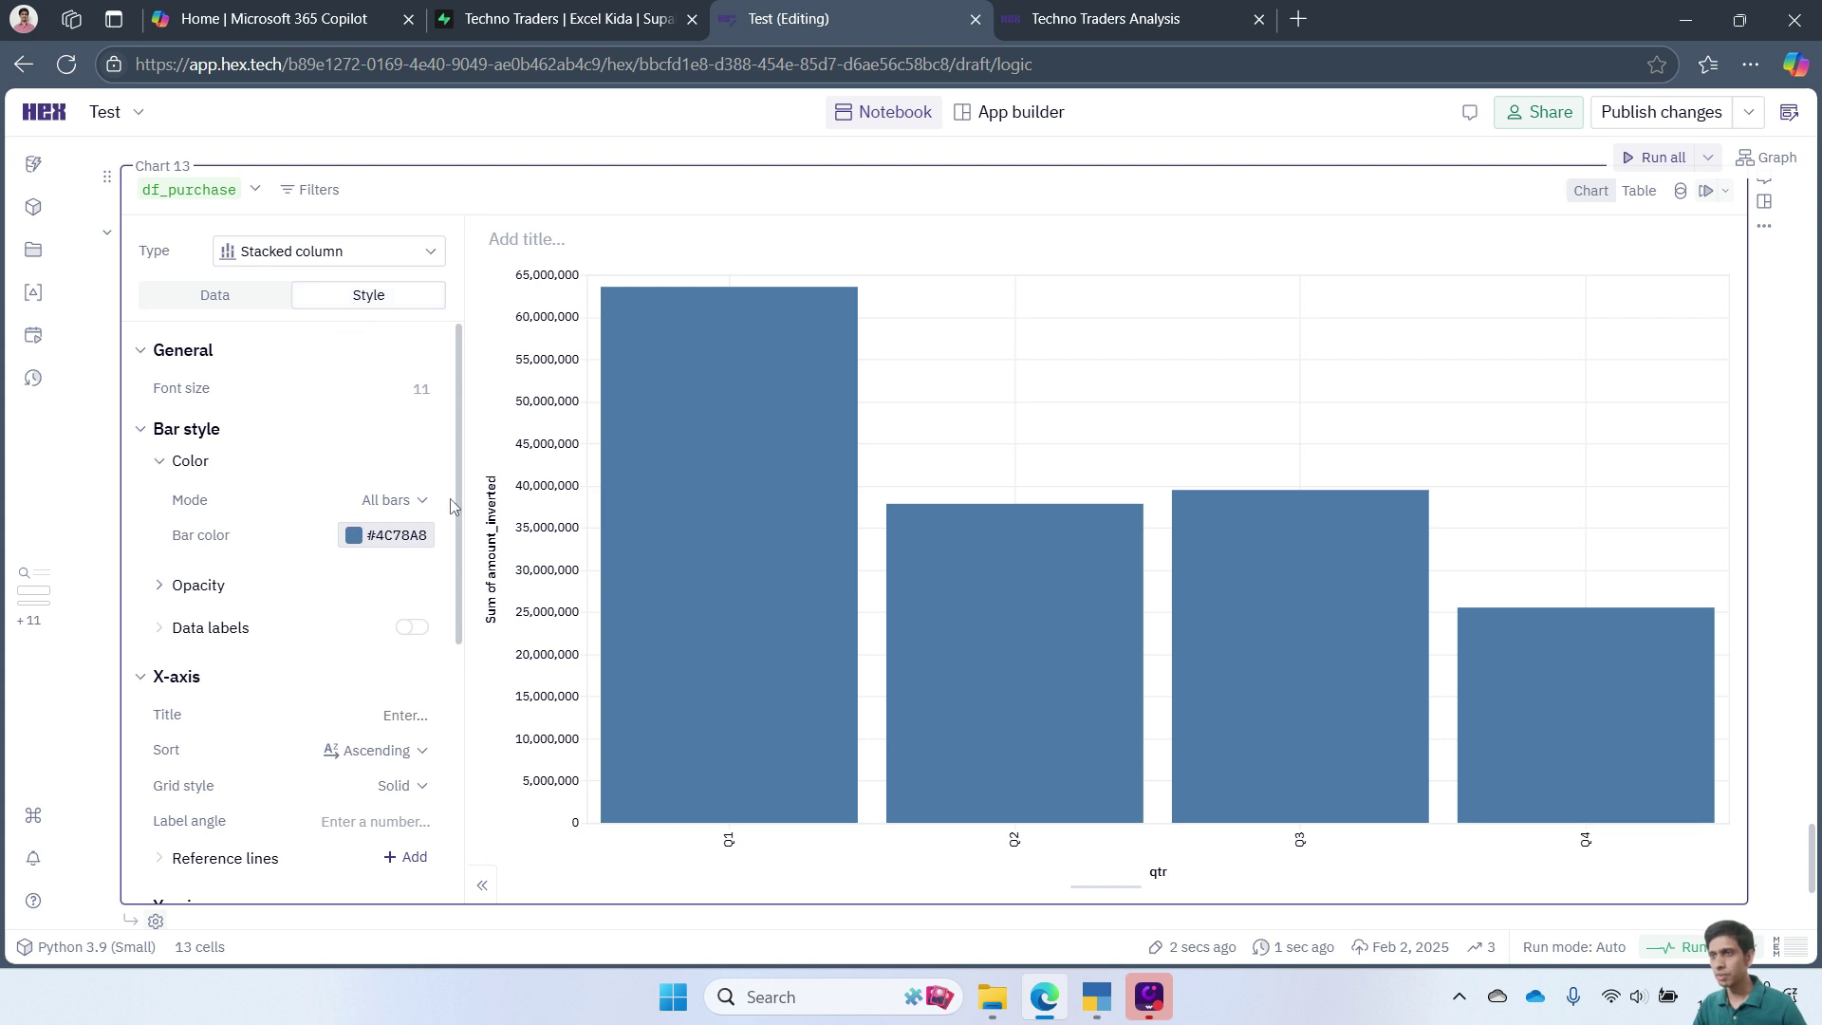
click(422, 501)
click(401, 568)
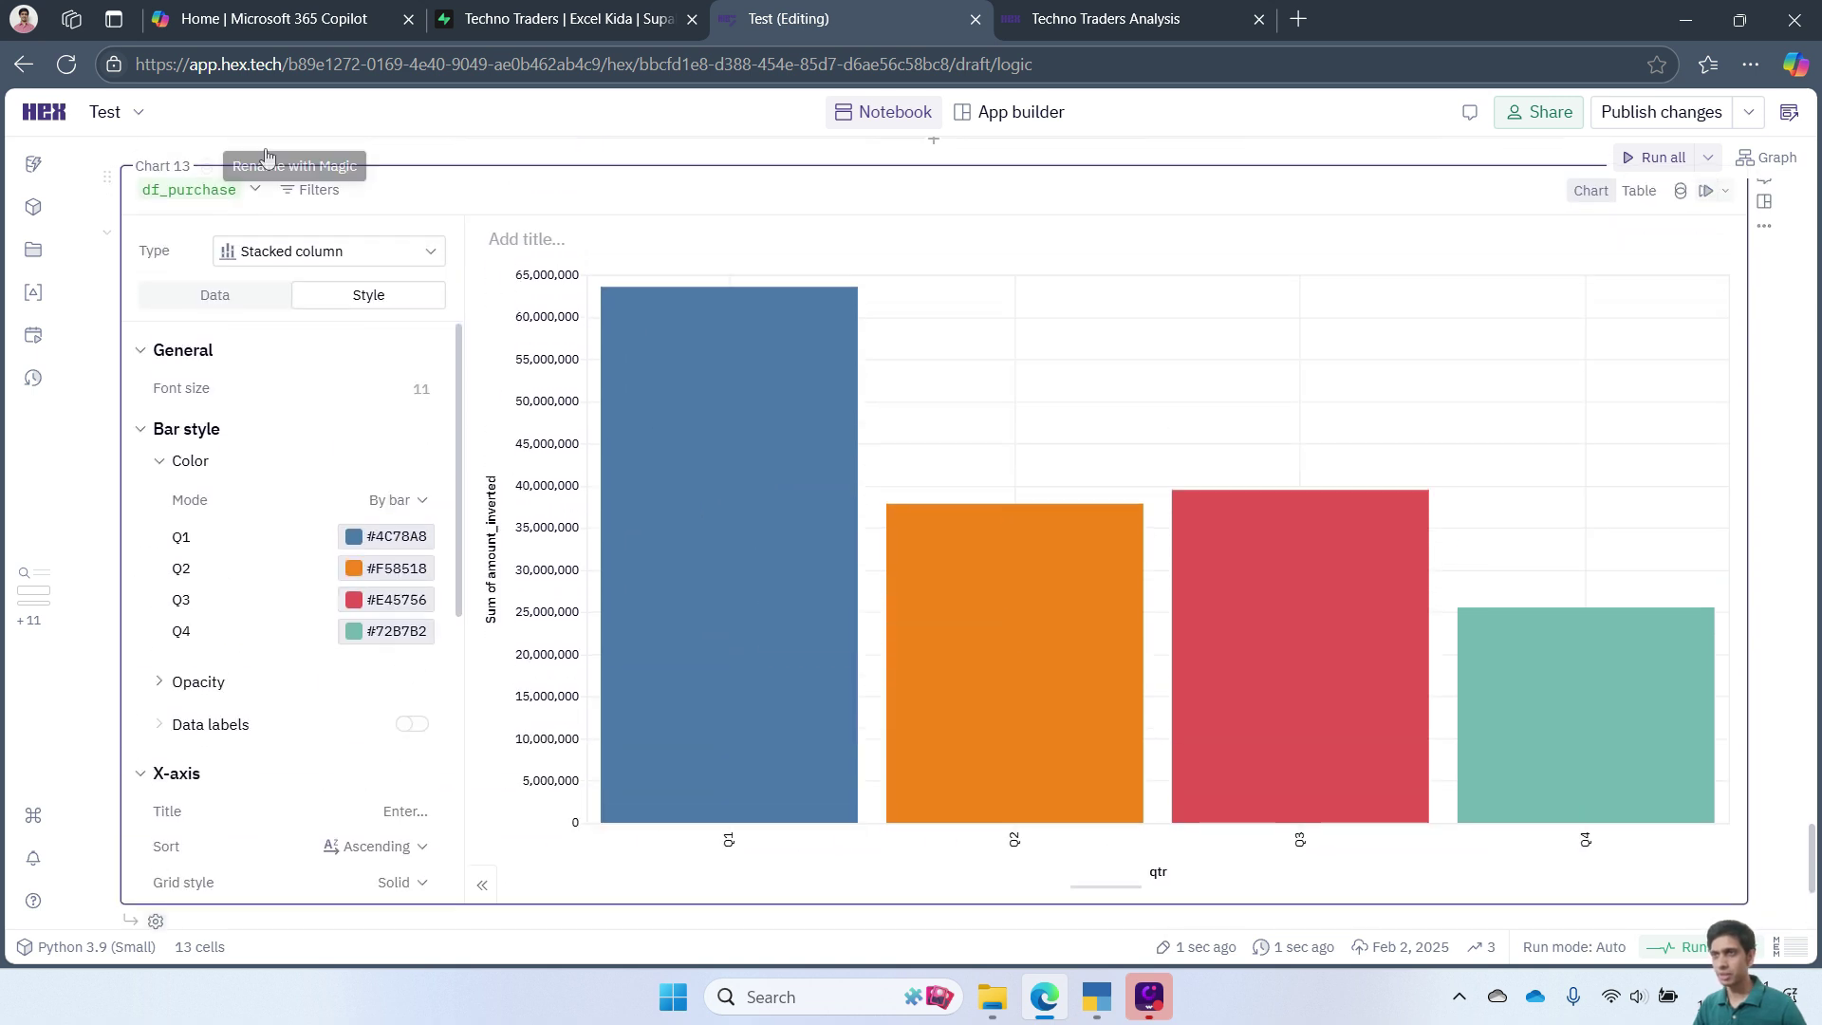
- Title the quarterly chart "Quarterly Purchase" and turn on its data labels
click(545, 240)
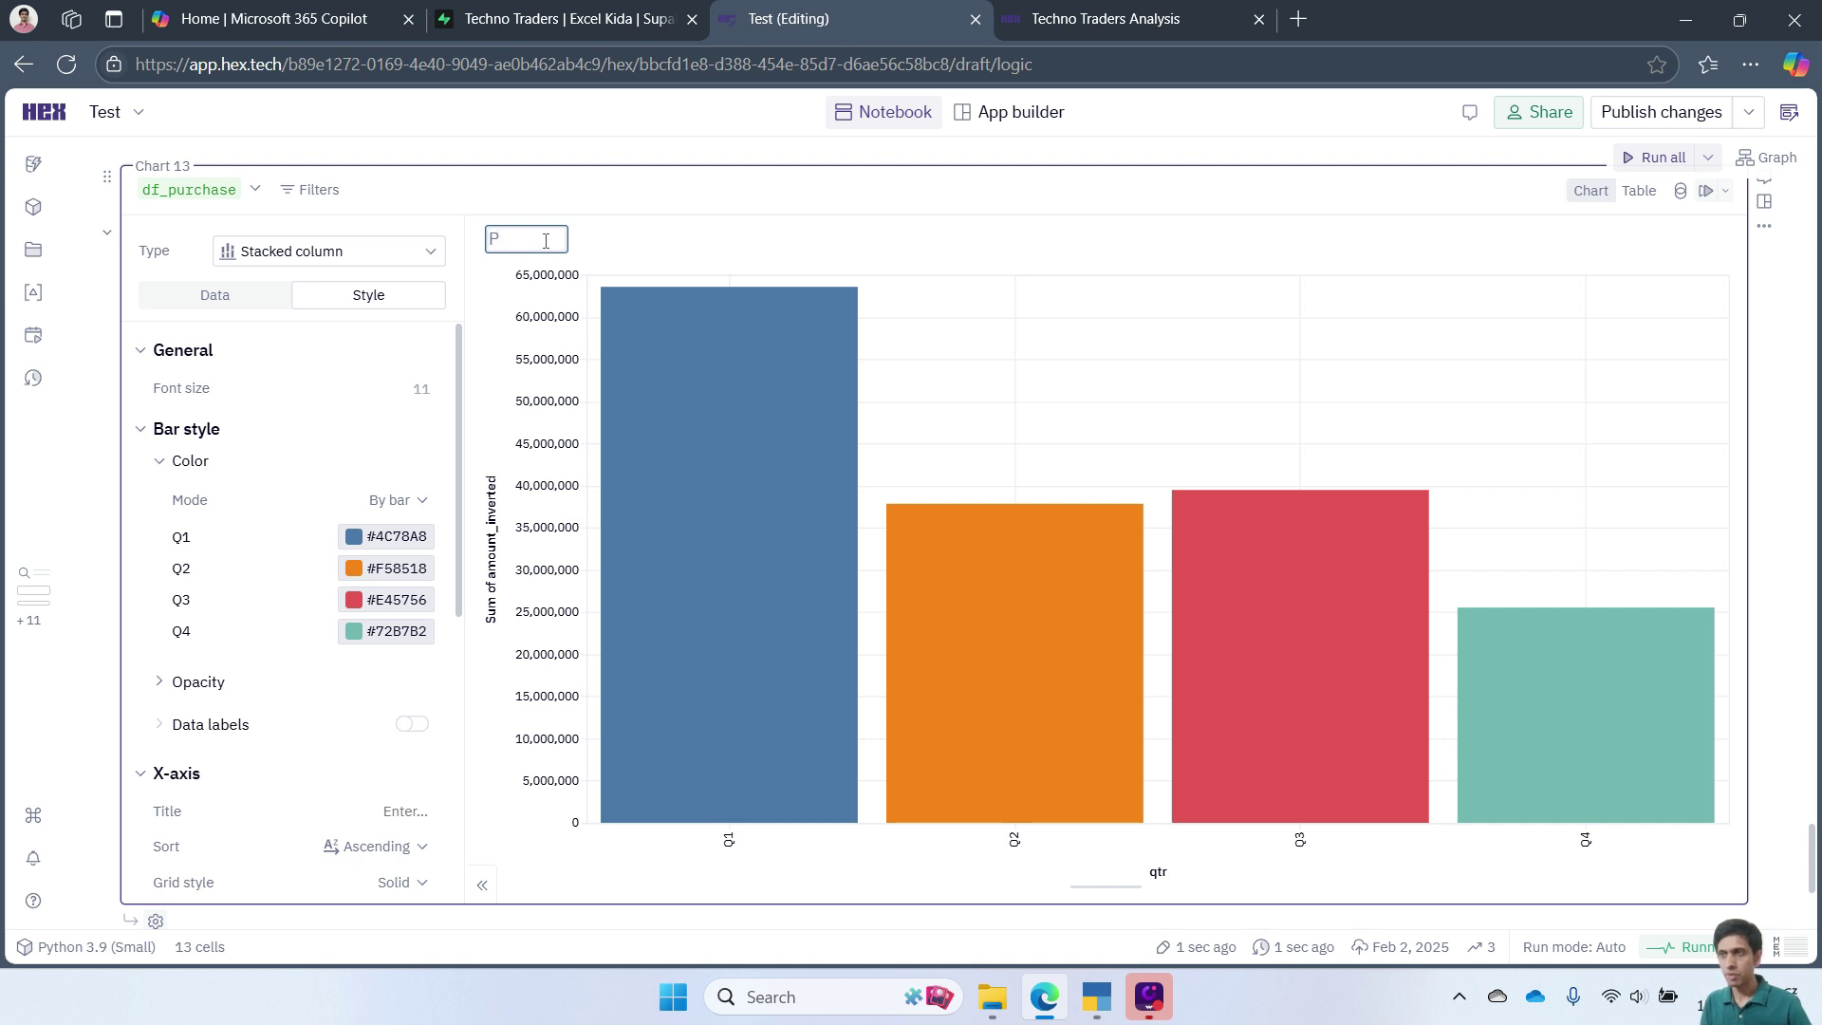
text(Quarter)
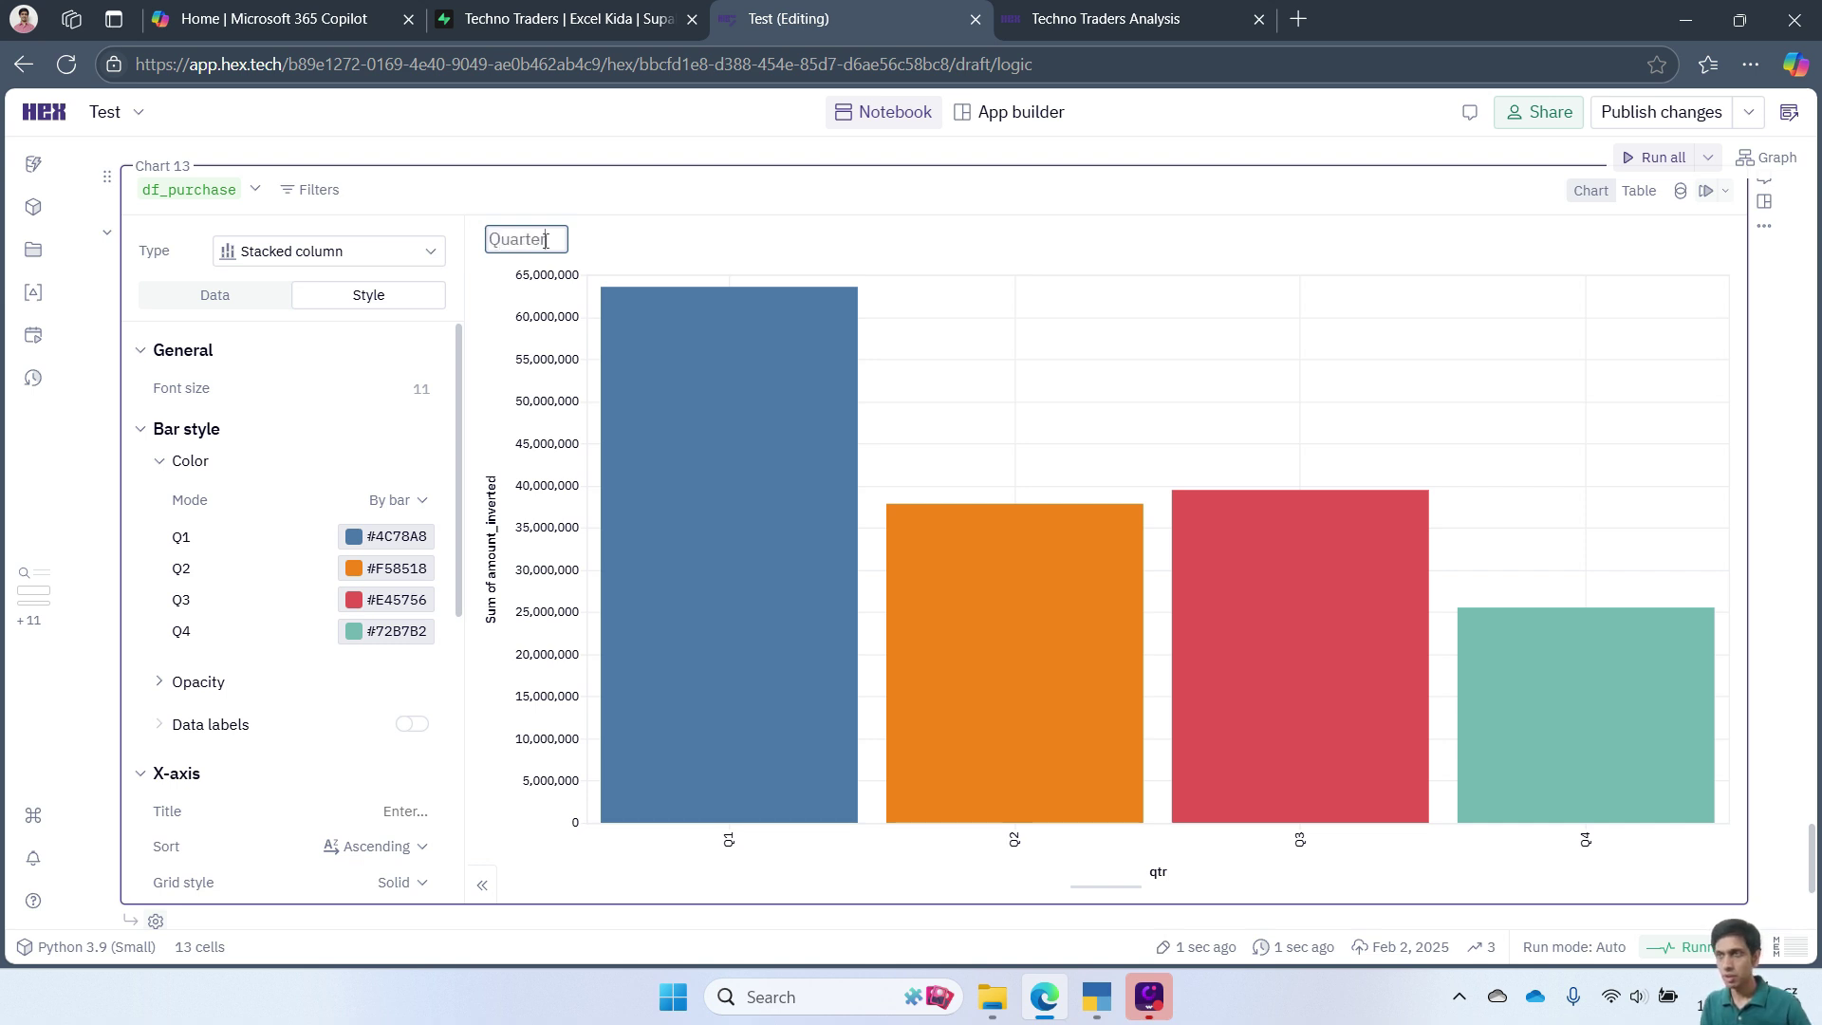
text(ly Purchase)
key(Return)
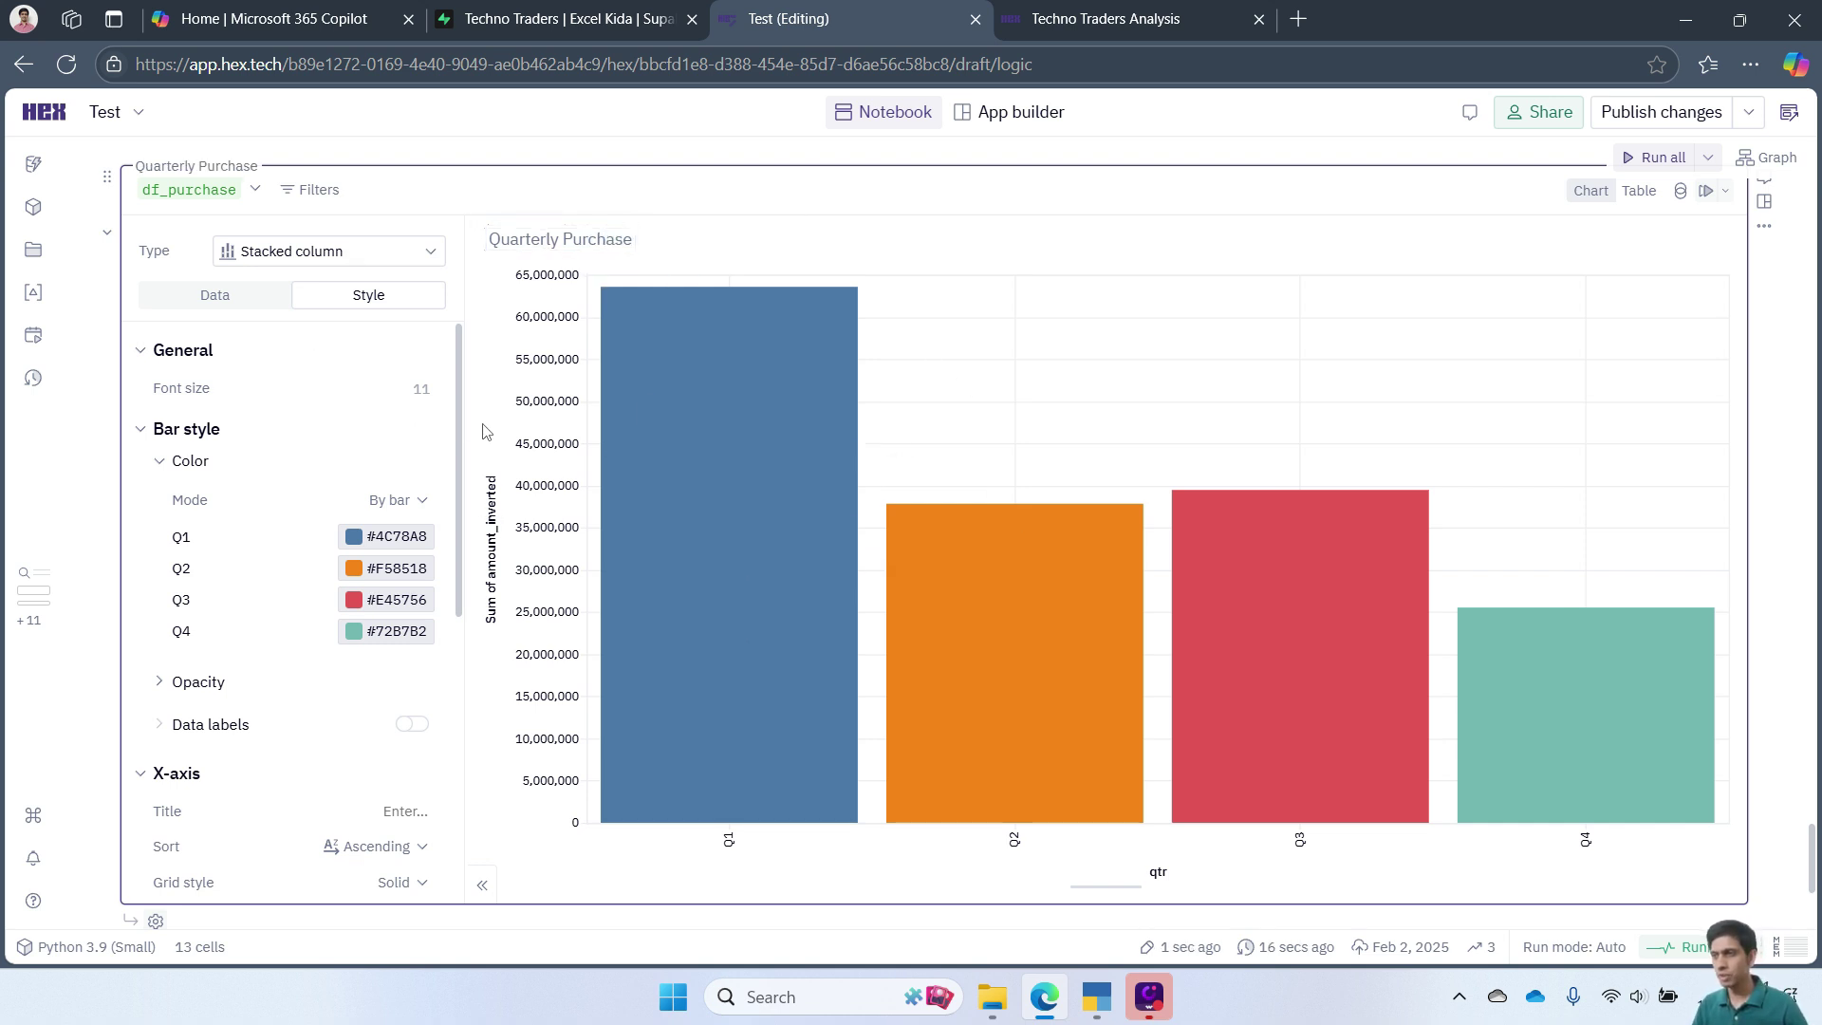
click(417, 731)
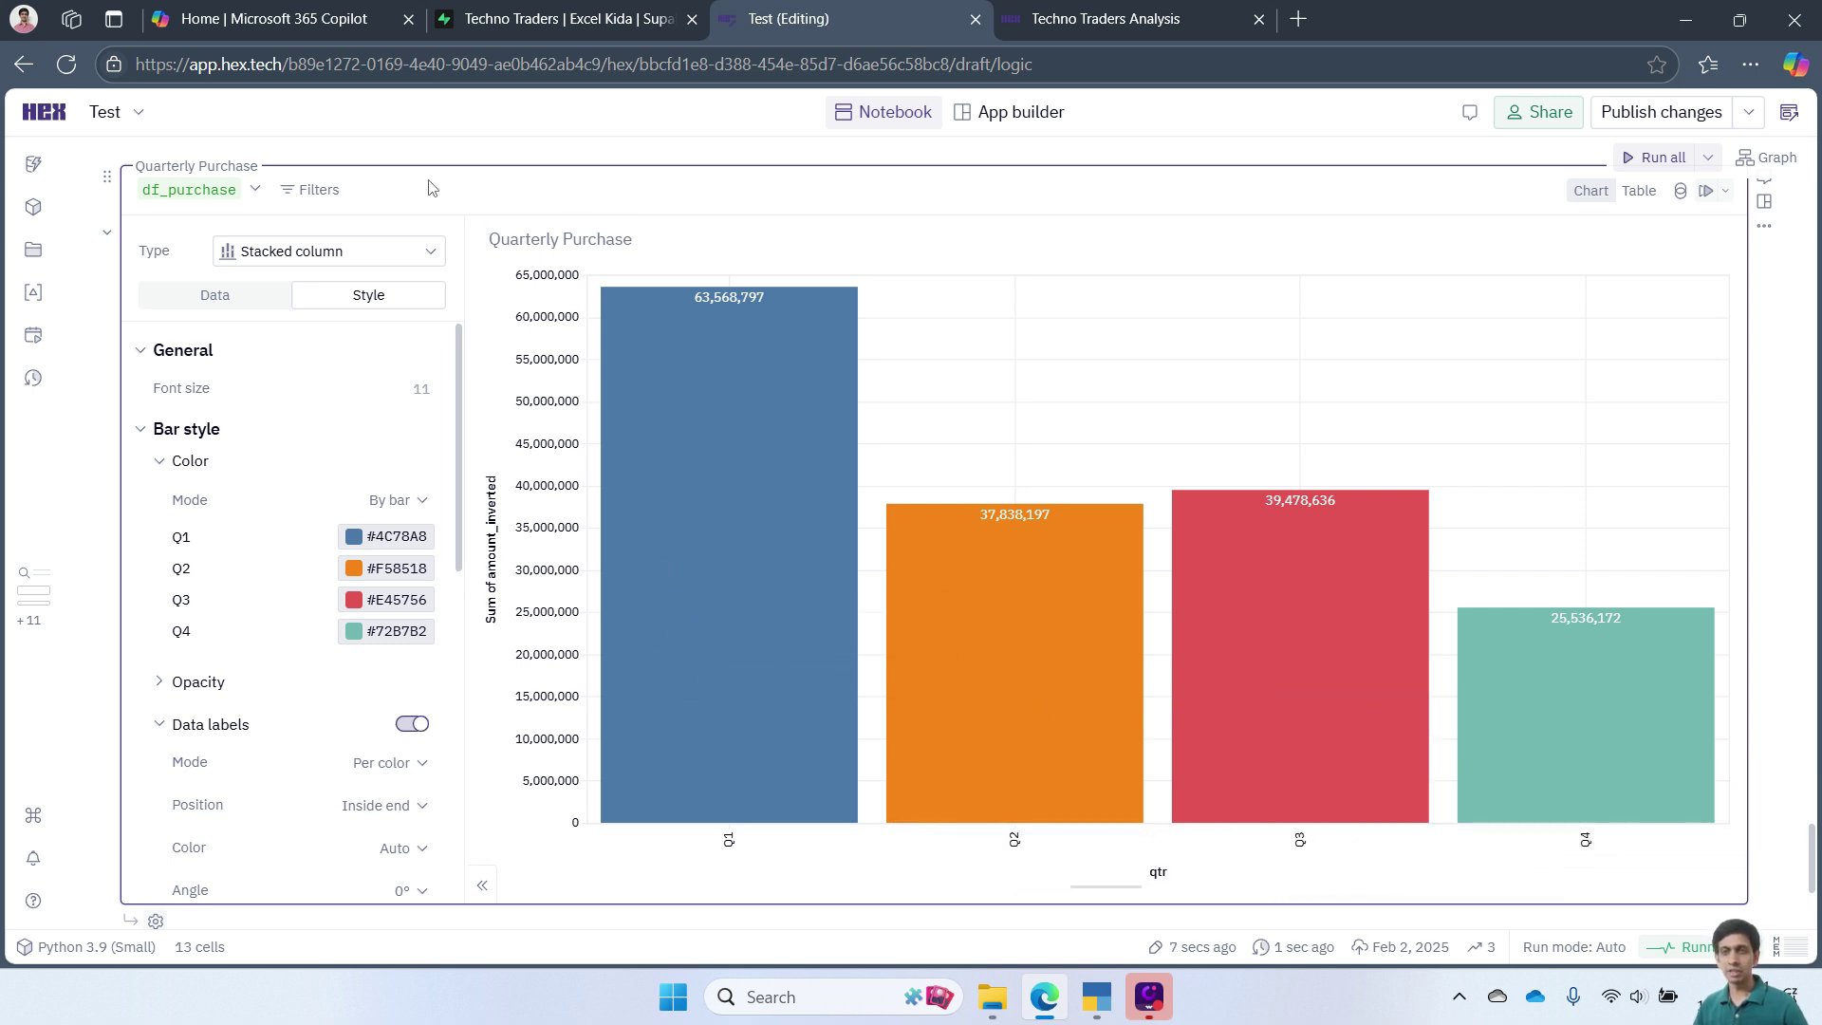
- Duplicate the Quarterly Purchase chart and change the copy's X-axis column to date
click(1766, 231)
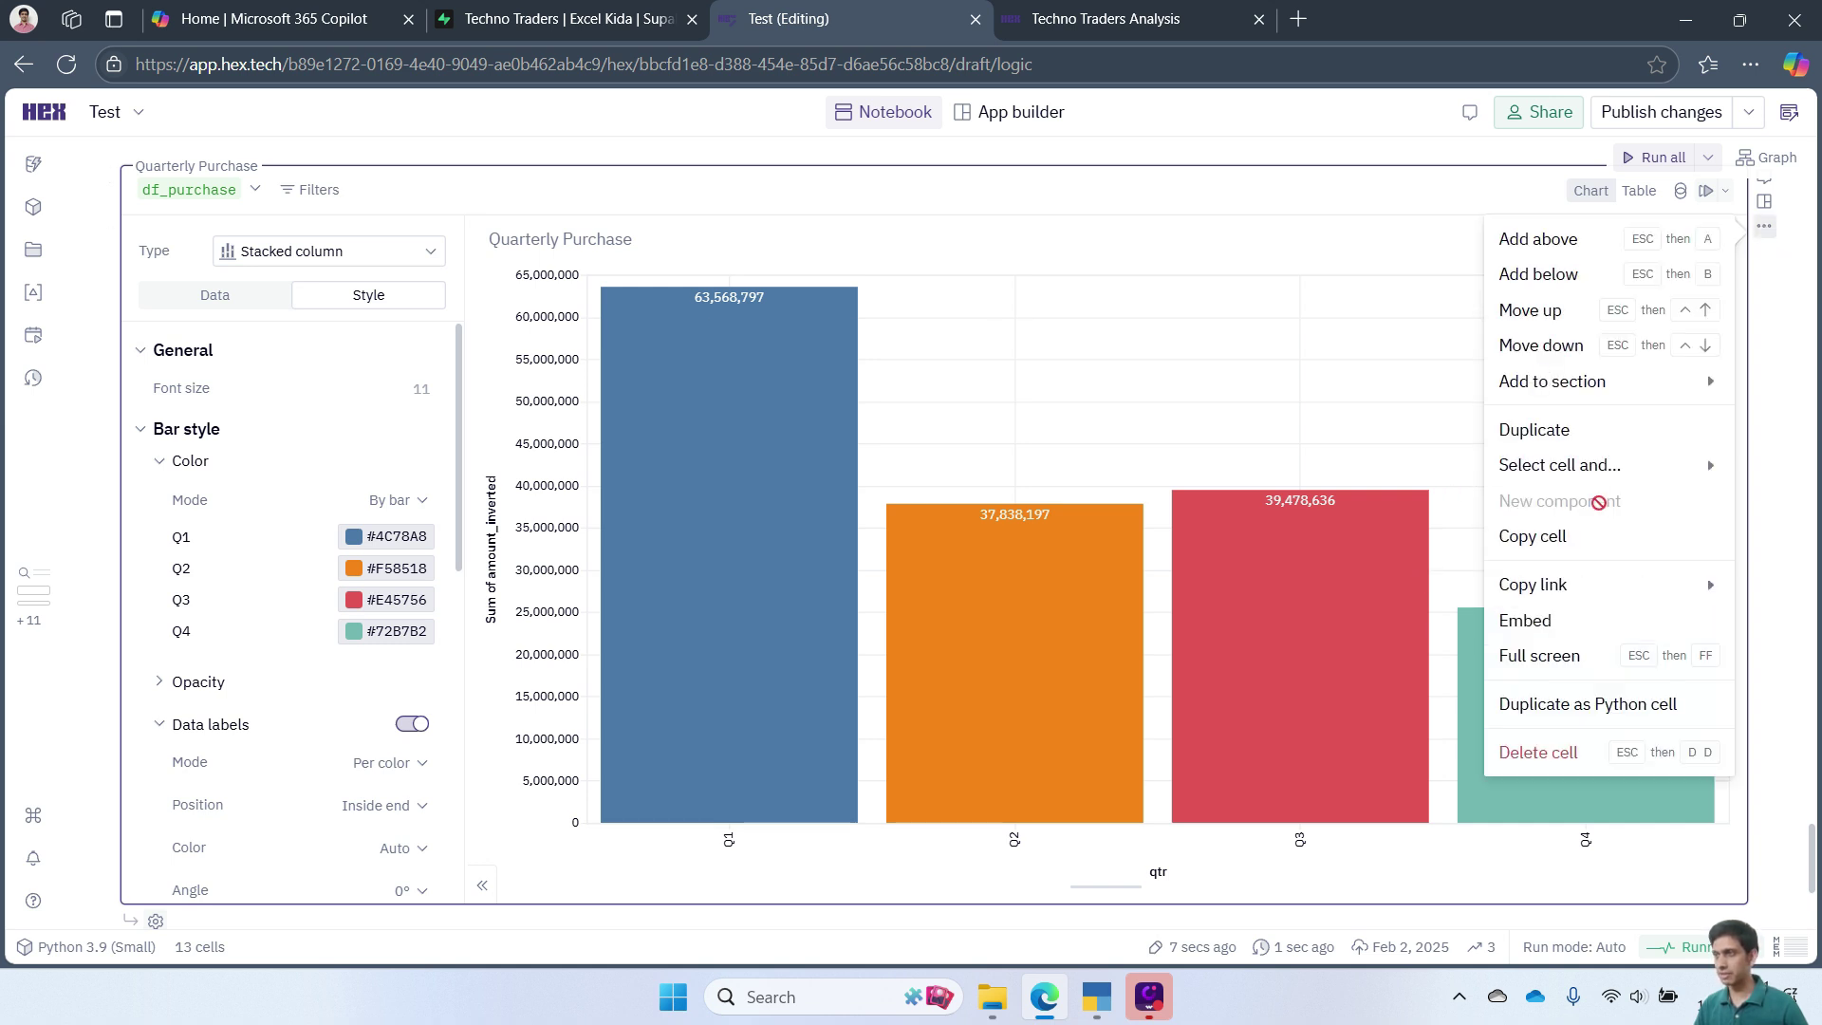
click(1534, 429)
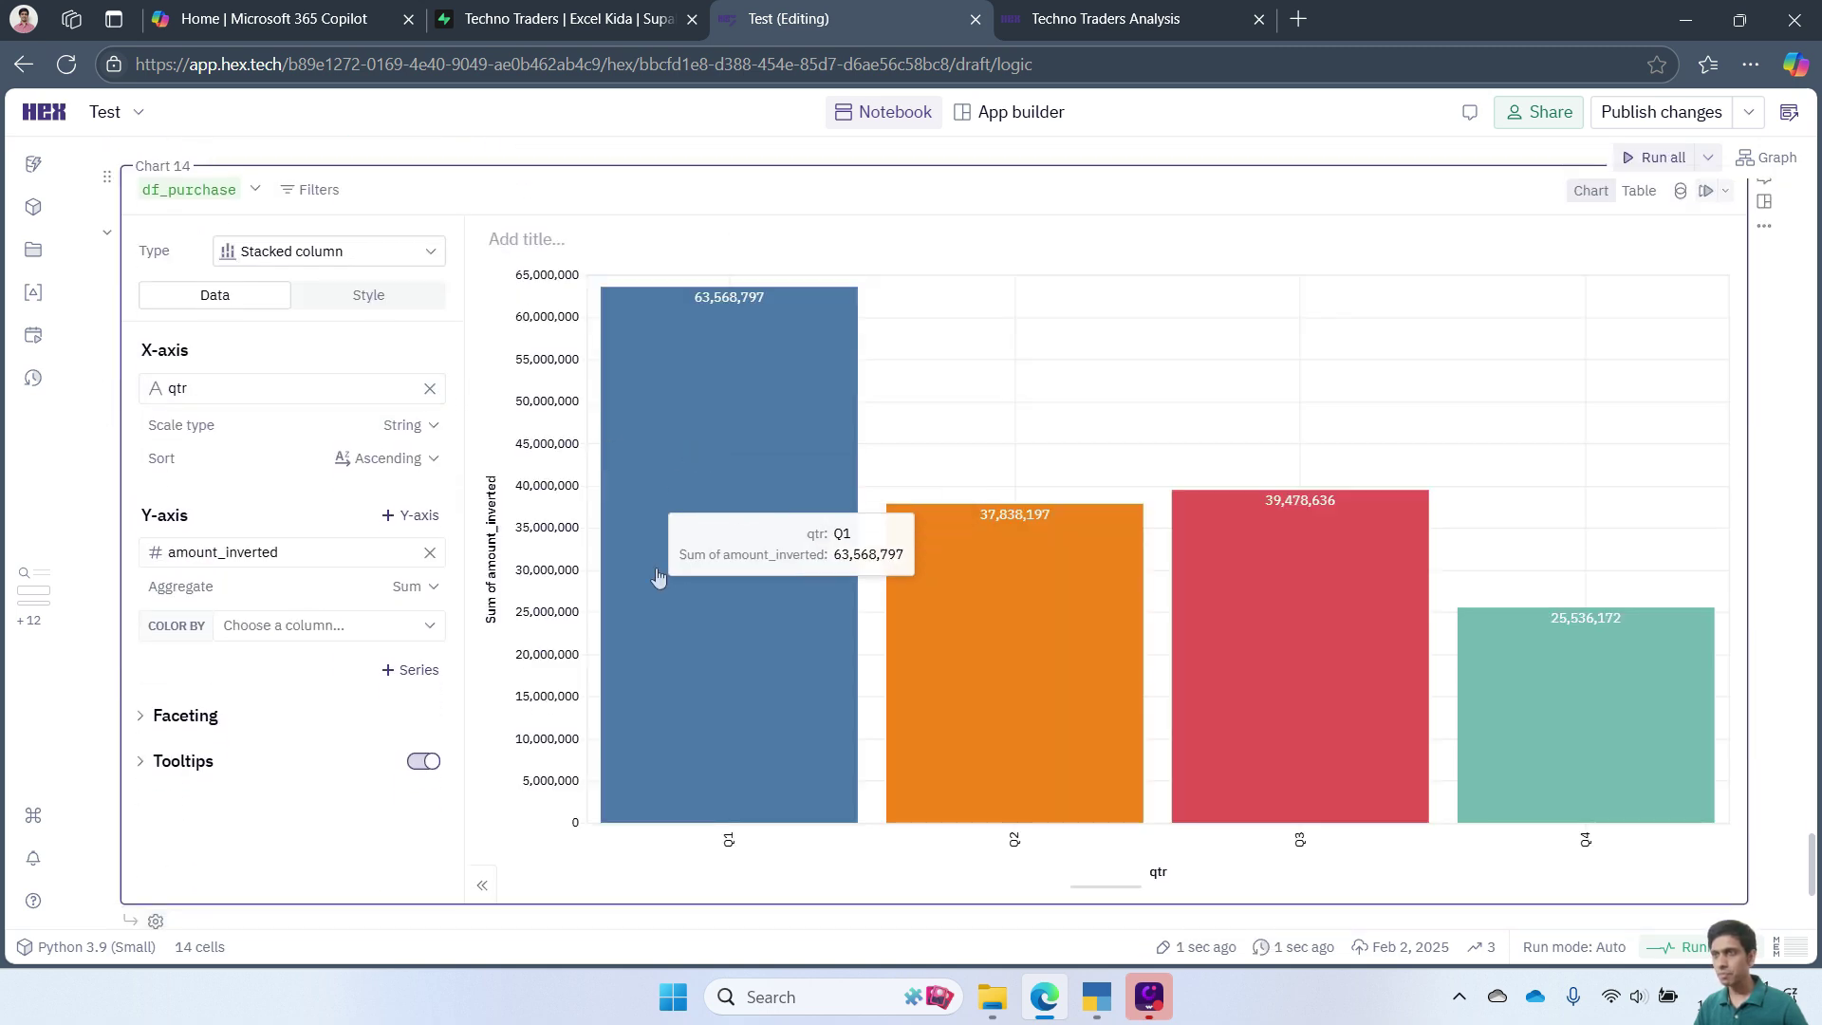
click(430, 390)
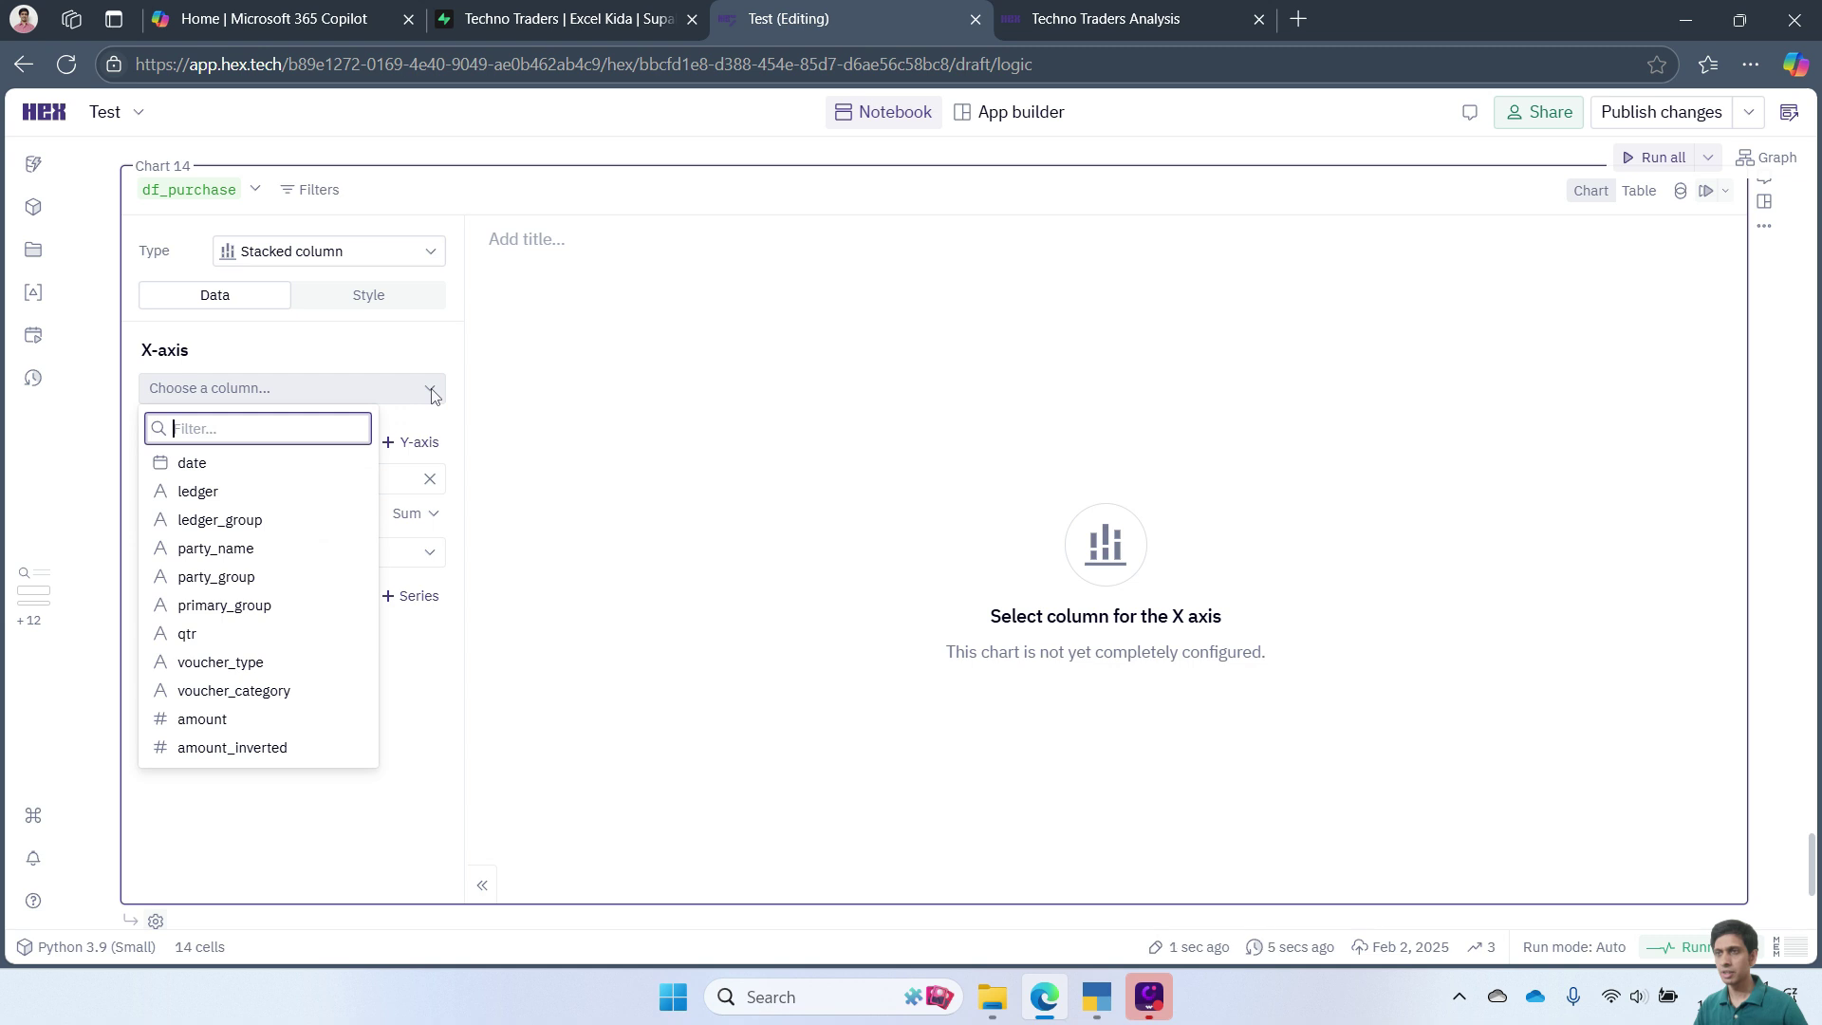
click(191, 461)
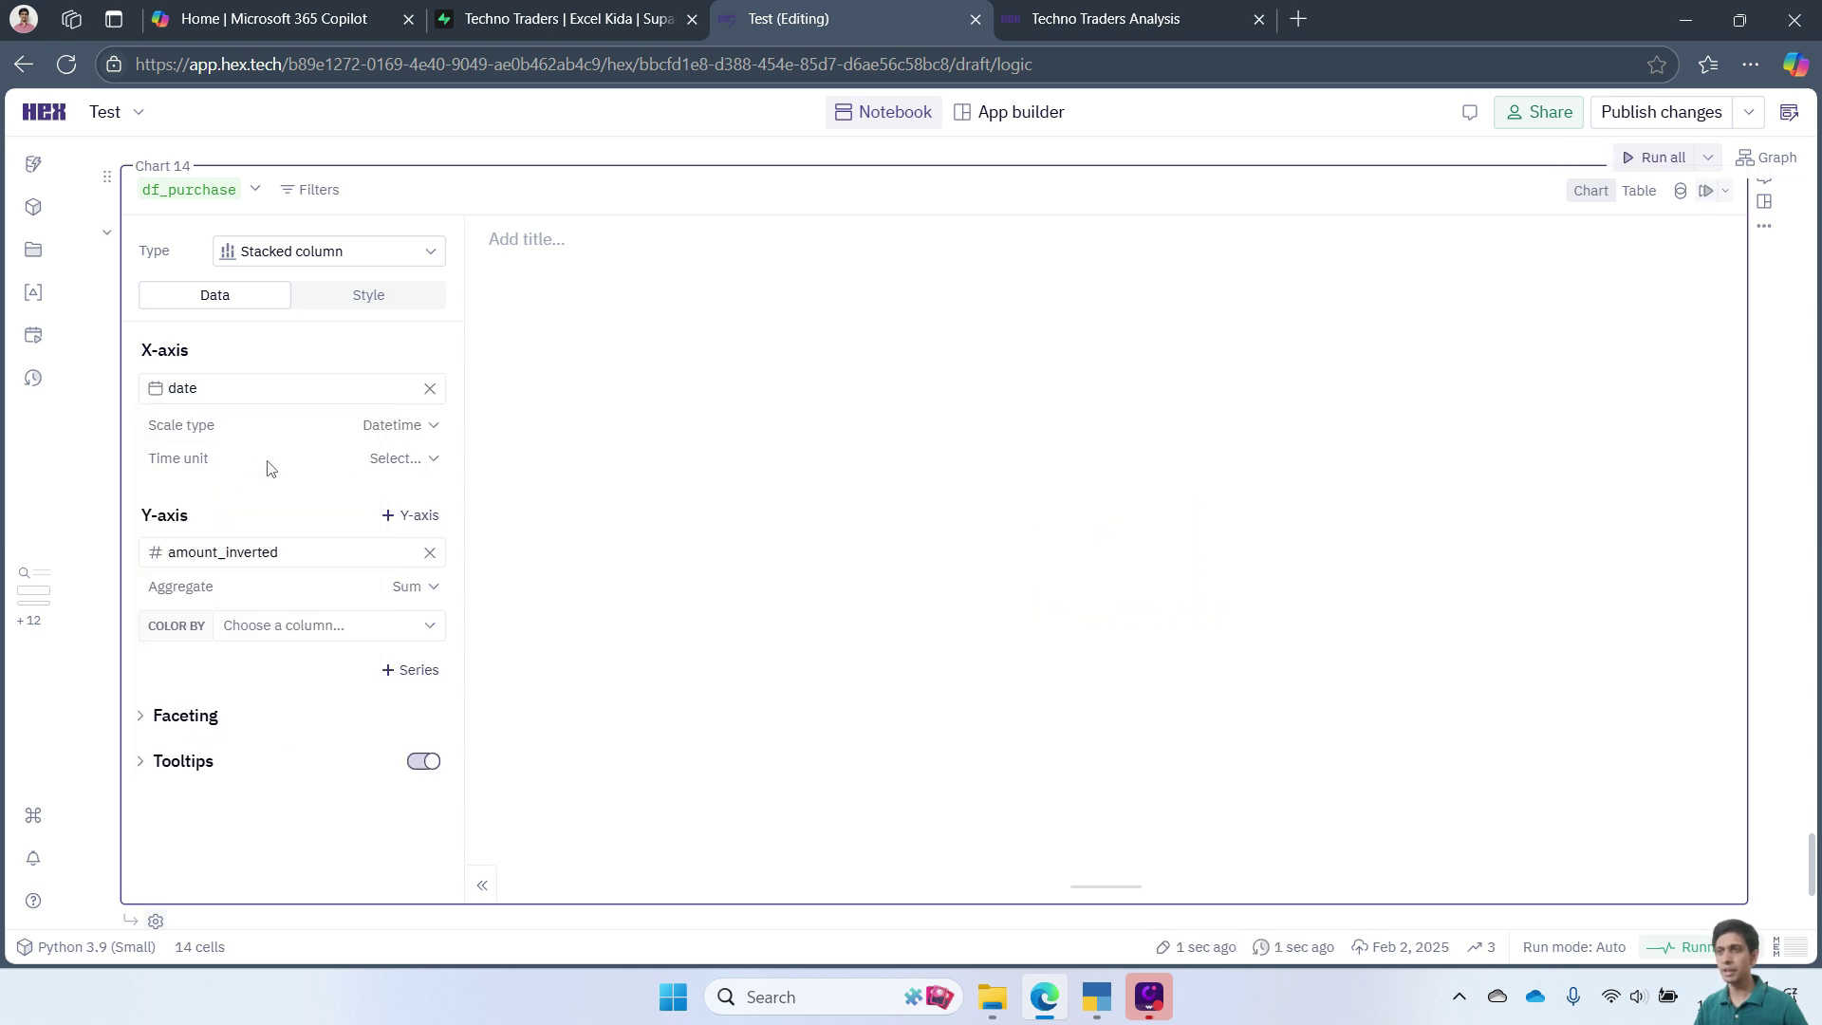
- Set the time unit of the duplicated chart's date axis to Month
click(418, 427)
click(405, 463)
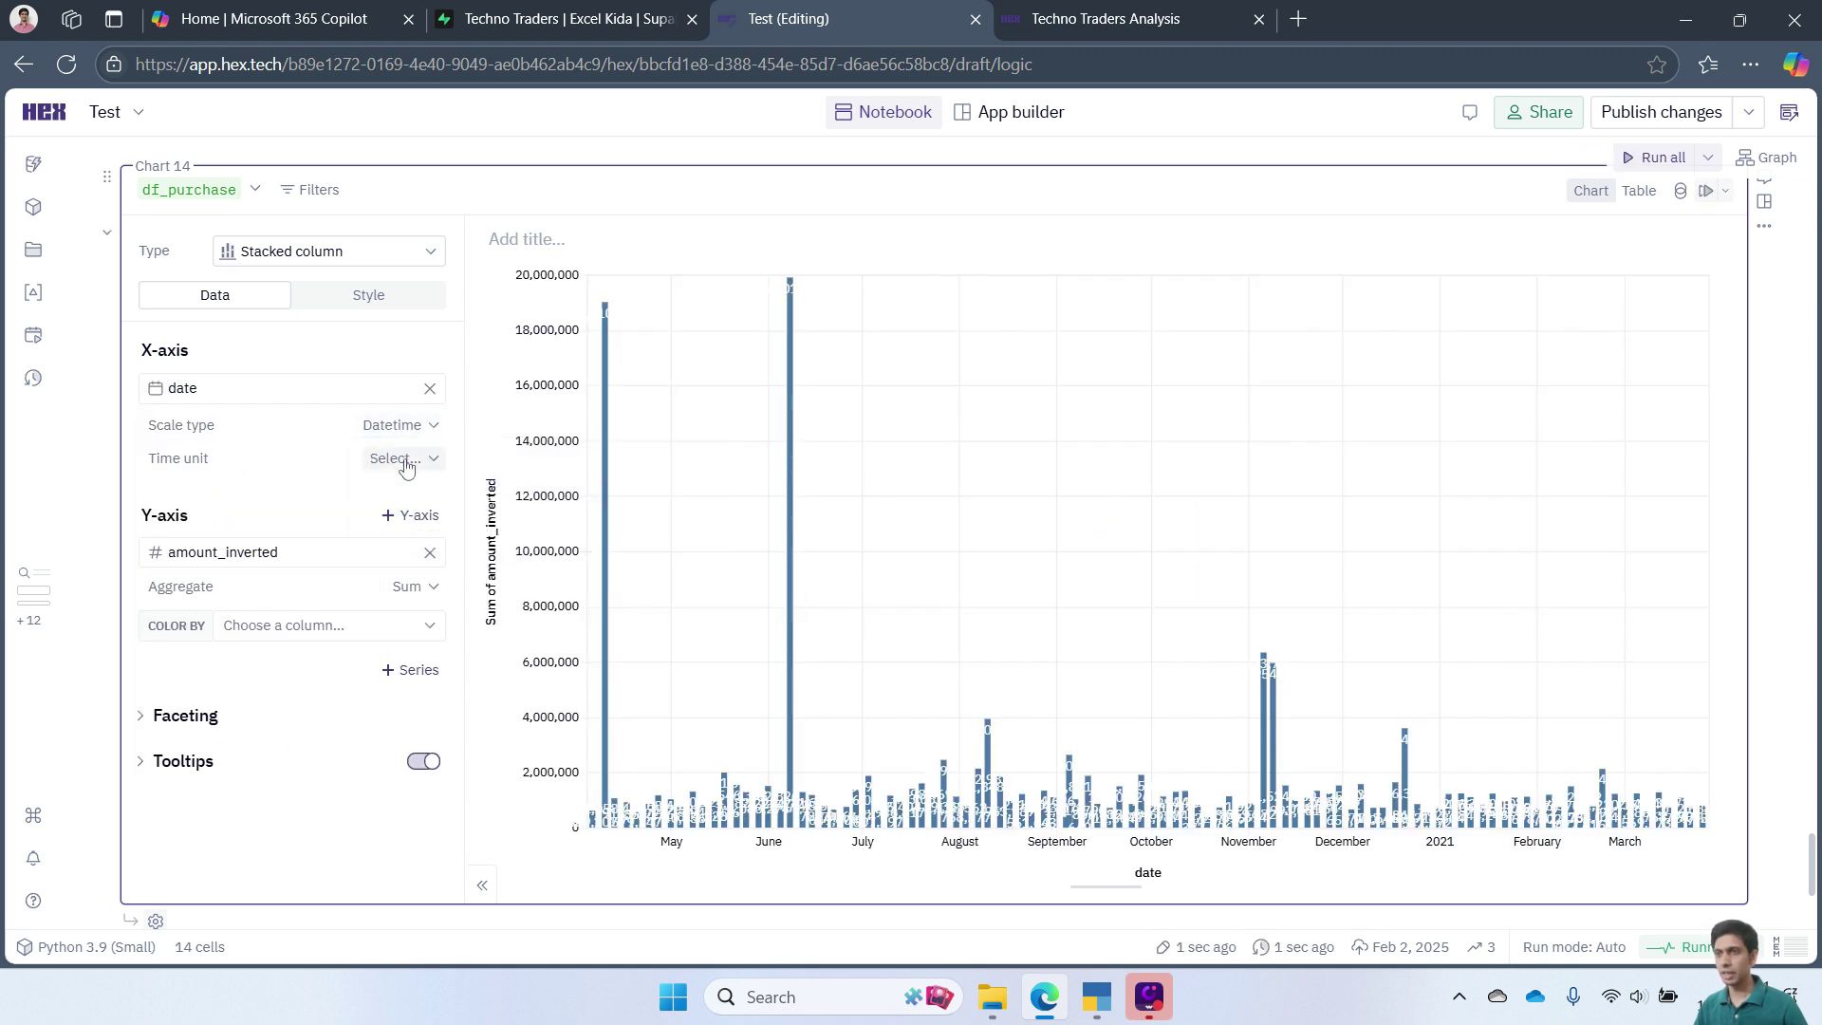
click(433, 461)
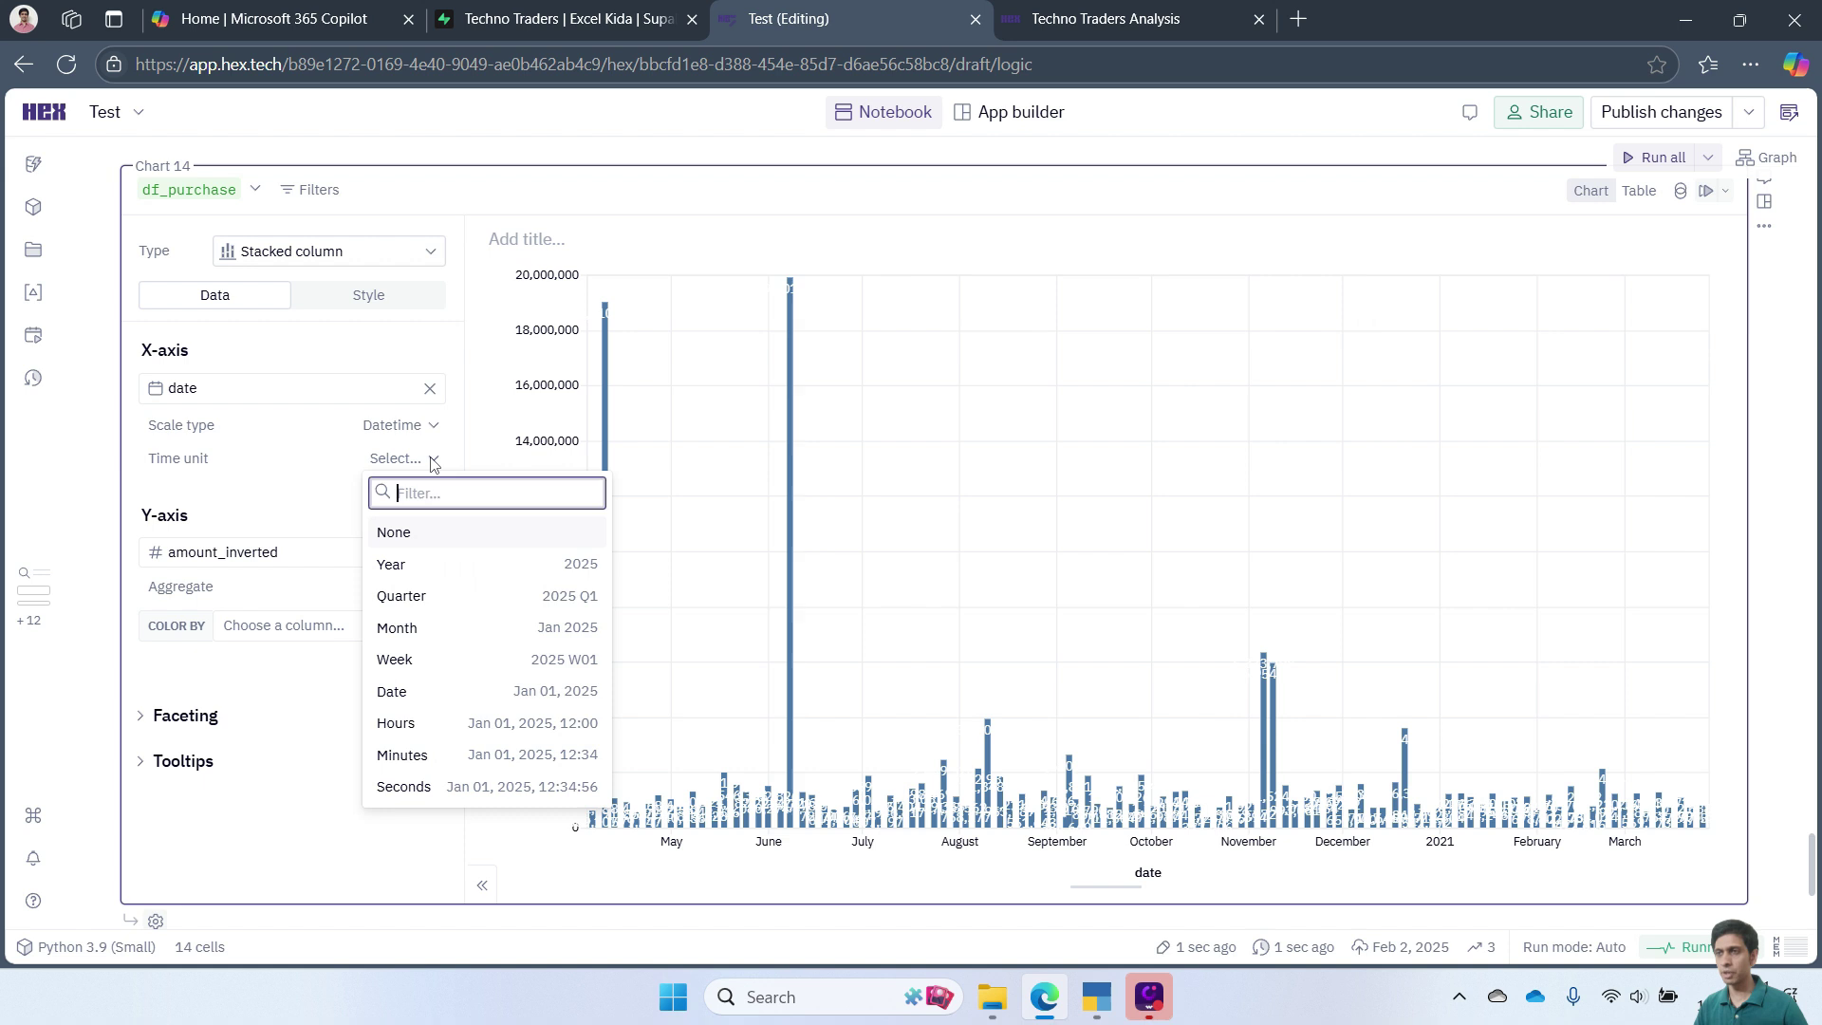
click(423, 631)
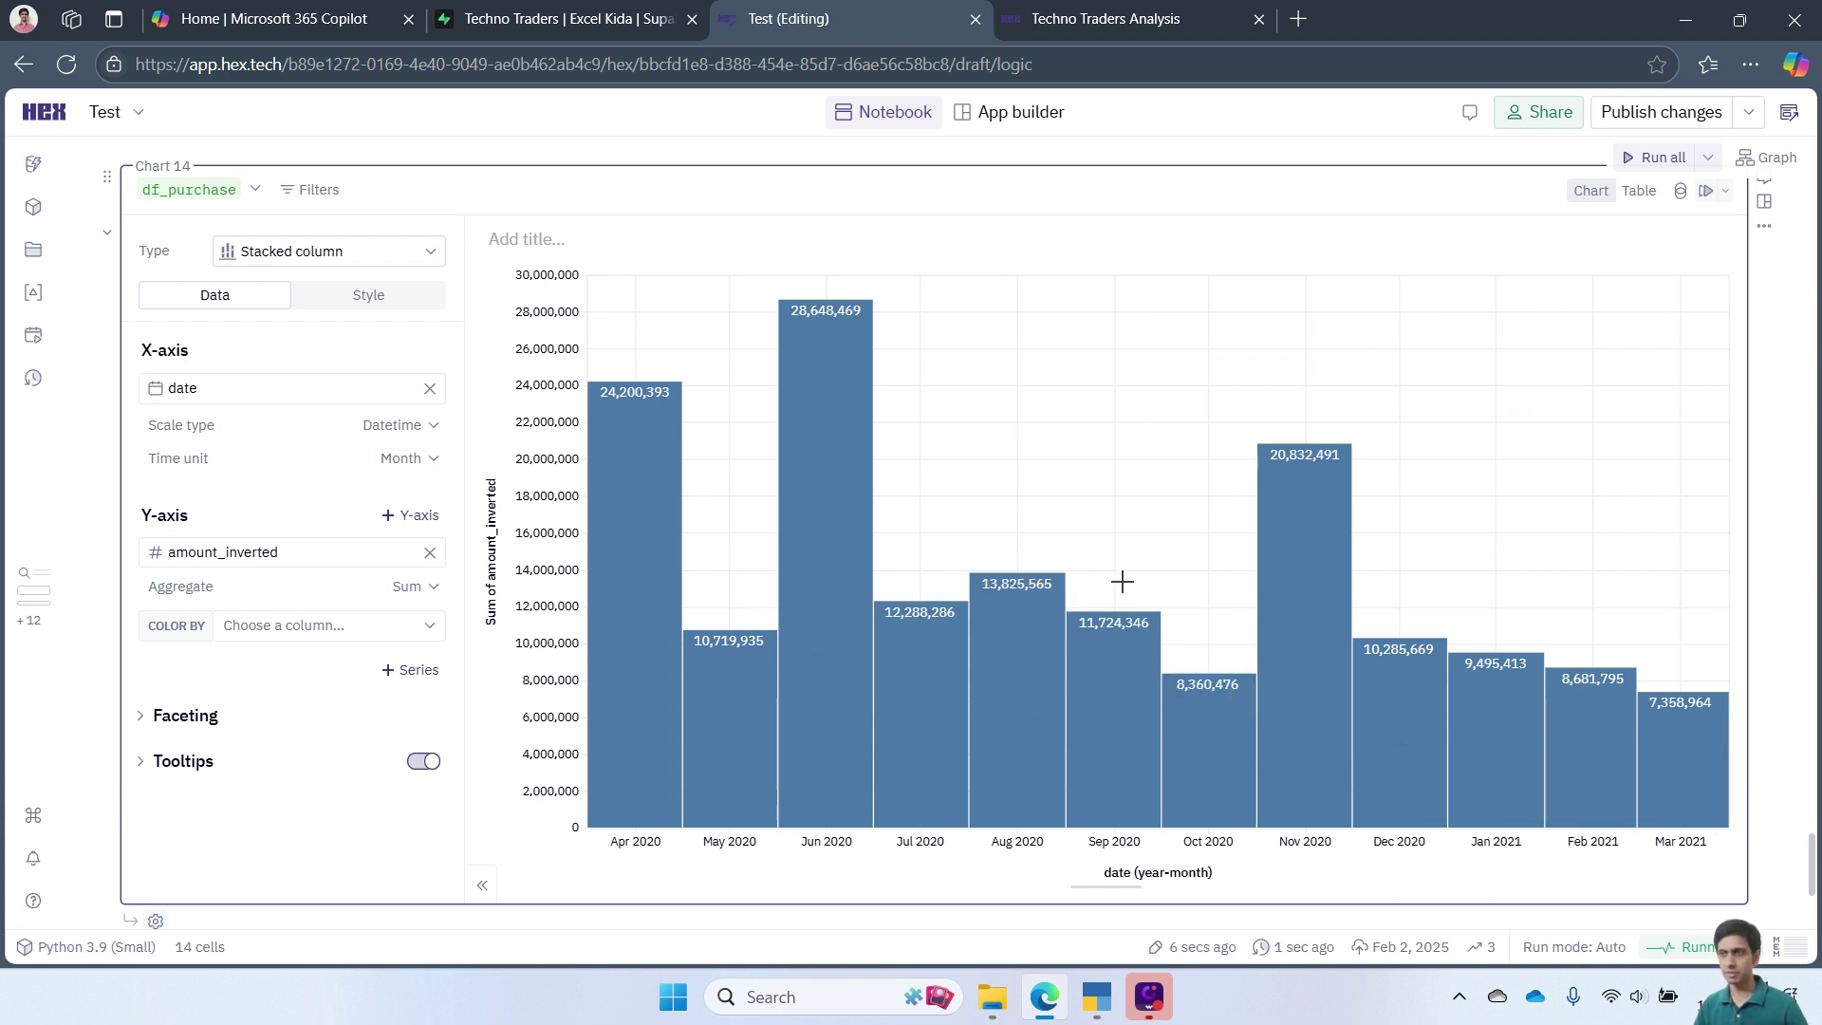
- Title the monthly chart "Monthly Sales"
scroll(887, 440, down, 3)
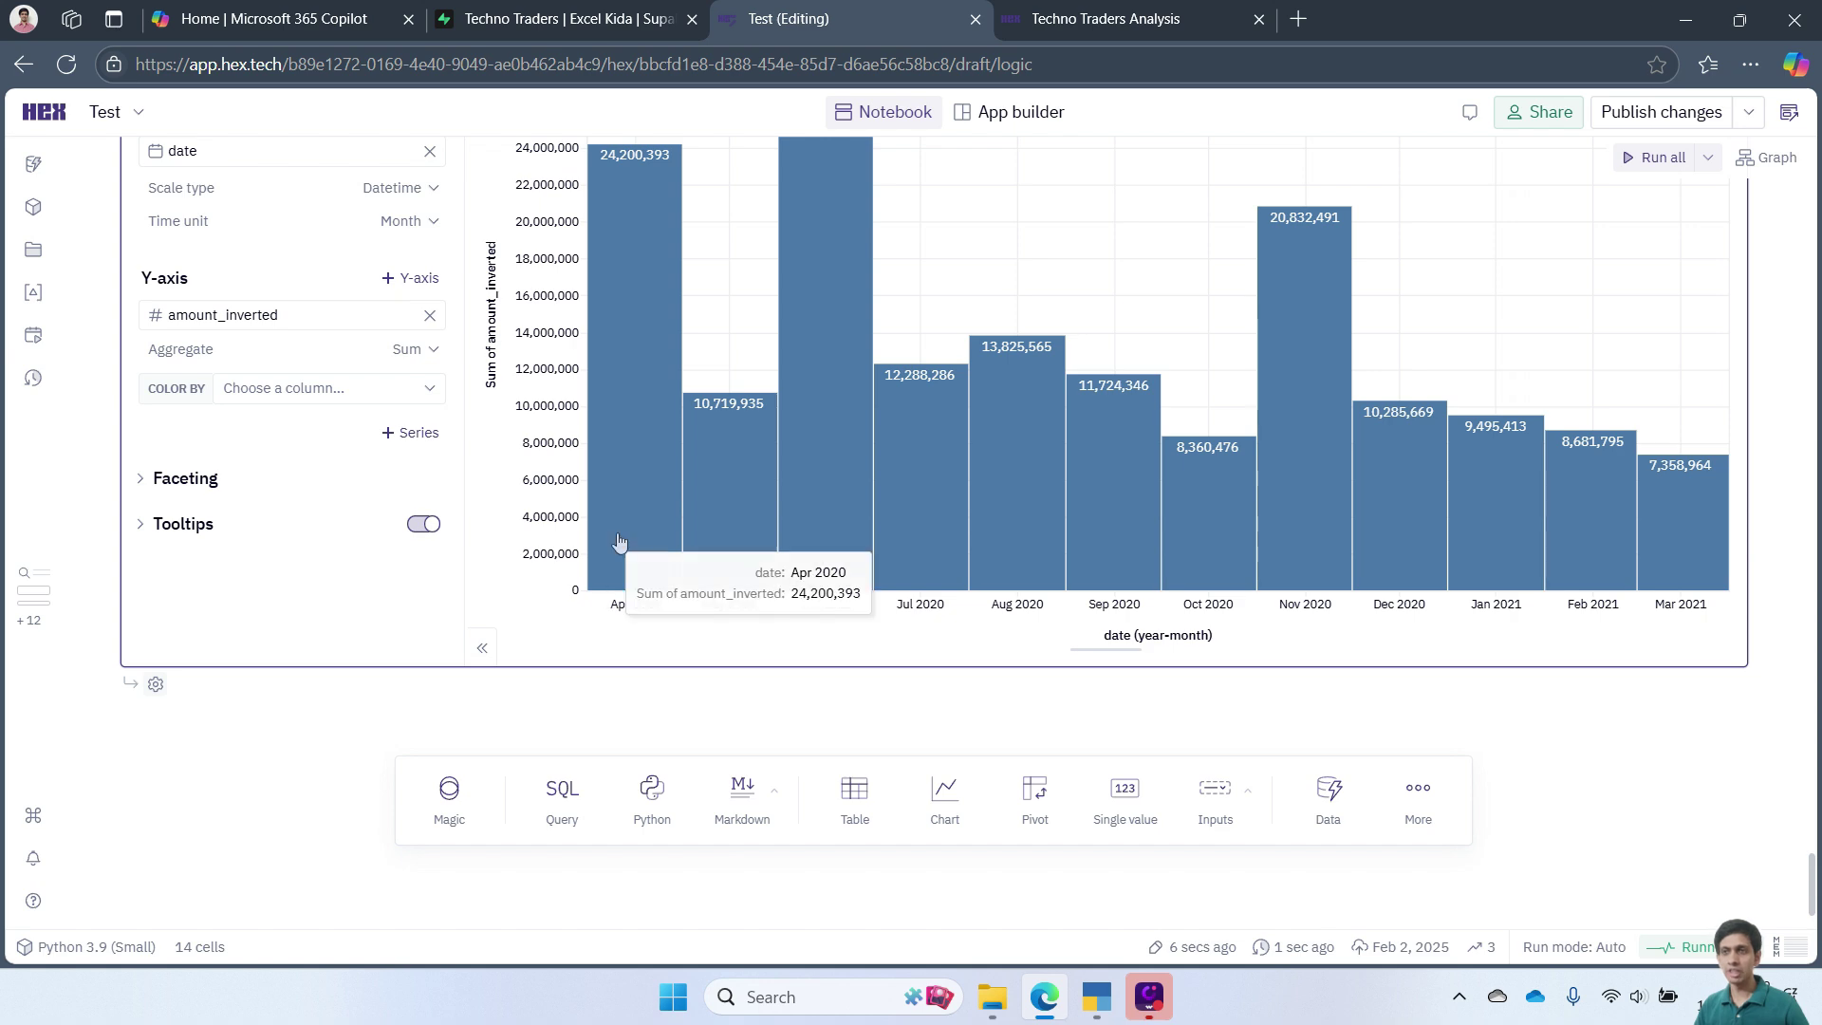
scroll(983, 568, up, 3)
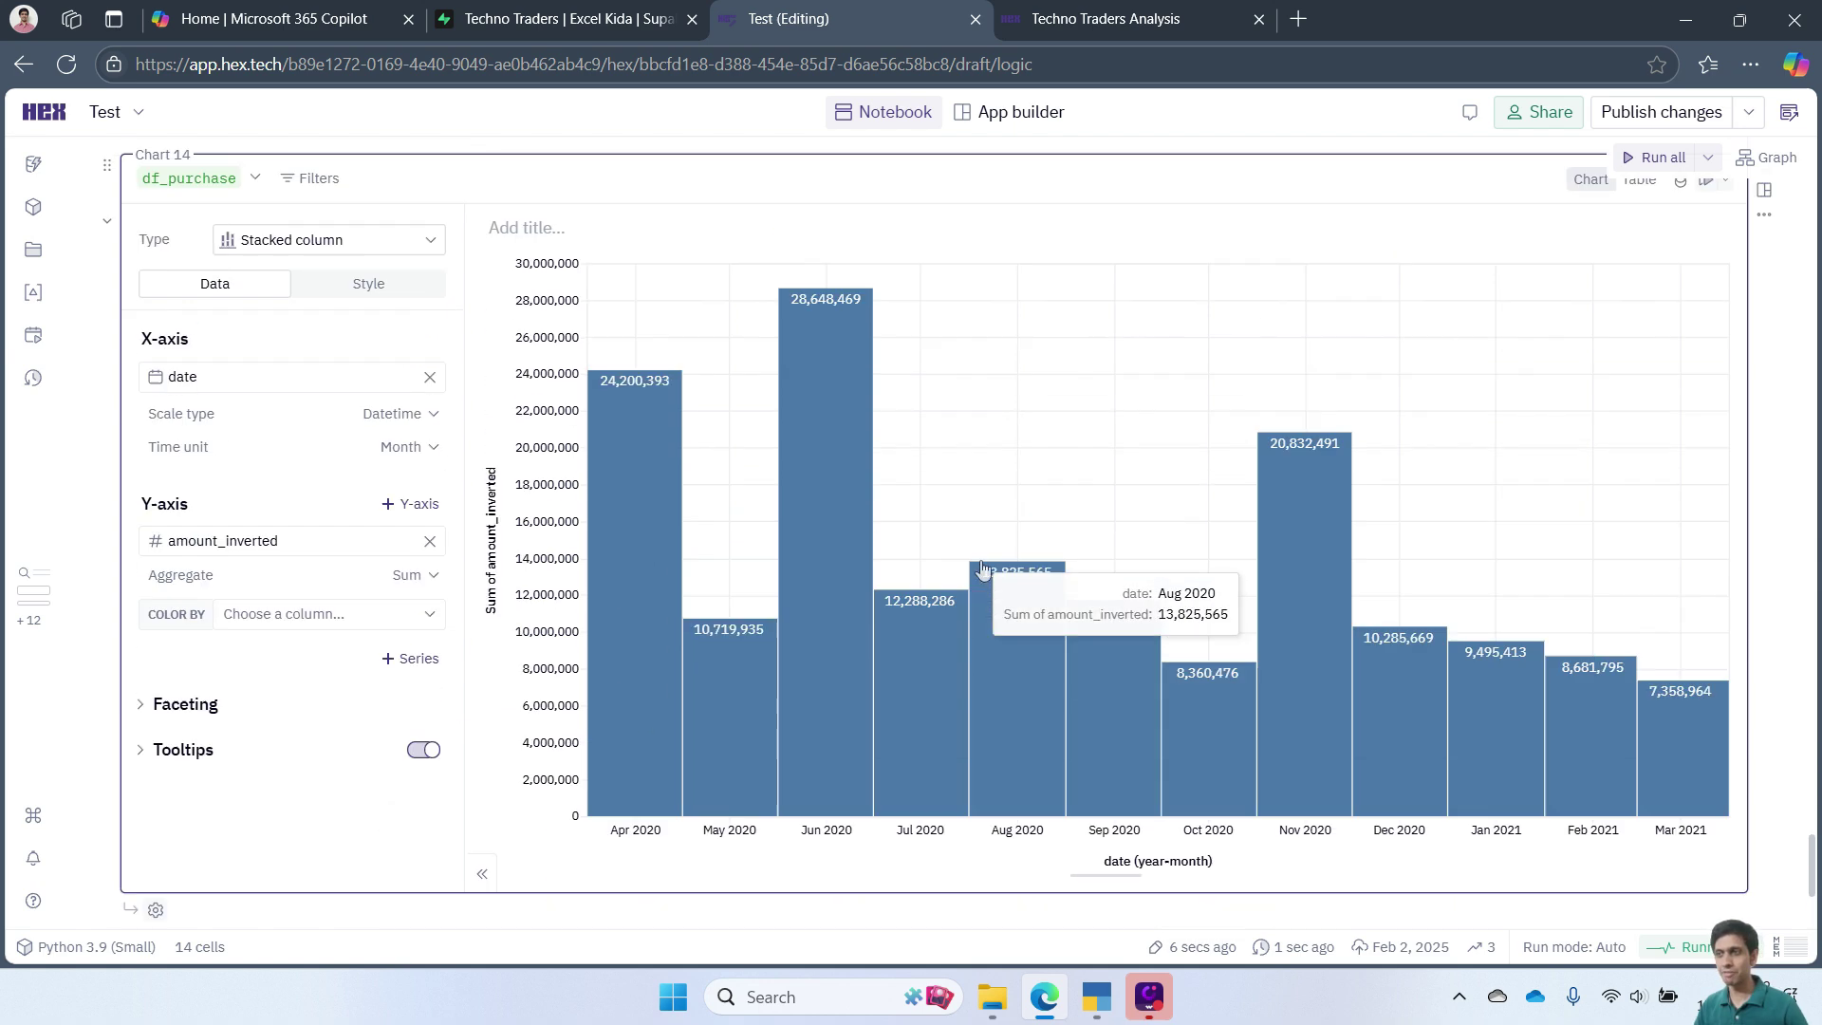
scroll(982, 568, up, 2)
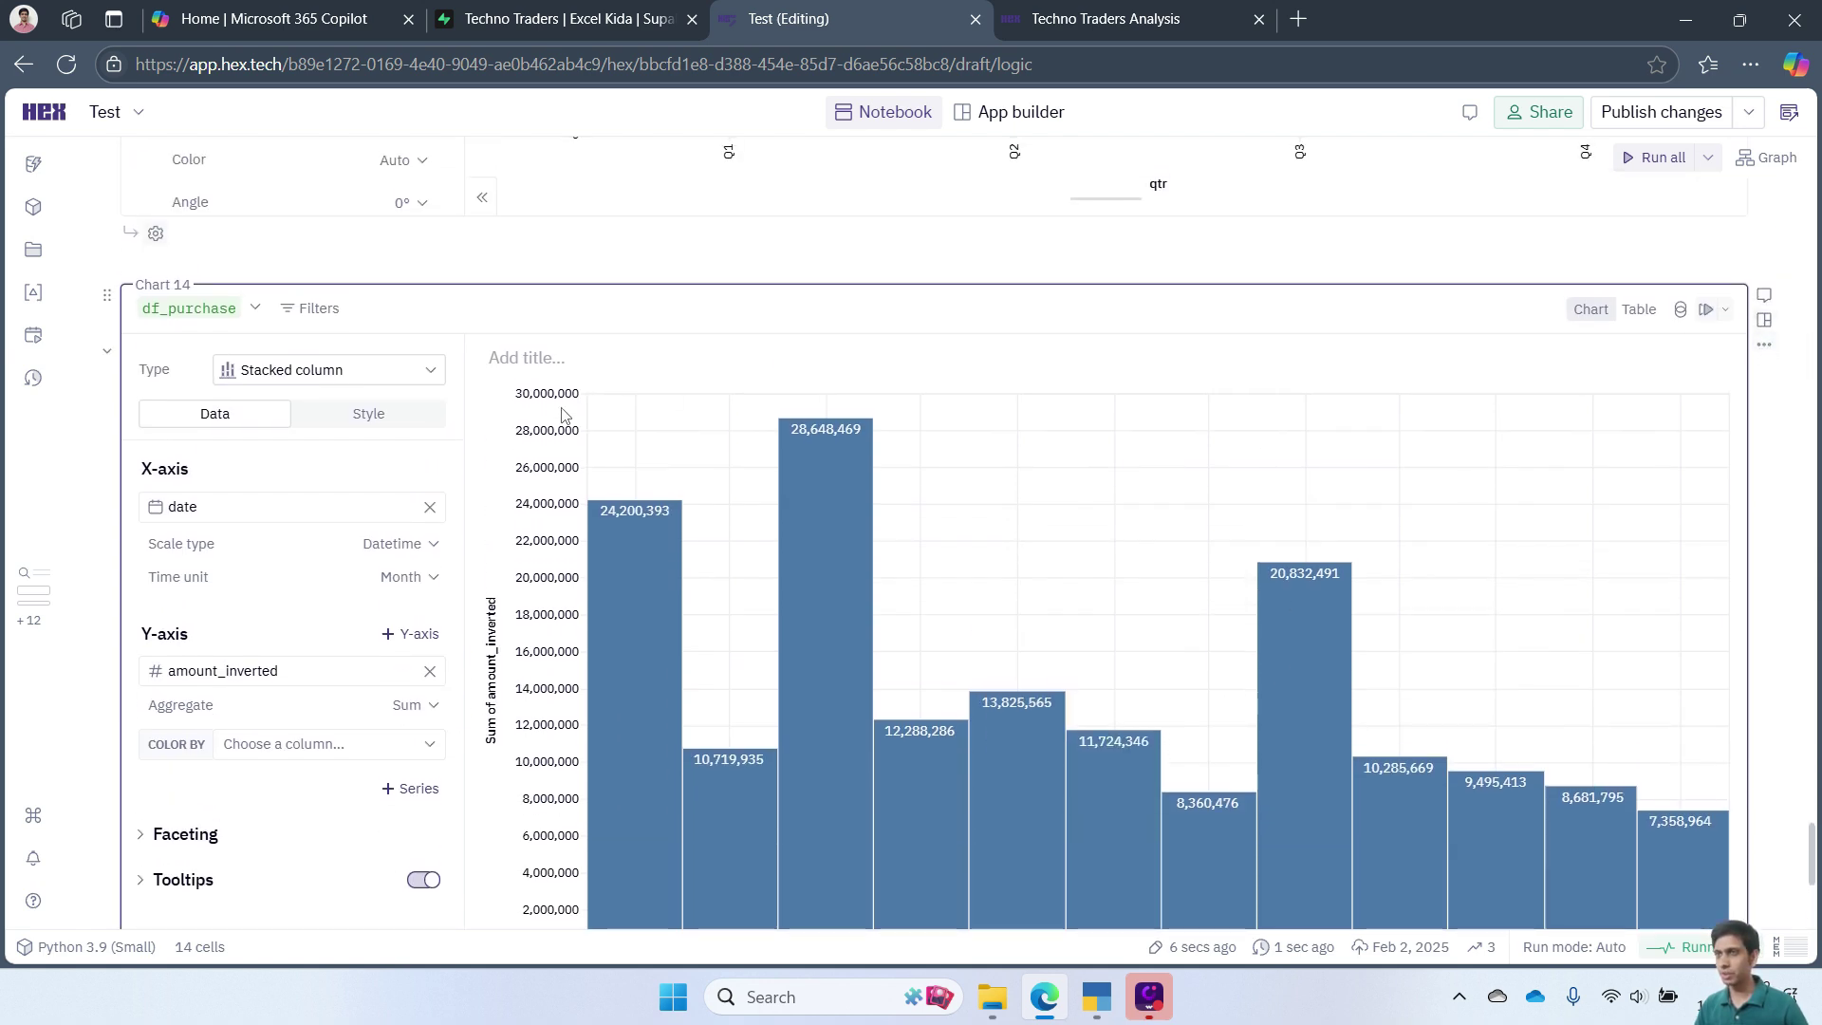
click(531, 359)
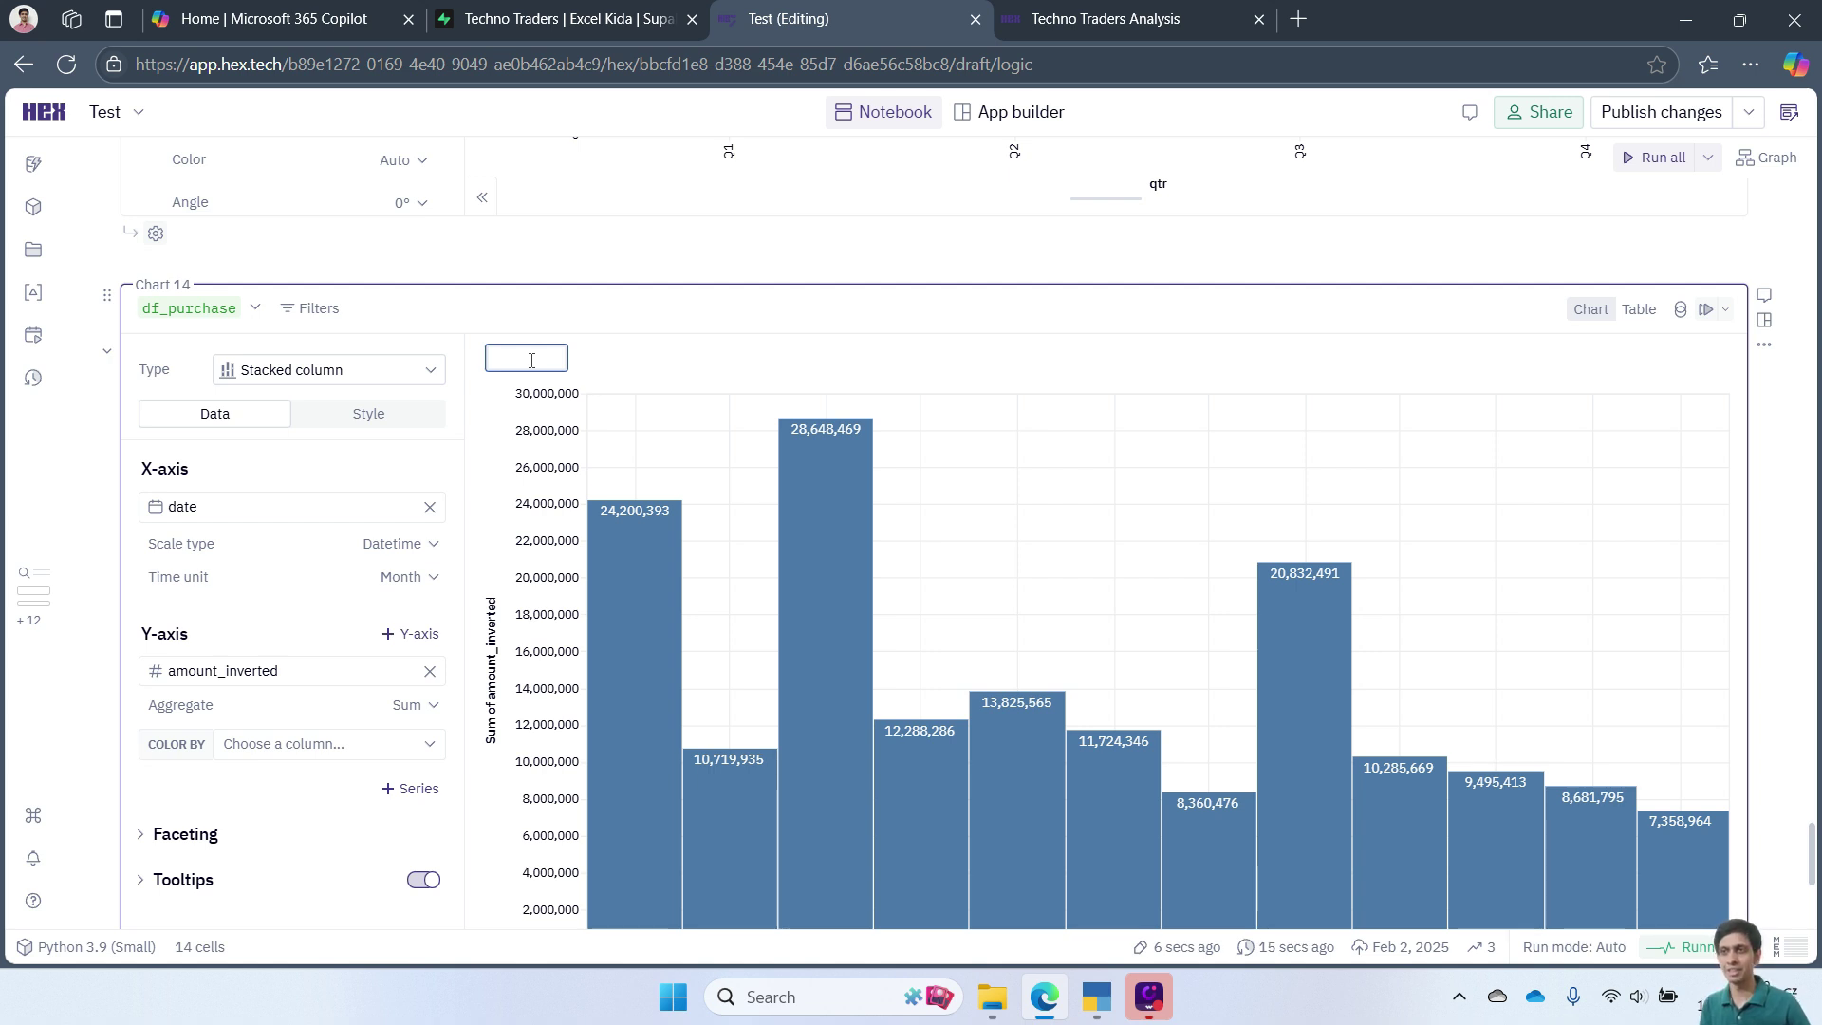
text(Month)
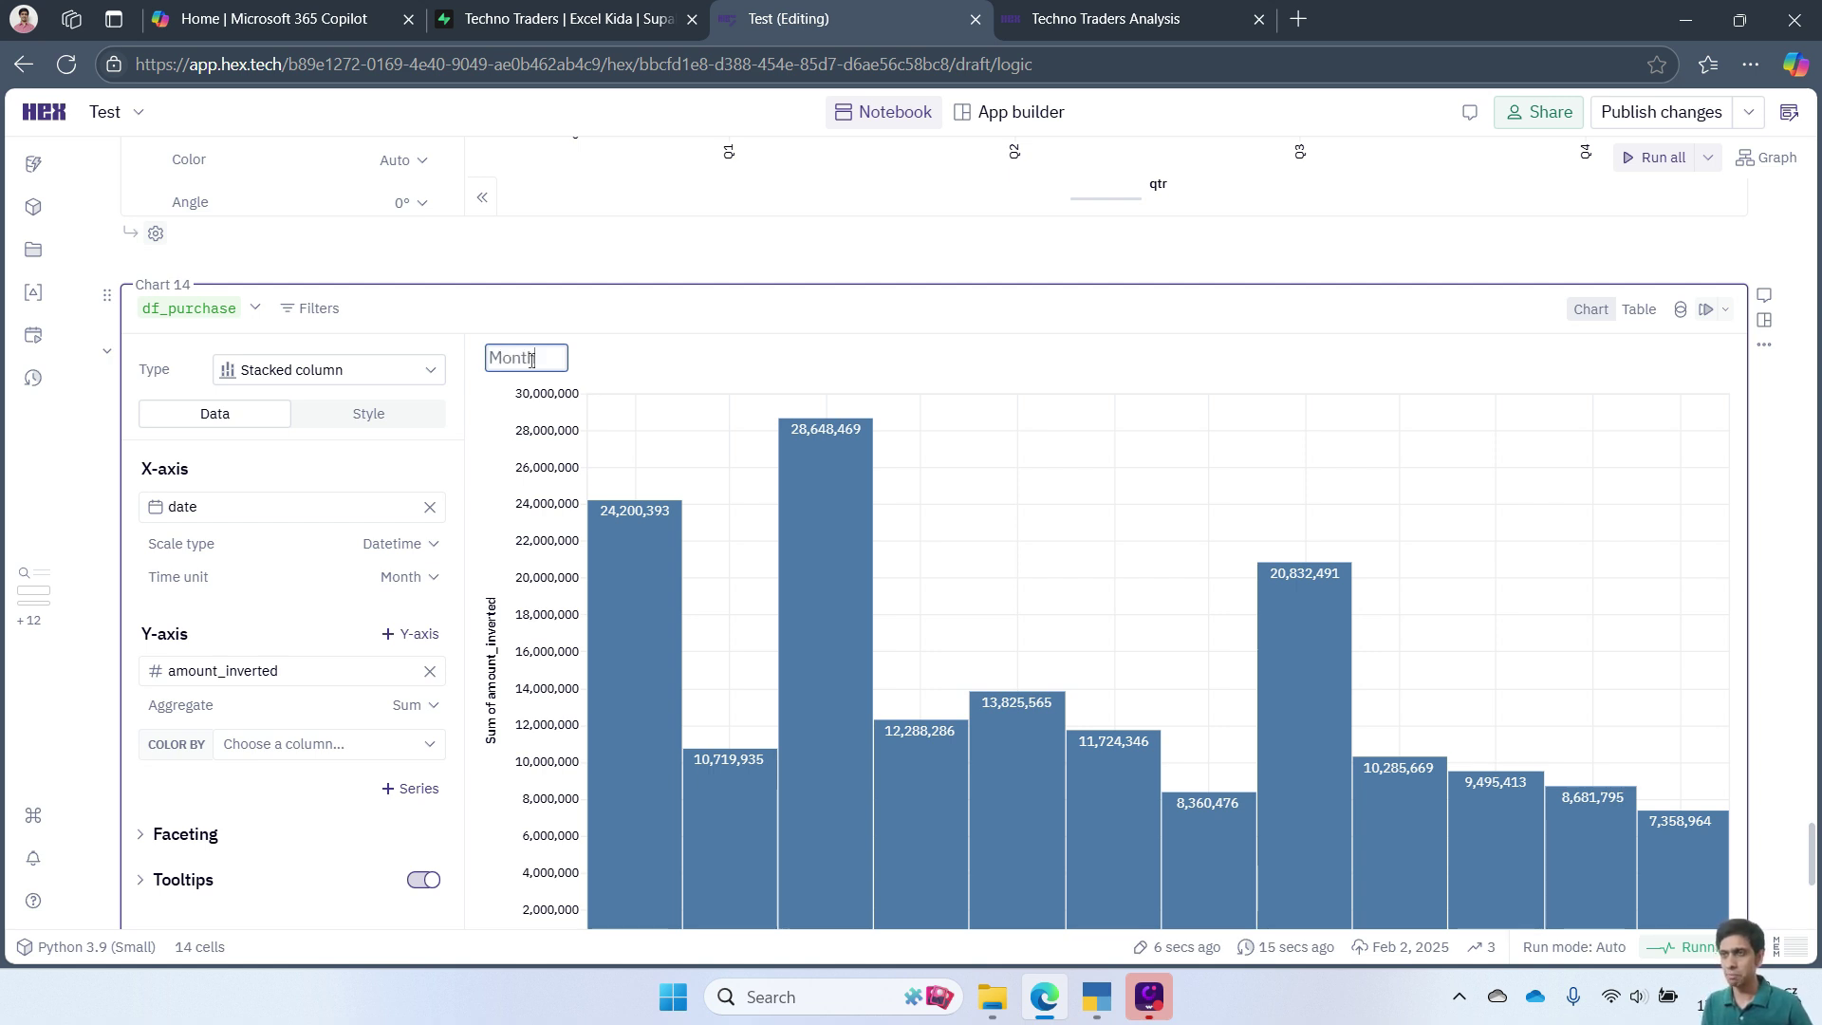
text(ly Sales)
key(Return)
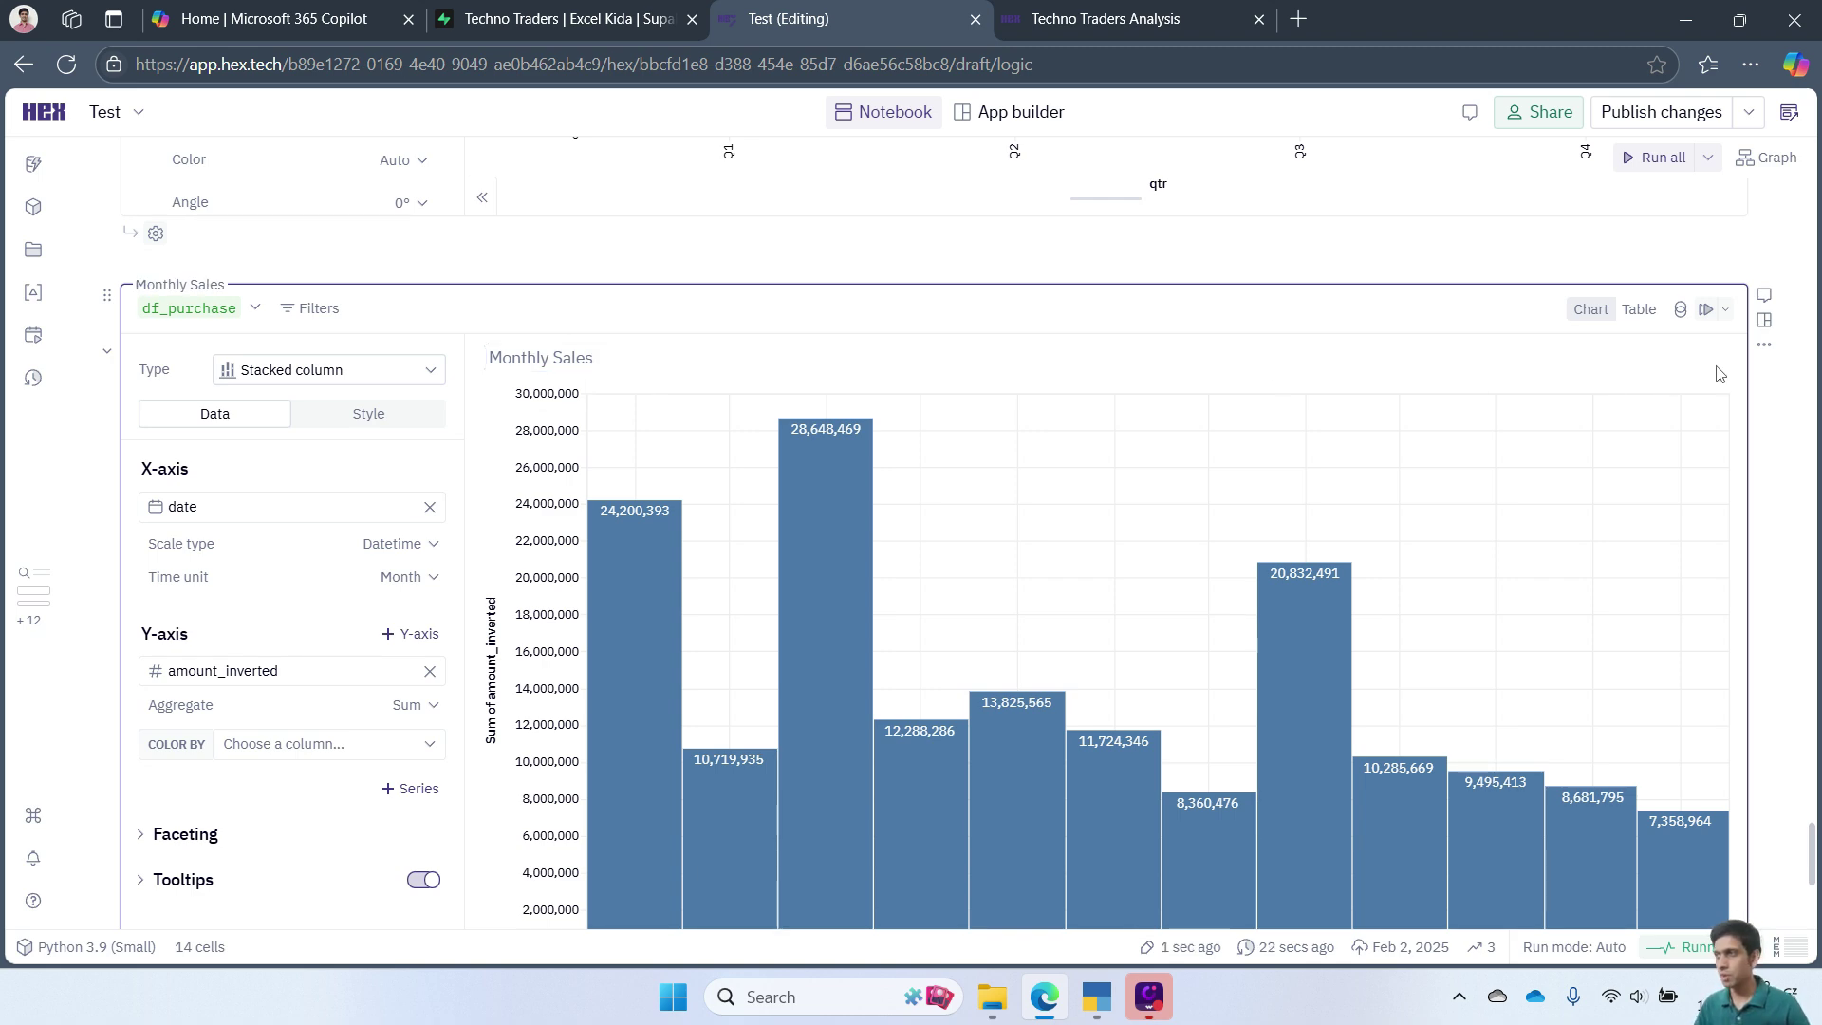
- Duplicate the Monthly Sales chart cell and view the chart types available for the copy
click(1765, 346)
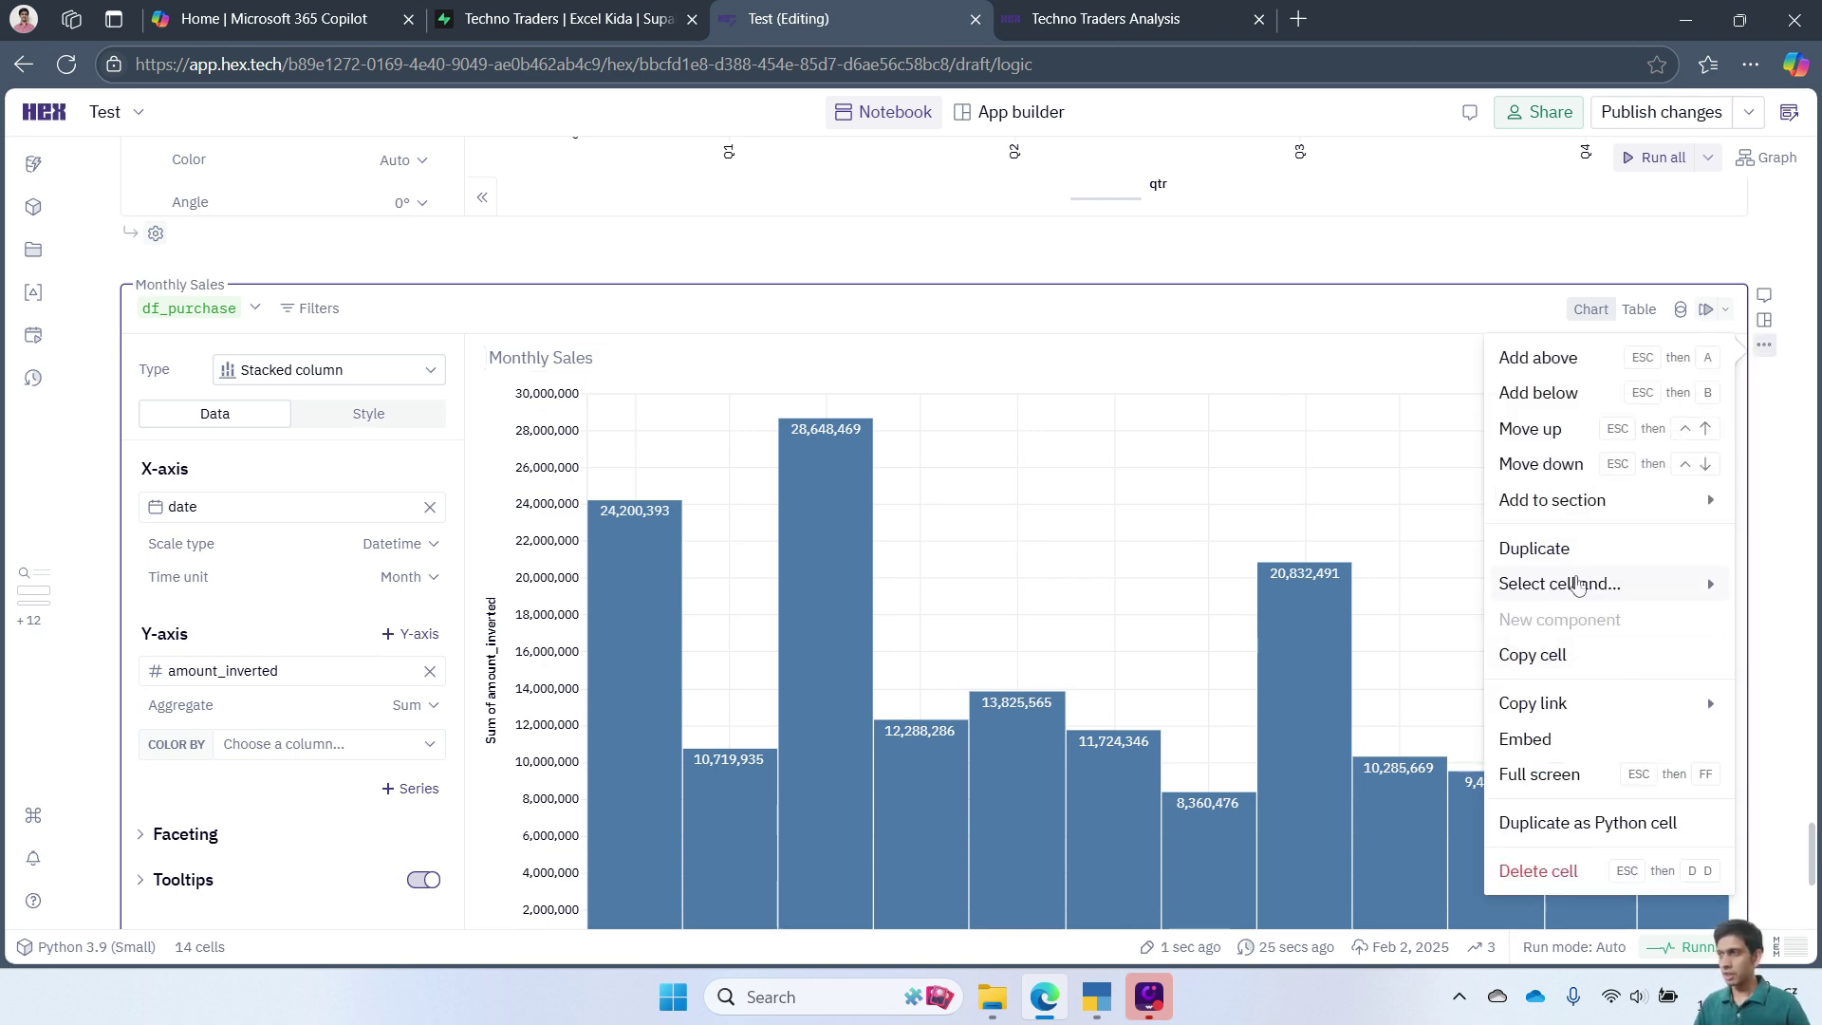
click(1535, 548)
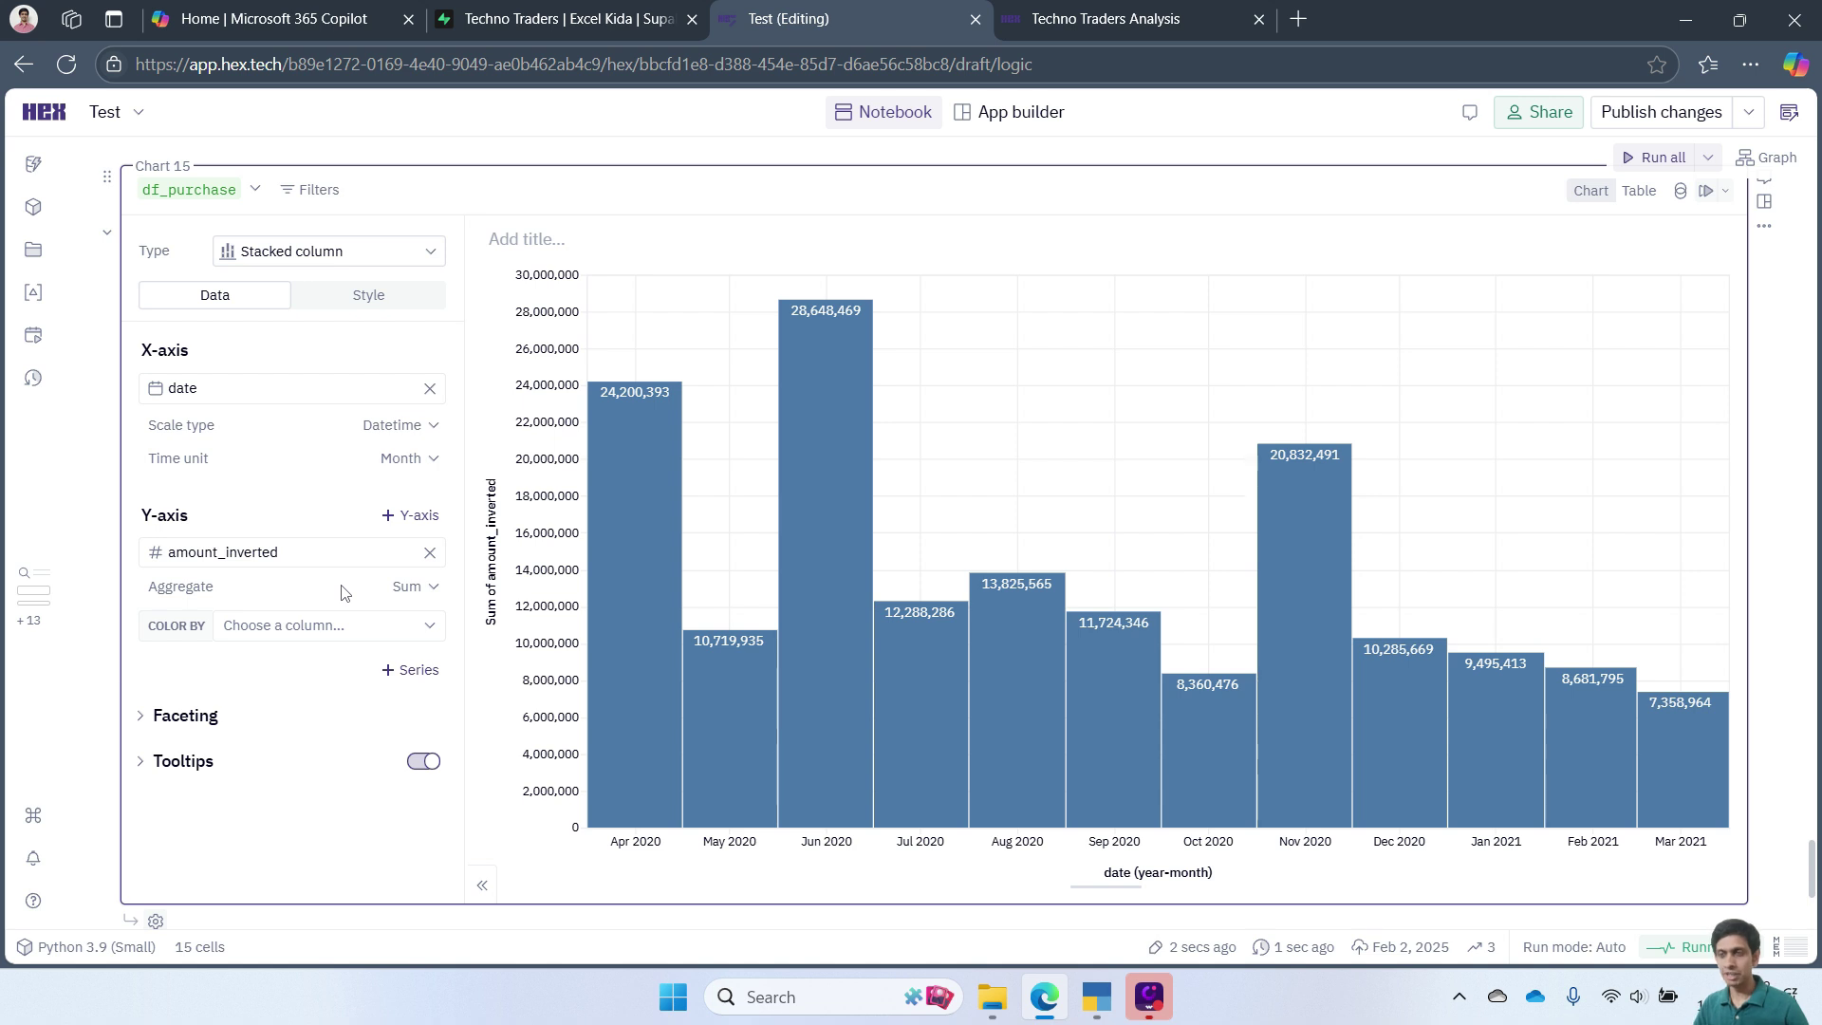
click(376, 263)
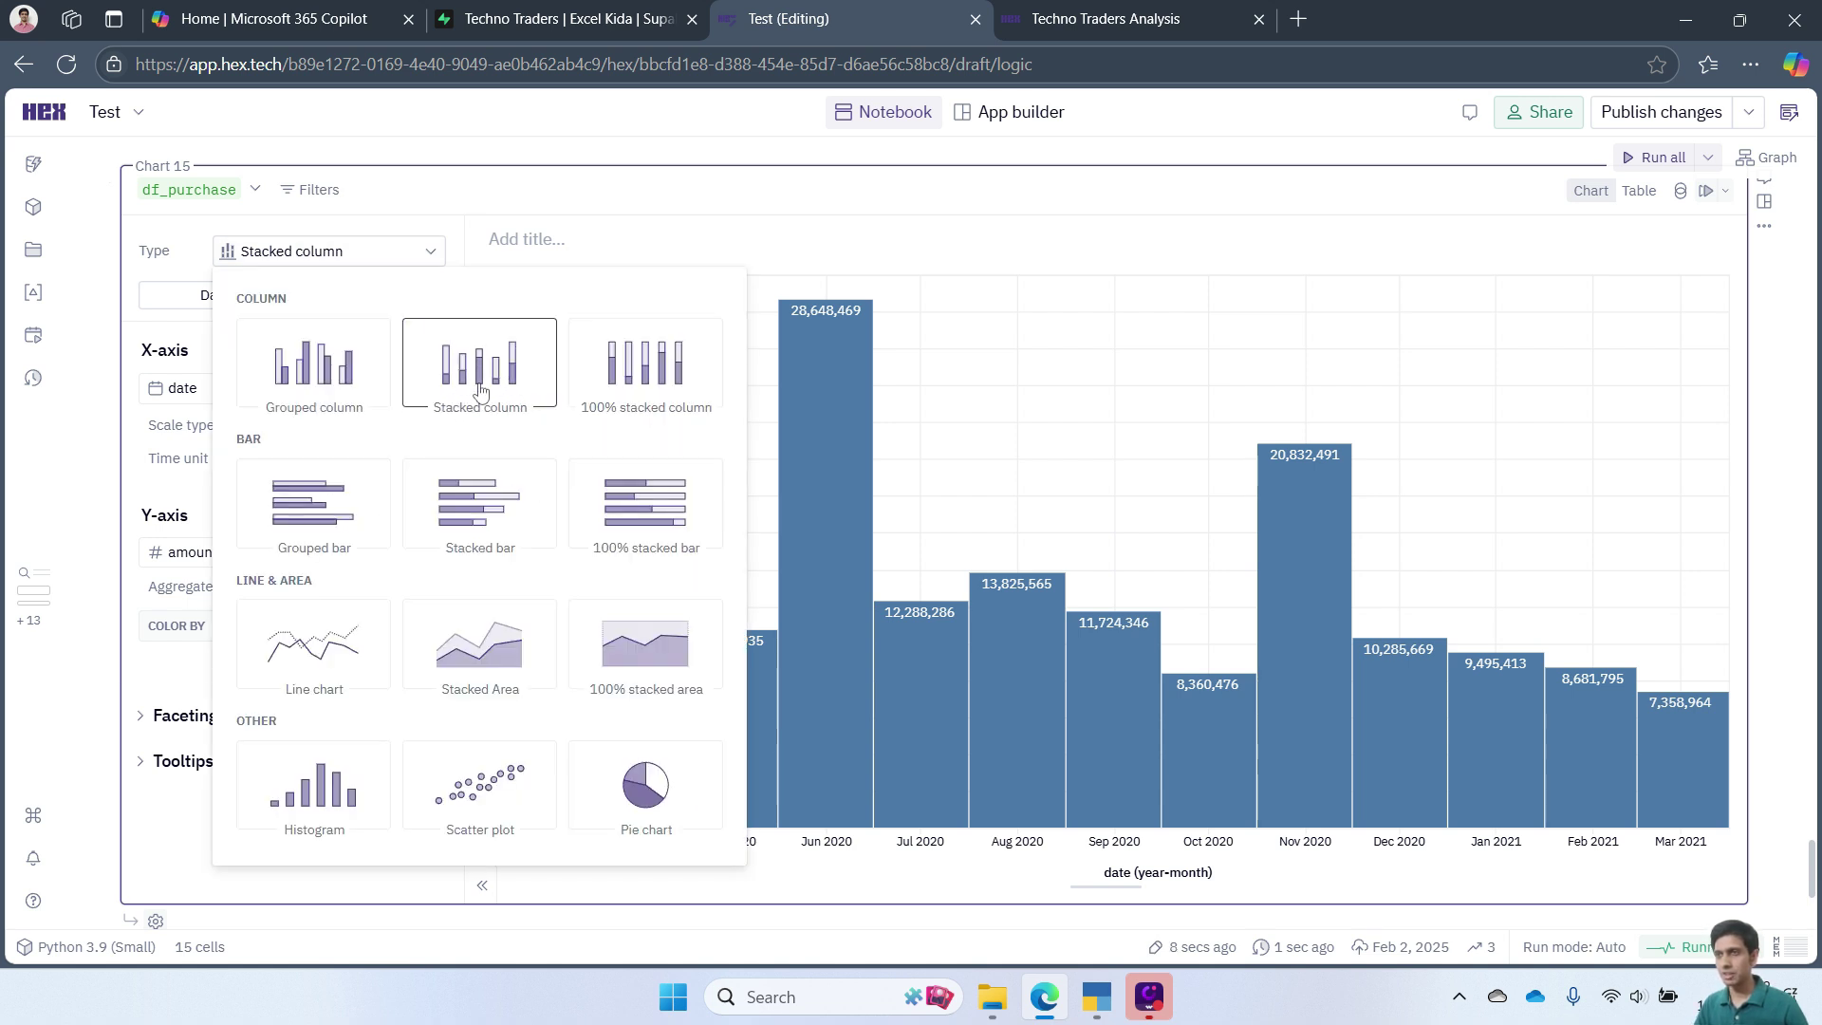
click(685, 201)
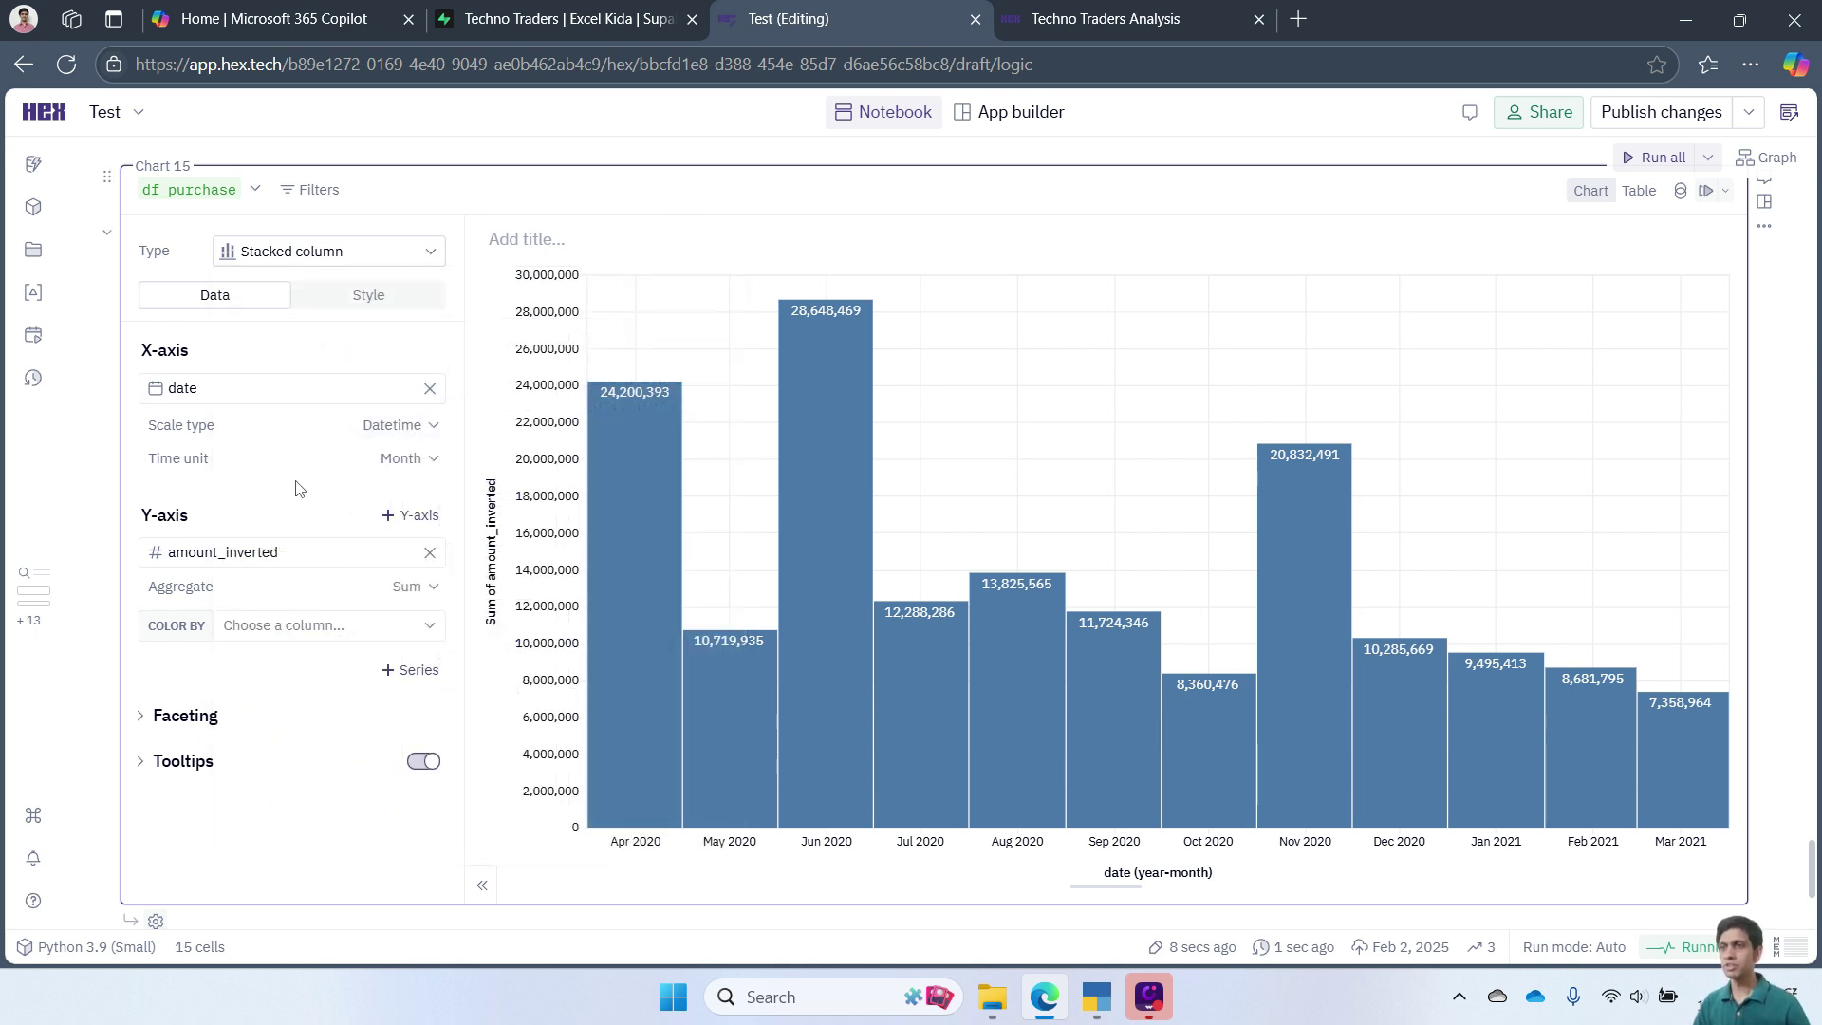
- Color the duplicated monthly chart by party_name and rename its legend title "Supplier"
click(414, 635)
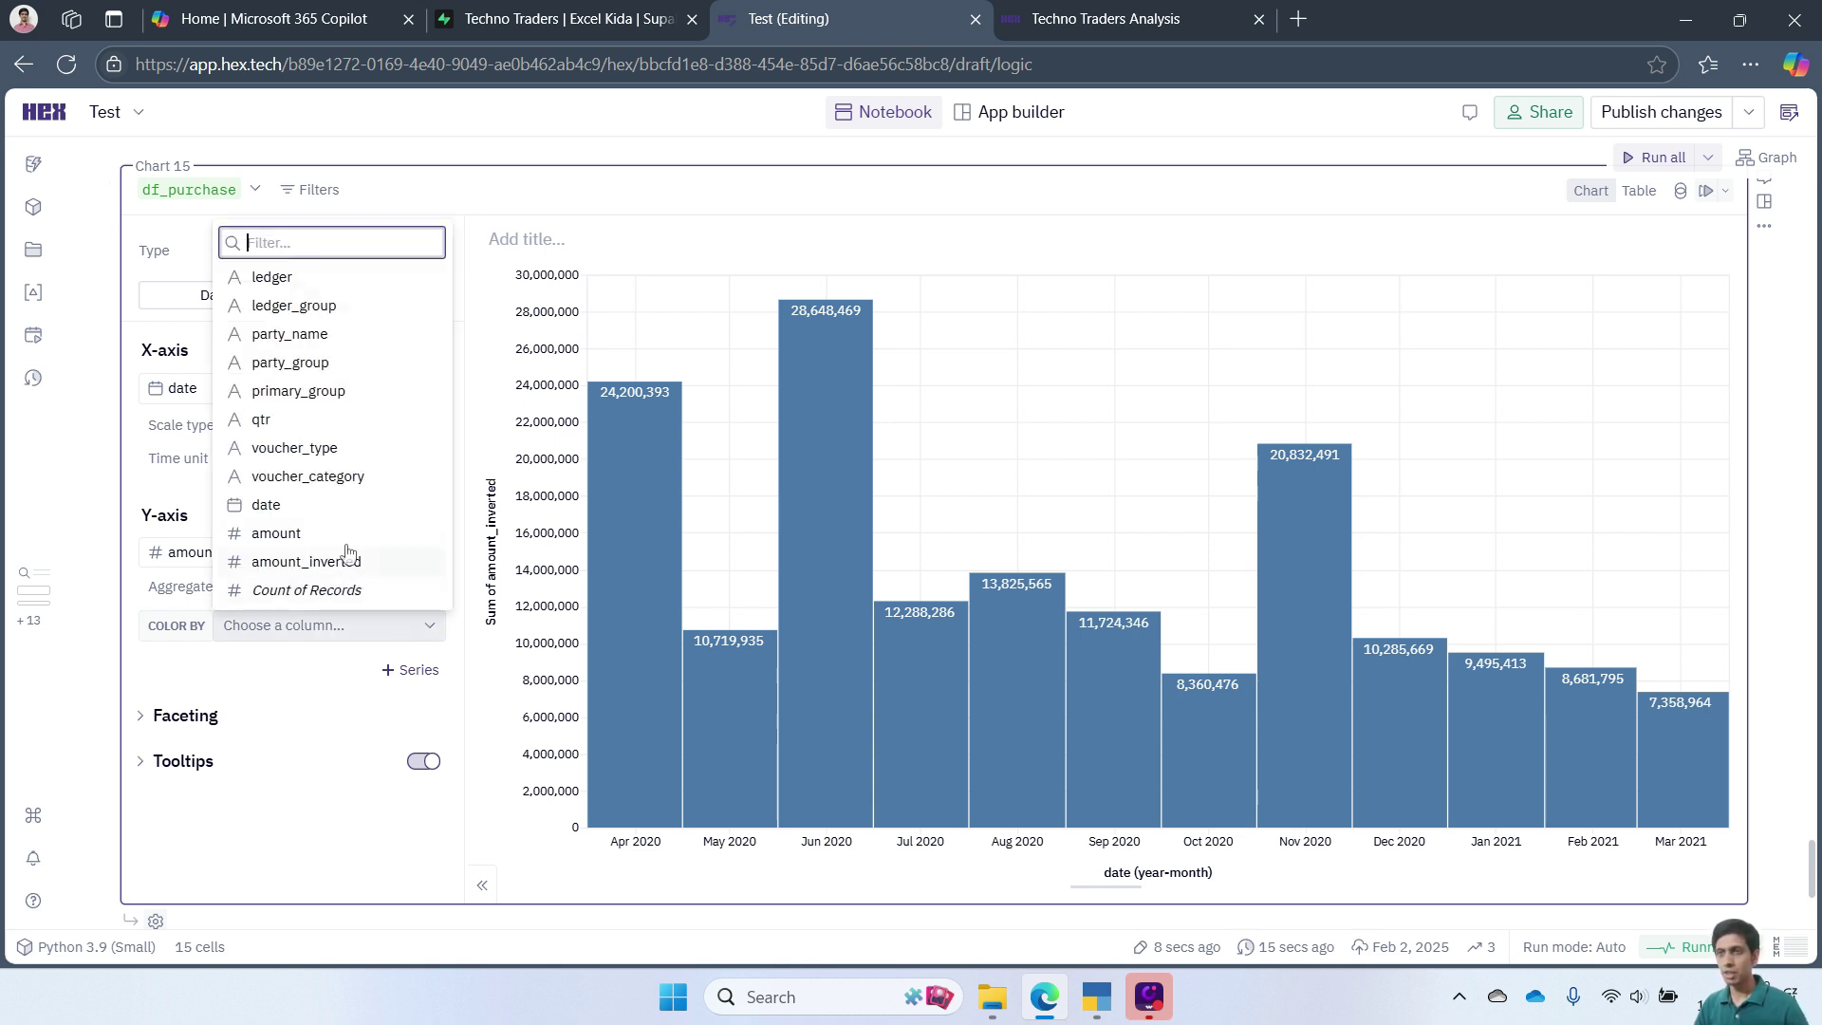
click(289, 334)
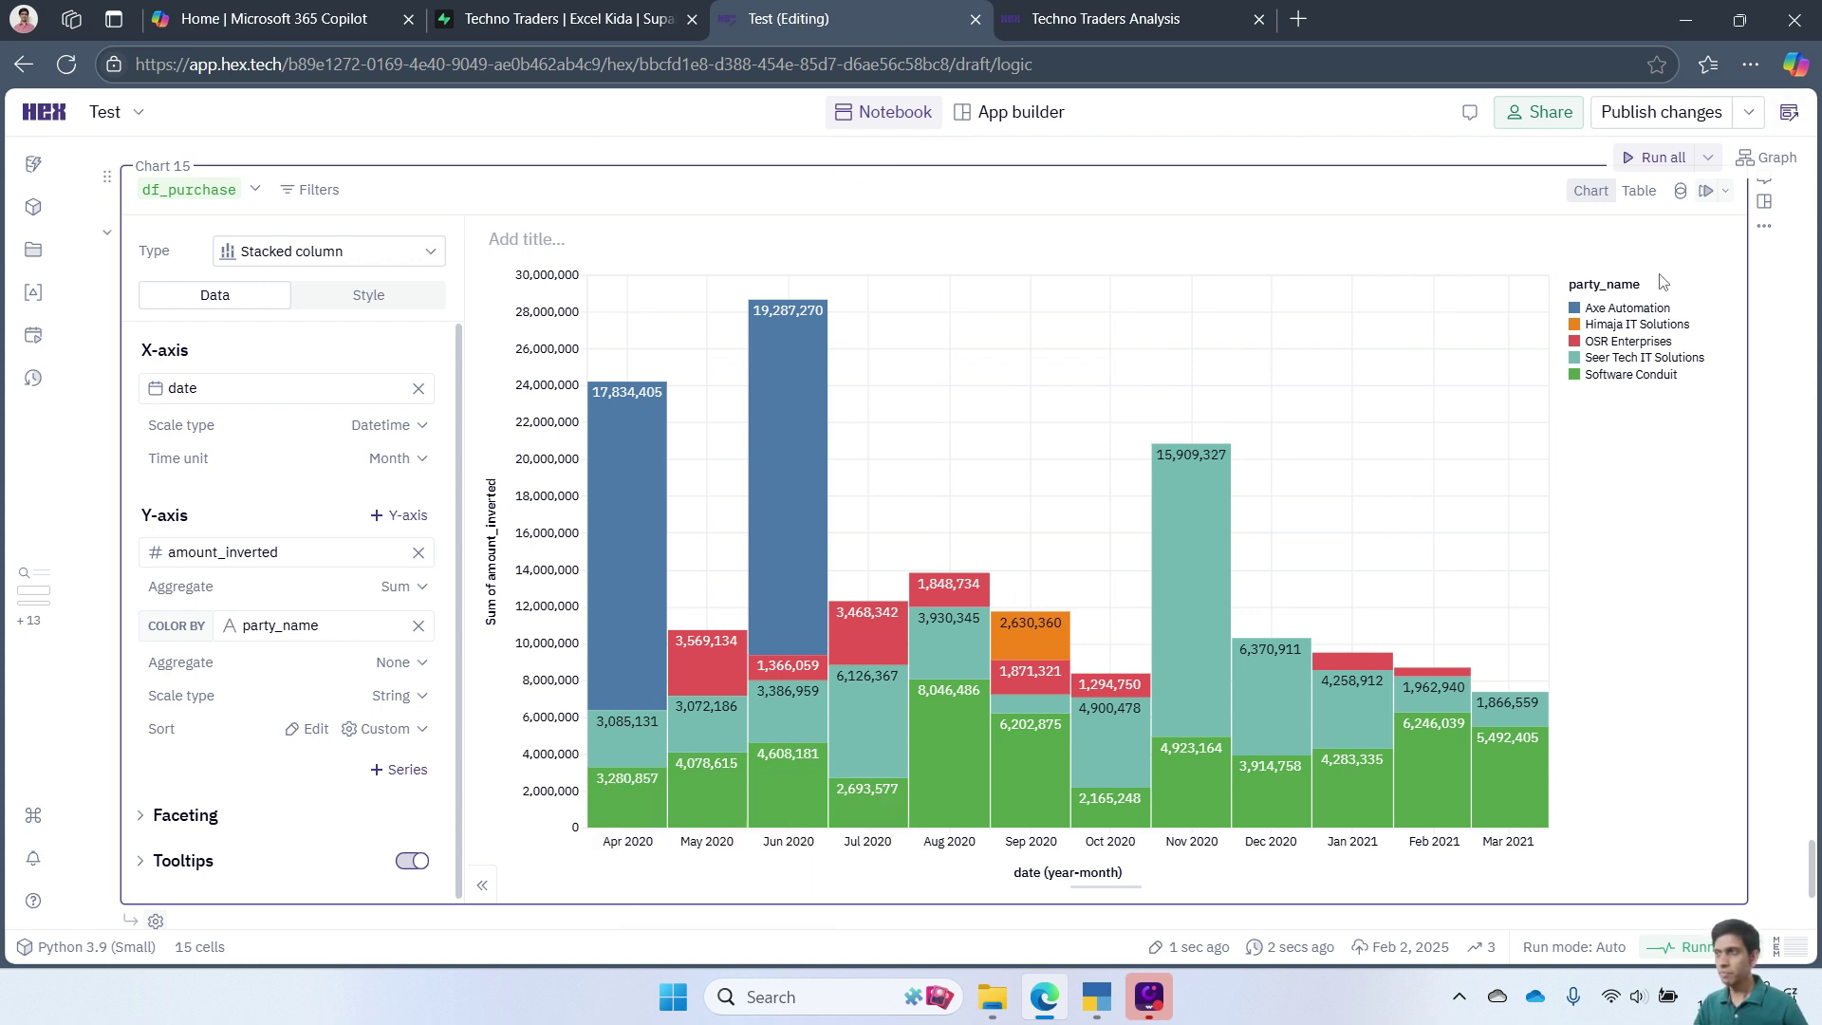
click(1601, 286)
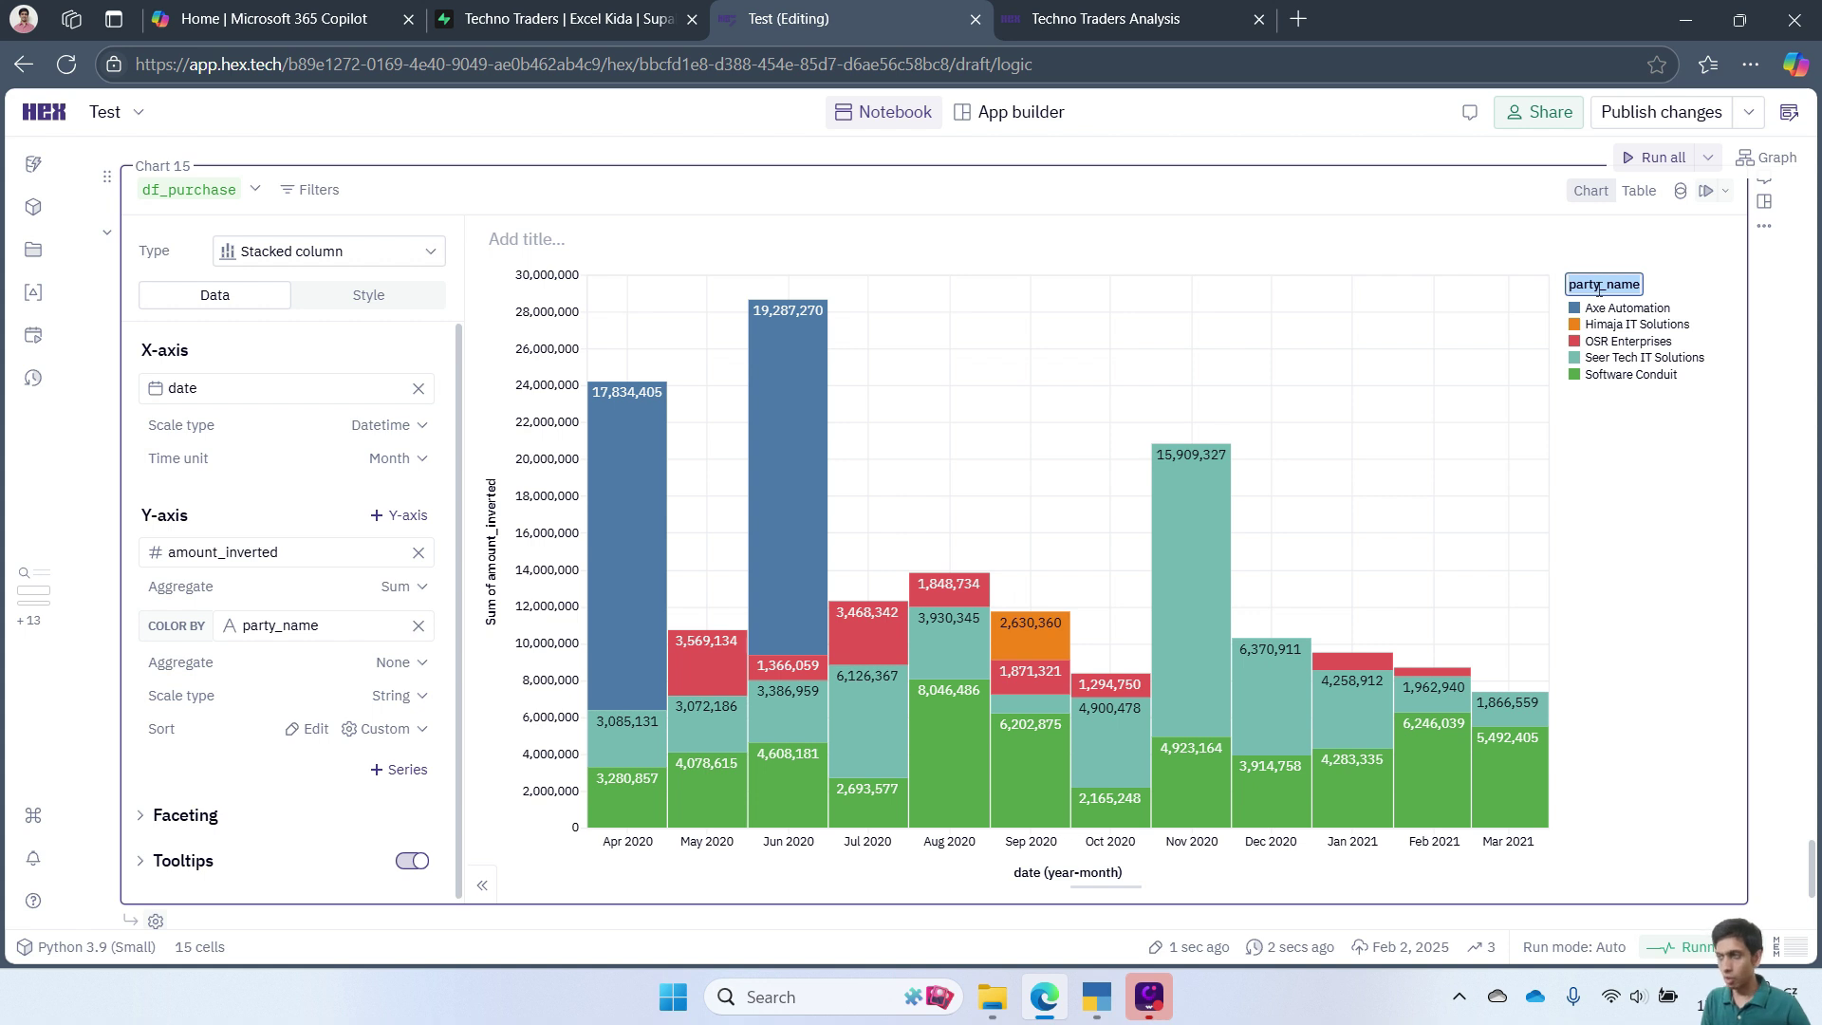
text(Suppl)
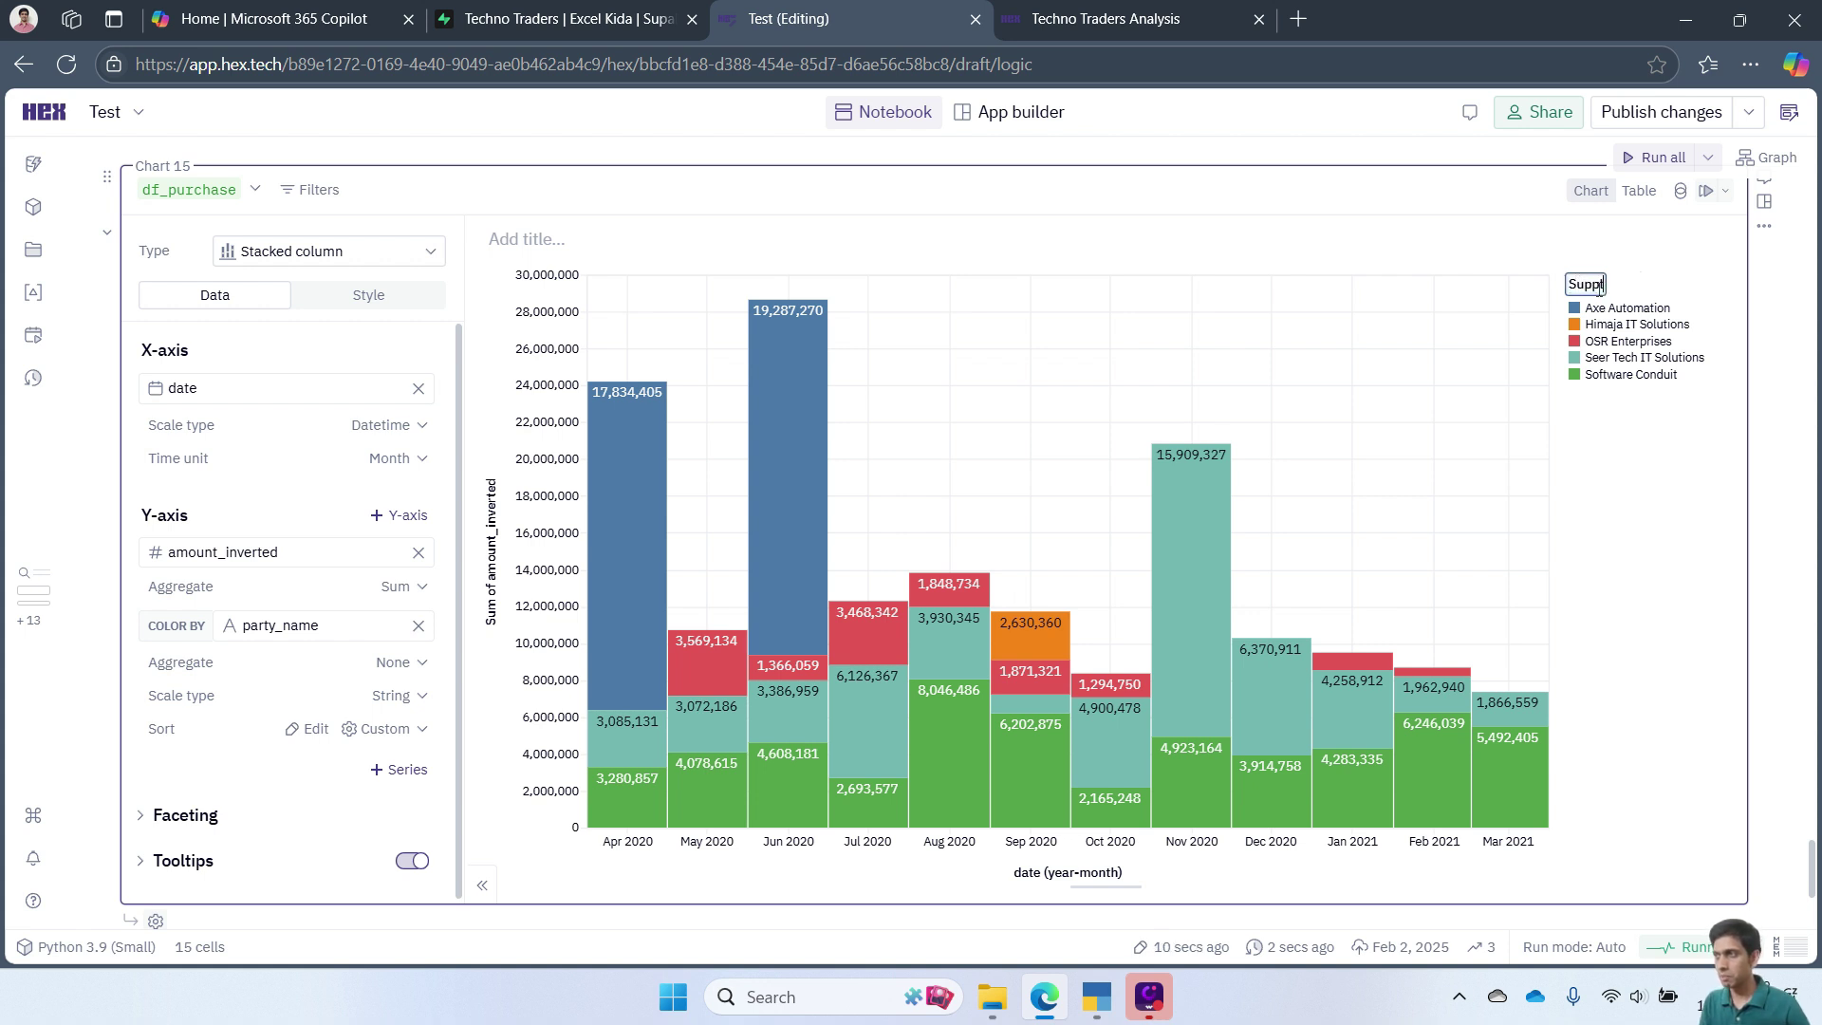
text(ier)
key(Return)
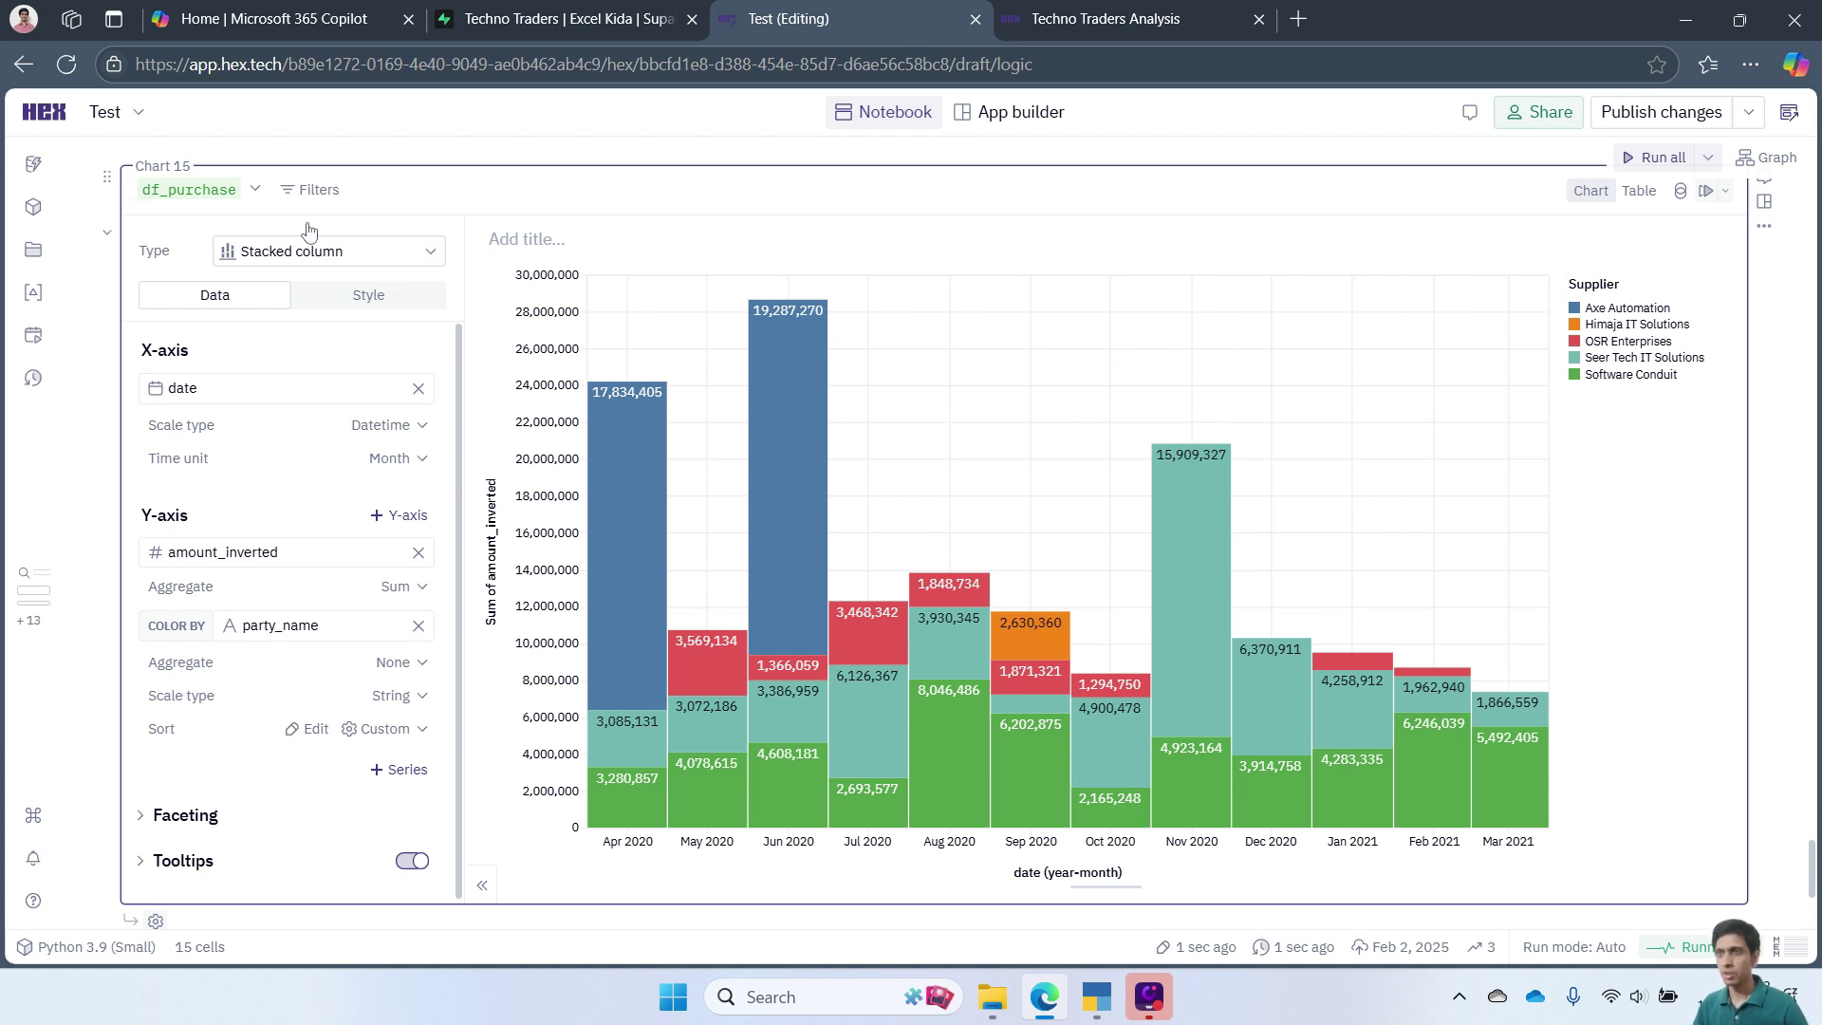
- Try the supplier chart as a Grouped column chart without data labels and view it with its settings collapsed
click(380, 261)
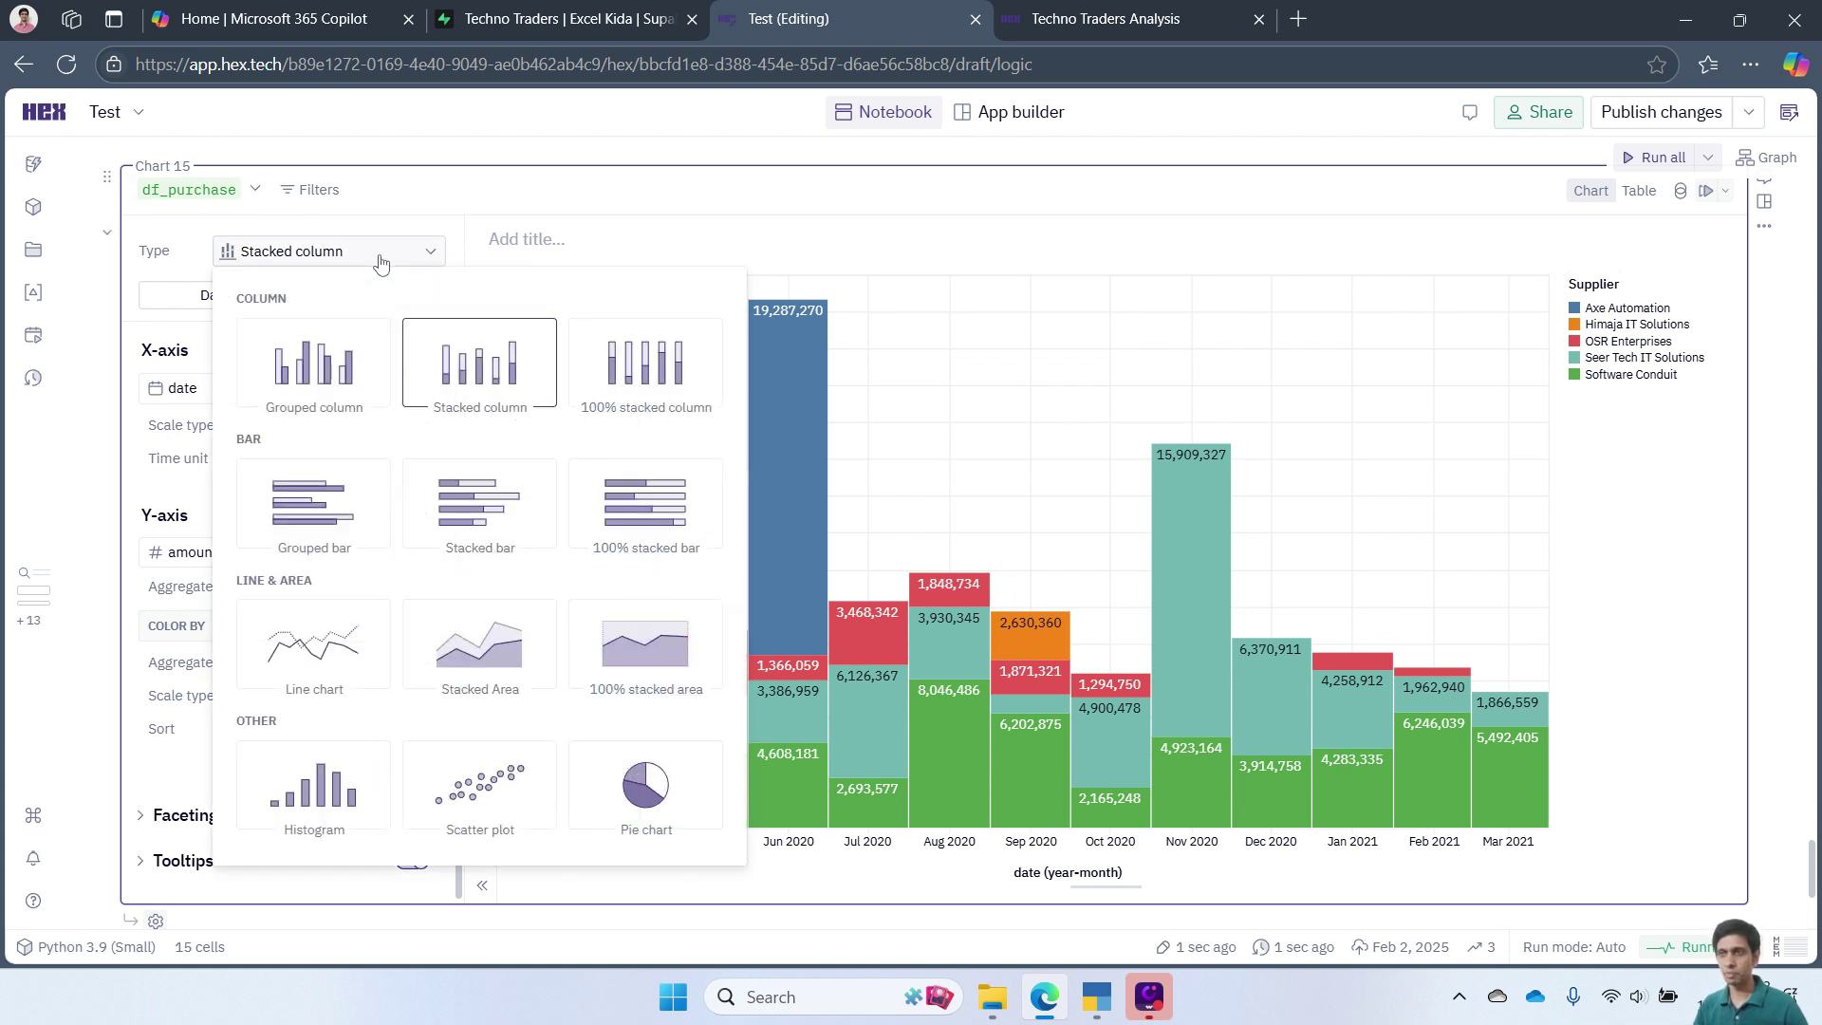
click(316, 381)
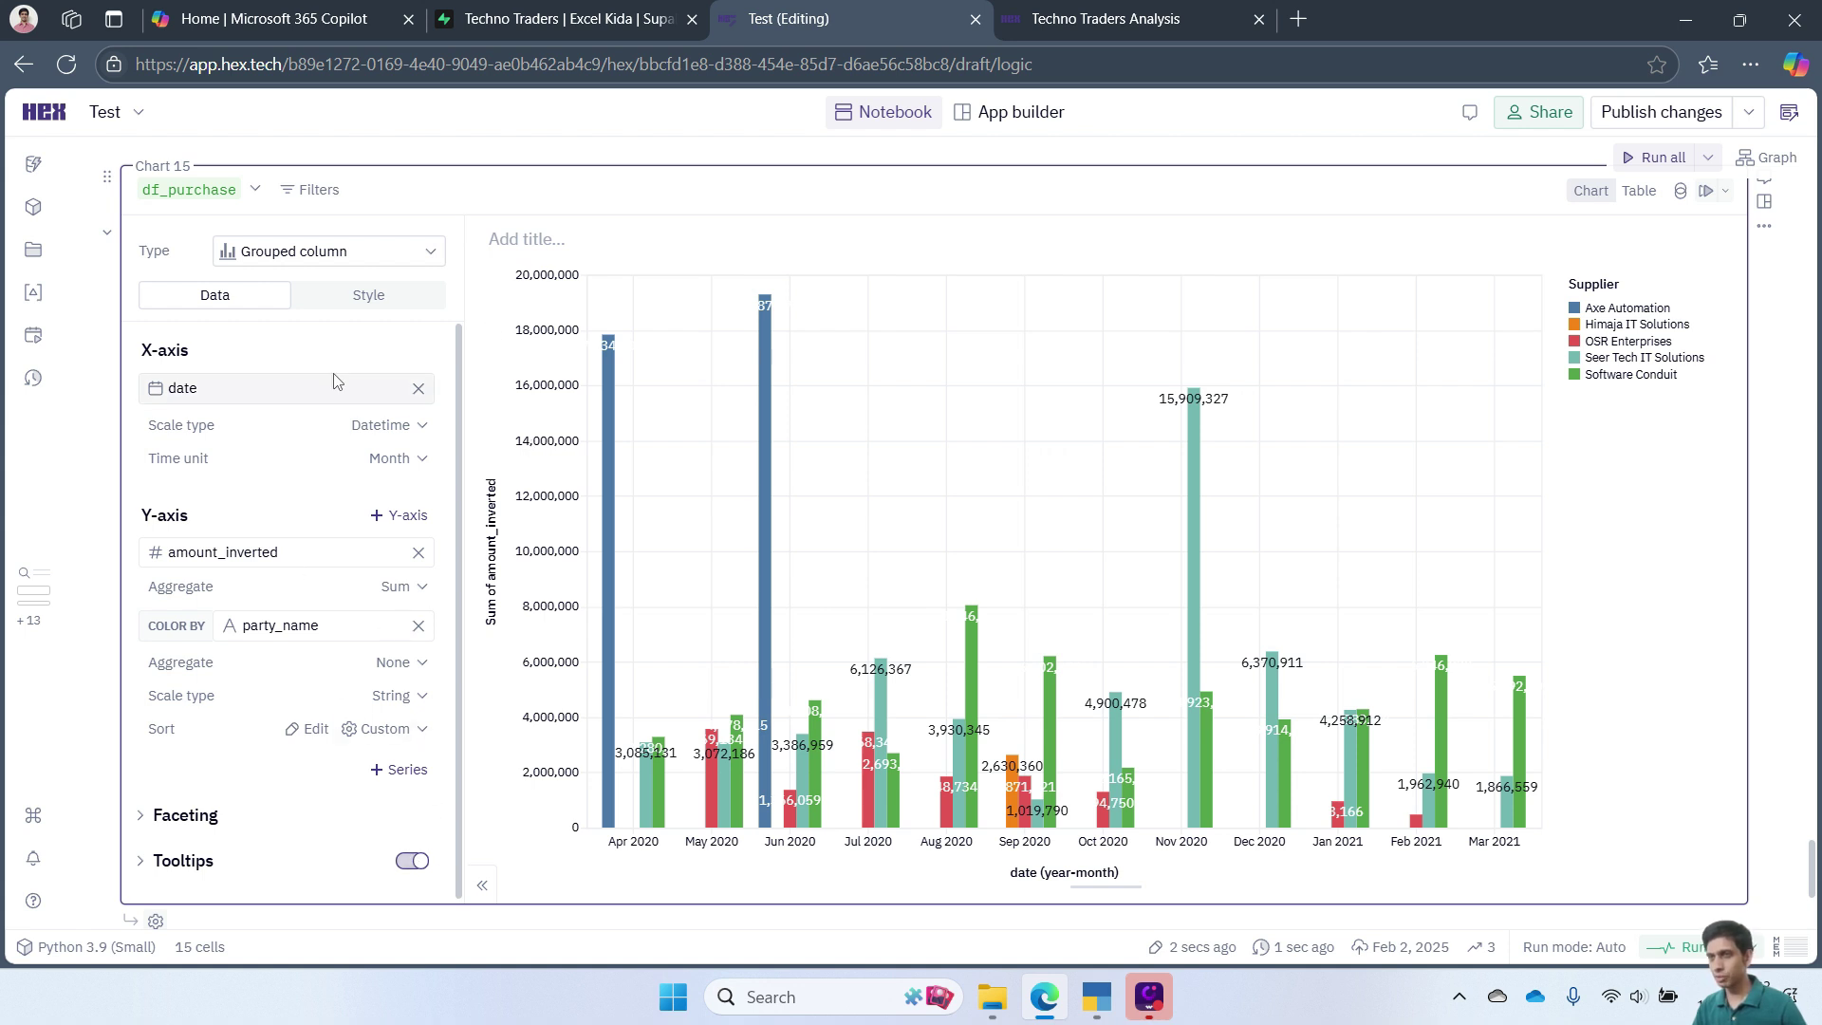
click(358, 297)
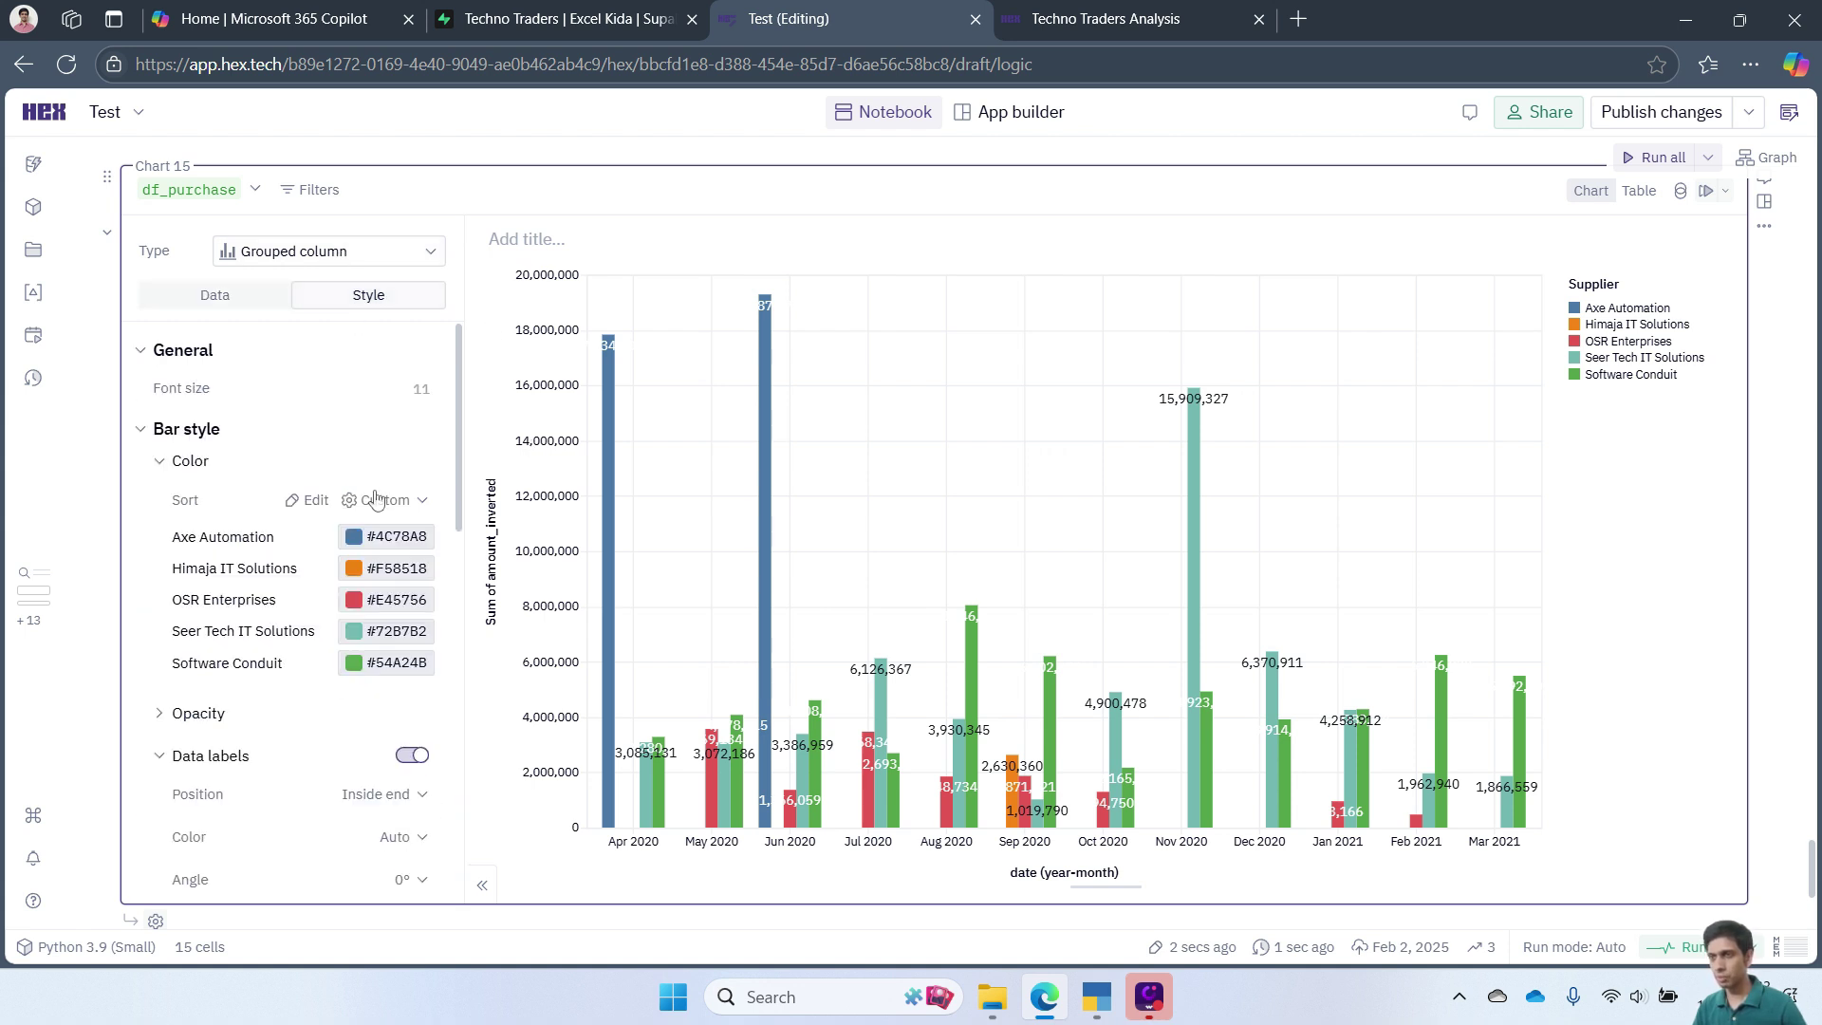
click(405, 759)
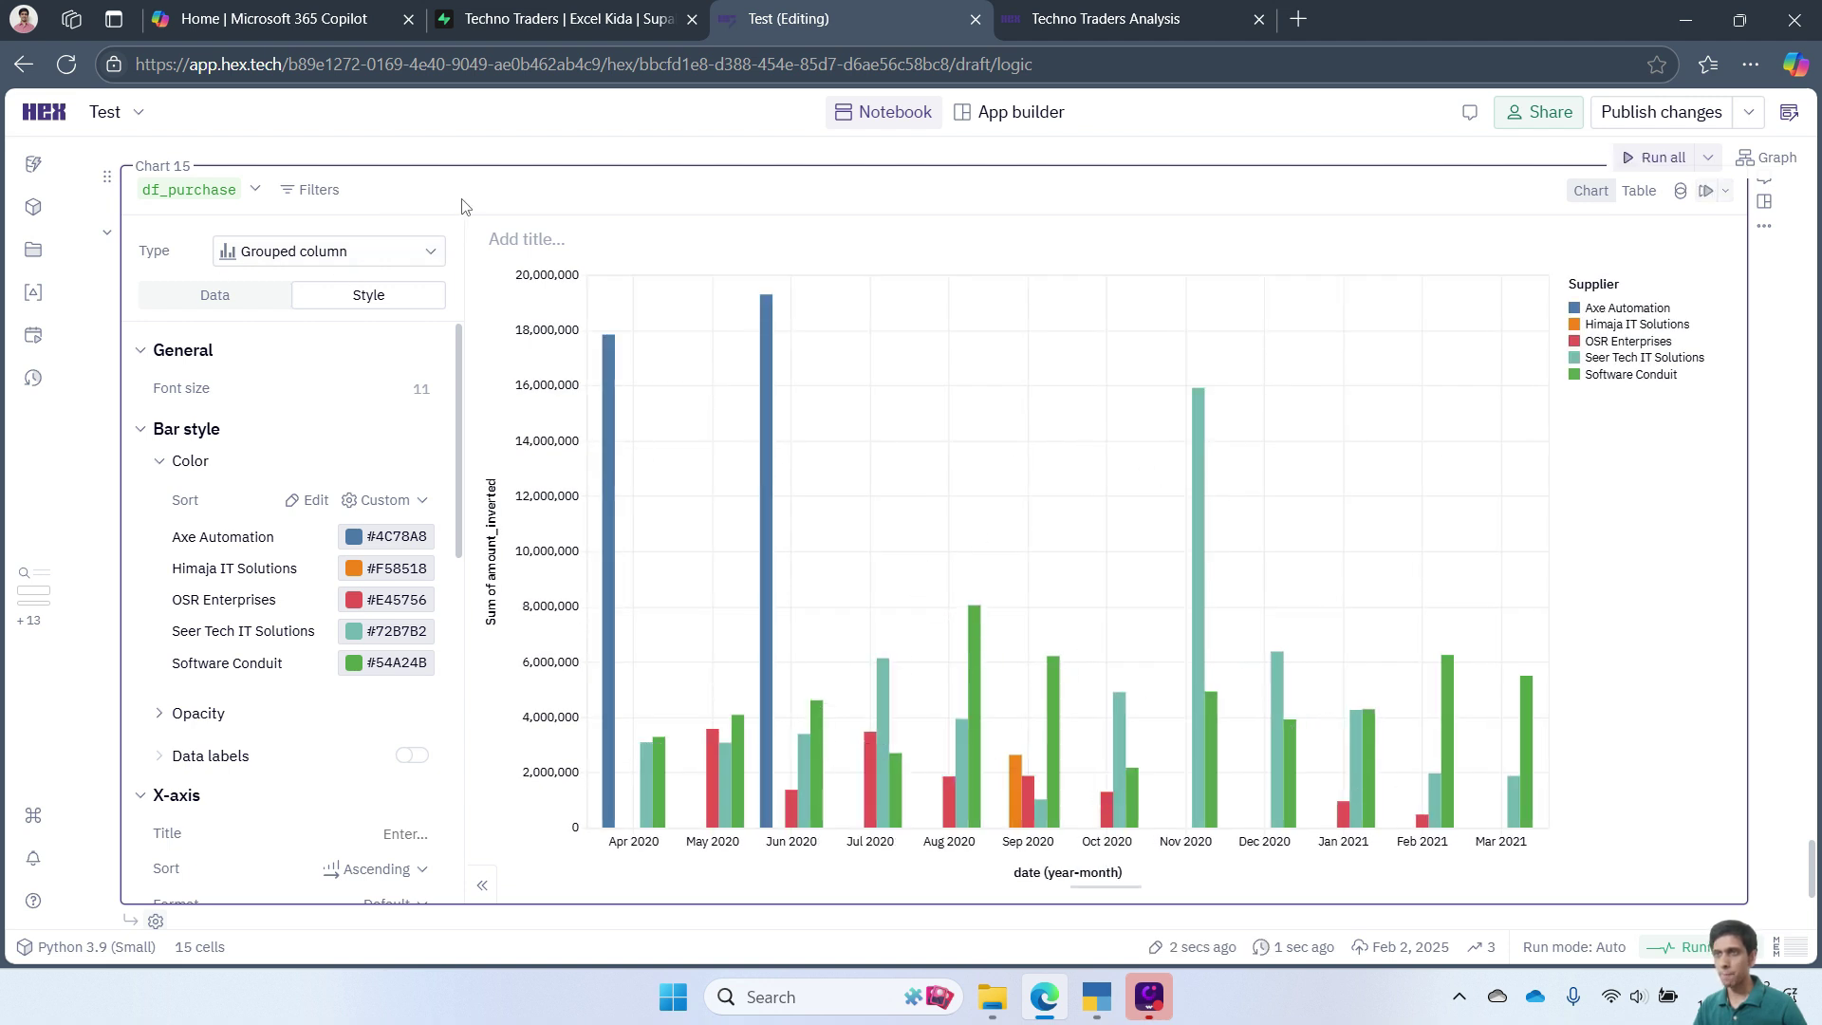
click(482, 884)
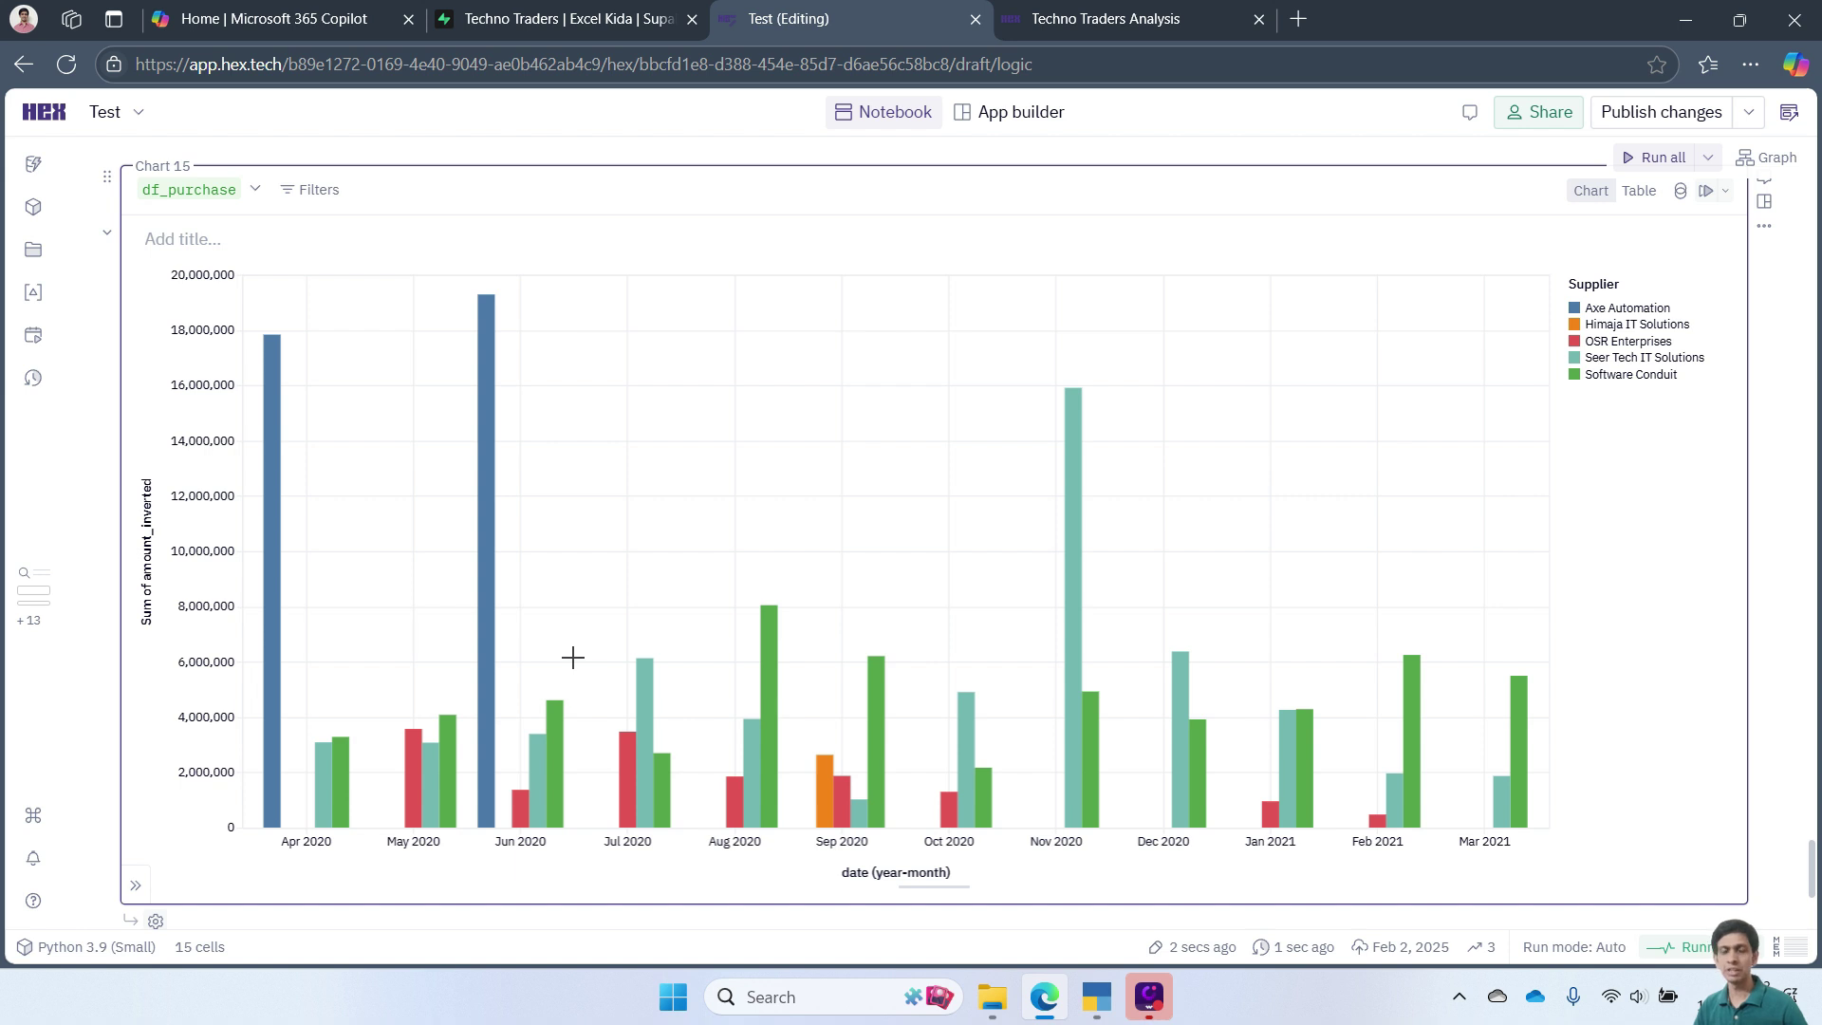
scroll(900, 520, down, 2)
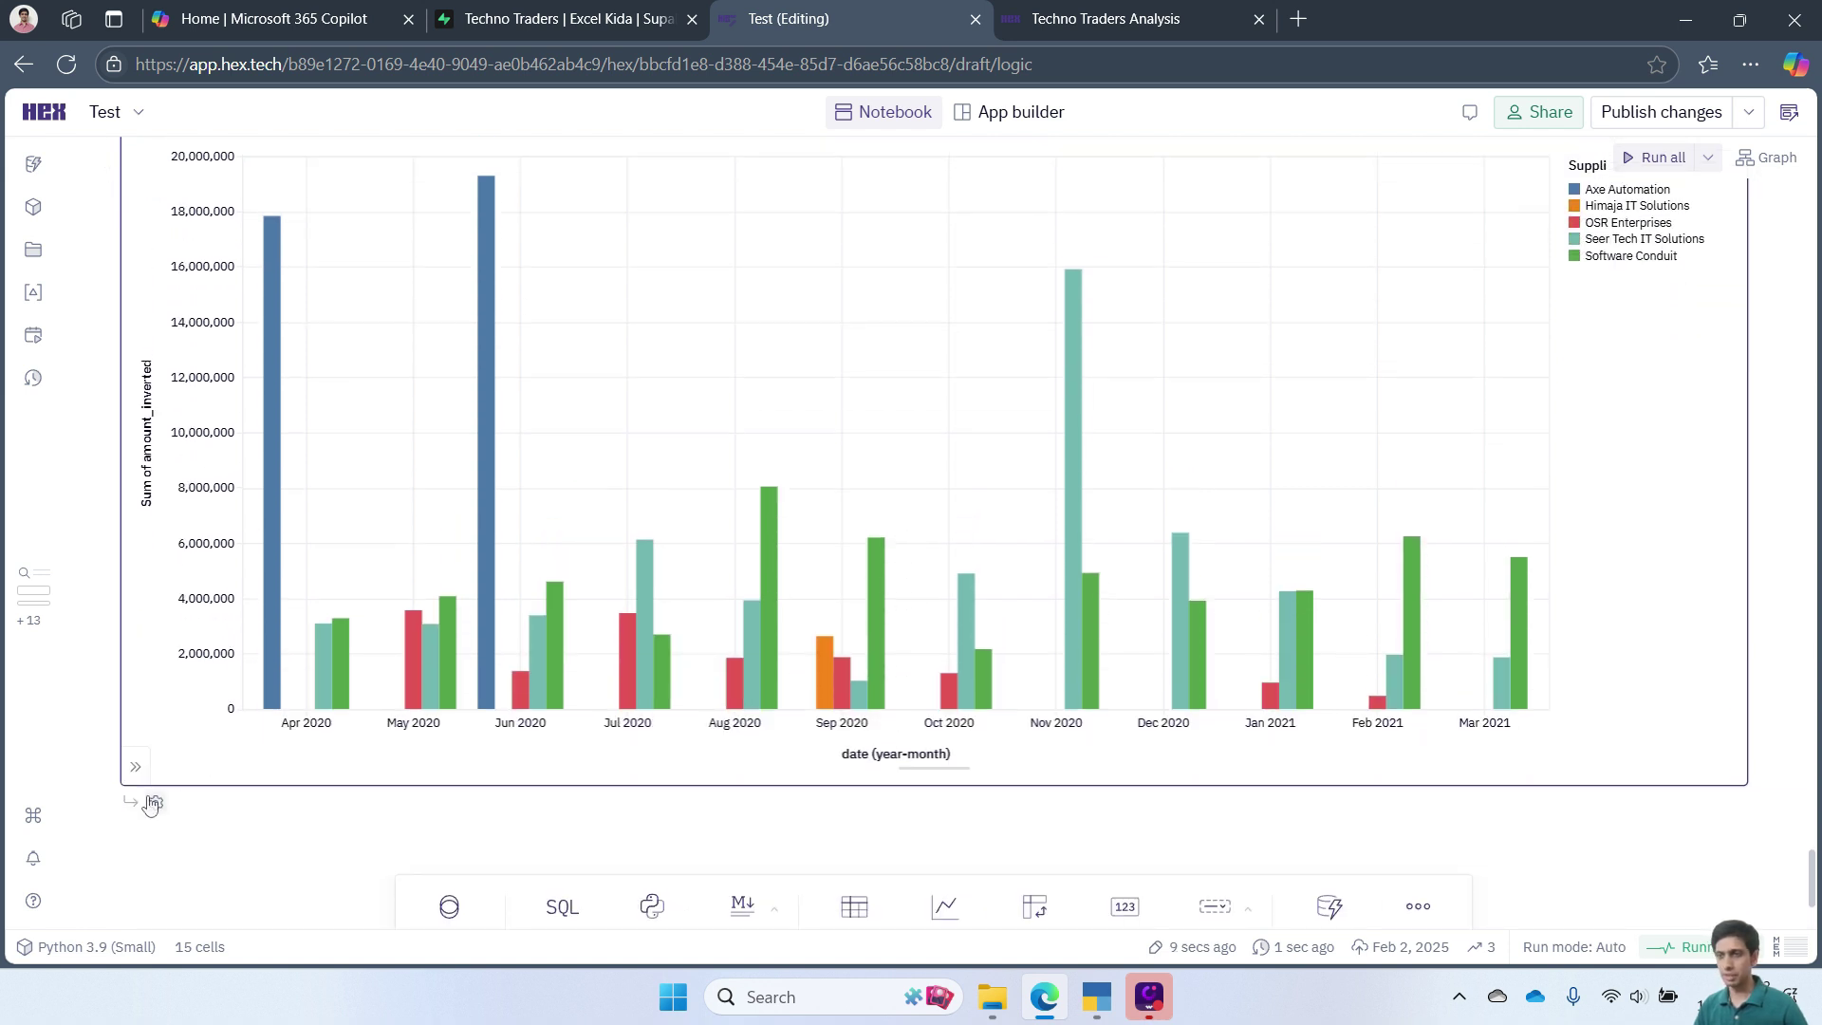
click(136, 769)
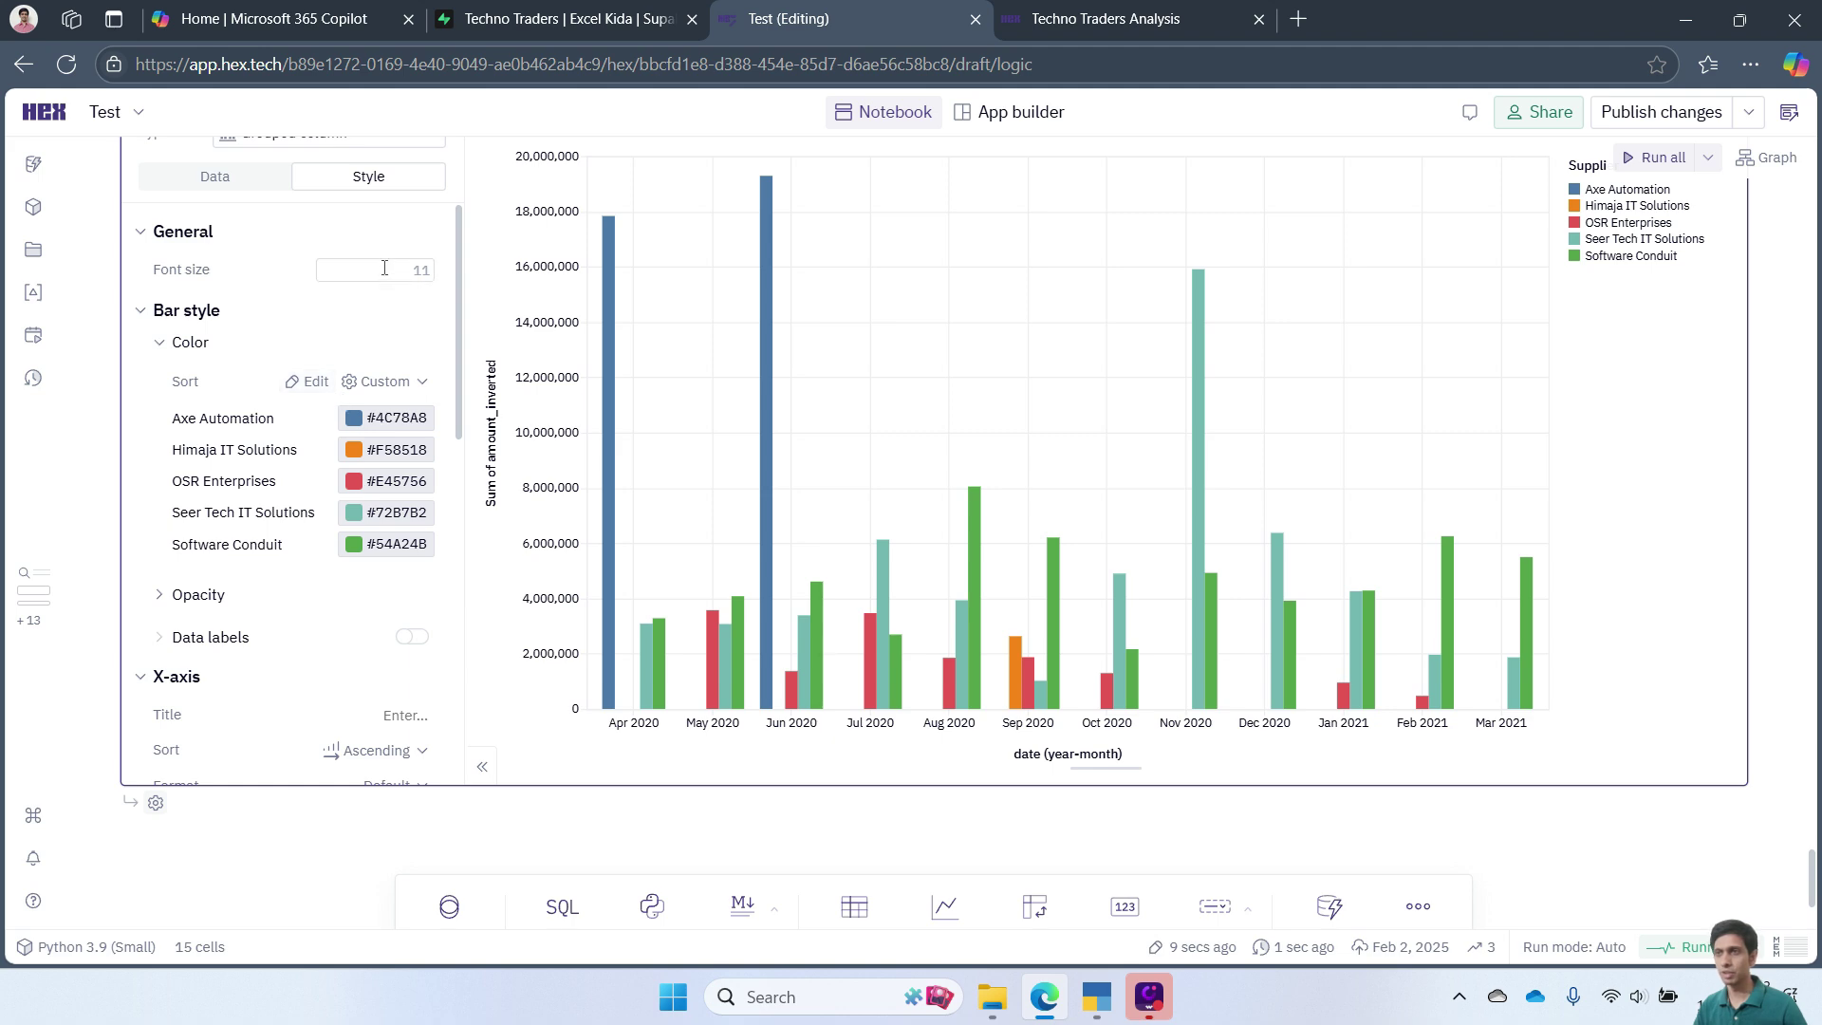
- Return the supplier chart to the Stacked column type and turn its data labels back on
scroll(337, 398, down, 5)
click(309, 493)
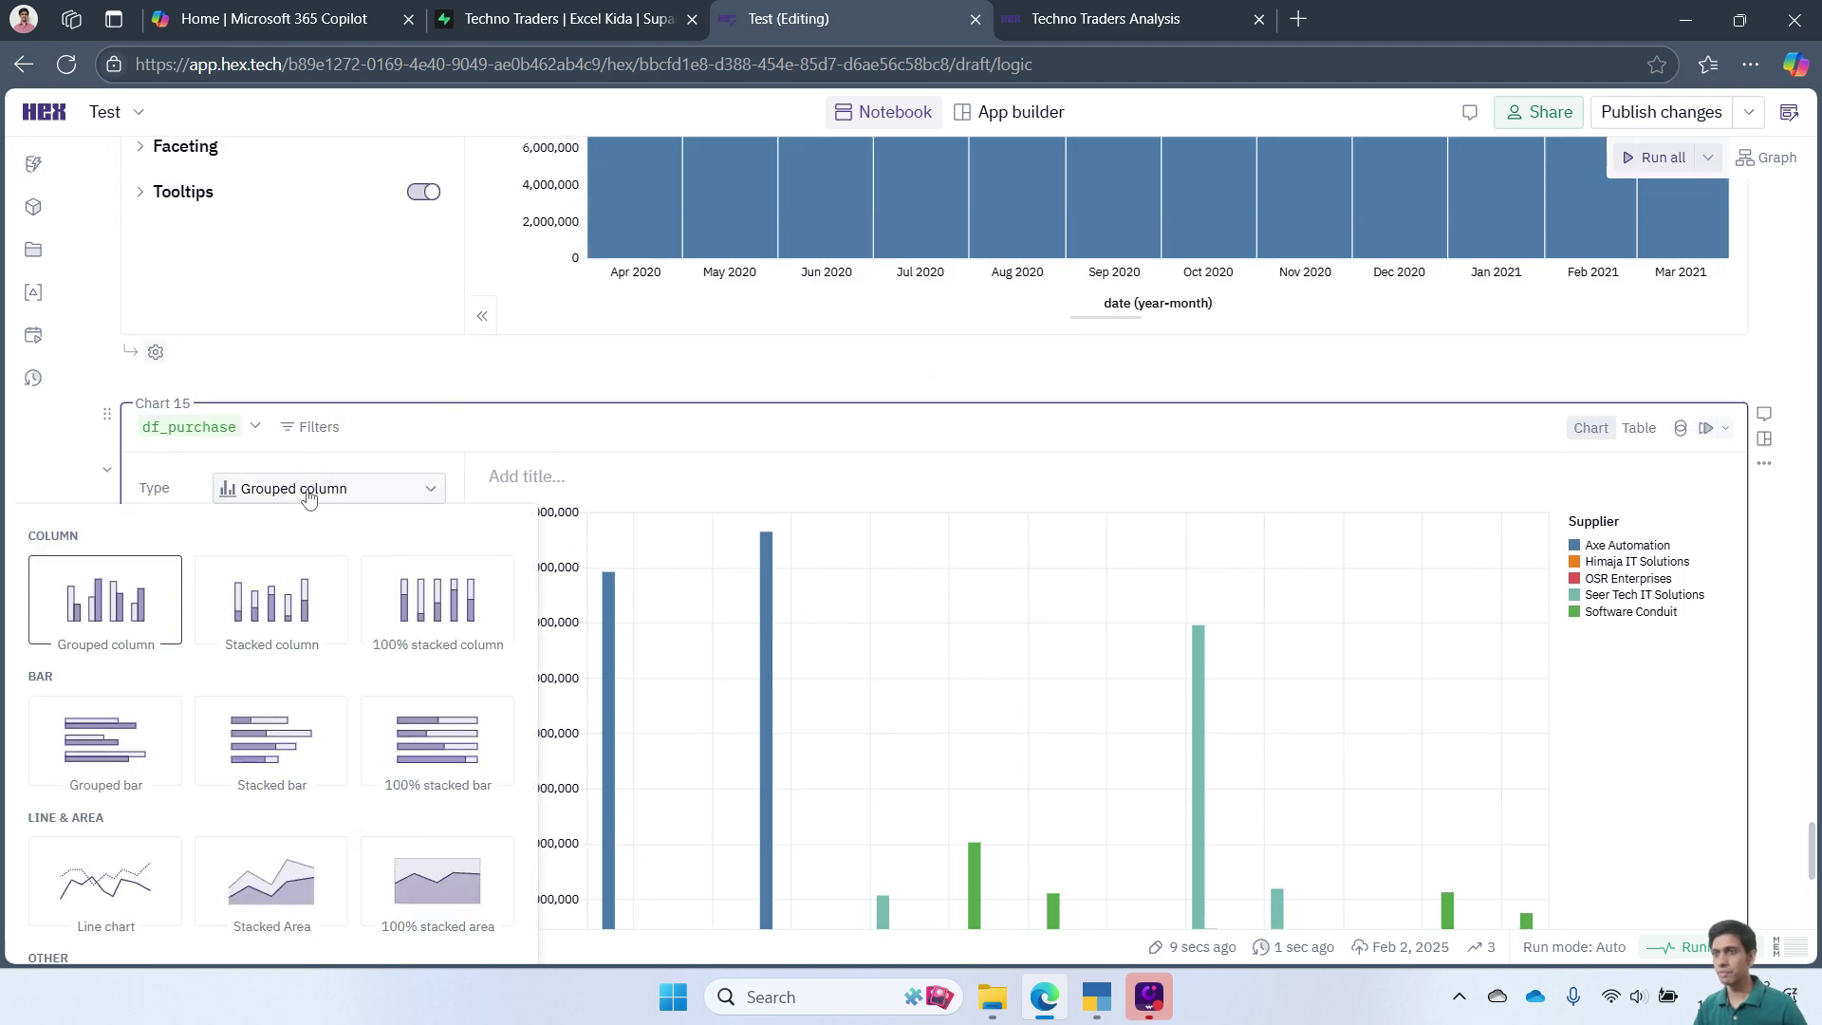
click(271, 600)
scroll(1225, 537, down, 2)
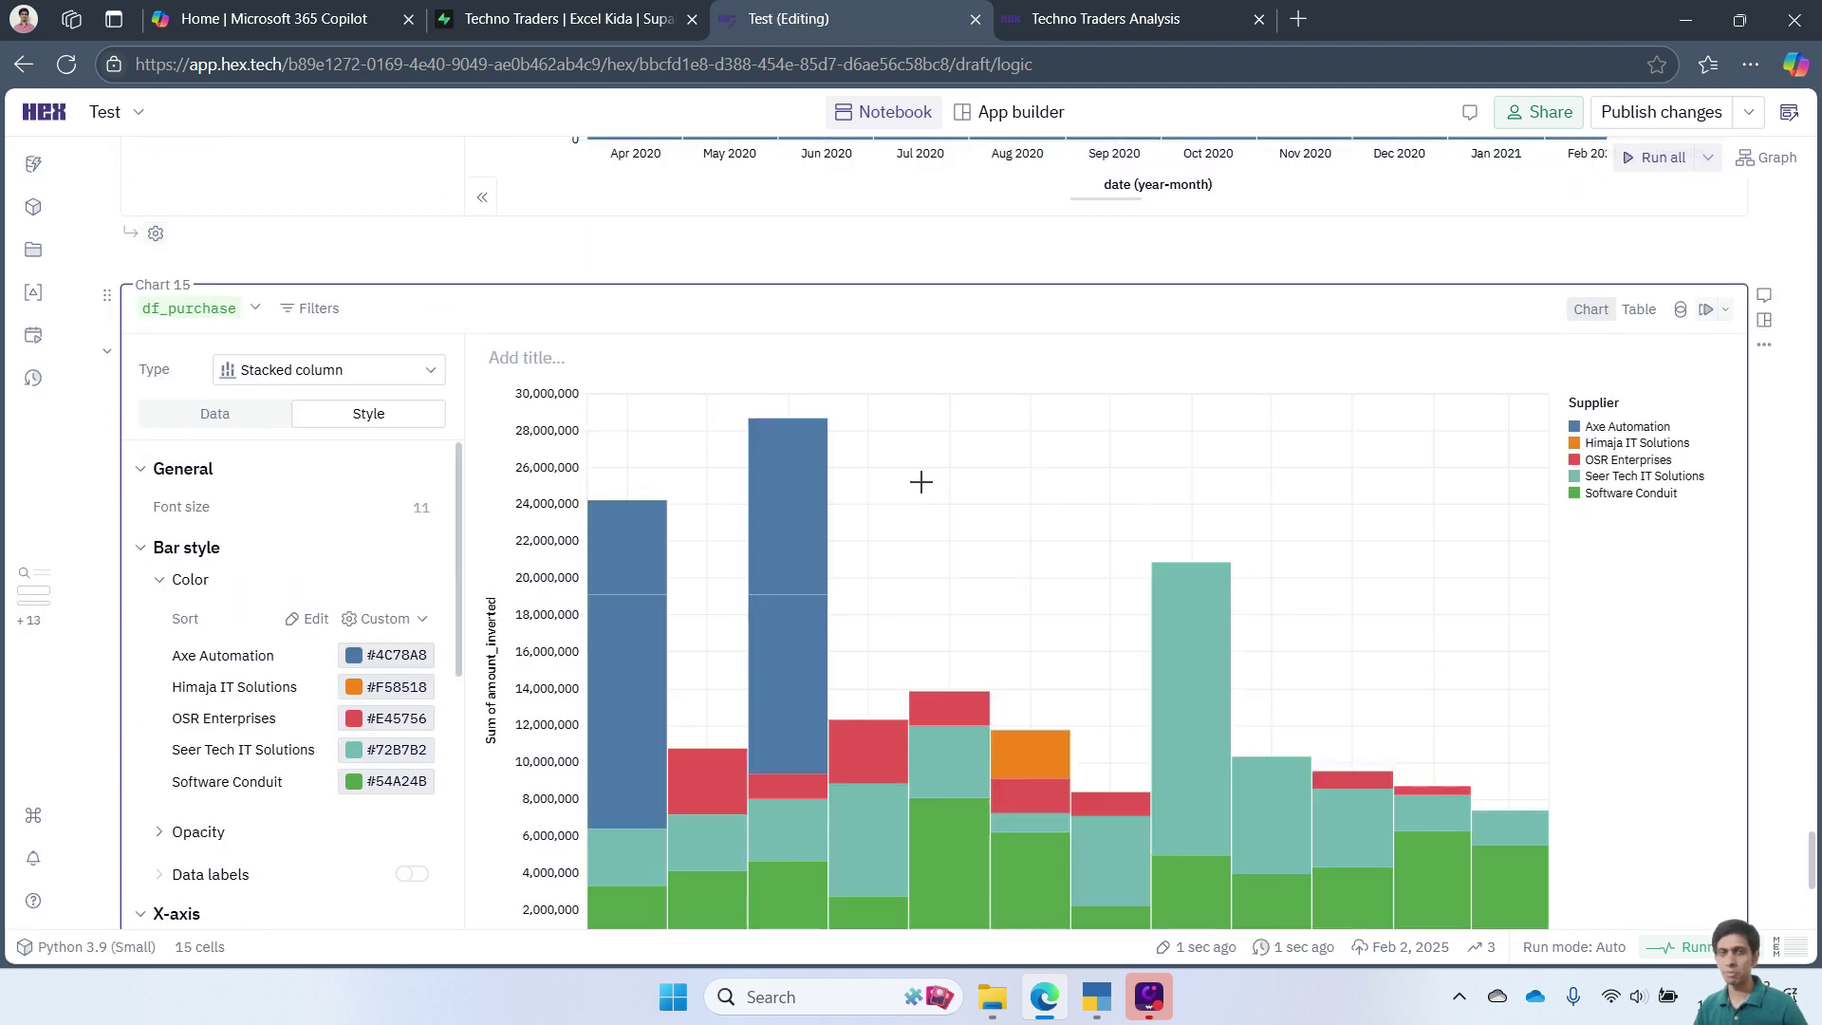
scroll(739, 711, down, 1)
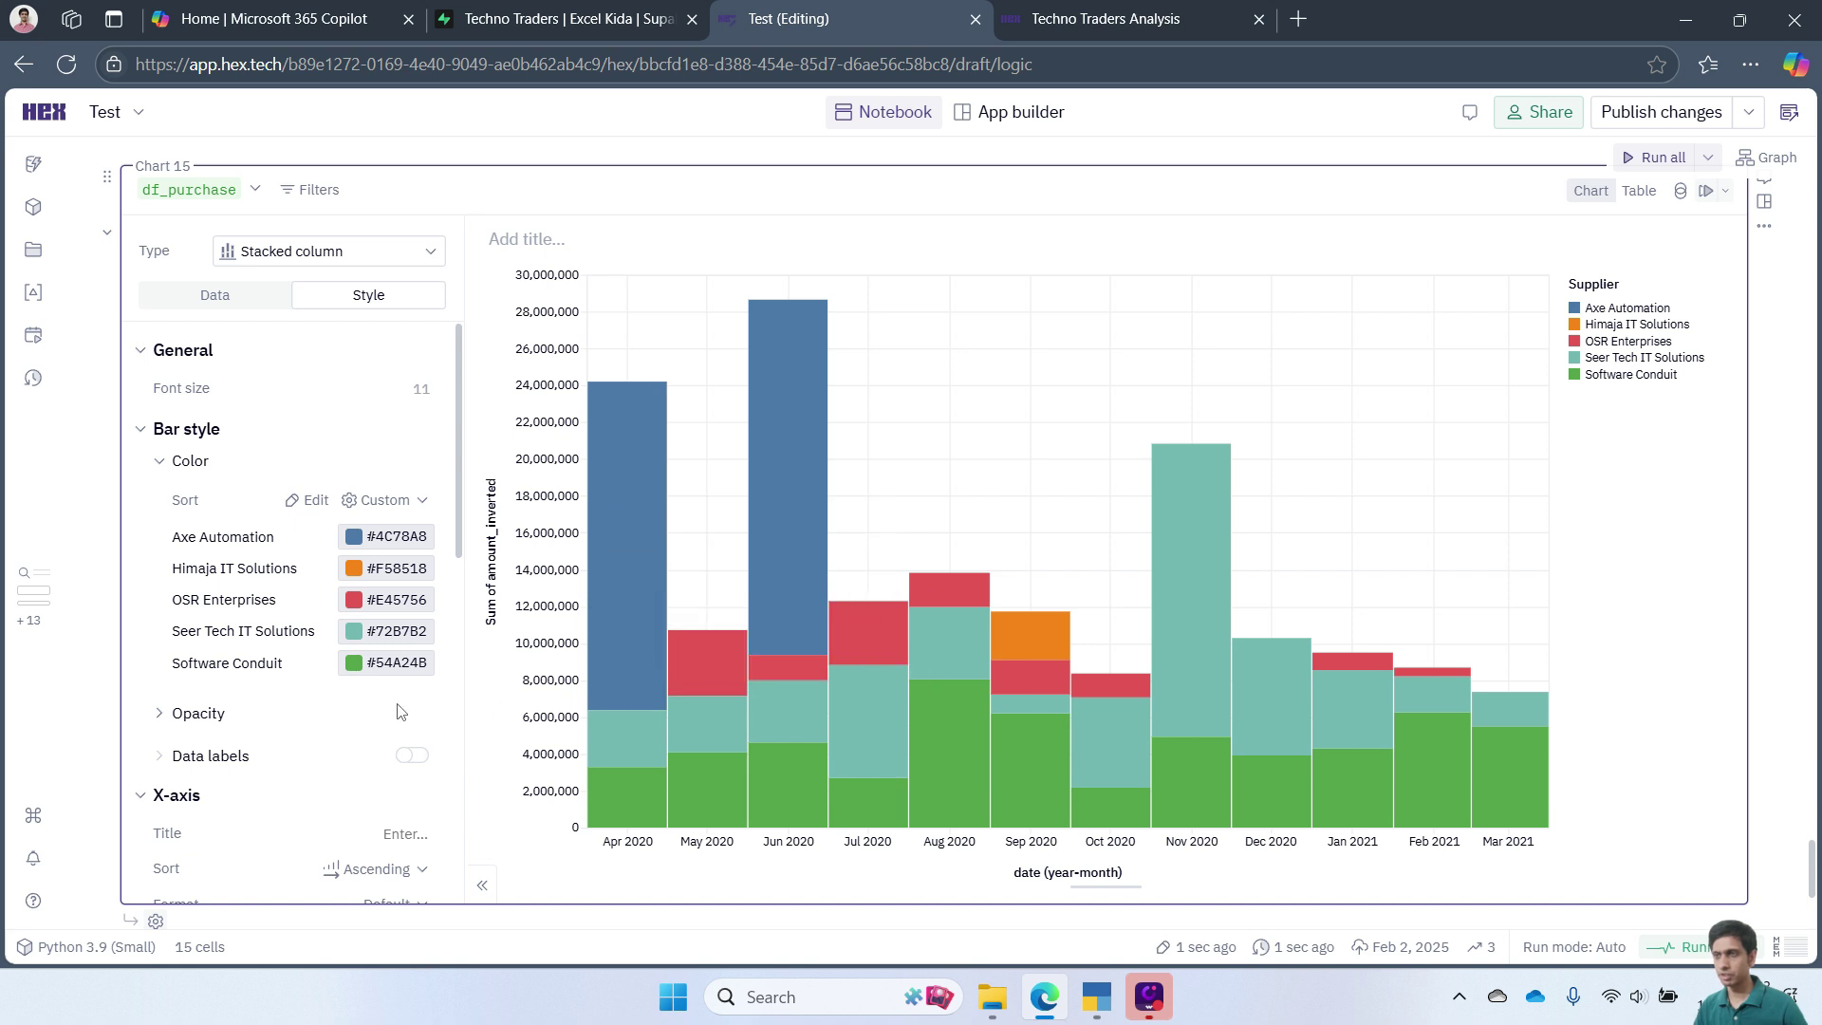
click(412, 756)
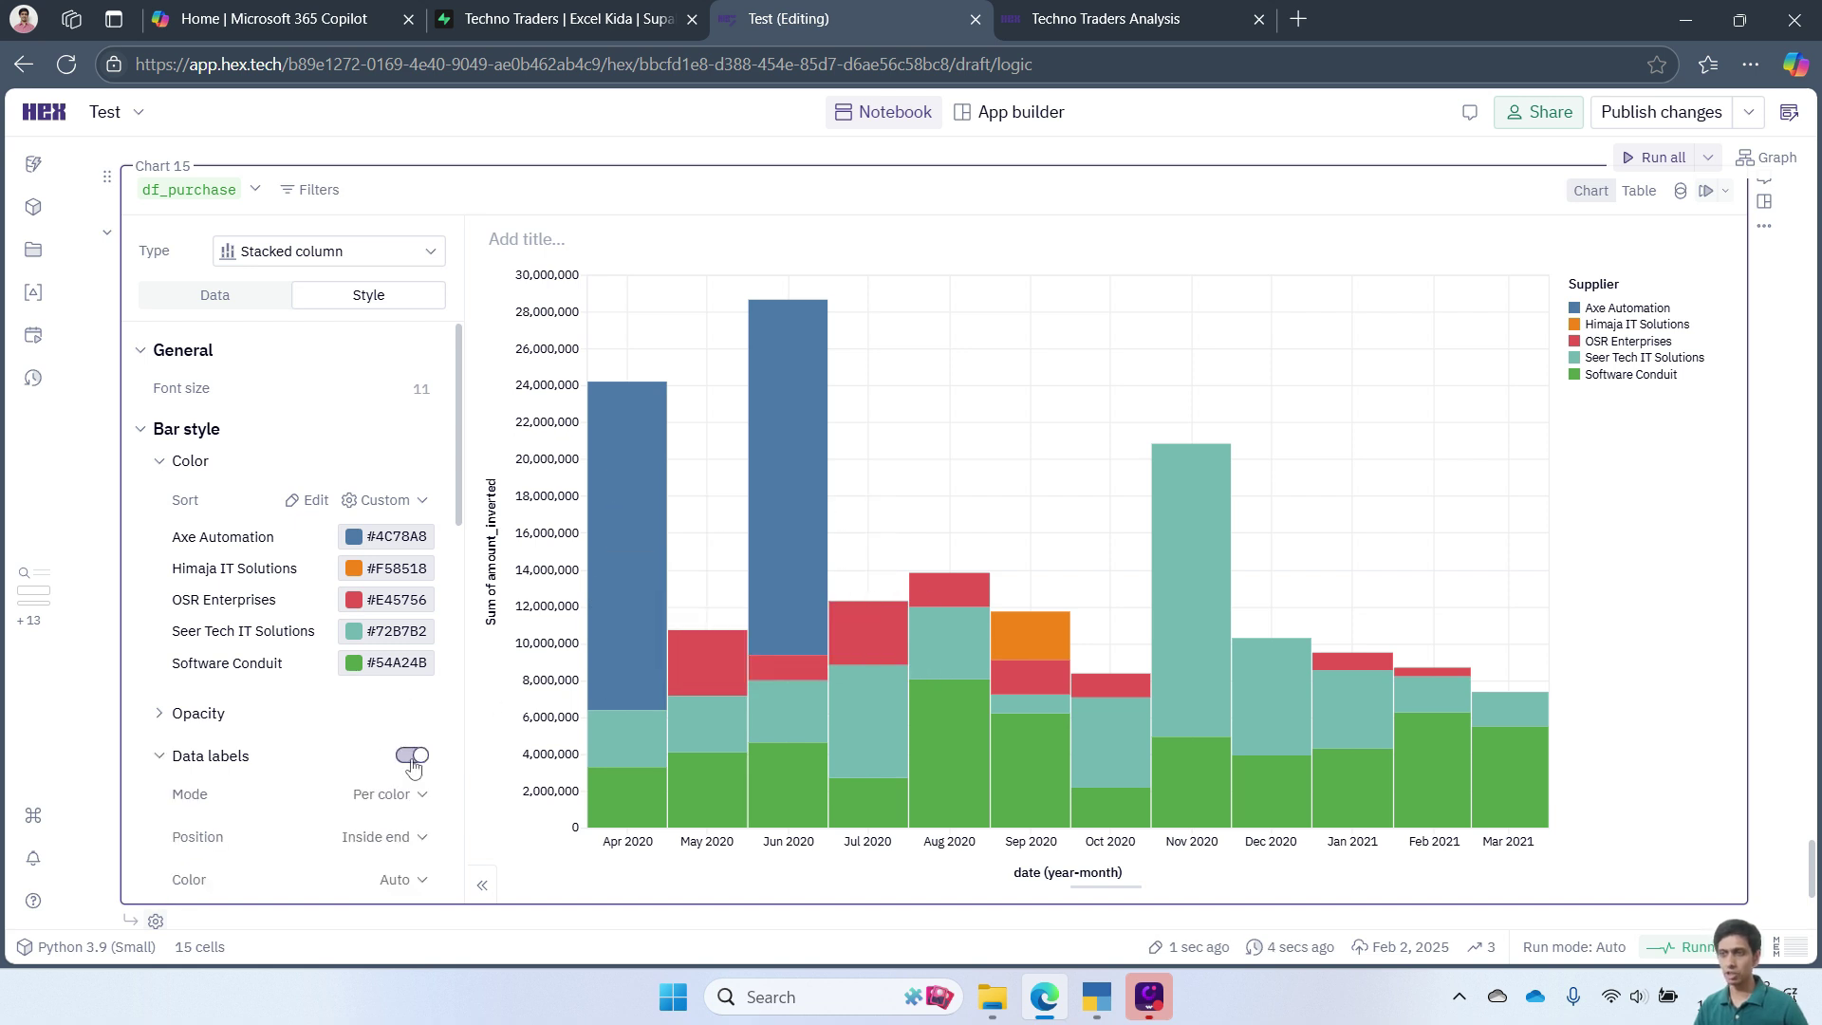
mouse_move(1231, 573)
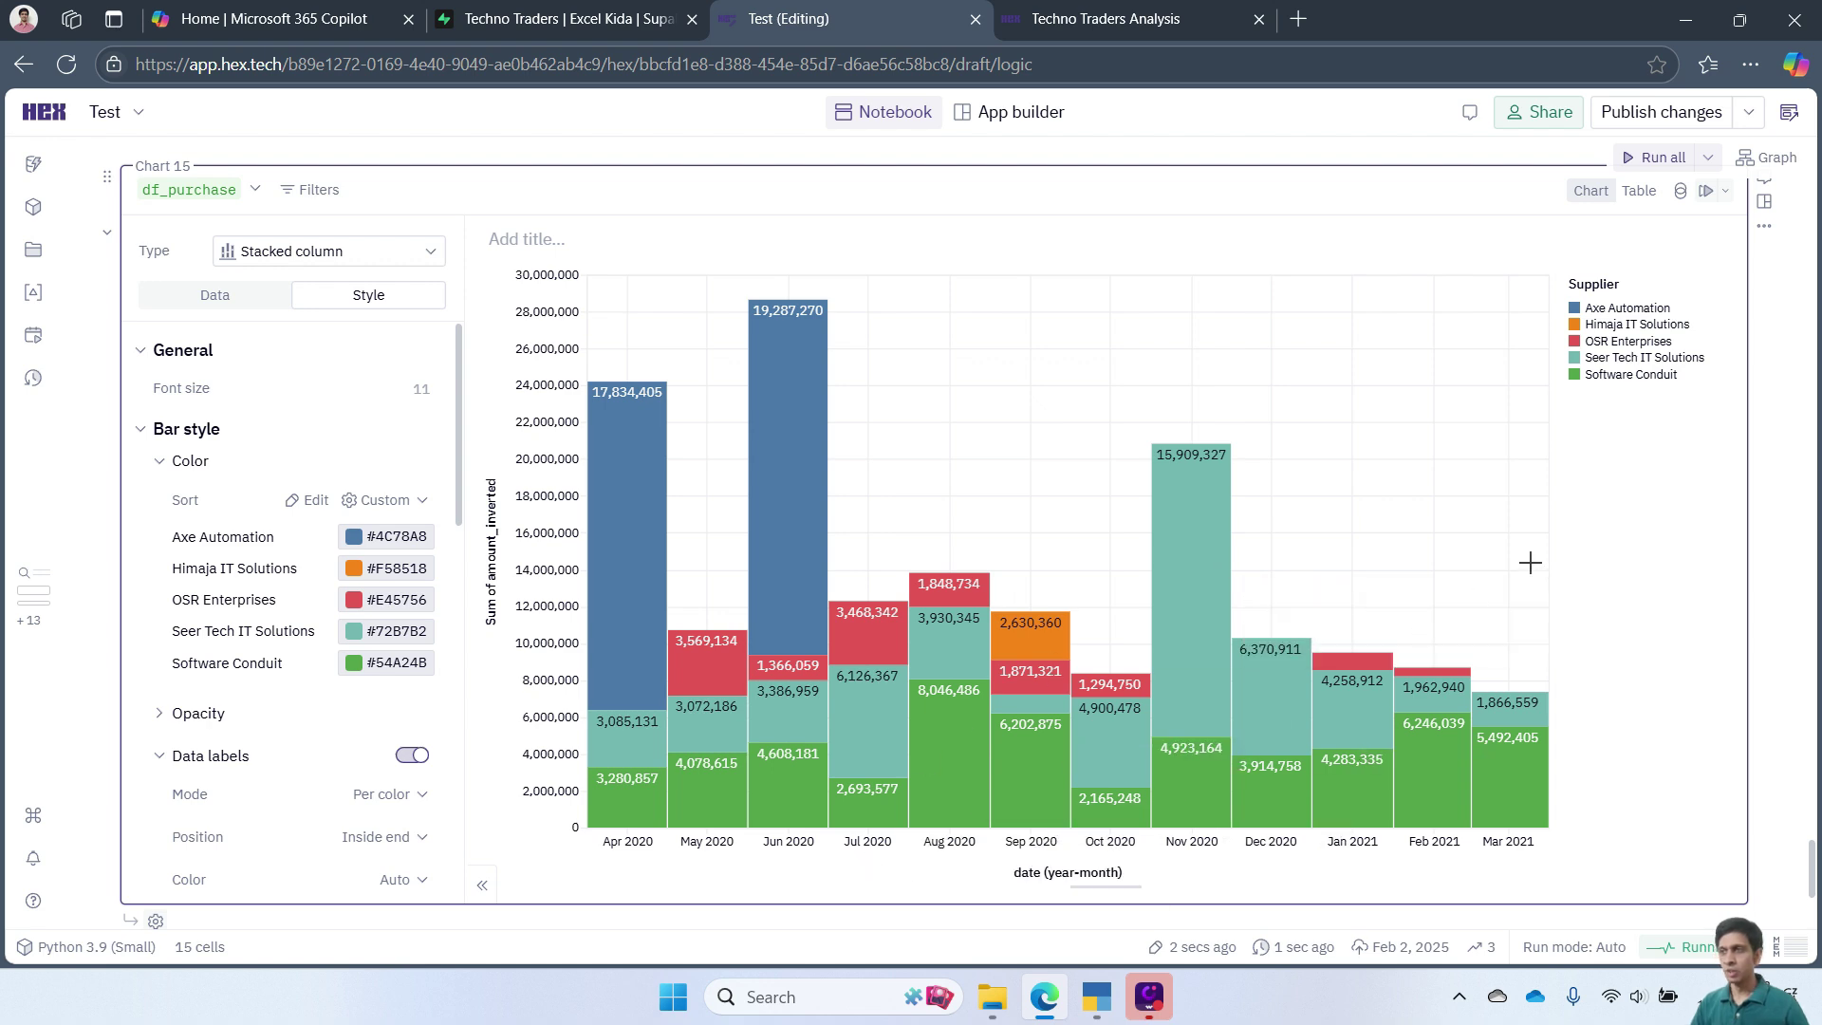
- Set the X-axis title of the supplier chart to "Month"
scroll(1089, 643, down, 2)
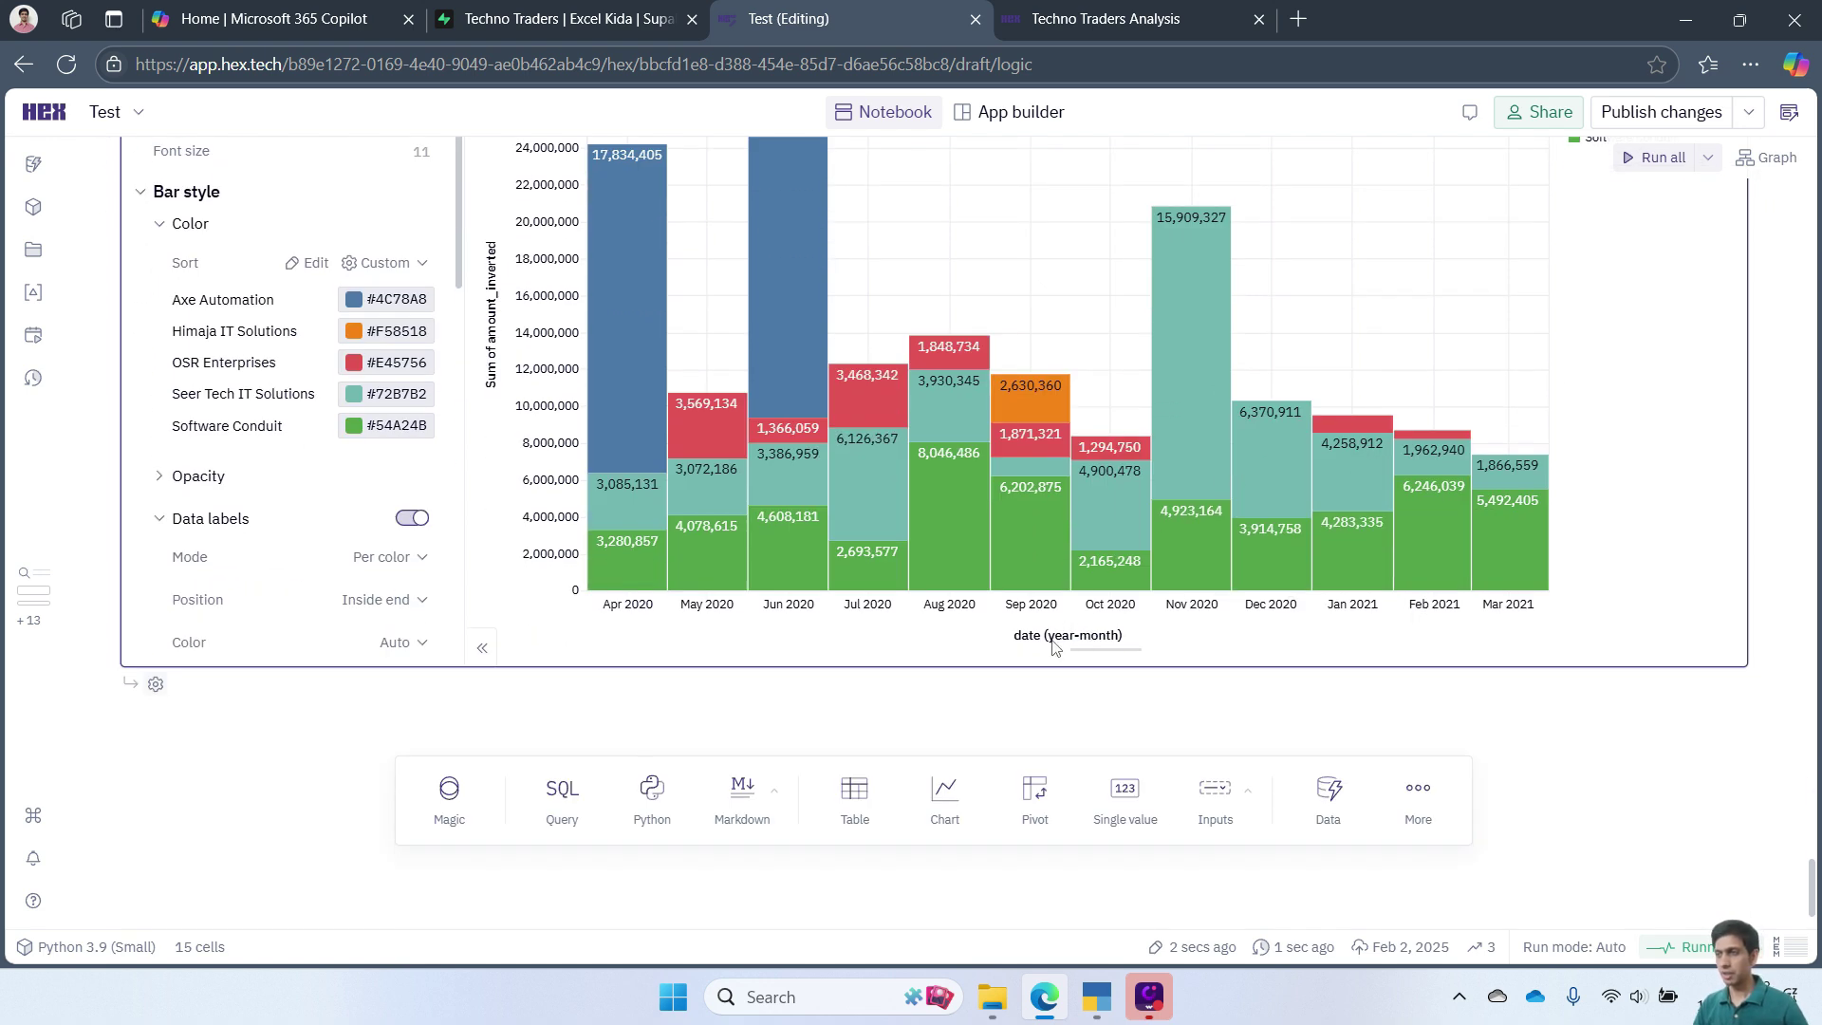
scroll(878, 649, up, 2)
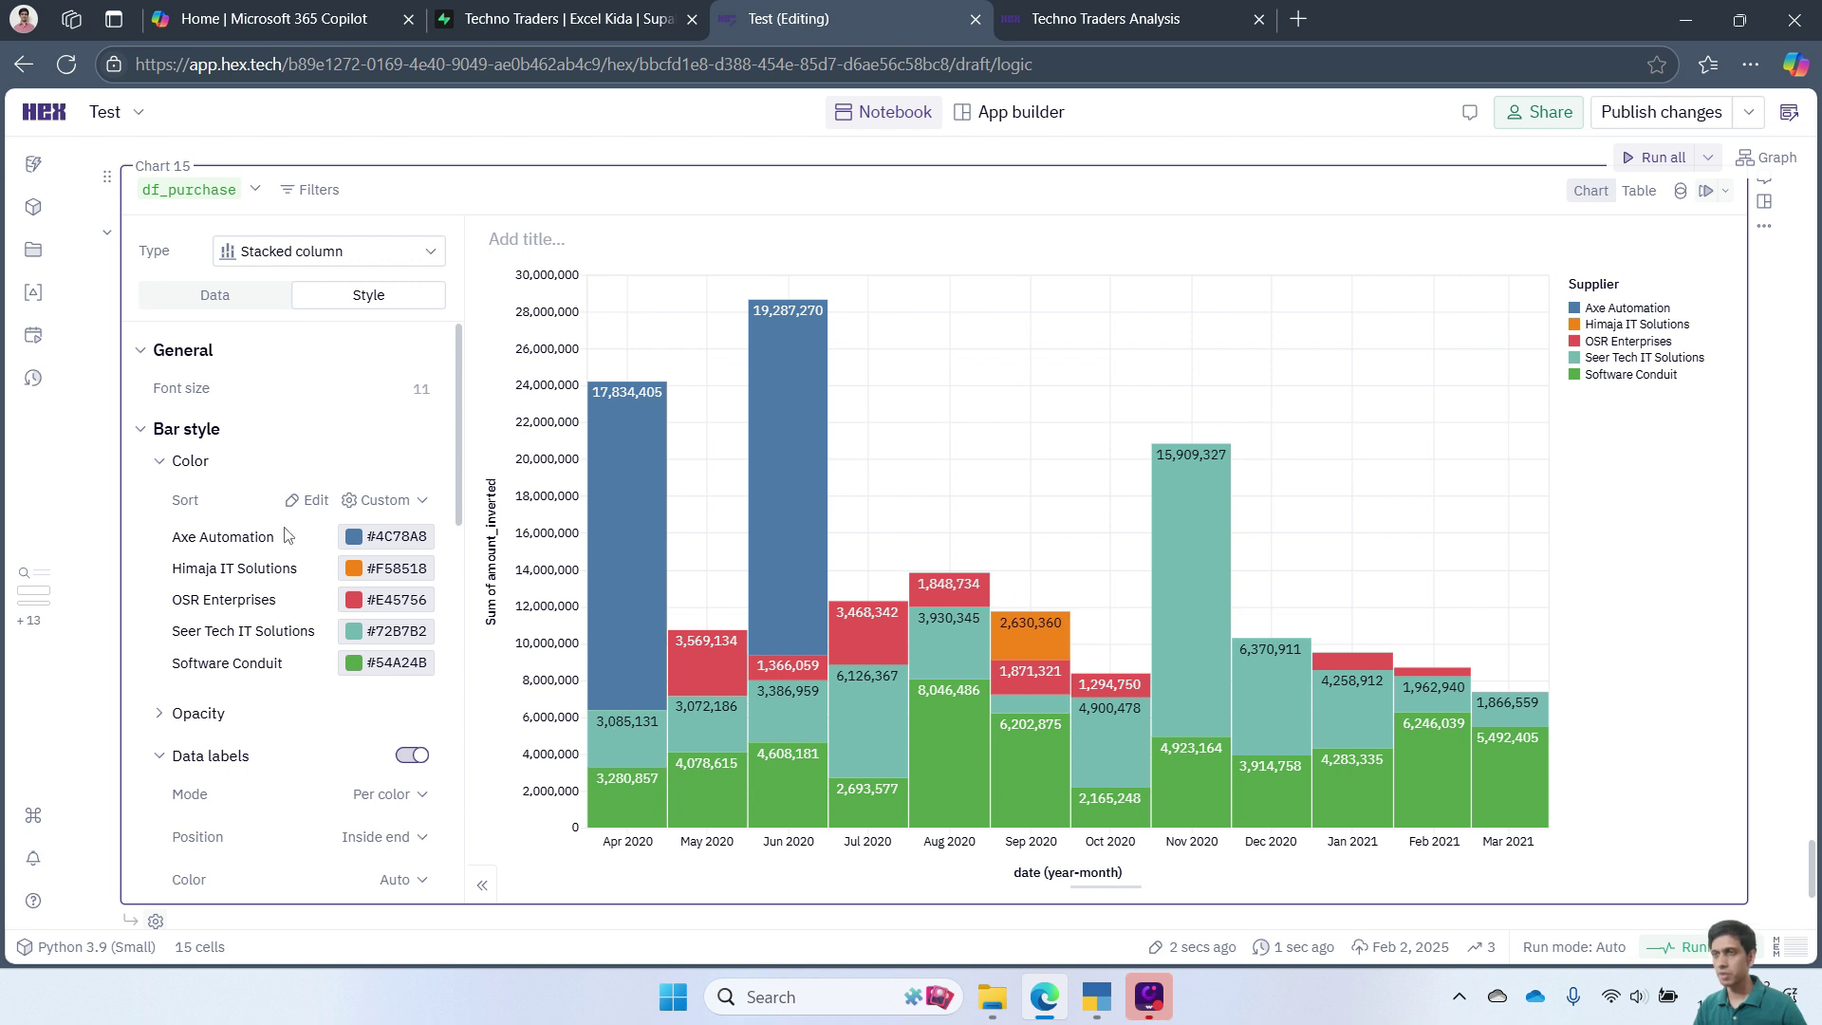
scroll(332, 560, down, 1)
scroll(335, 560, down, 4)
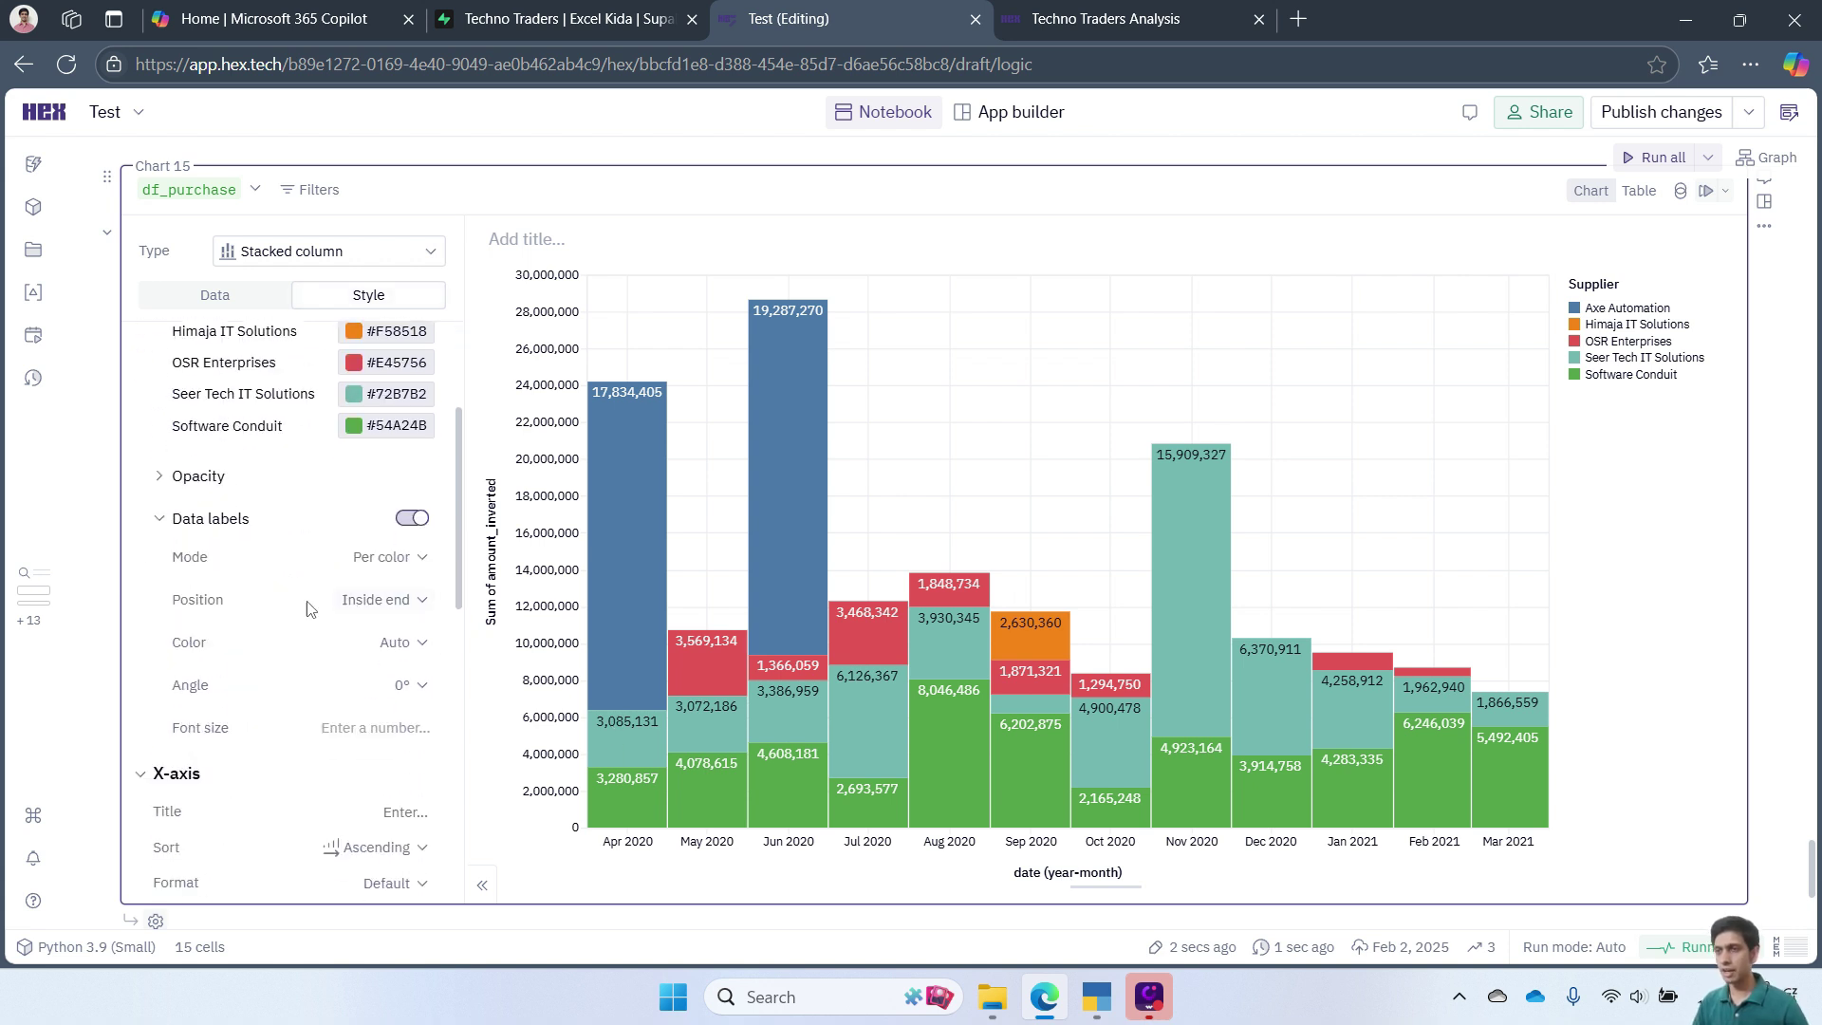
scroll(314, 612, down, 3)
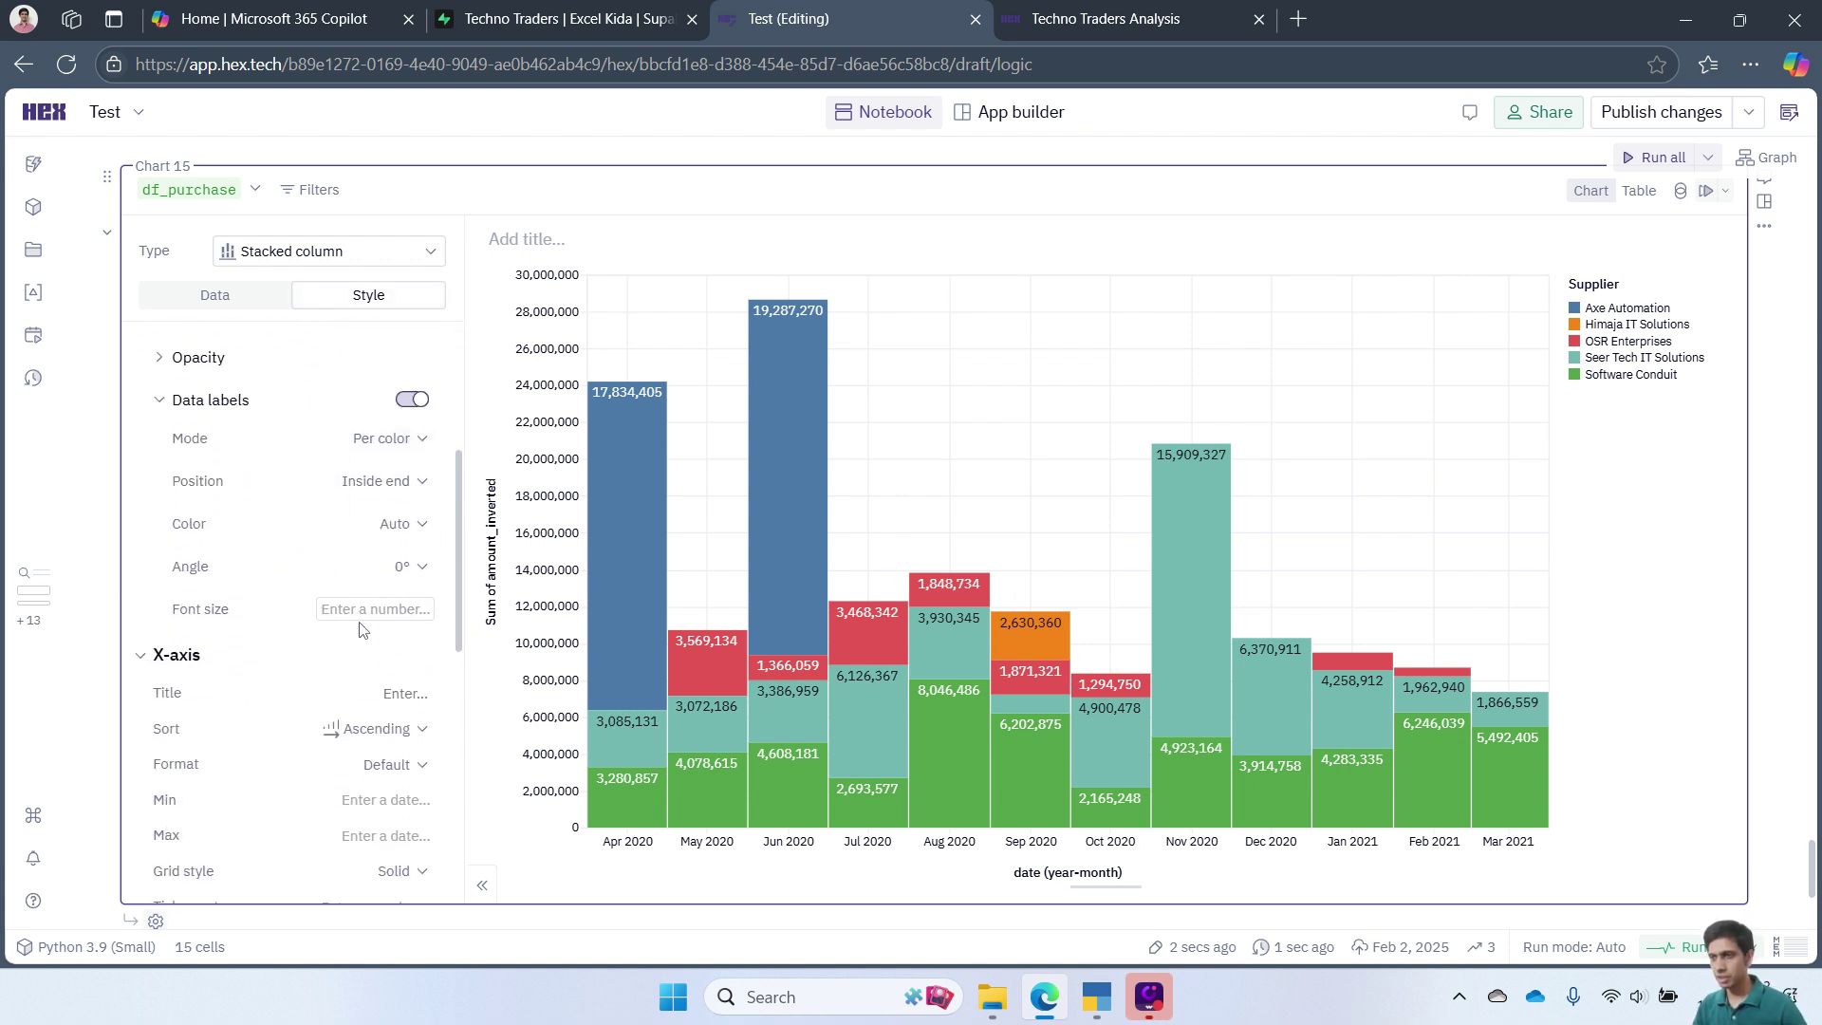
click(395, 696)
text(Month)
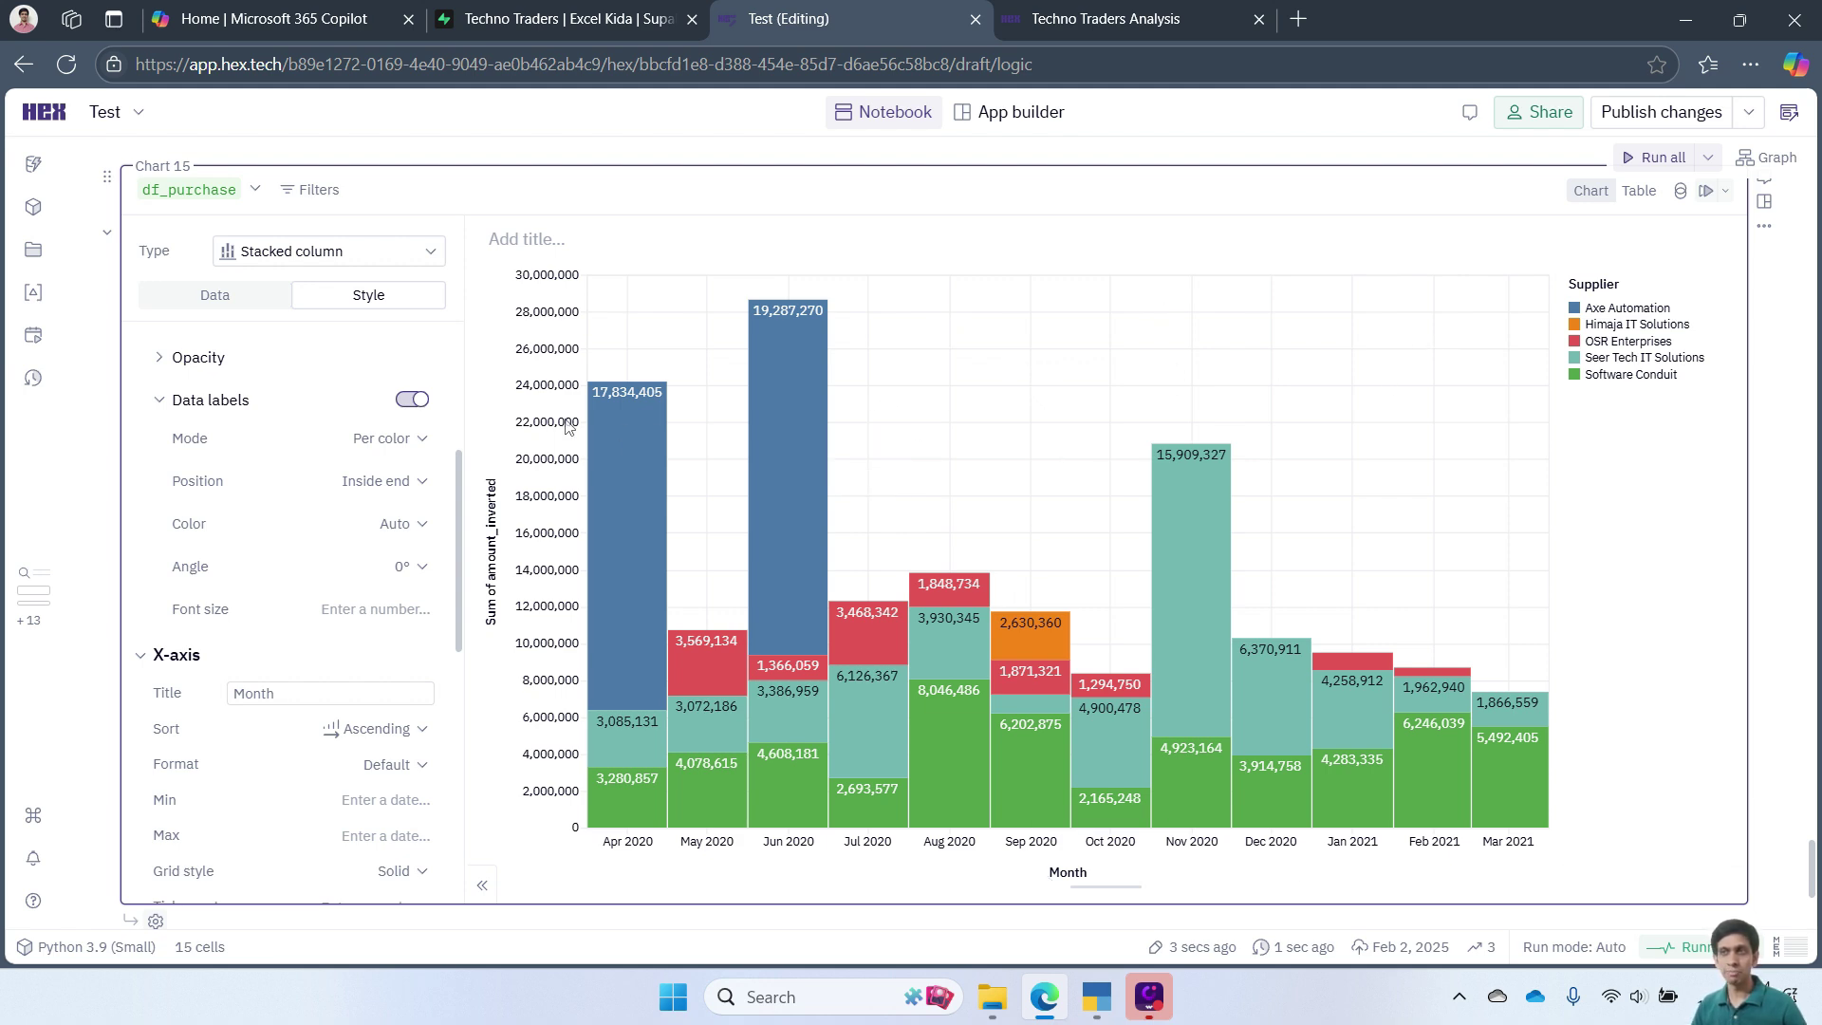
- Duplicate the supplier chart cell and remove the party_name color breakdown from the copy
scroll(568, 426, down, 3)
scroll(1642, 326, up, 4)
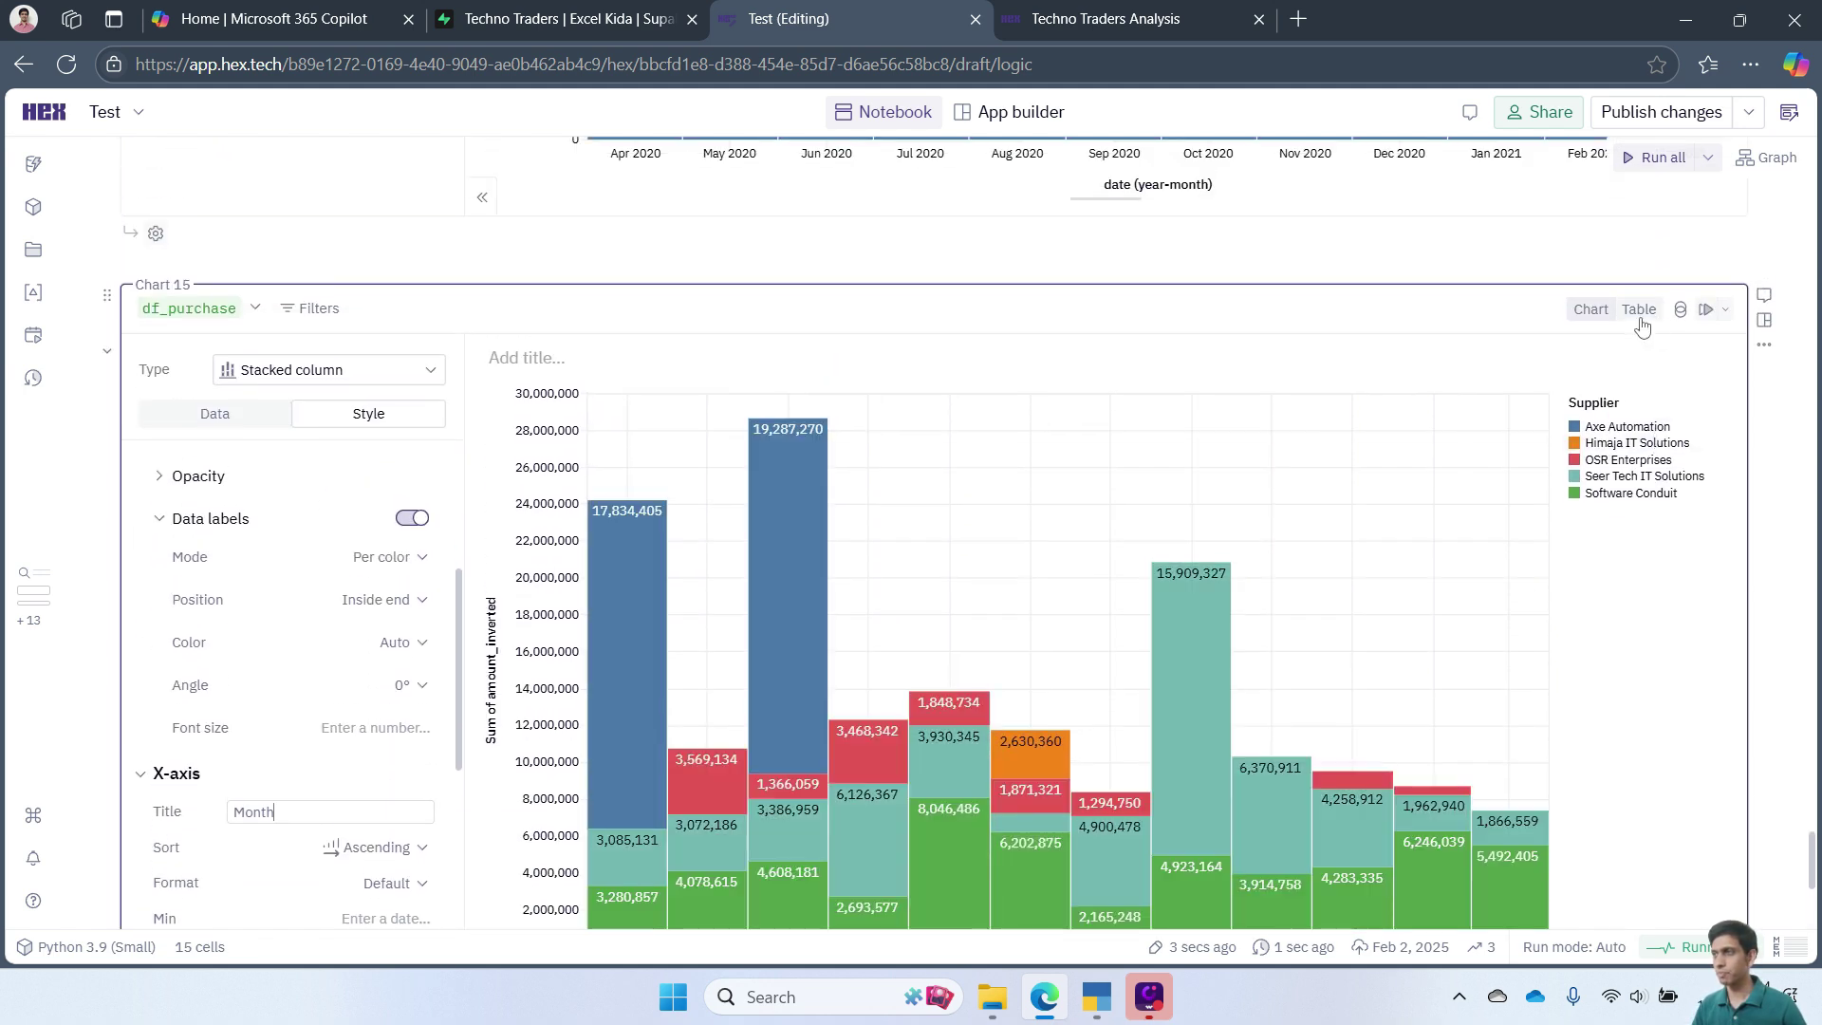
click(1765, 344)
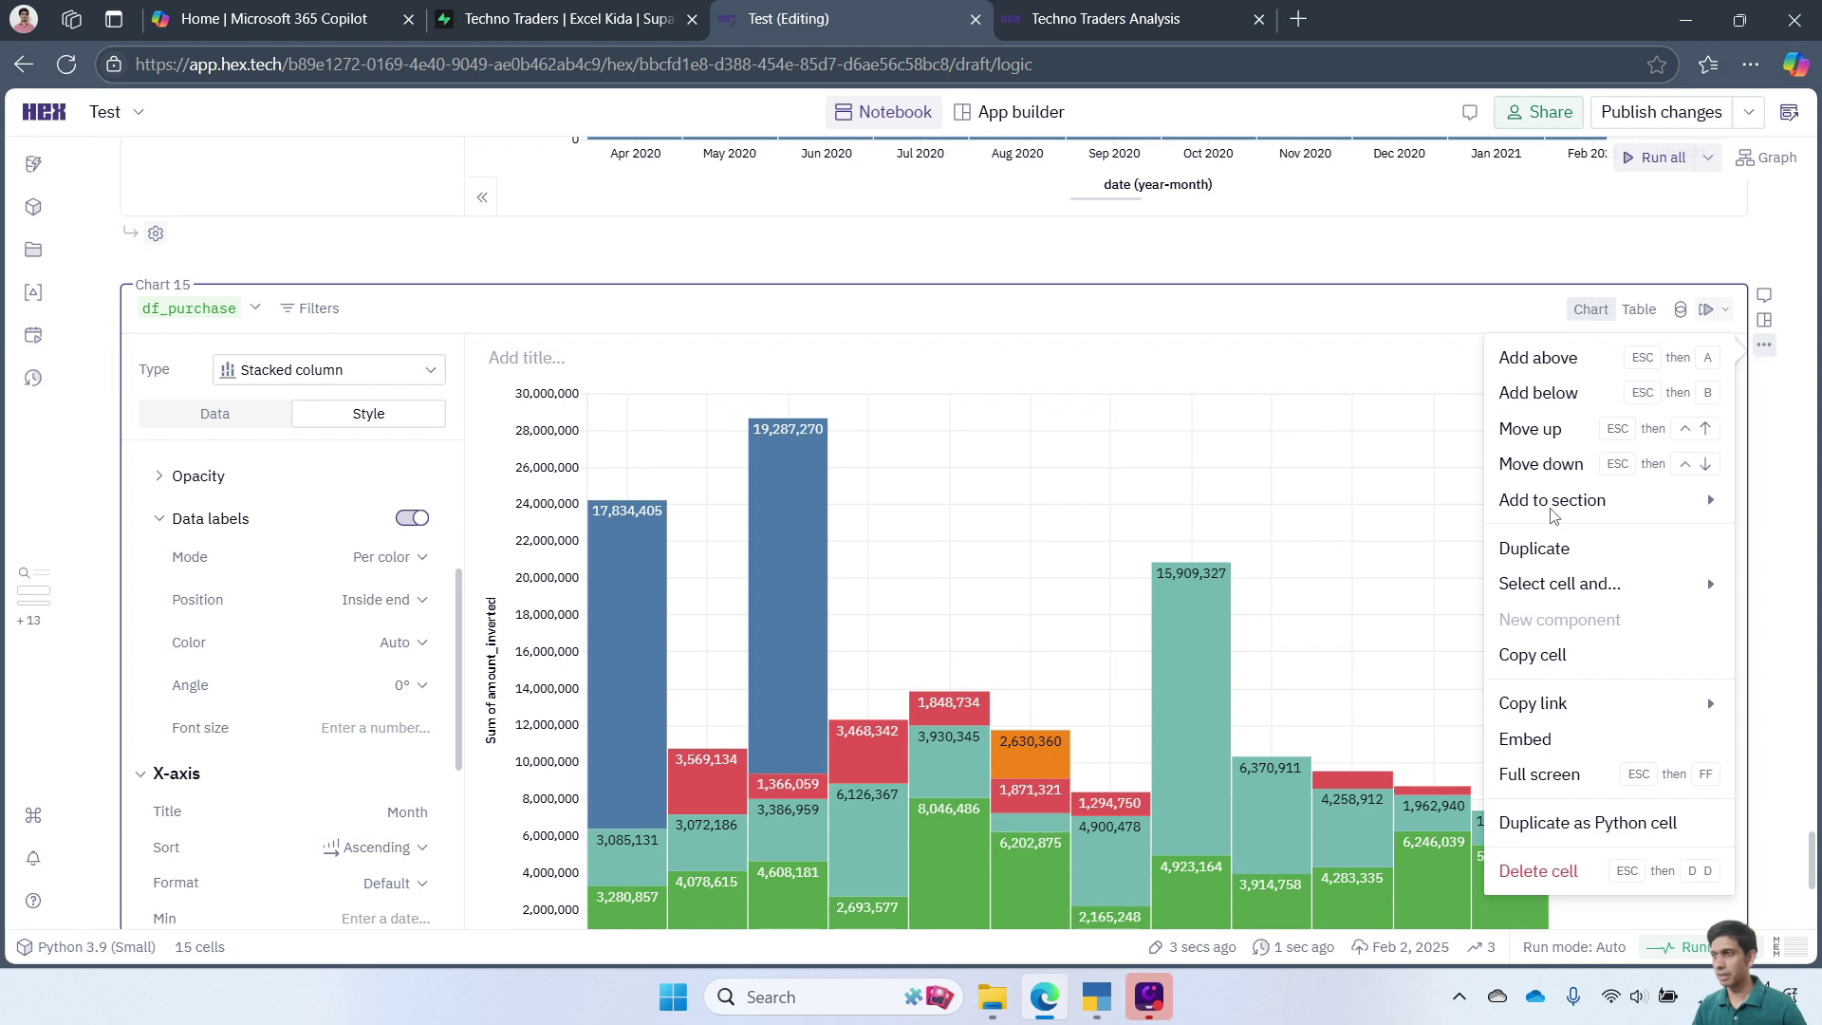
click(1573, 559)
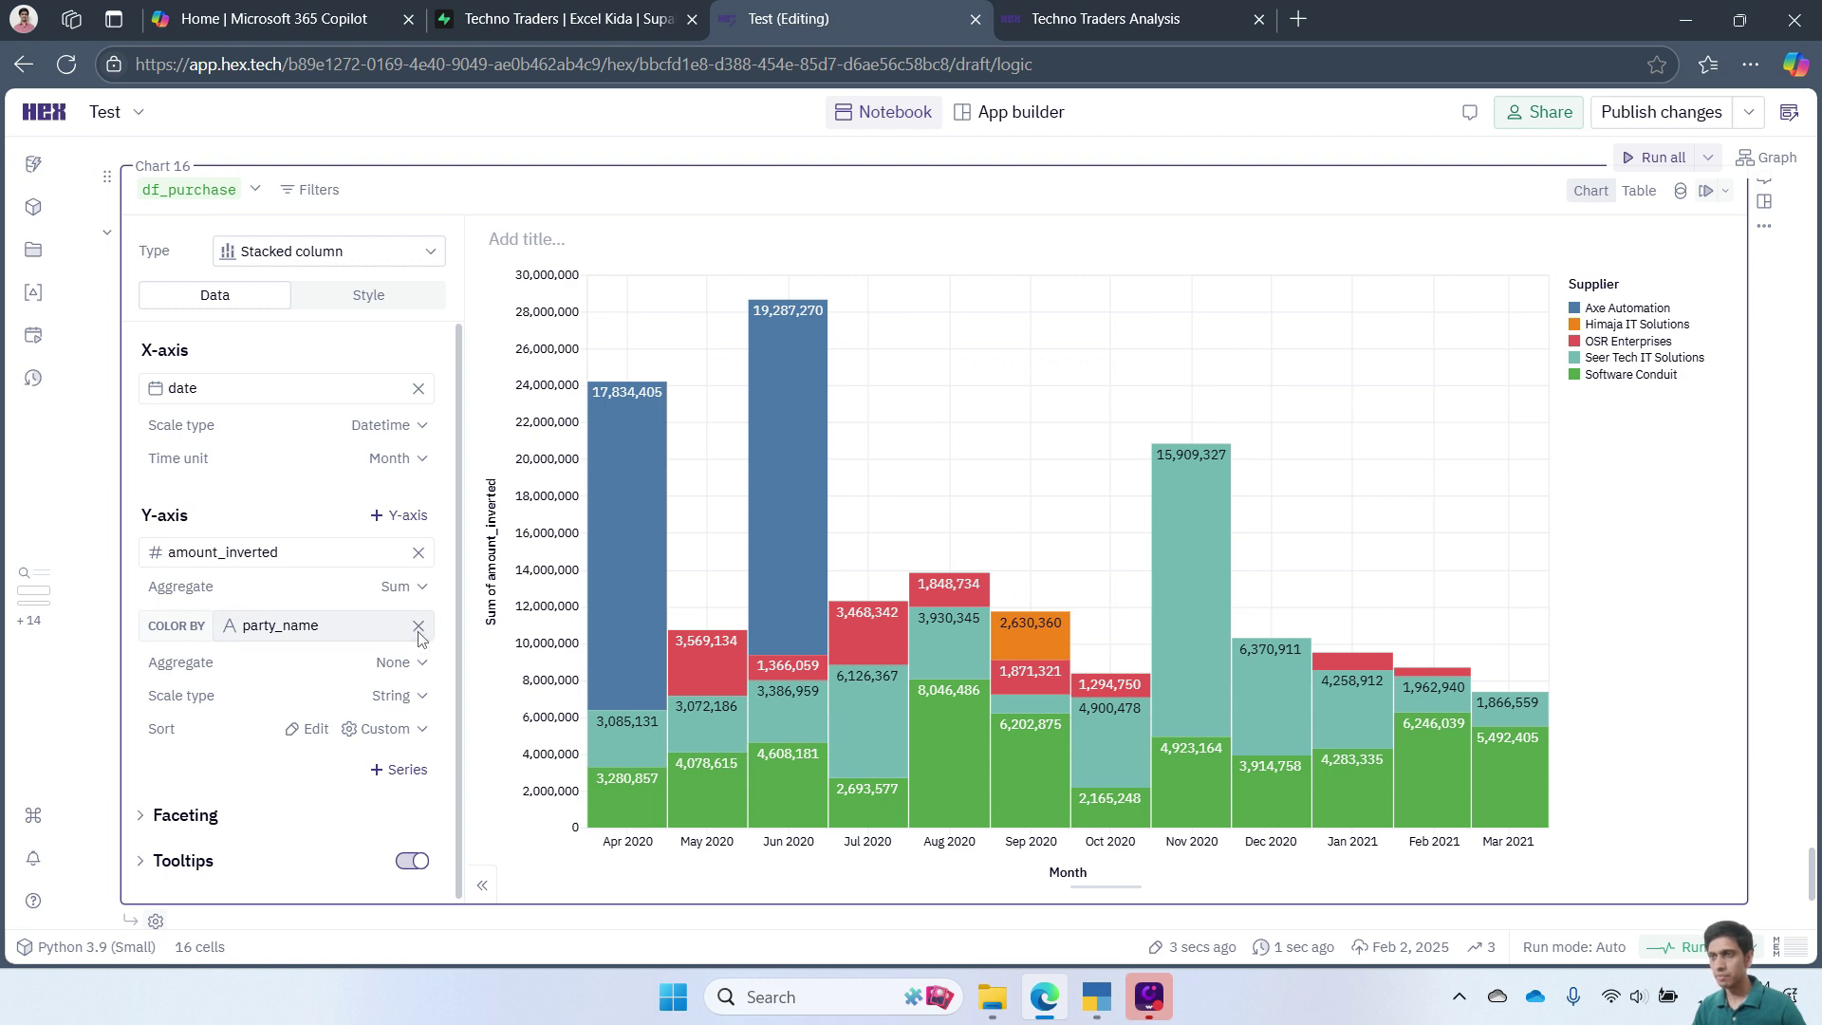
click(418, 627)
click(341, 870)
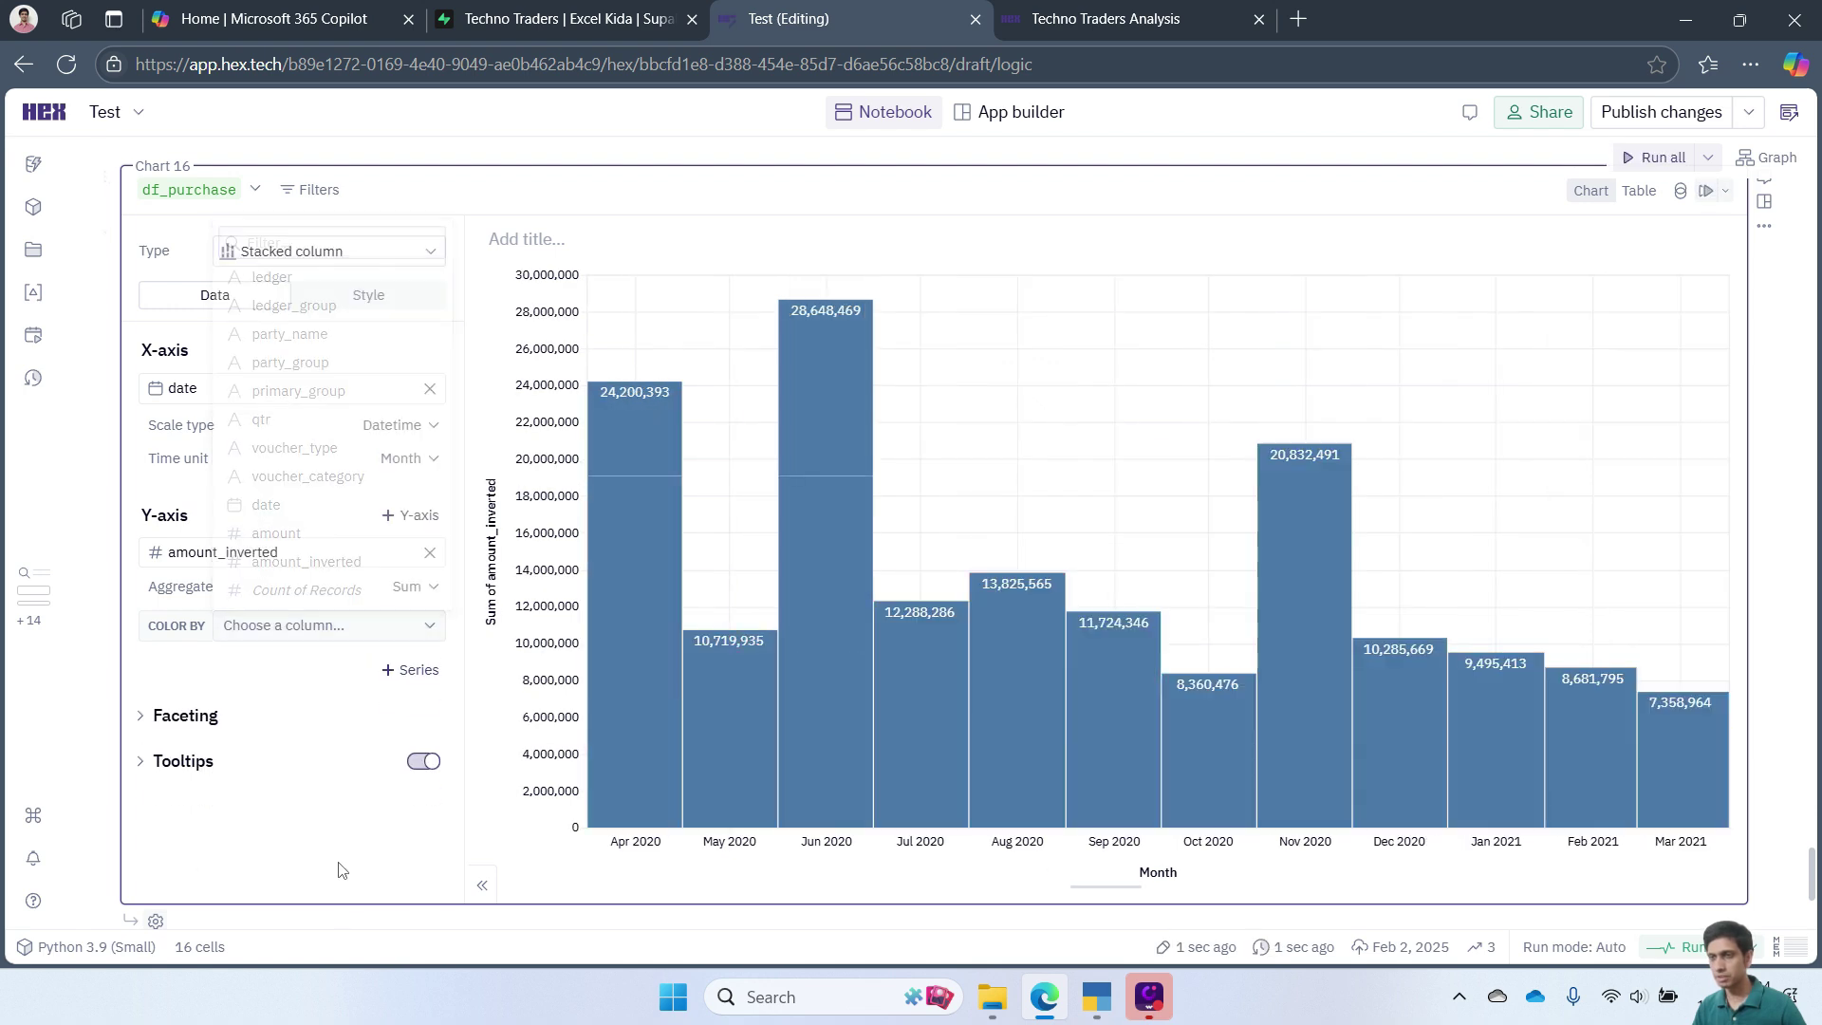
- Convert the copied chart to a pie chart colored by party_name, with its values shown as Percent
click(327, 252)
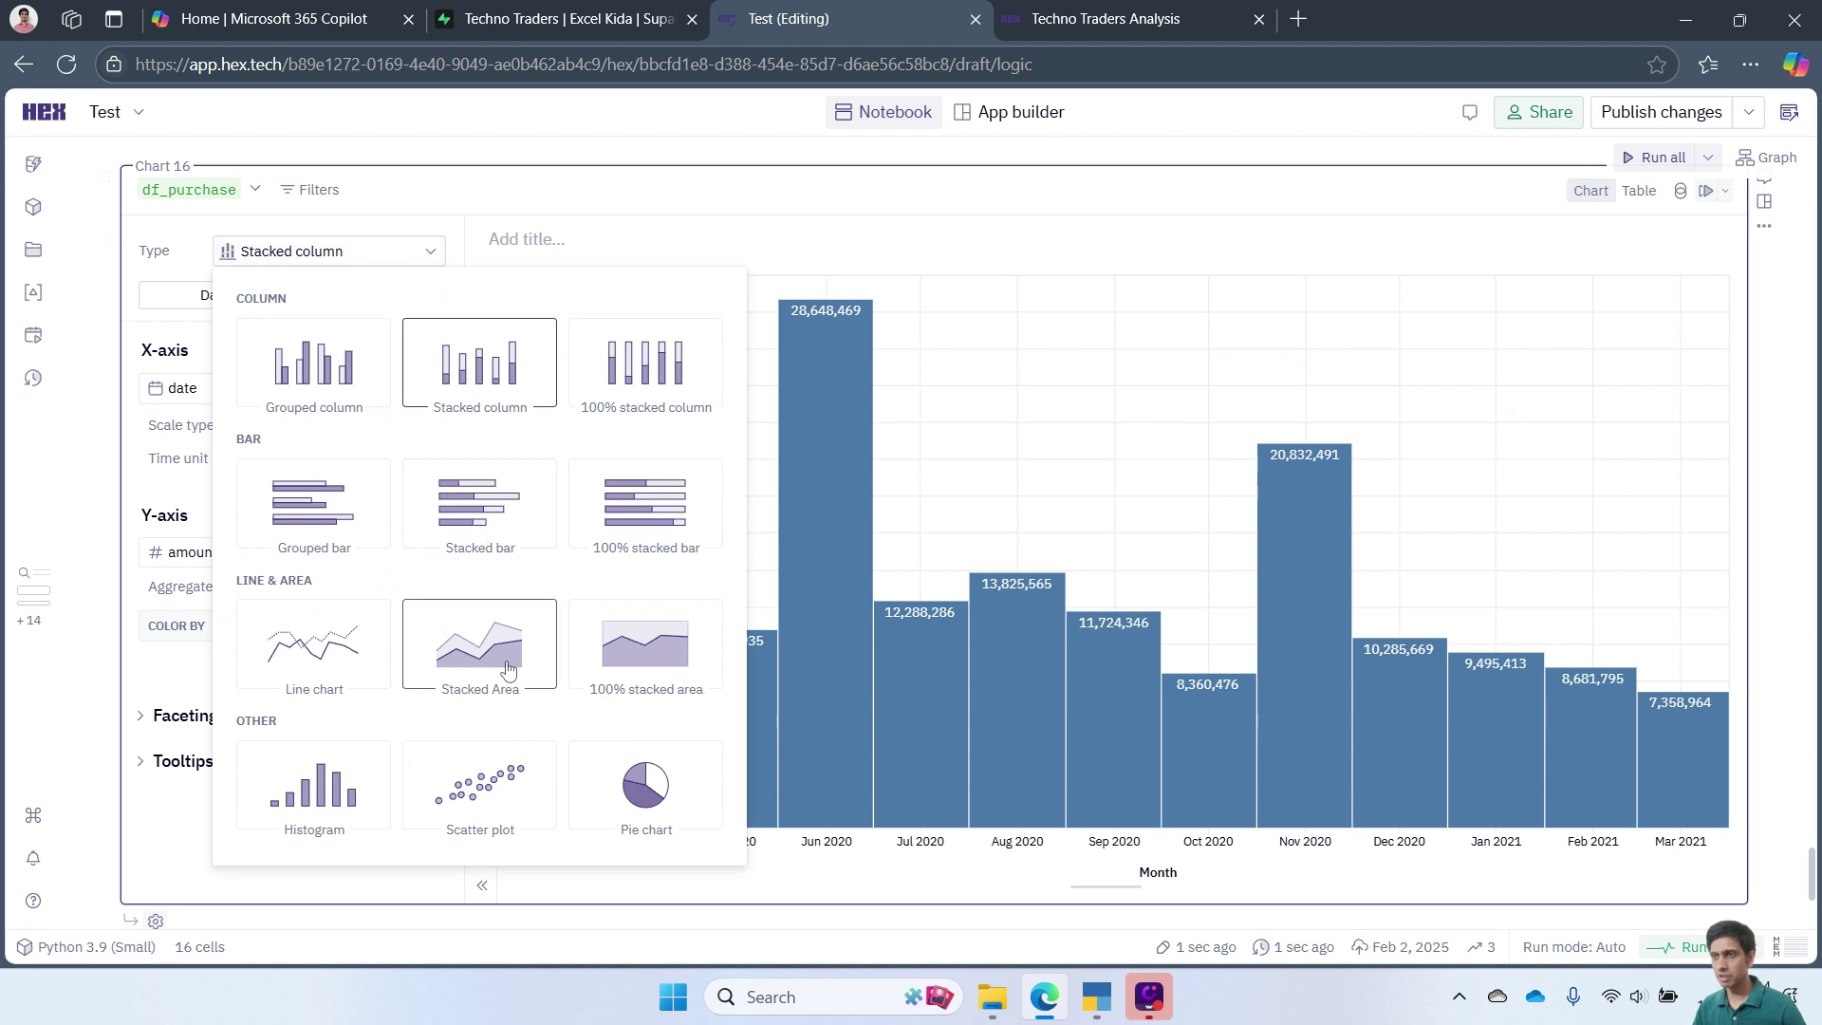
click(646, 787)
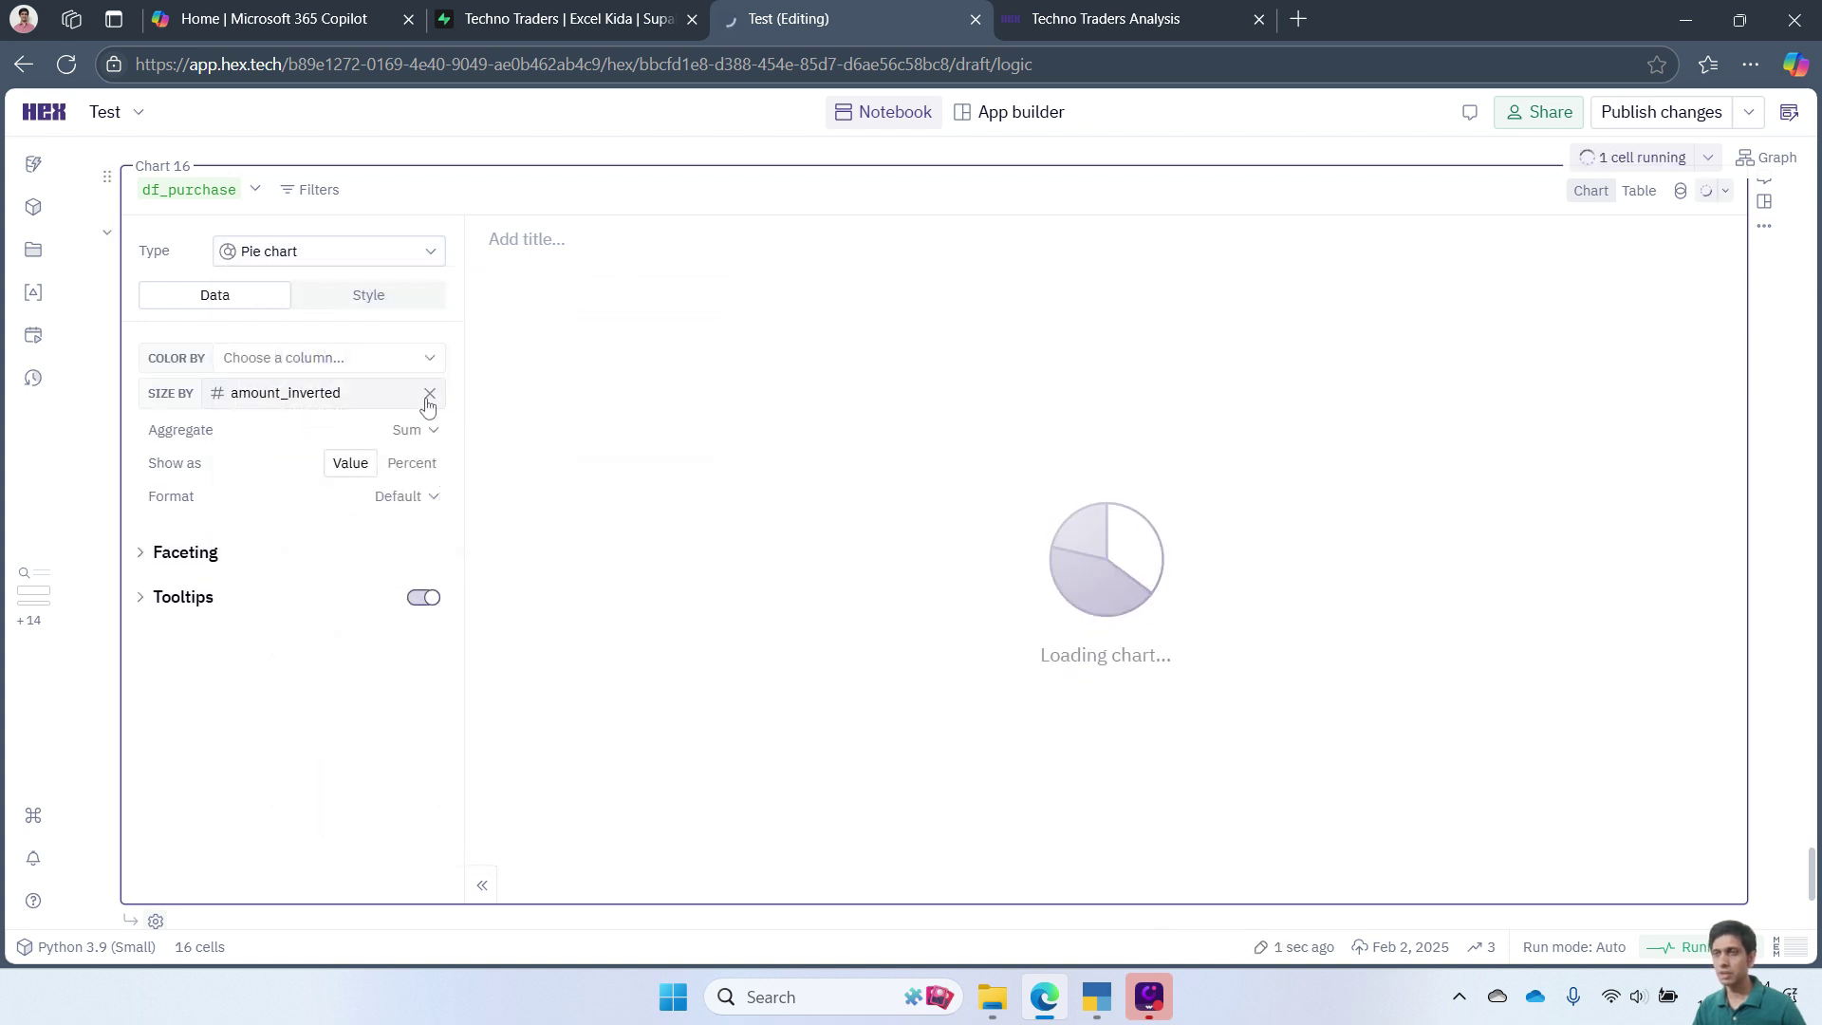
click(349, 366)
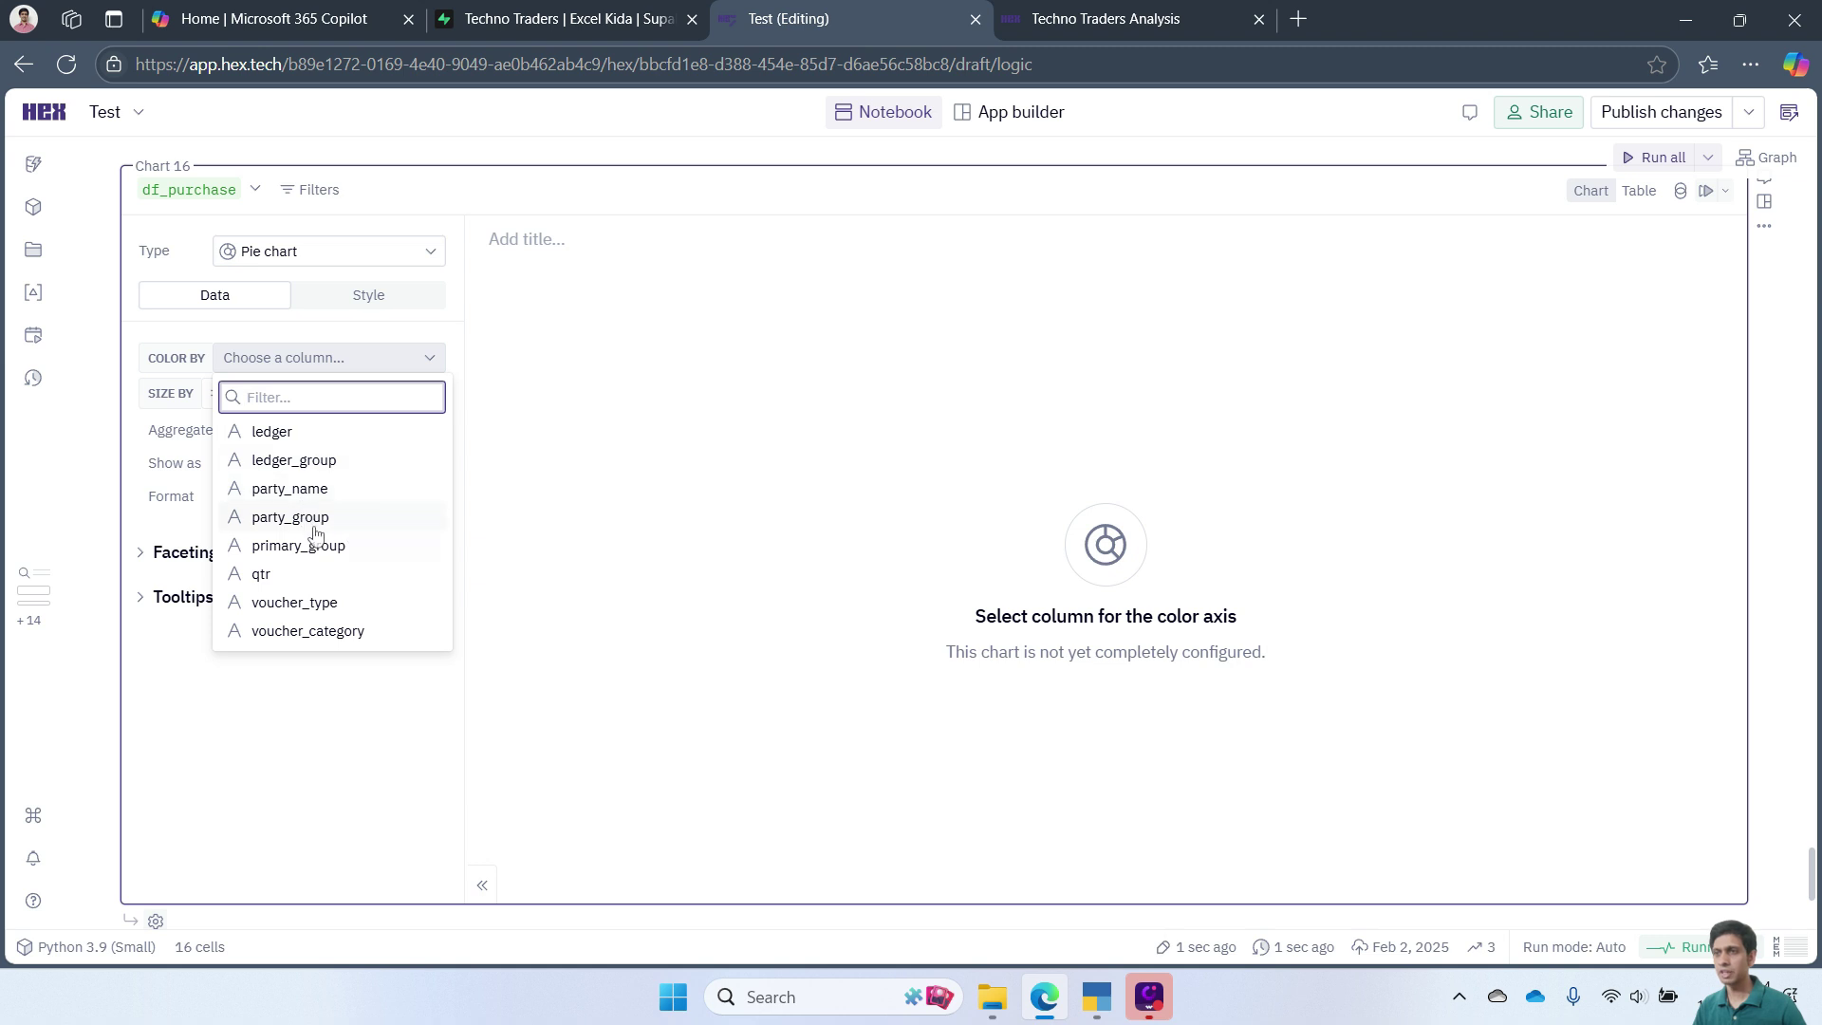
click(300, 490)
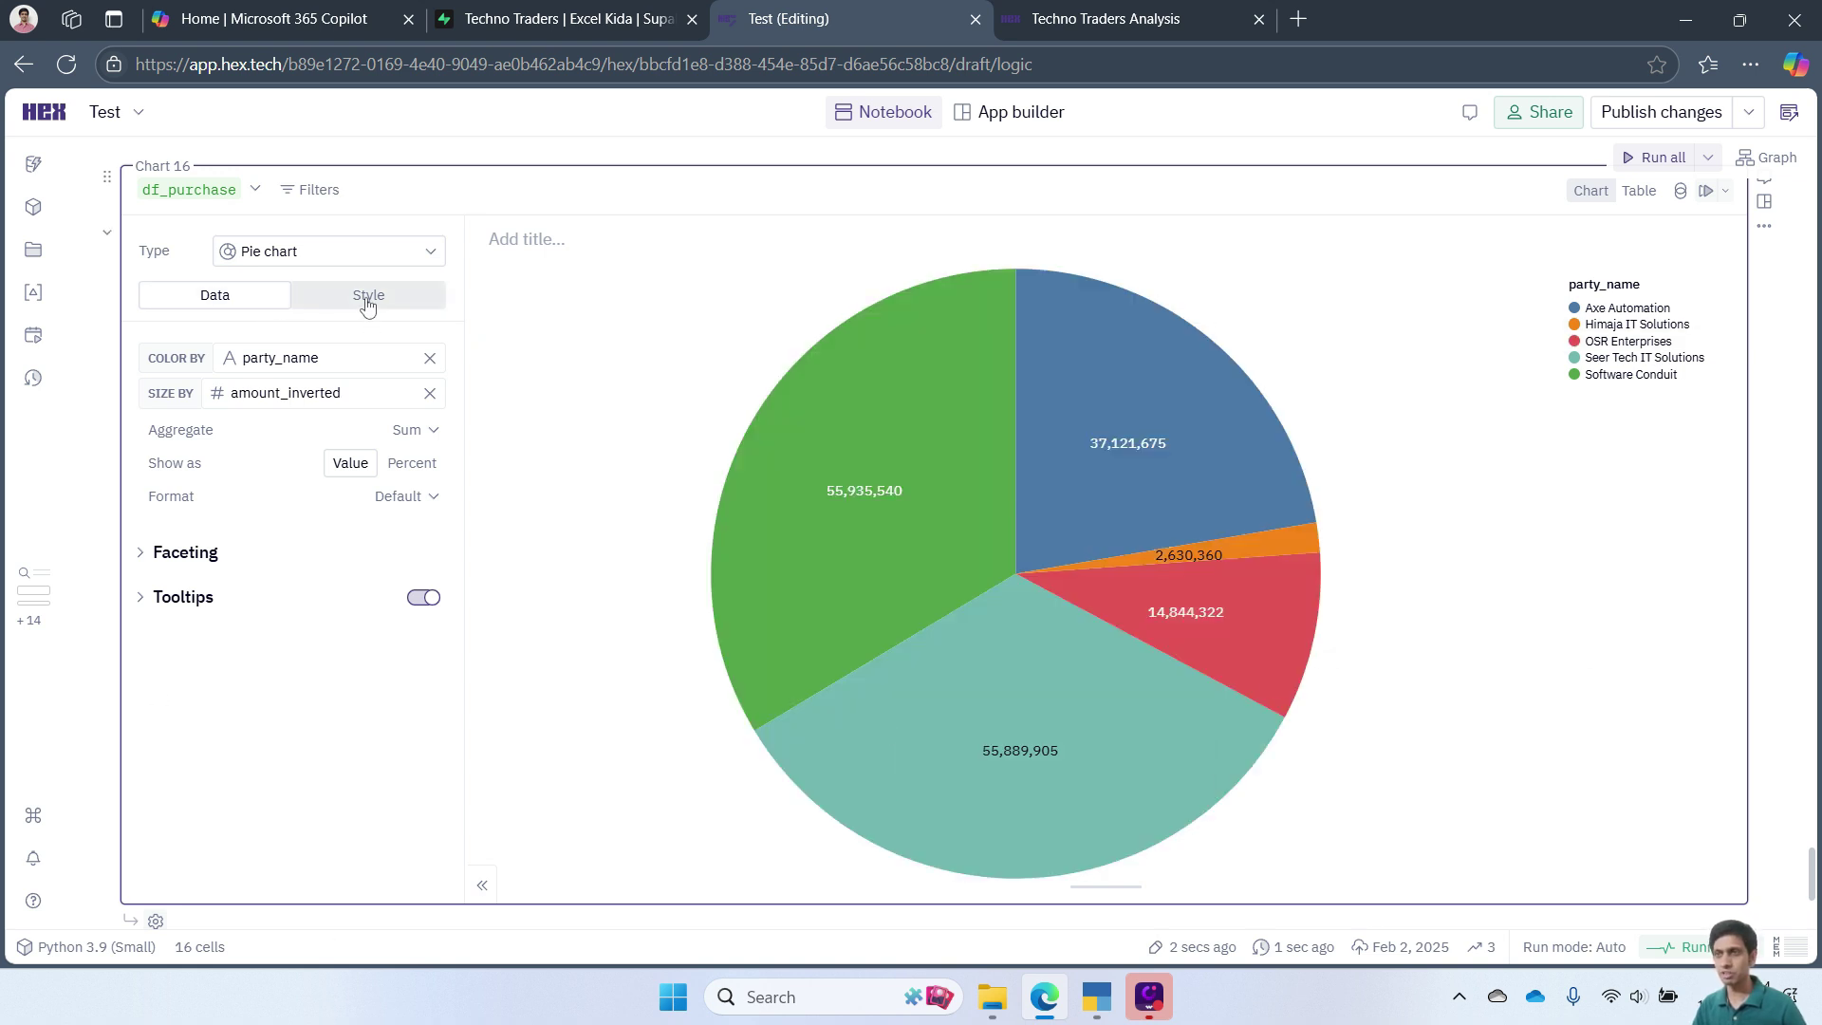
click(412, 463)
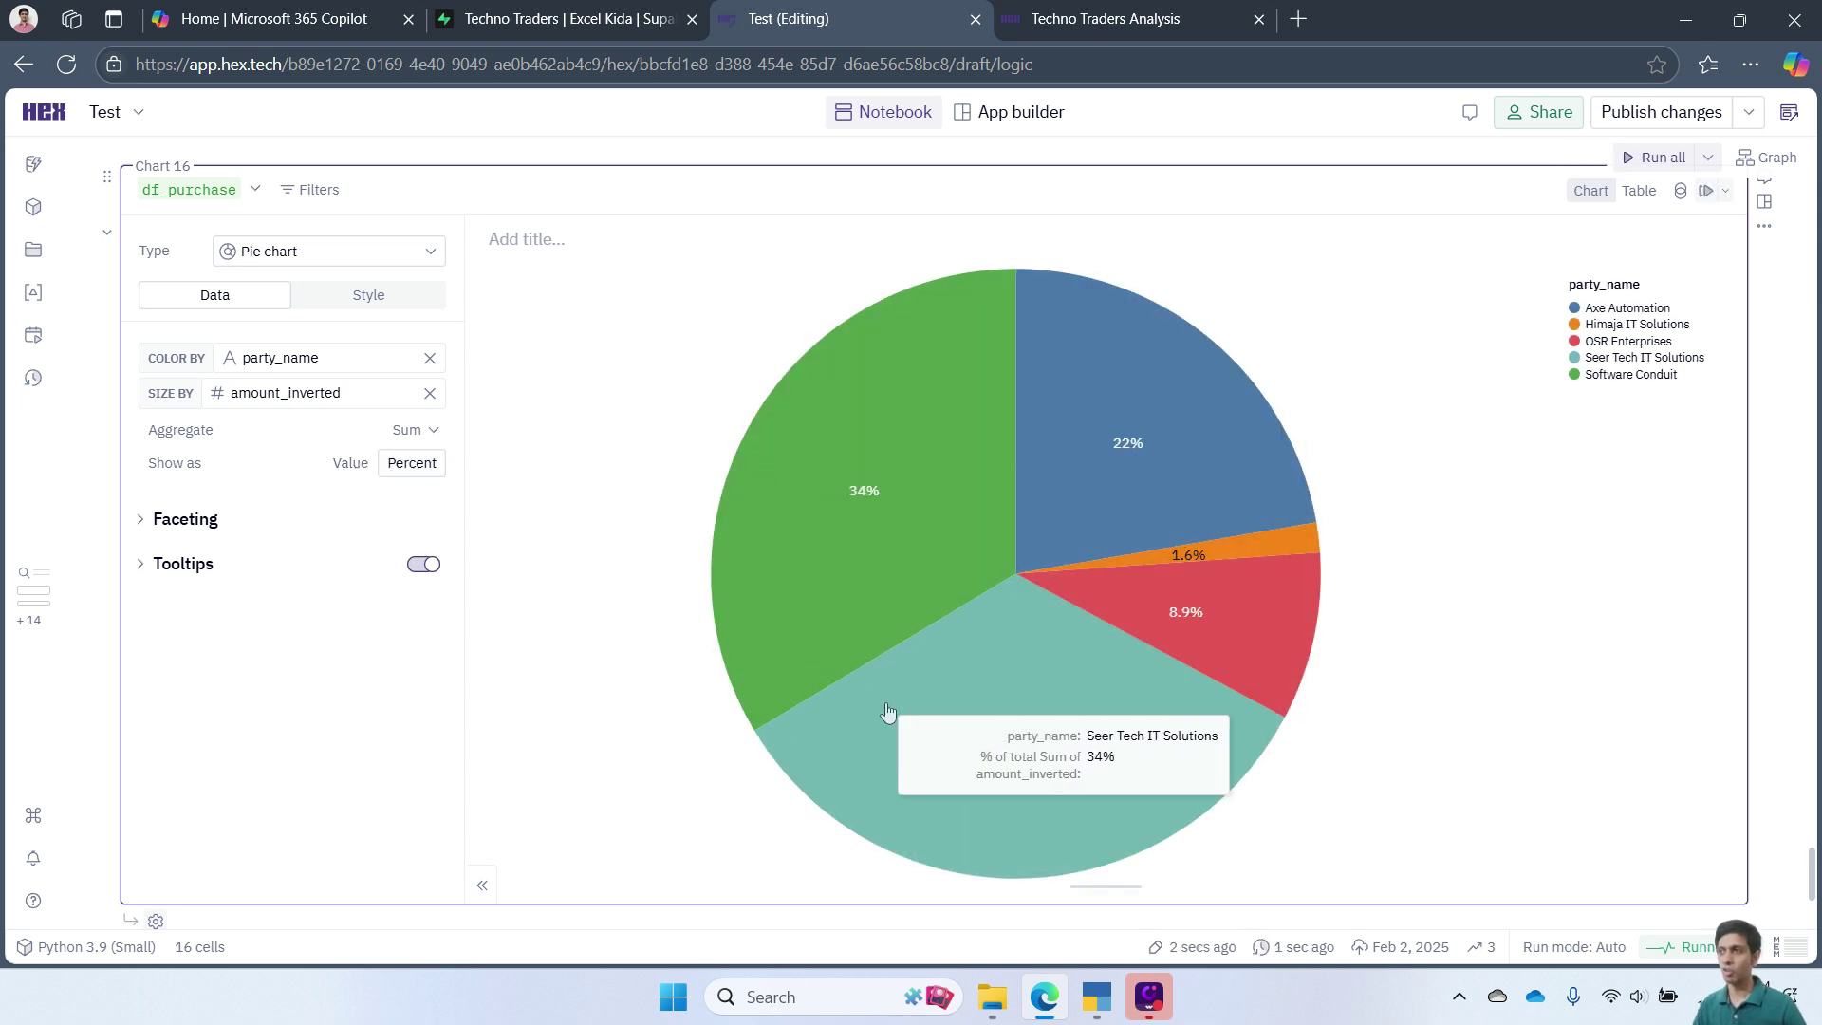
- Set the legend title of the pie chart to "Supplier"
click(371, 302)
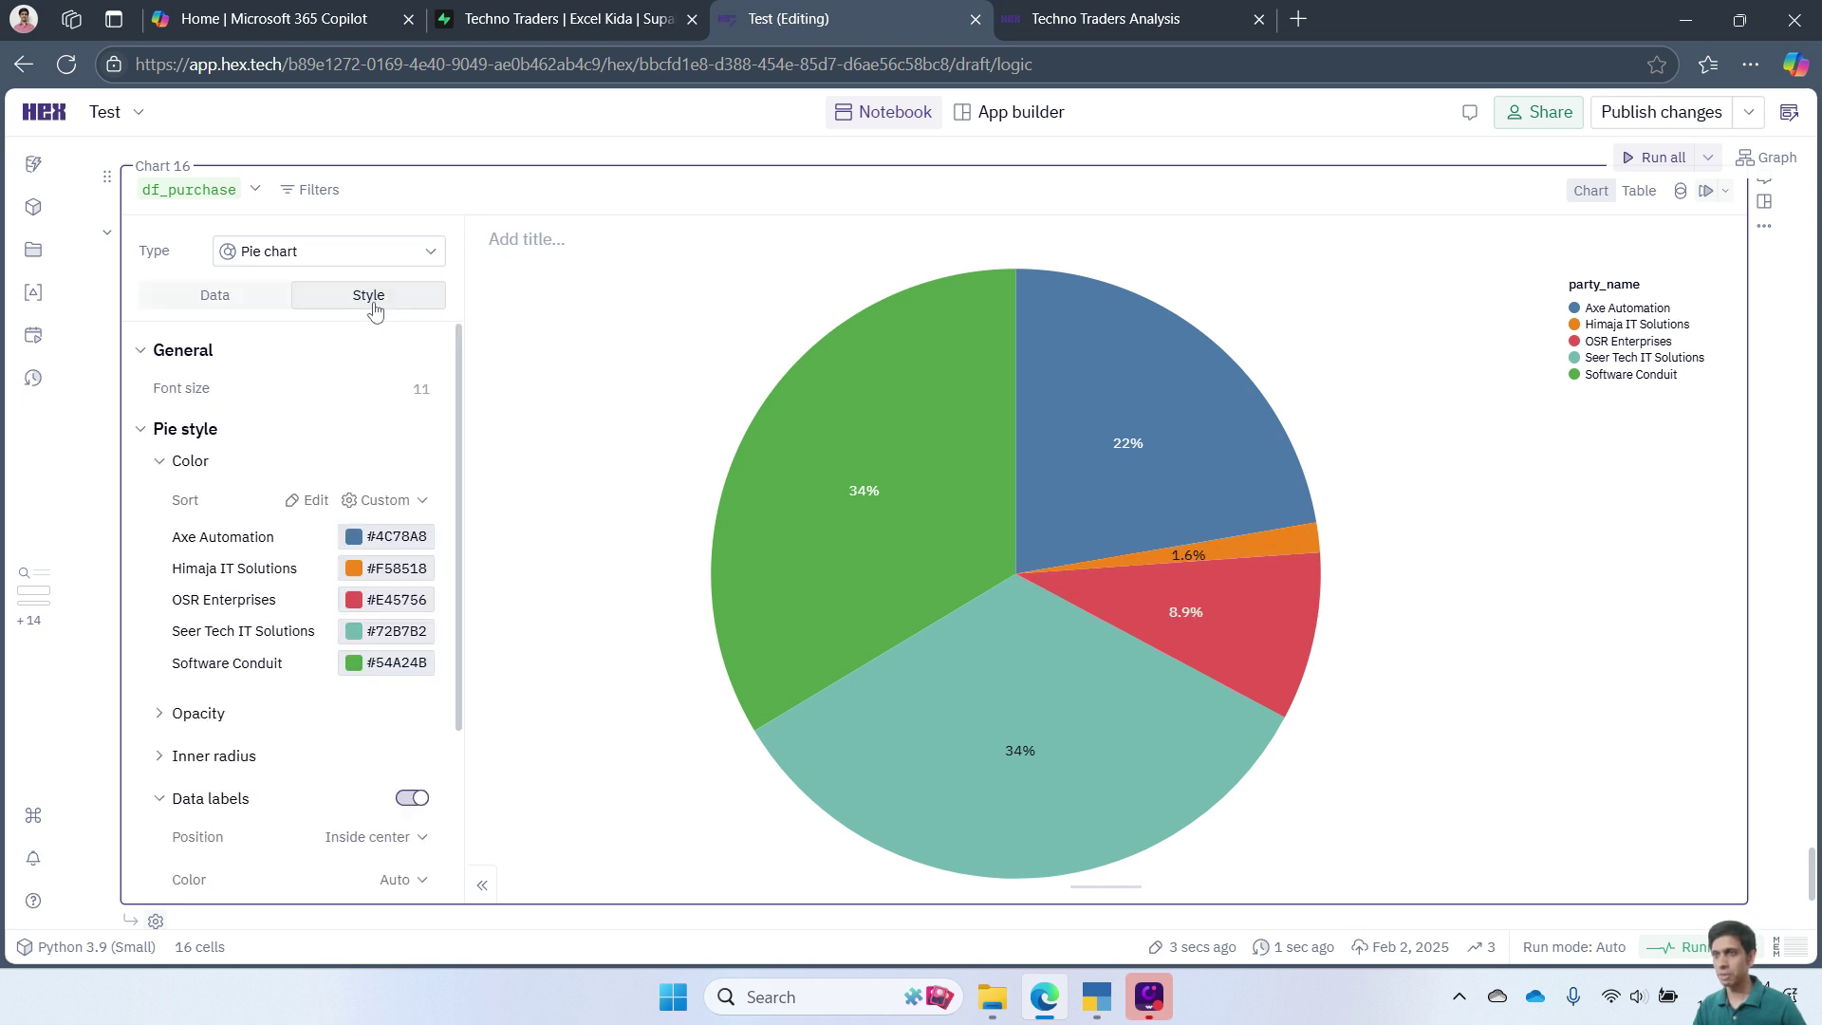
scroll(394, 456, down, 3)
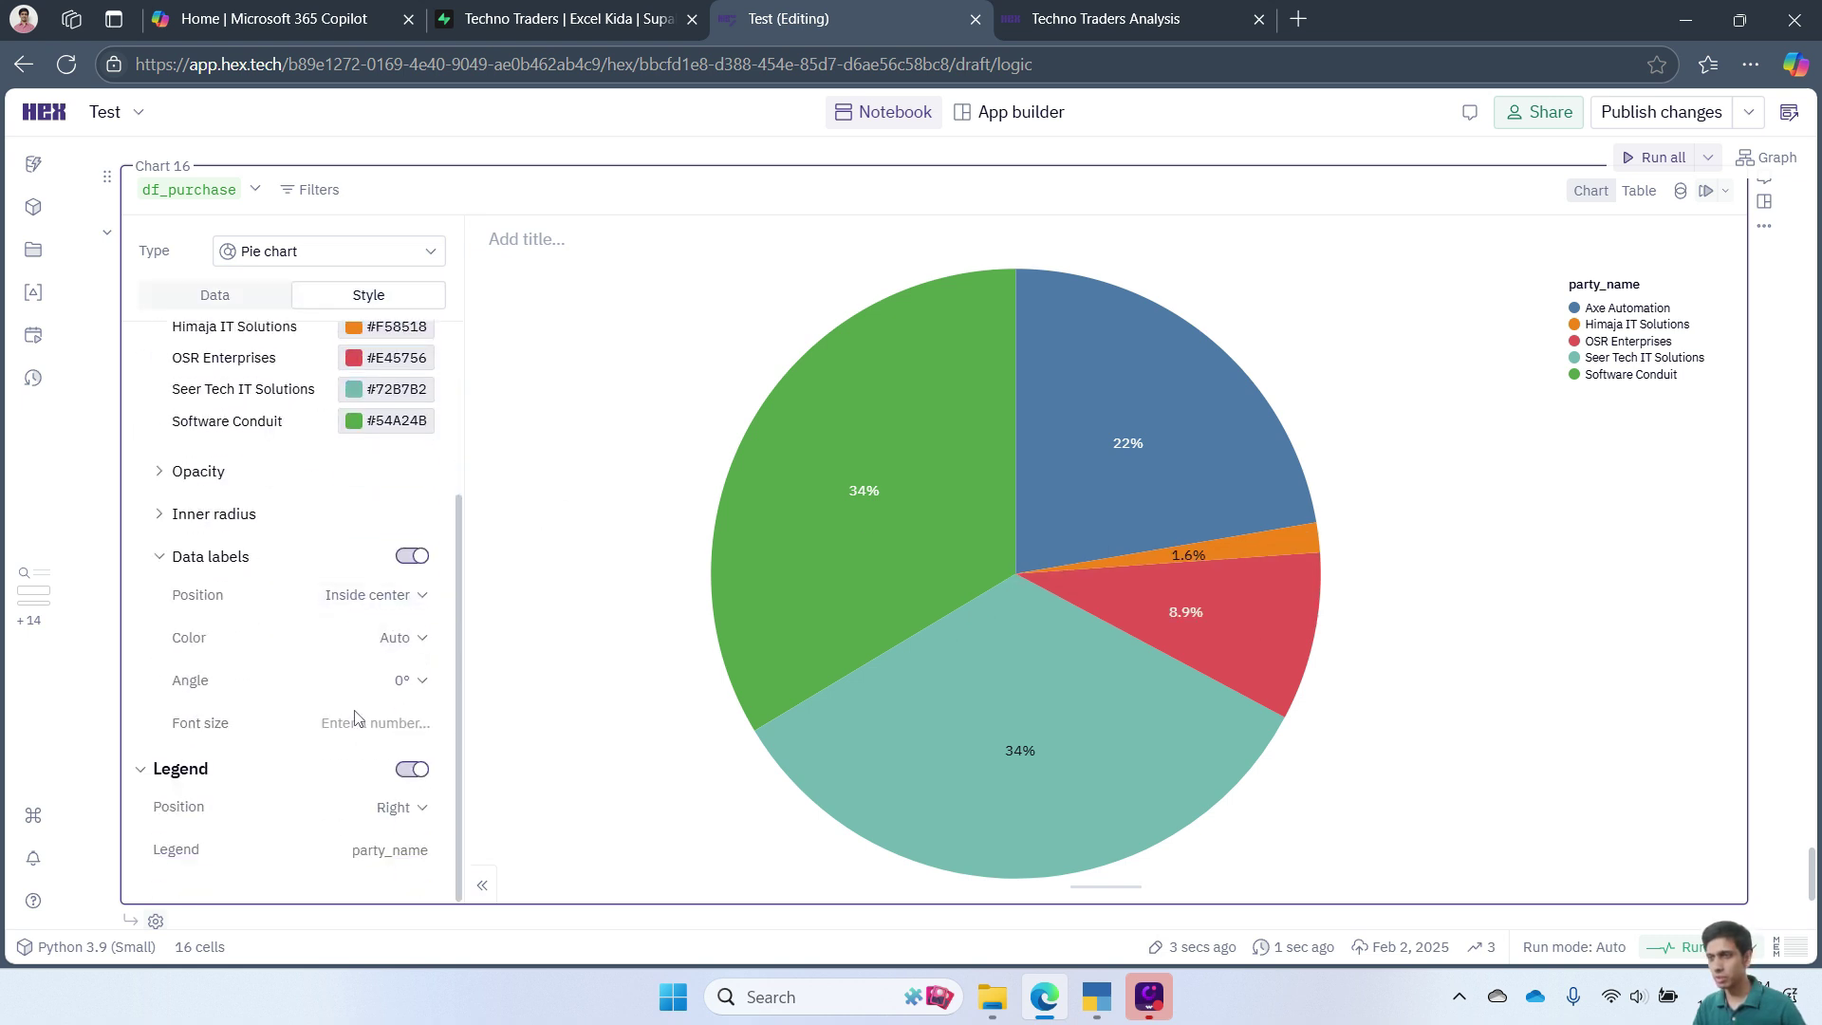
click(373, 847)
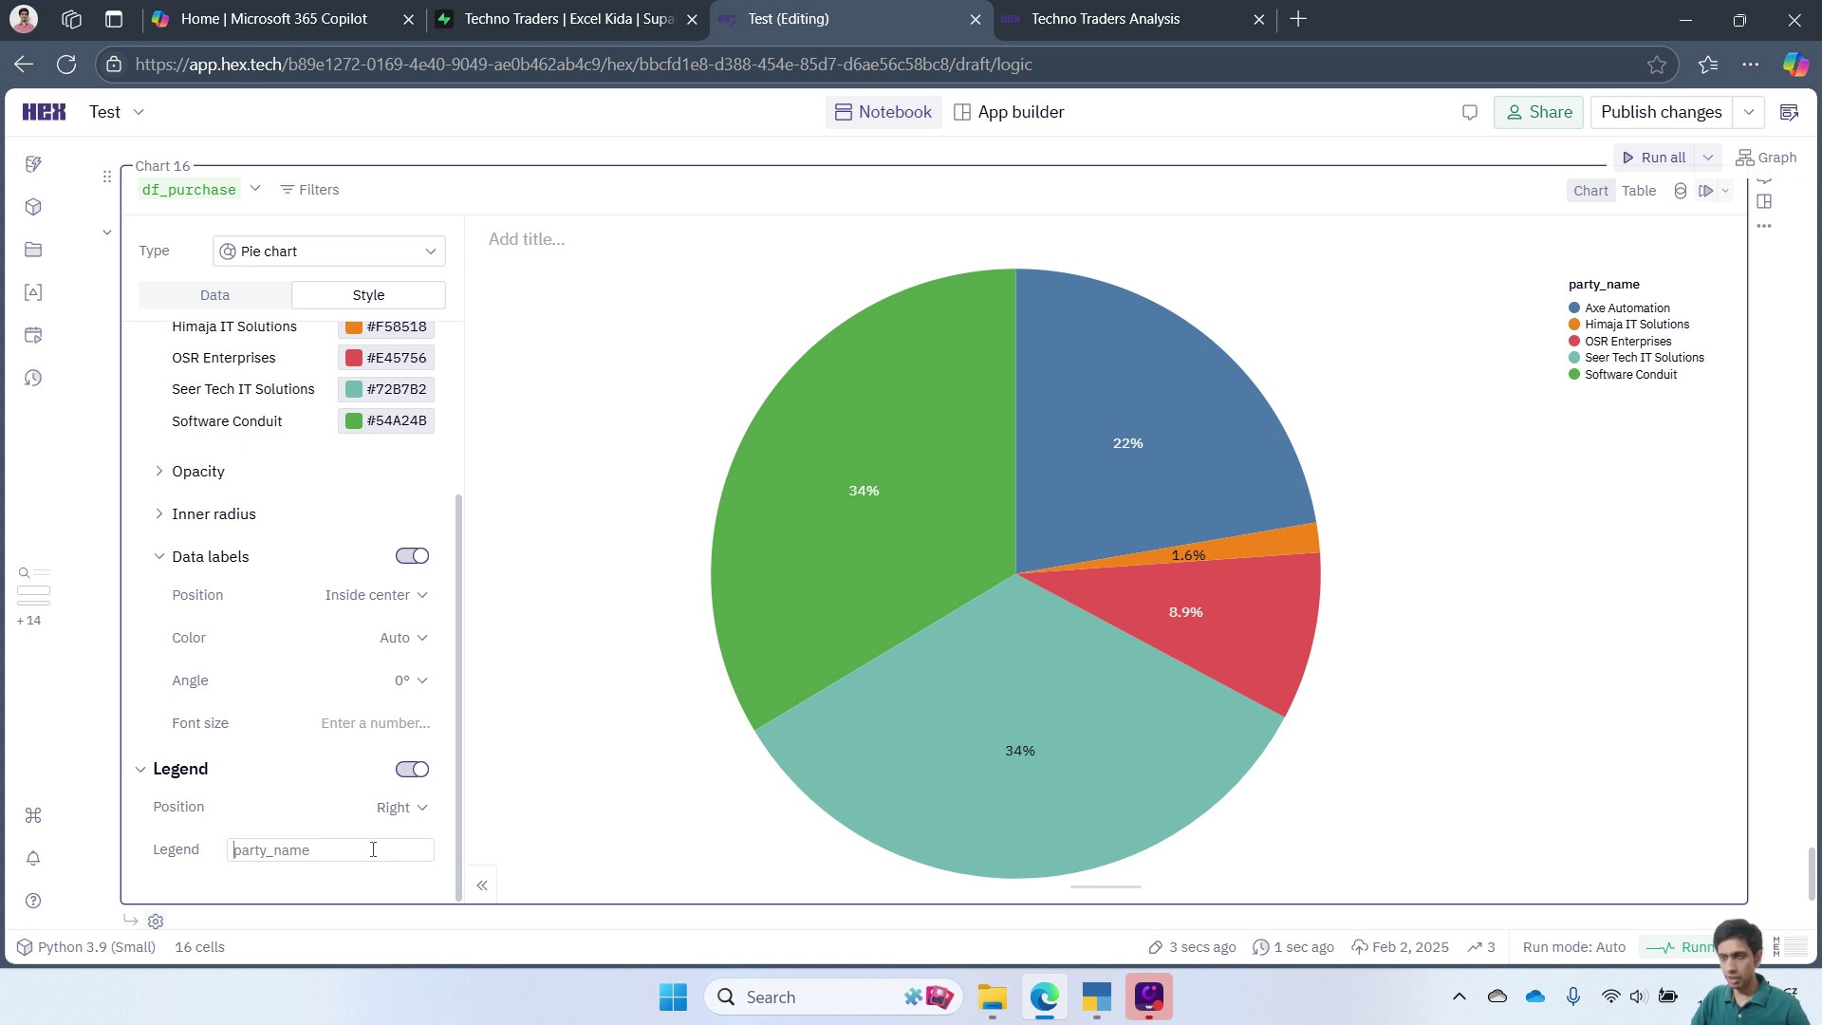
text(Sup)
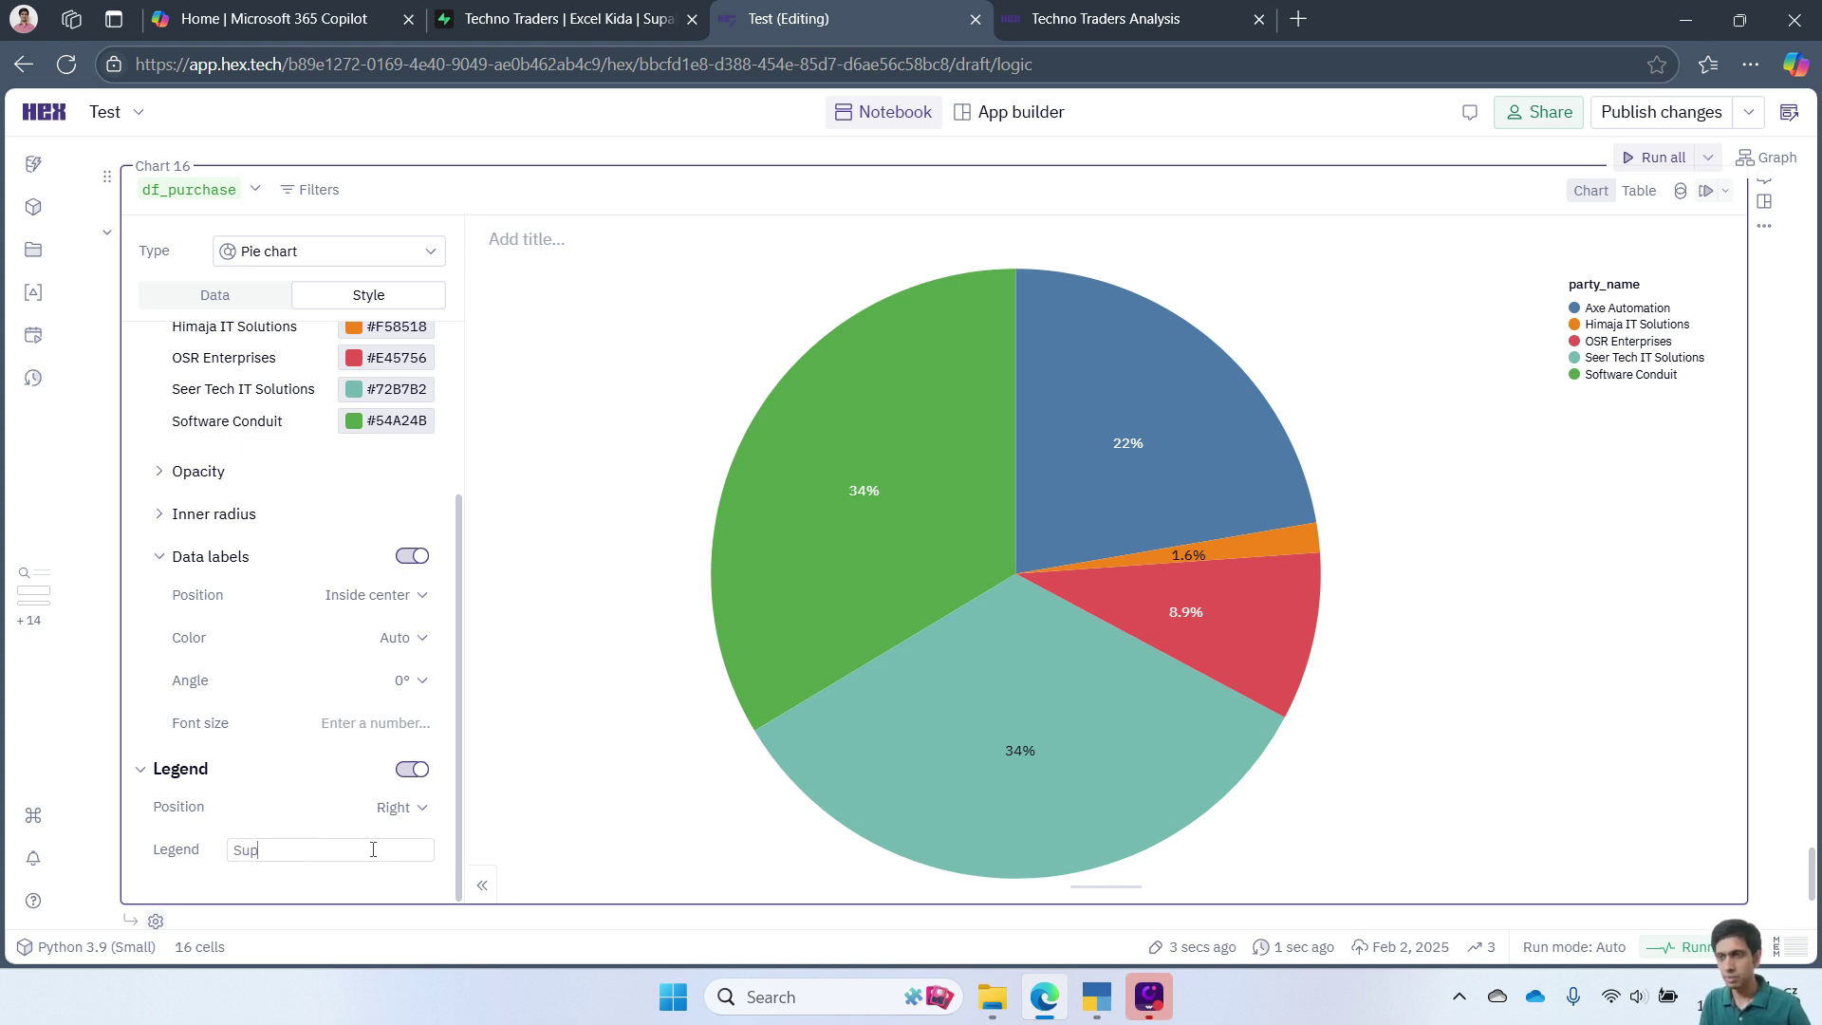
text(plier)
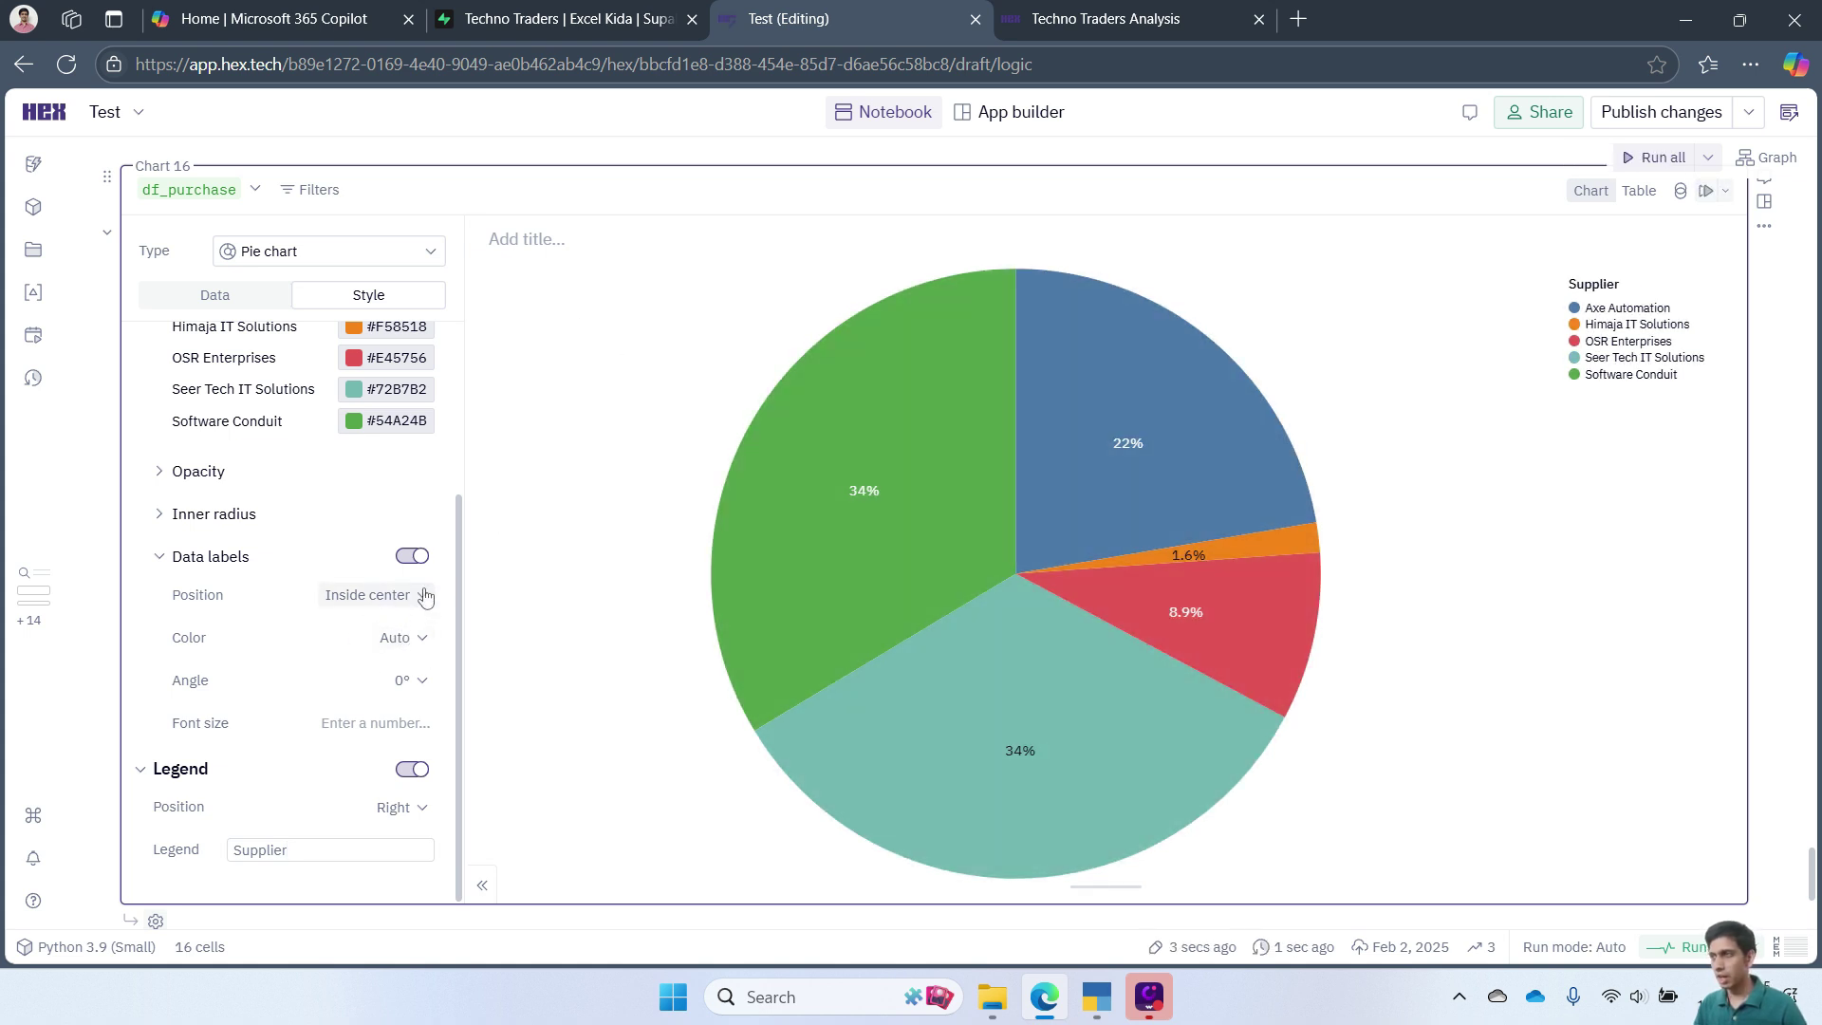
- Try the Outside end position for the pie chart's data labels, and return them to Inside center
click(424, 596)
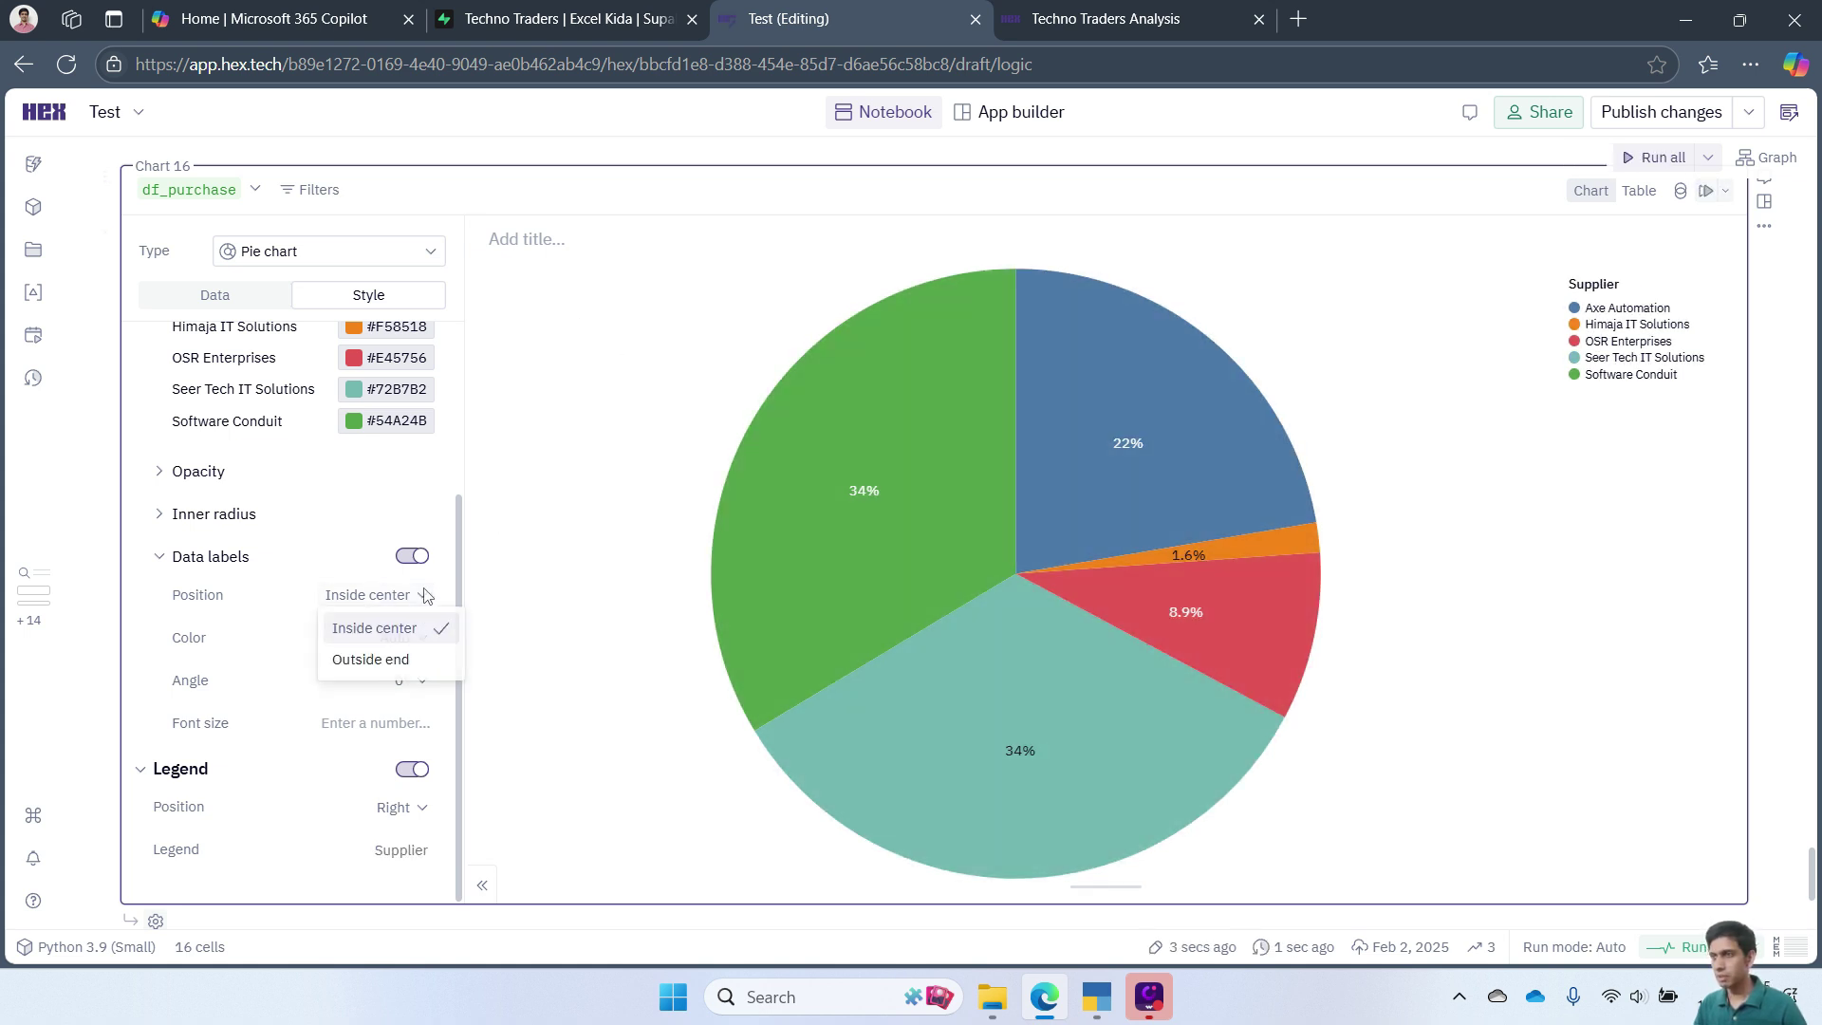
click(406, 661)
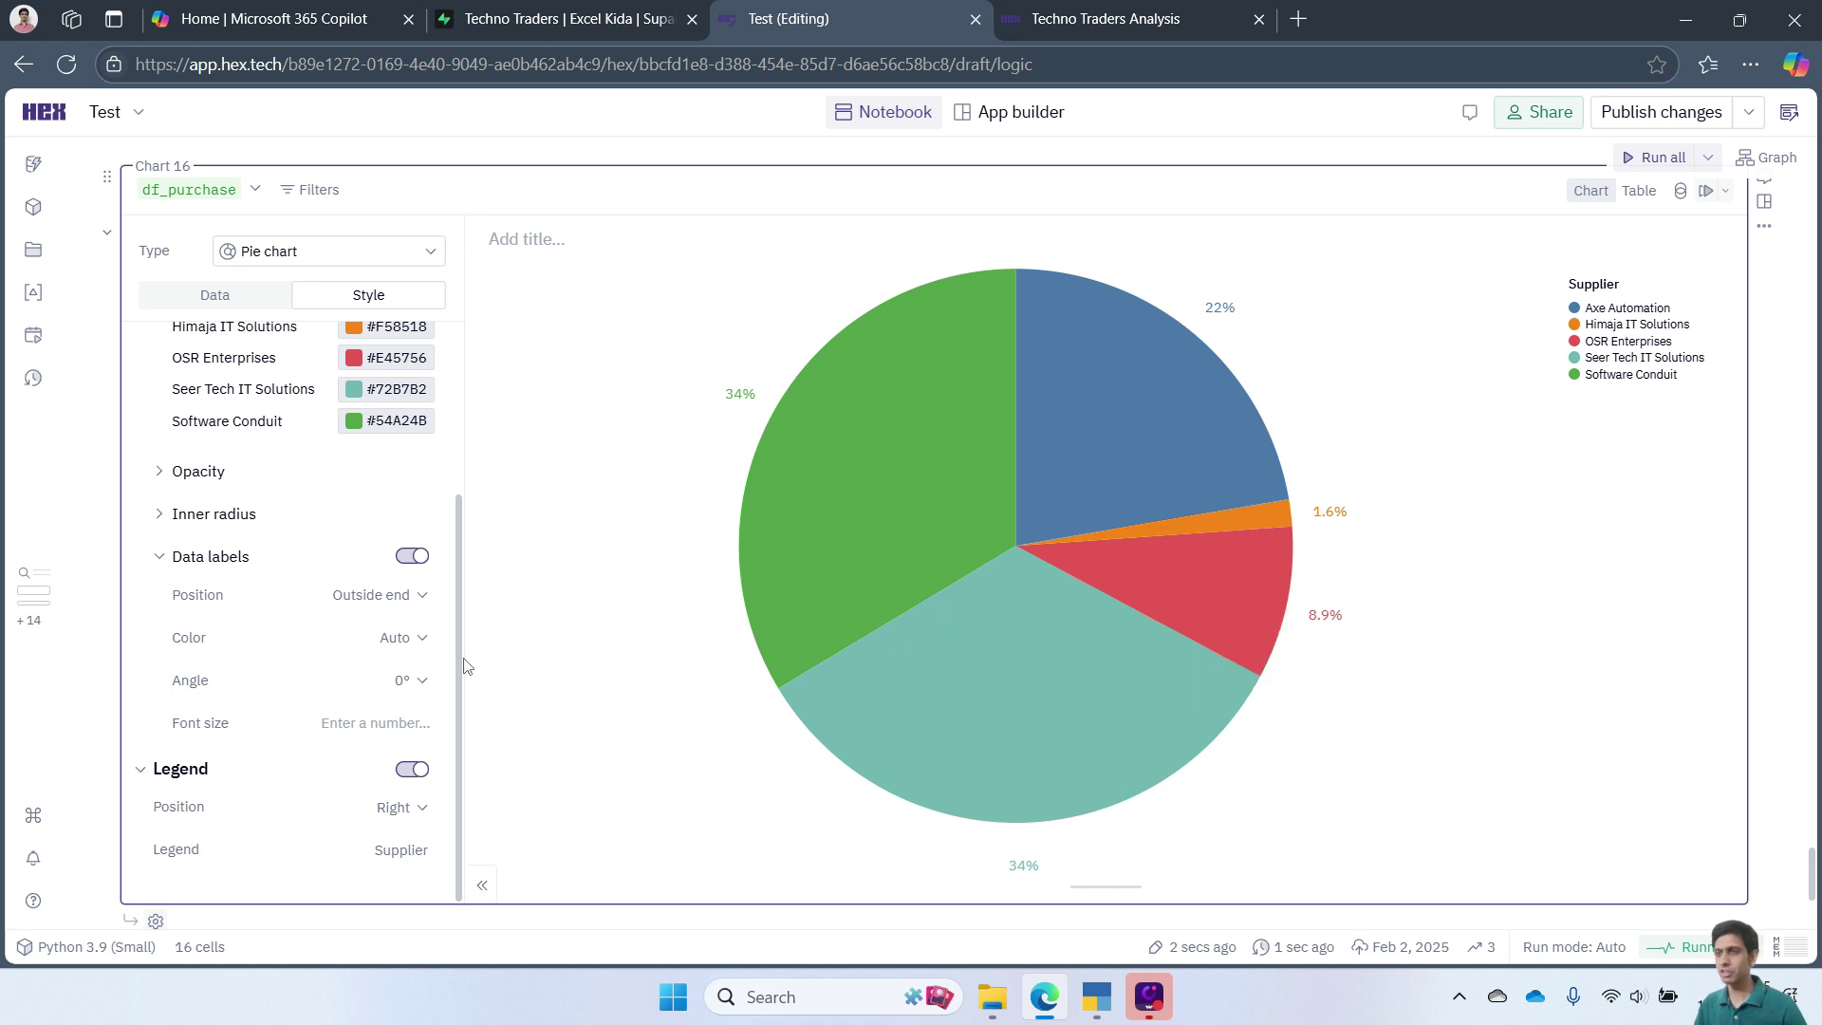
click(418, 597)
click(404, 633)
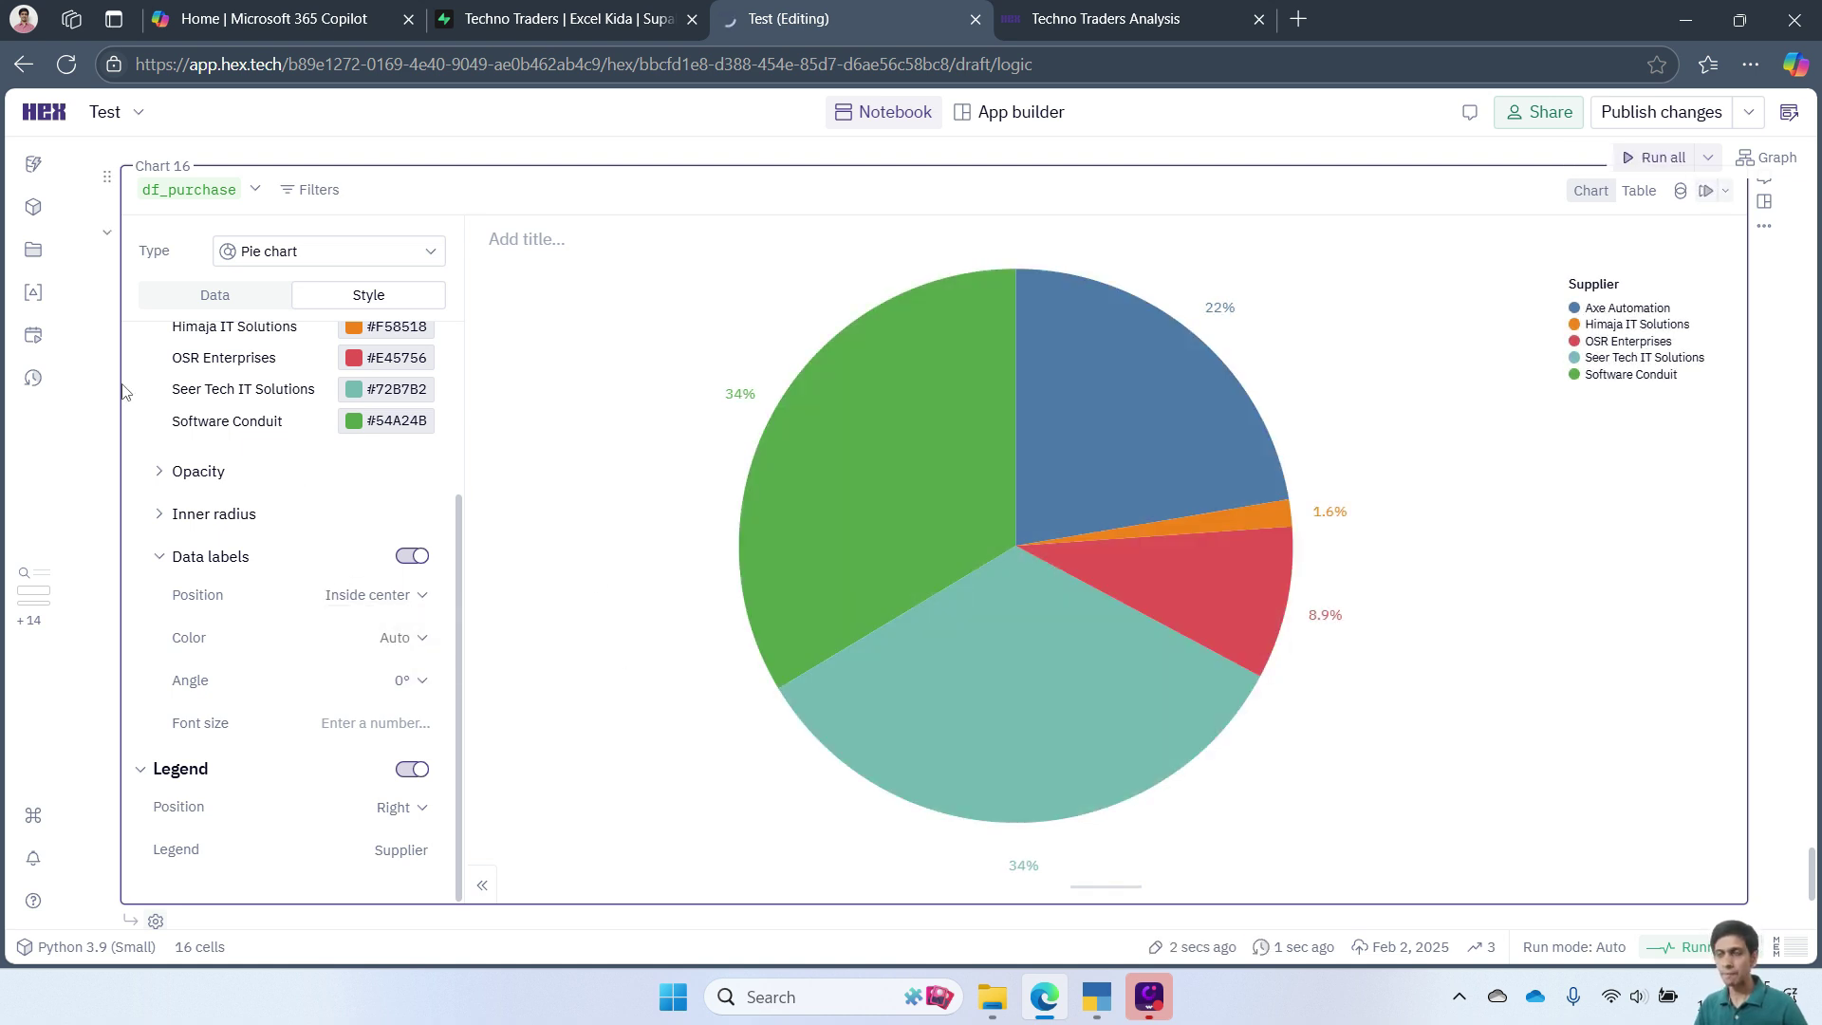
- Title the pie chart "Party-wise Purchase Composition"
scroll(122, 408, down, 3)
scroll(133, 432, up, 1)
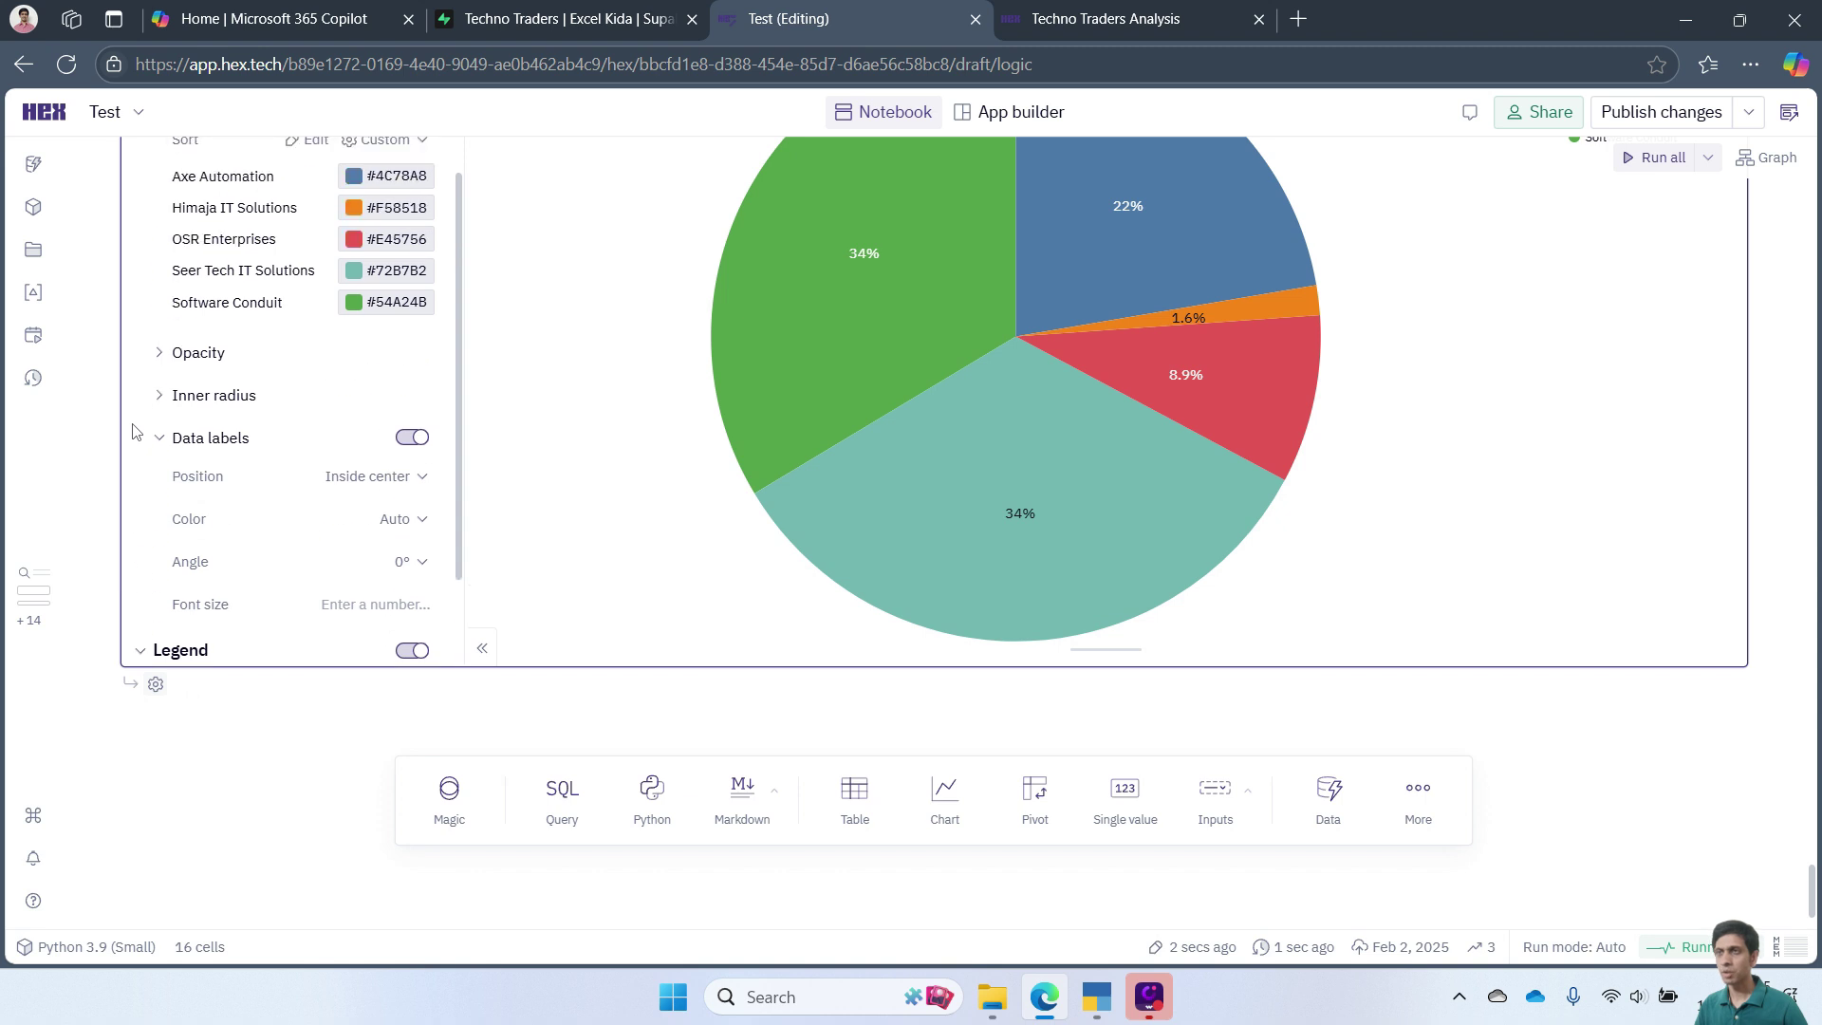
scroll(683, 617, up, 4)
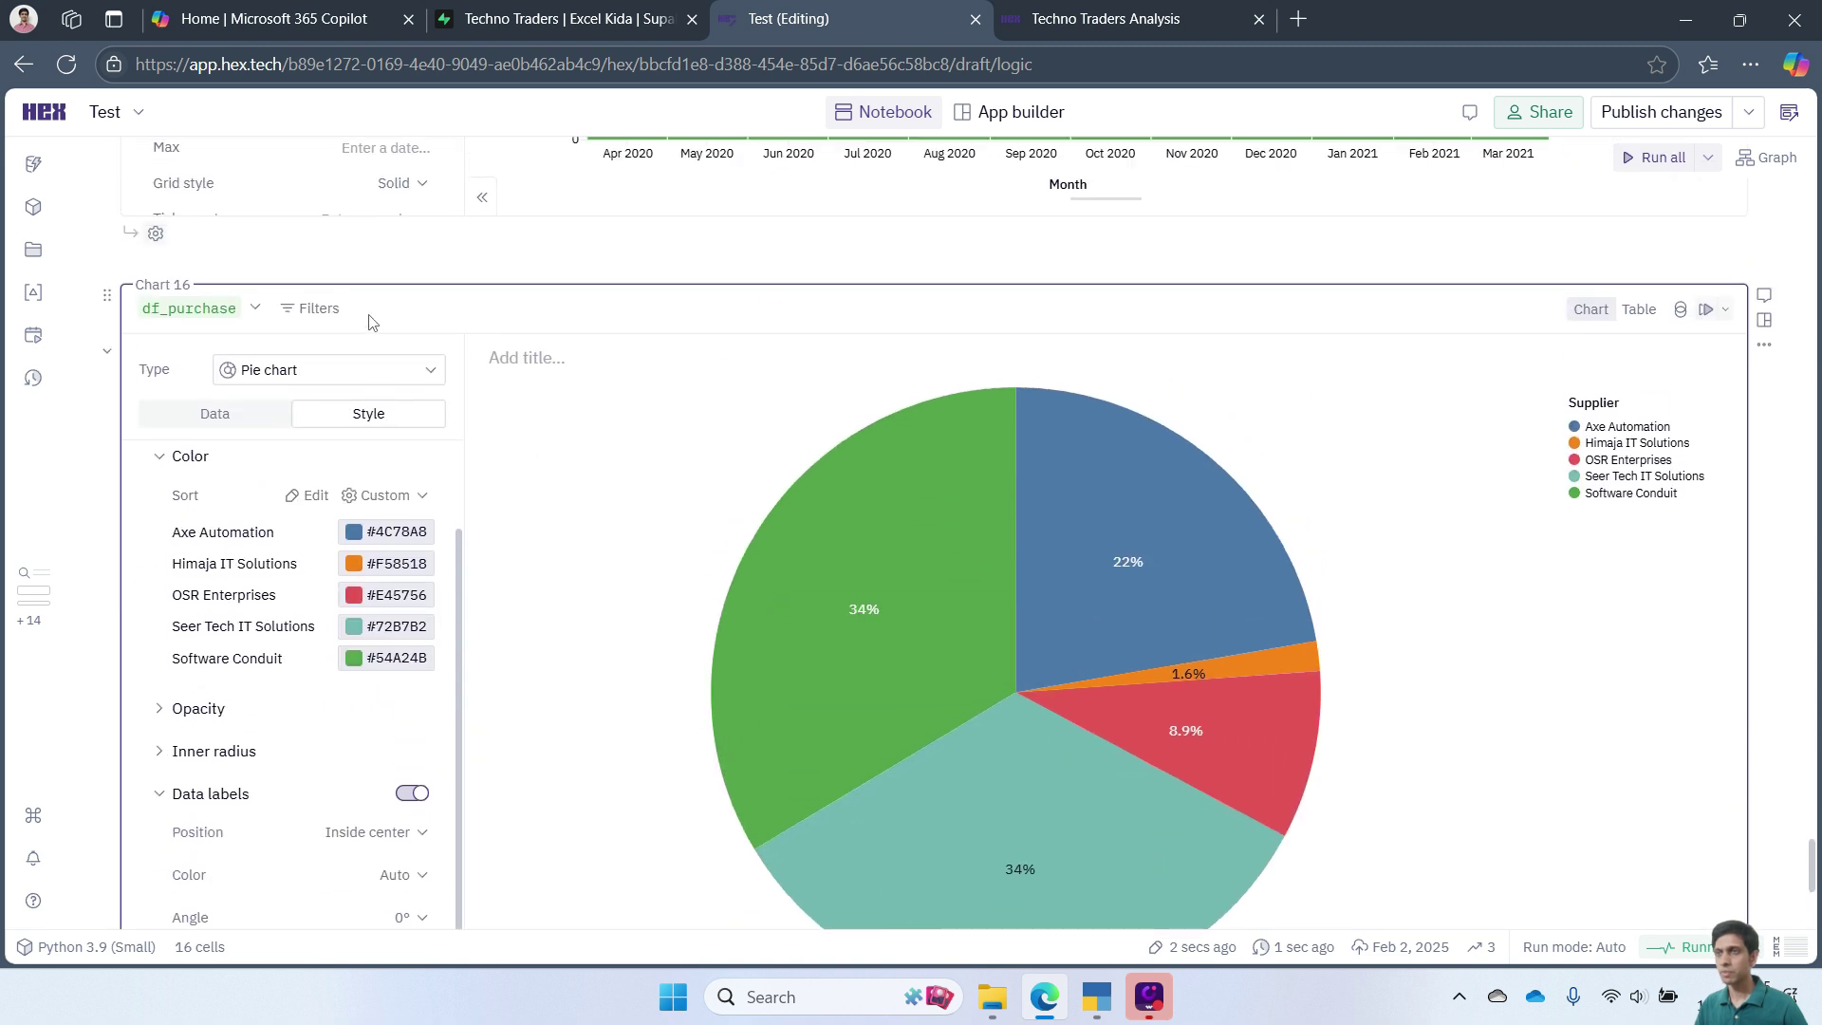
click(531, 359)
text(F)
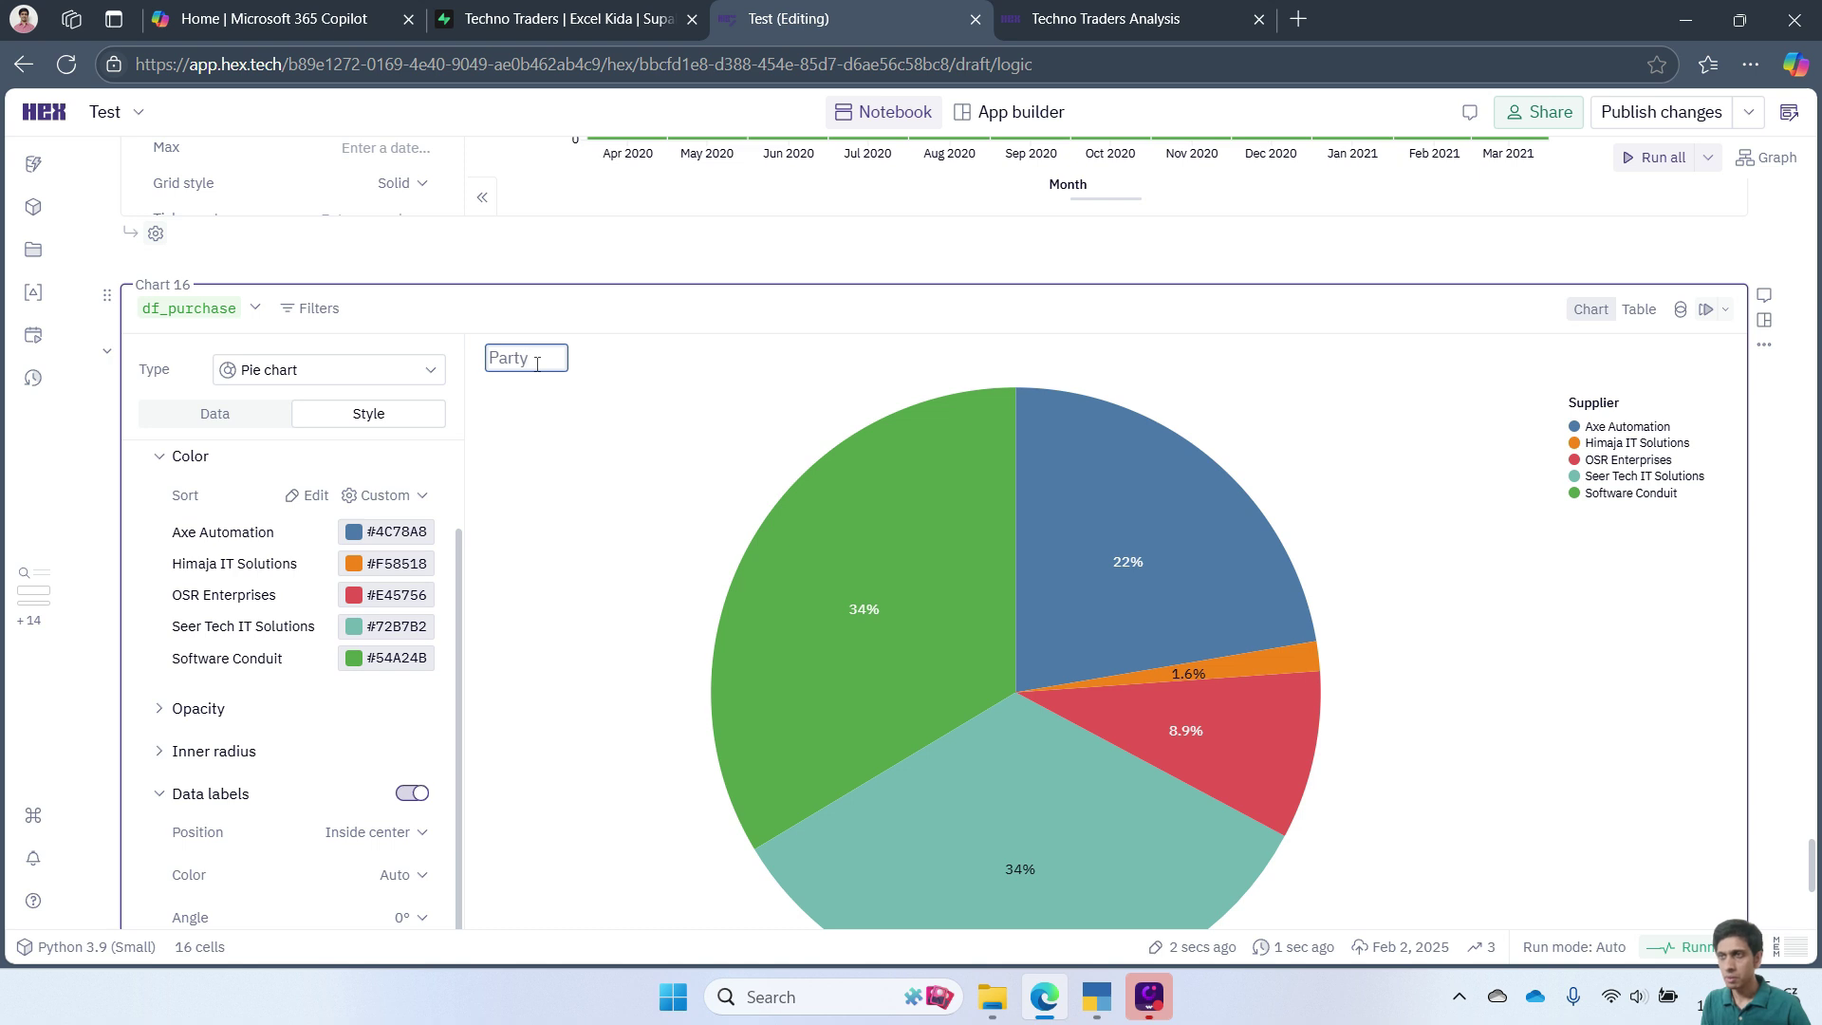
text(arty-wise)
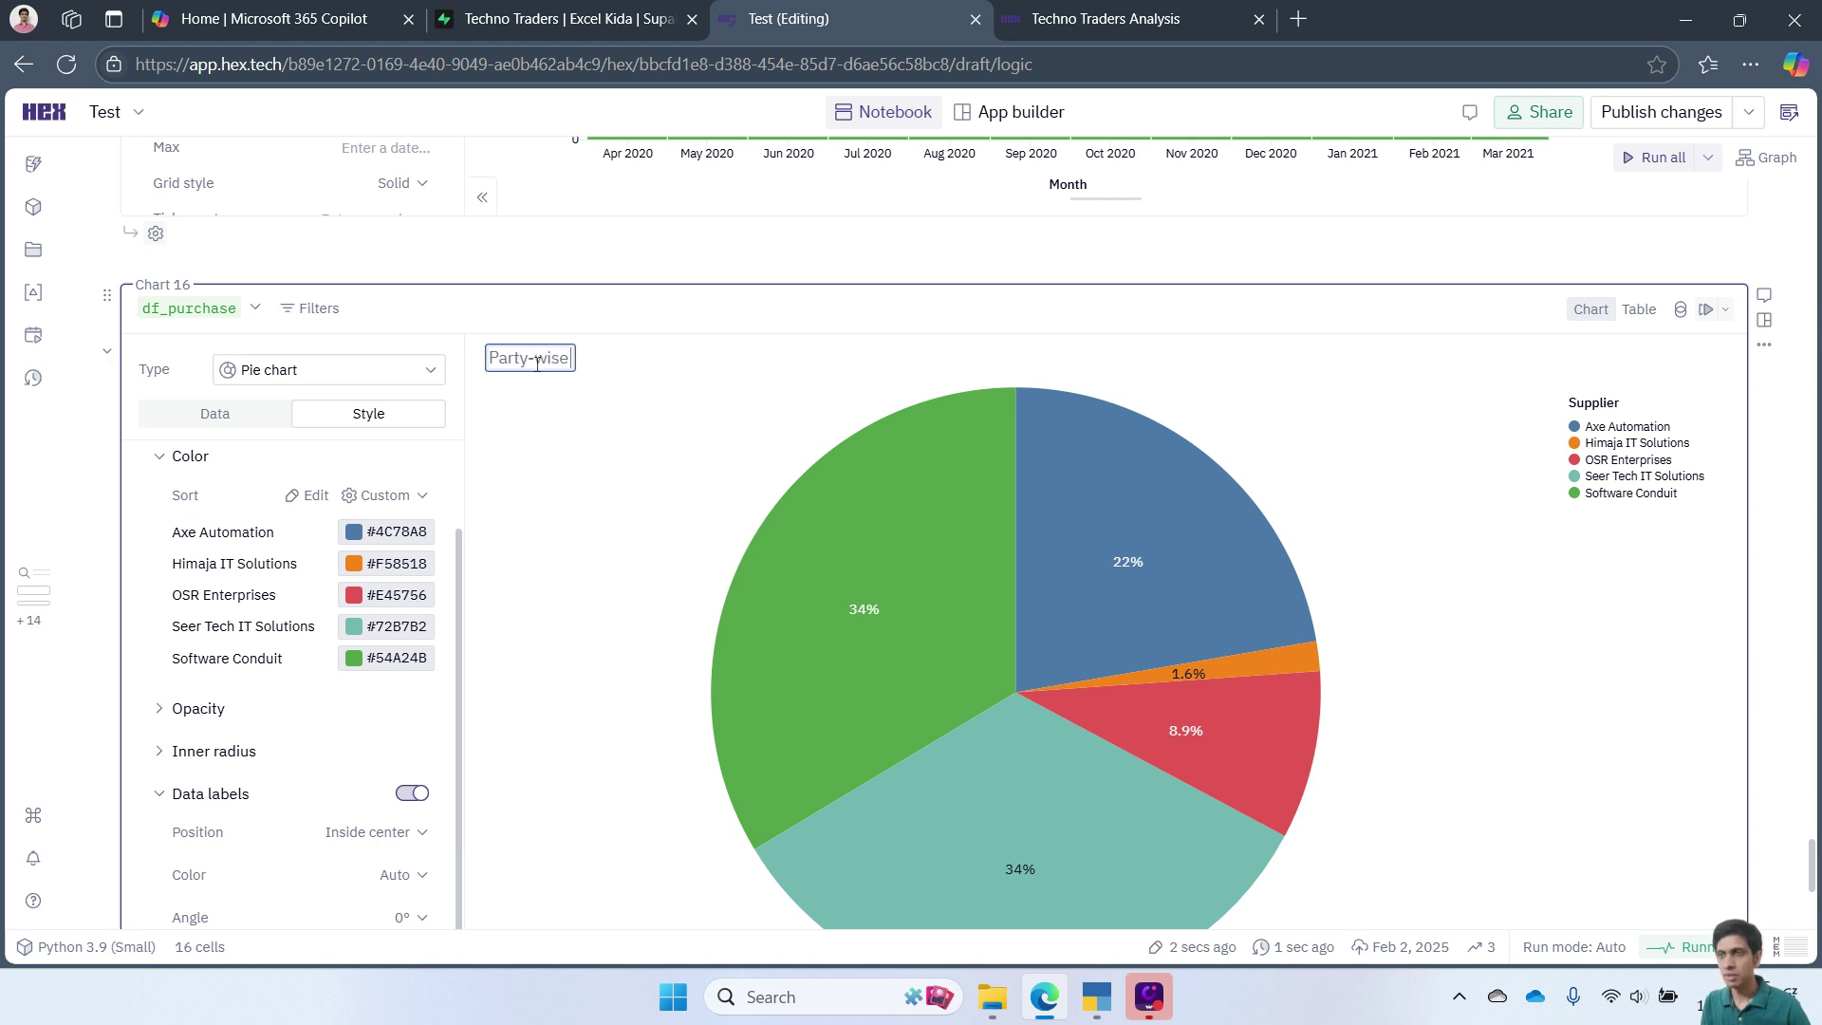
text( Purchase Com)
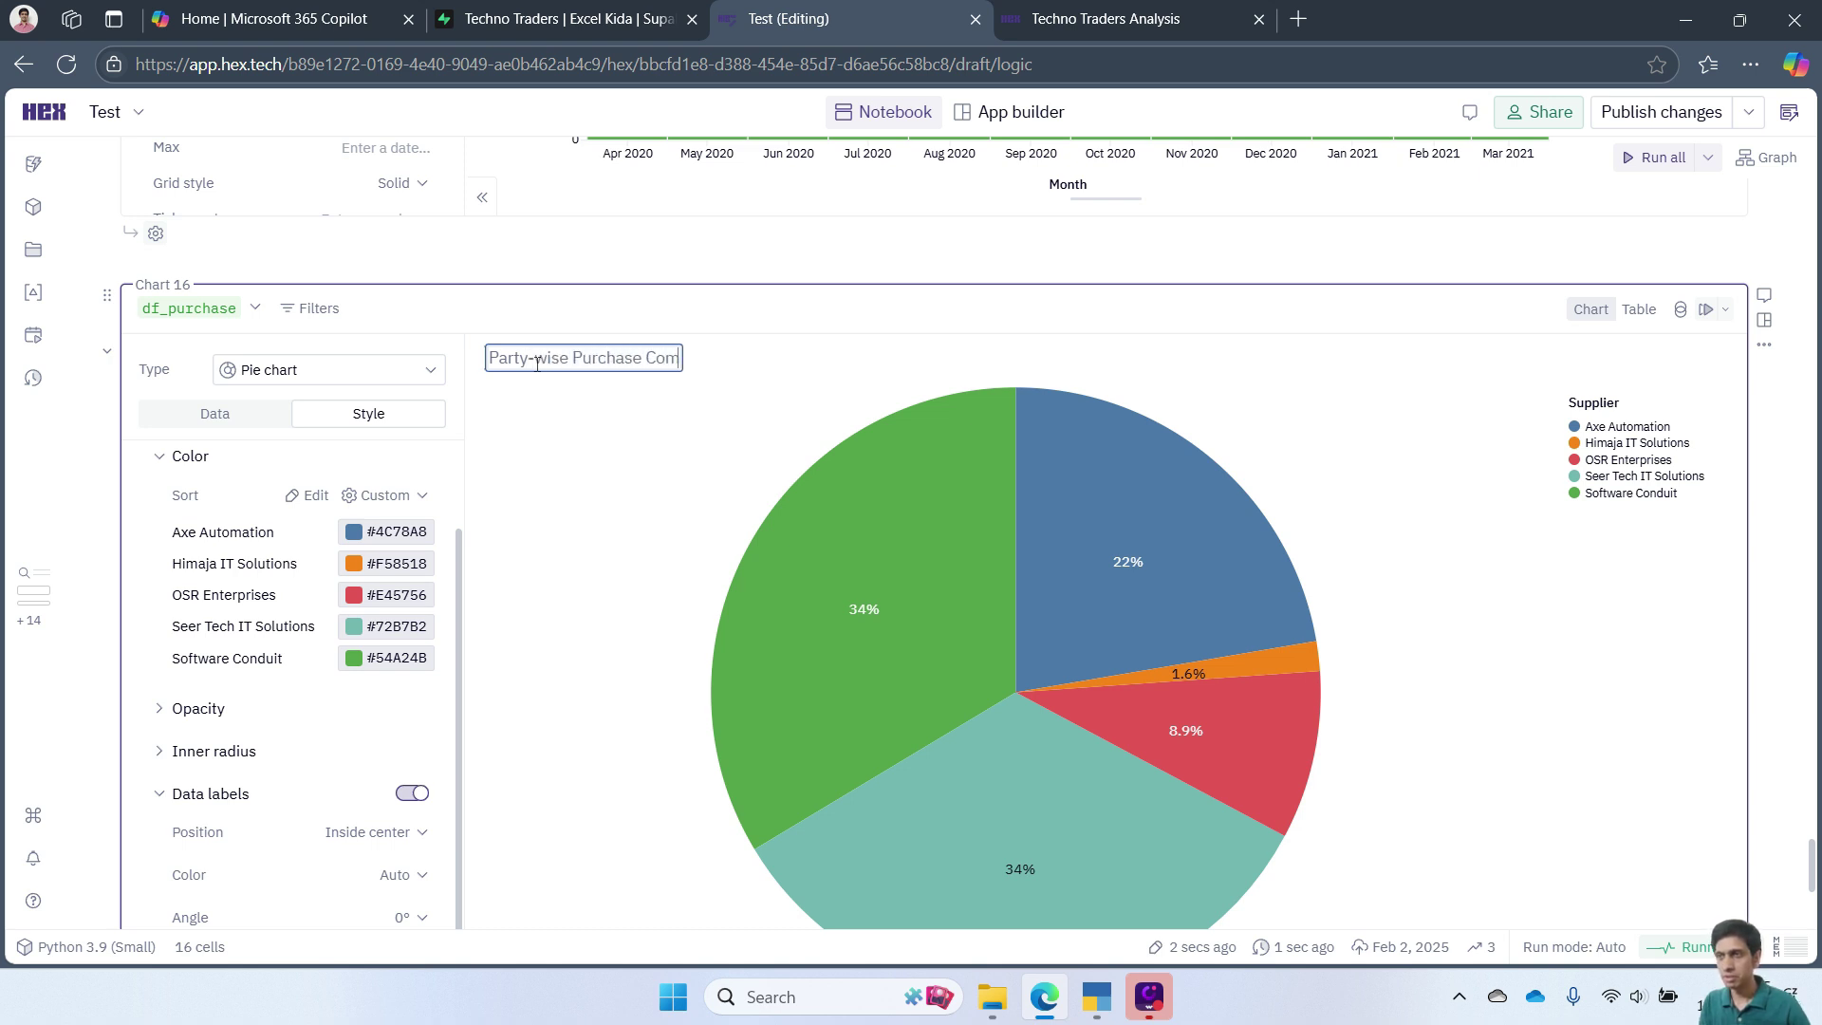
text(position)
key(Return)
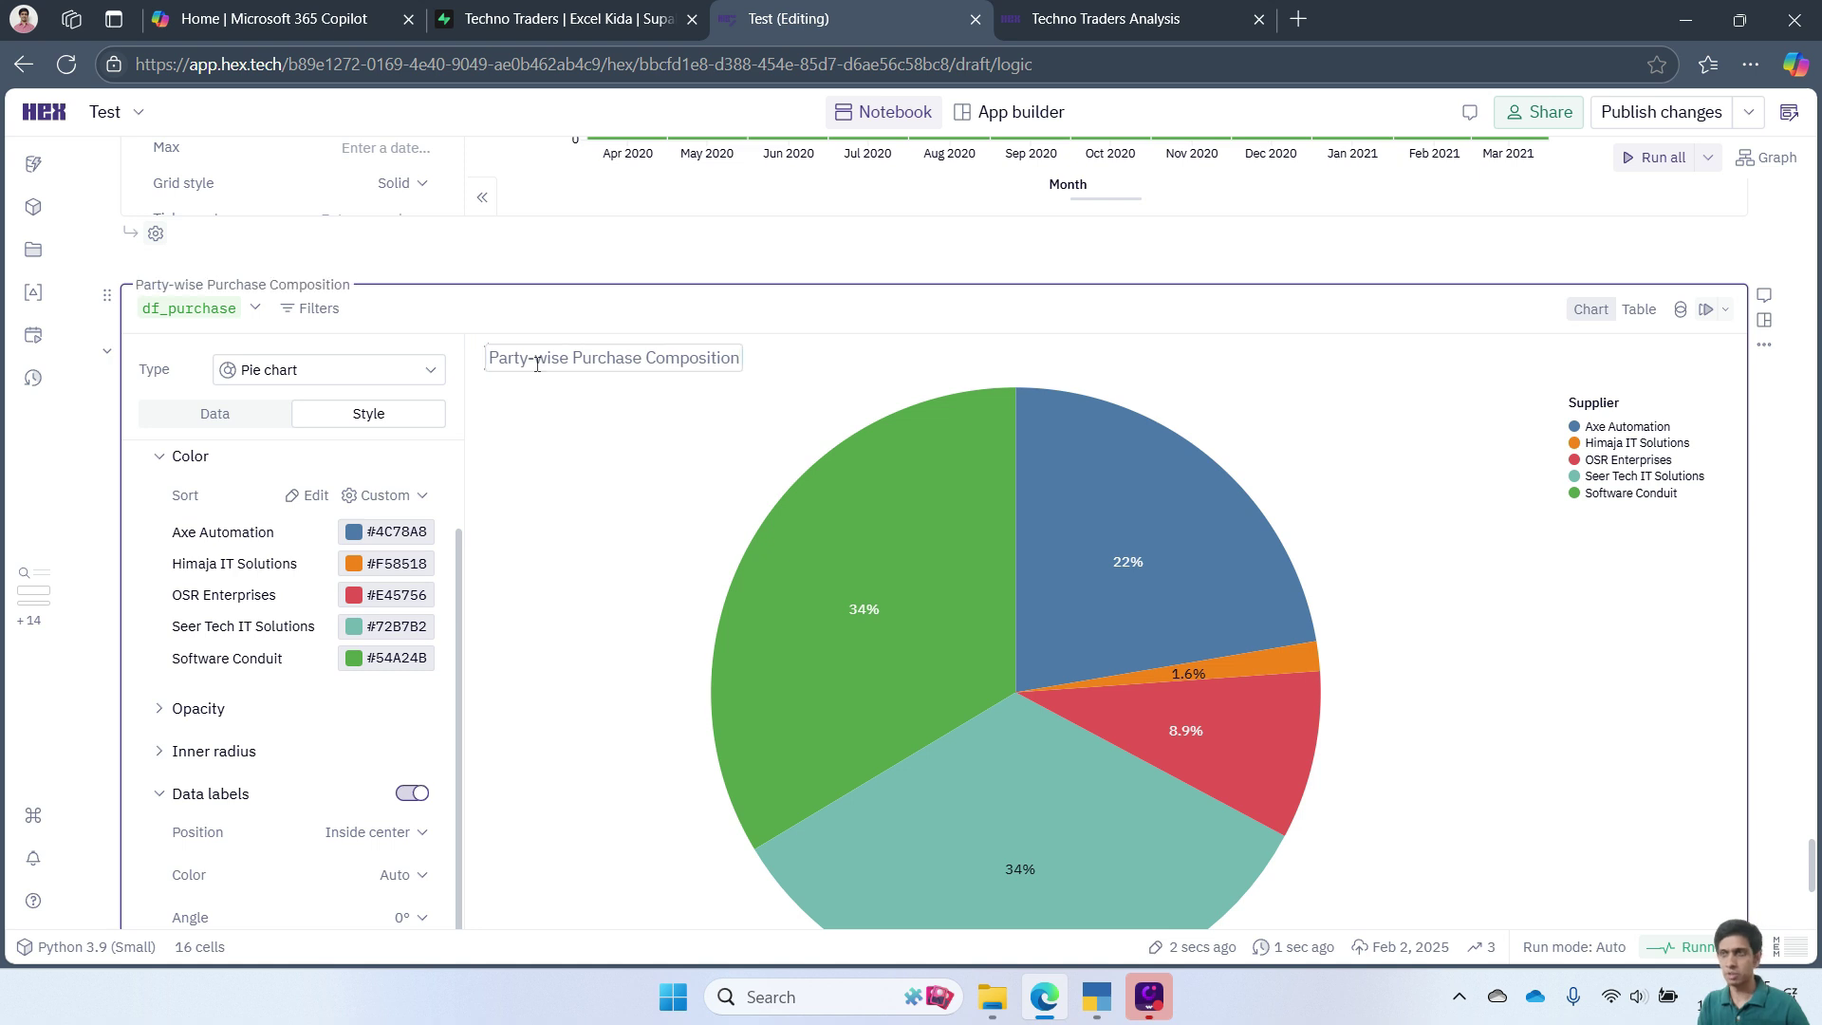
mouse_move(915, 513)
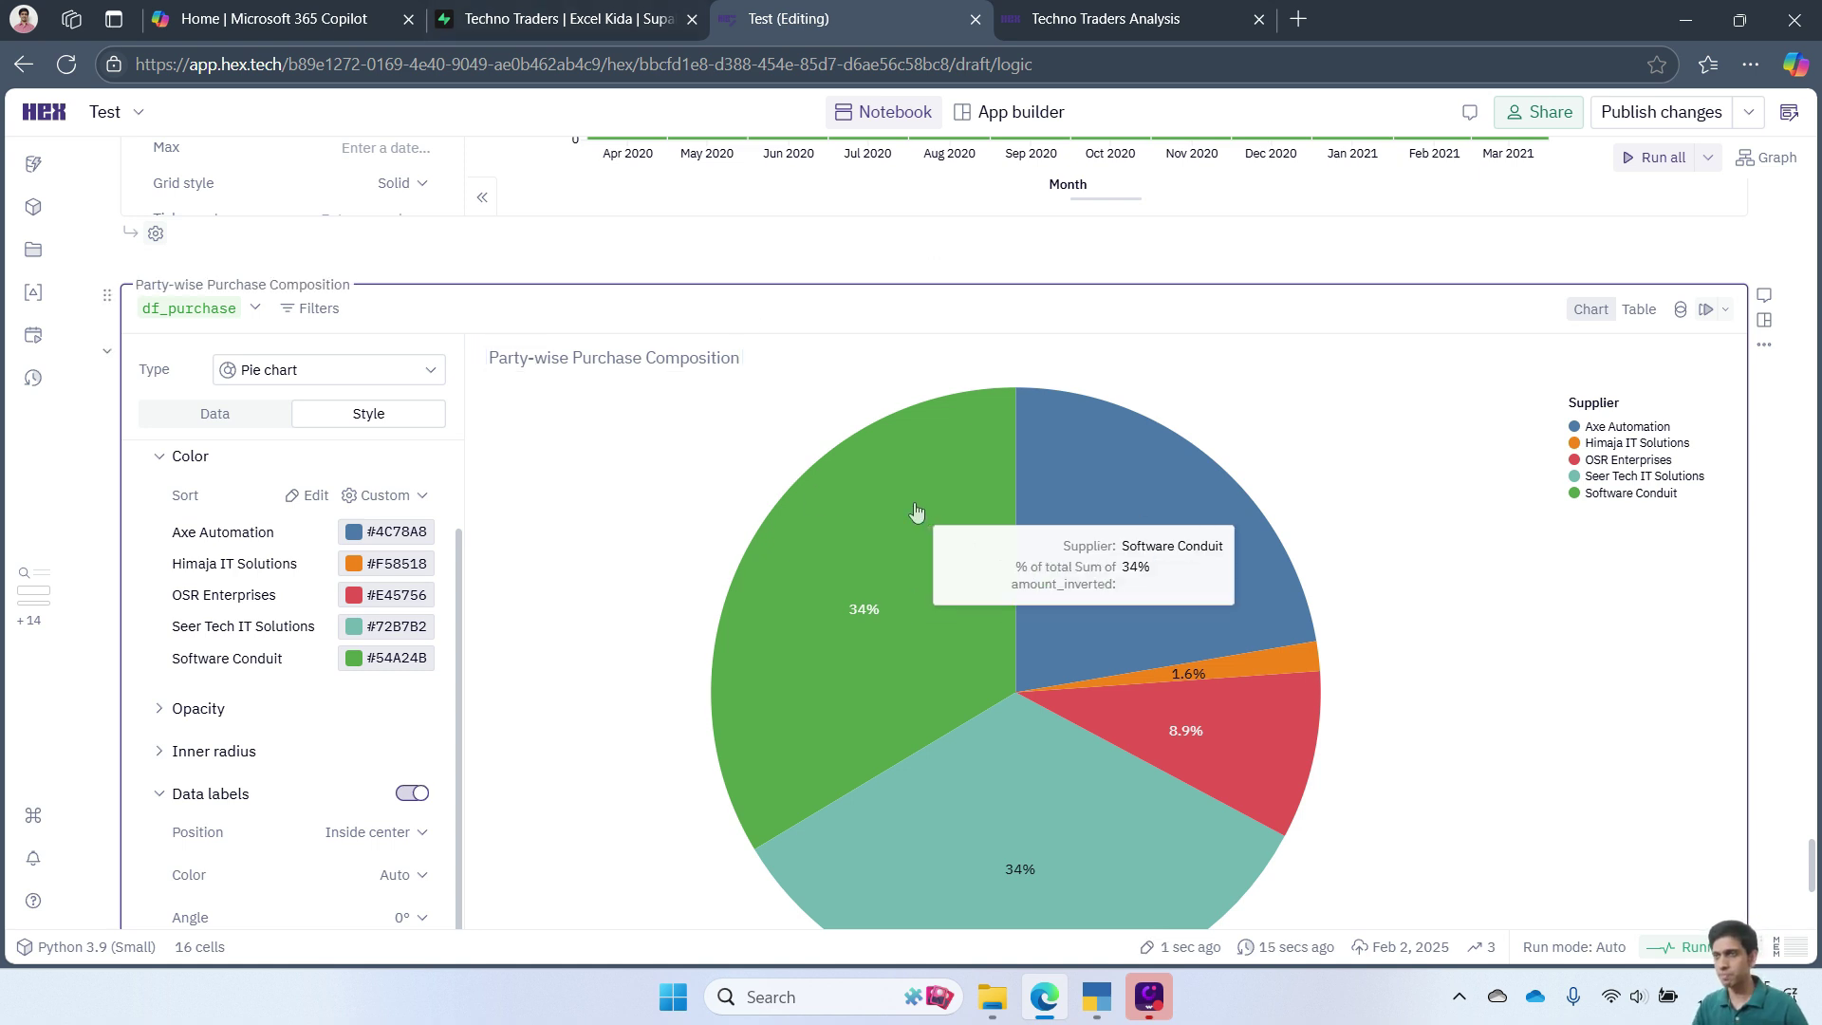
scroll(917, 432, down, 3)
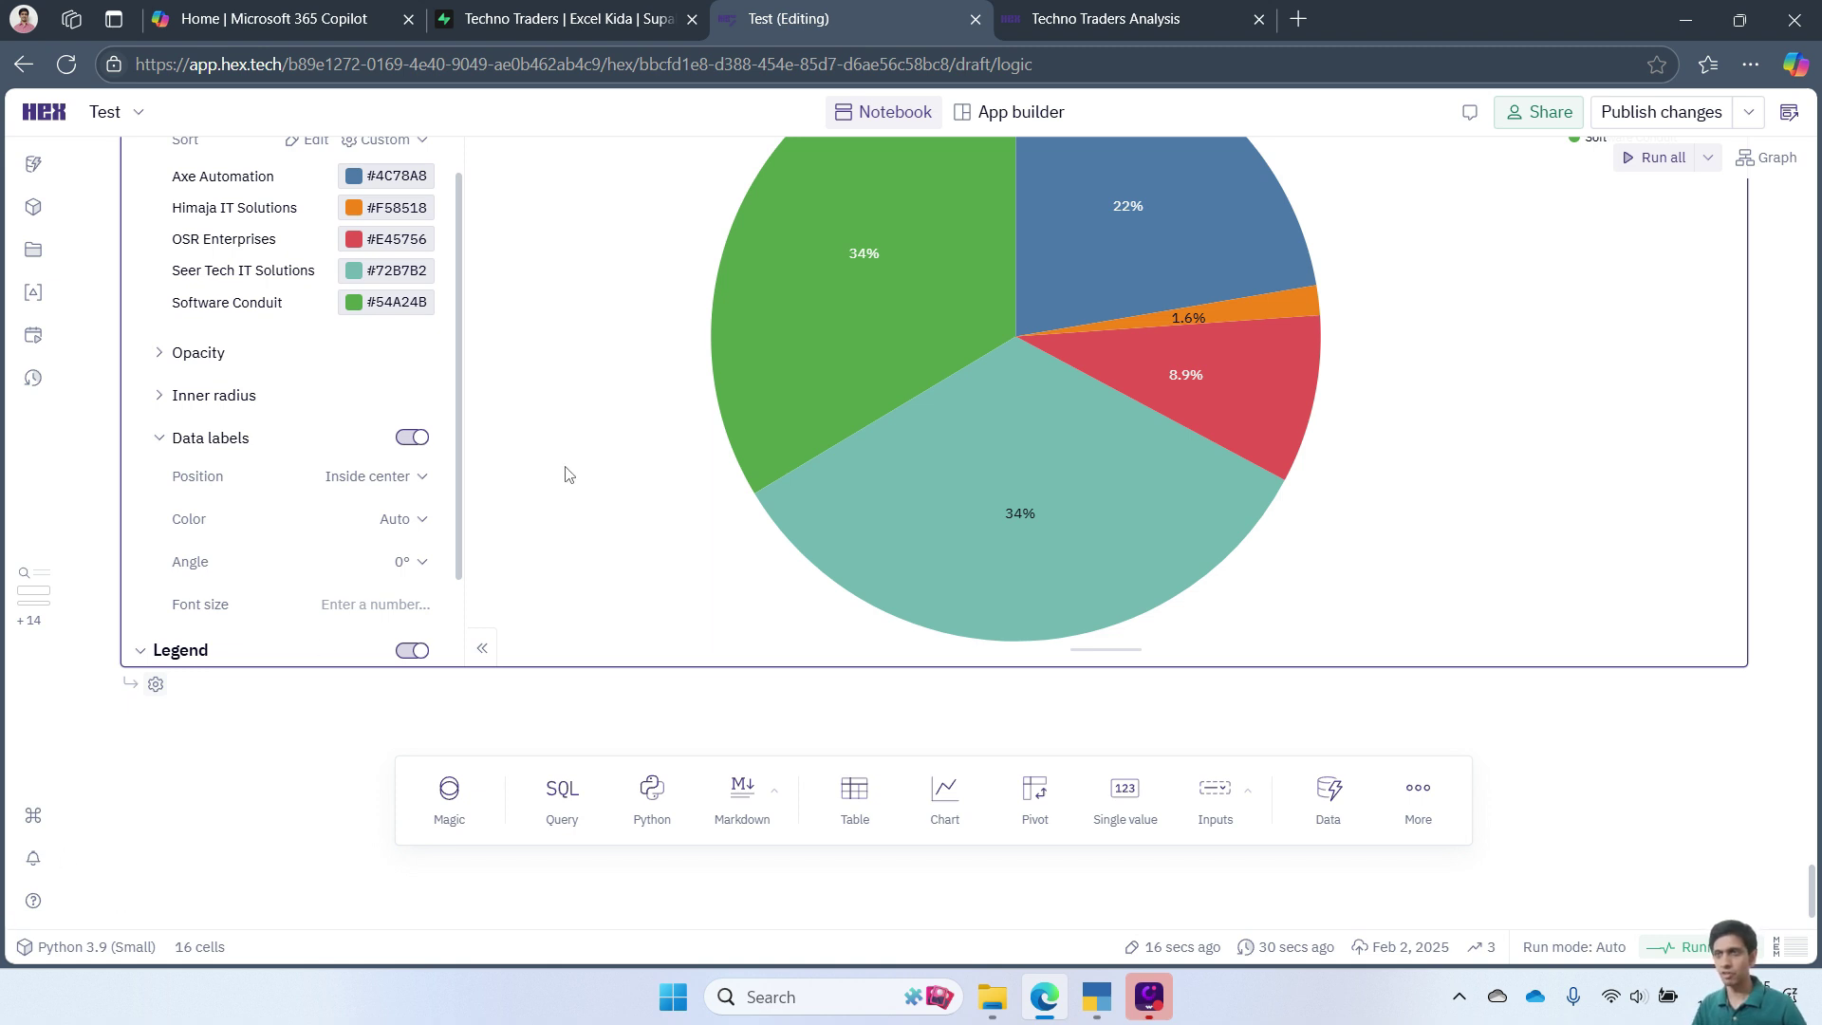
scroll(306, 426, up, 2)
scroll(306, 297, up, 2)
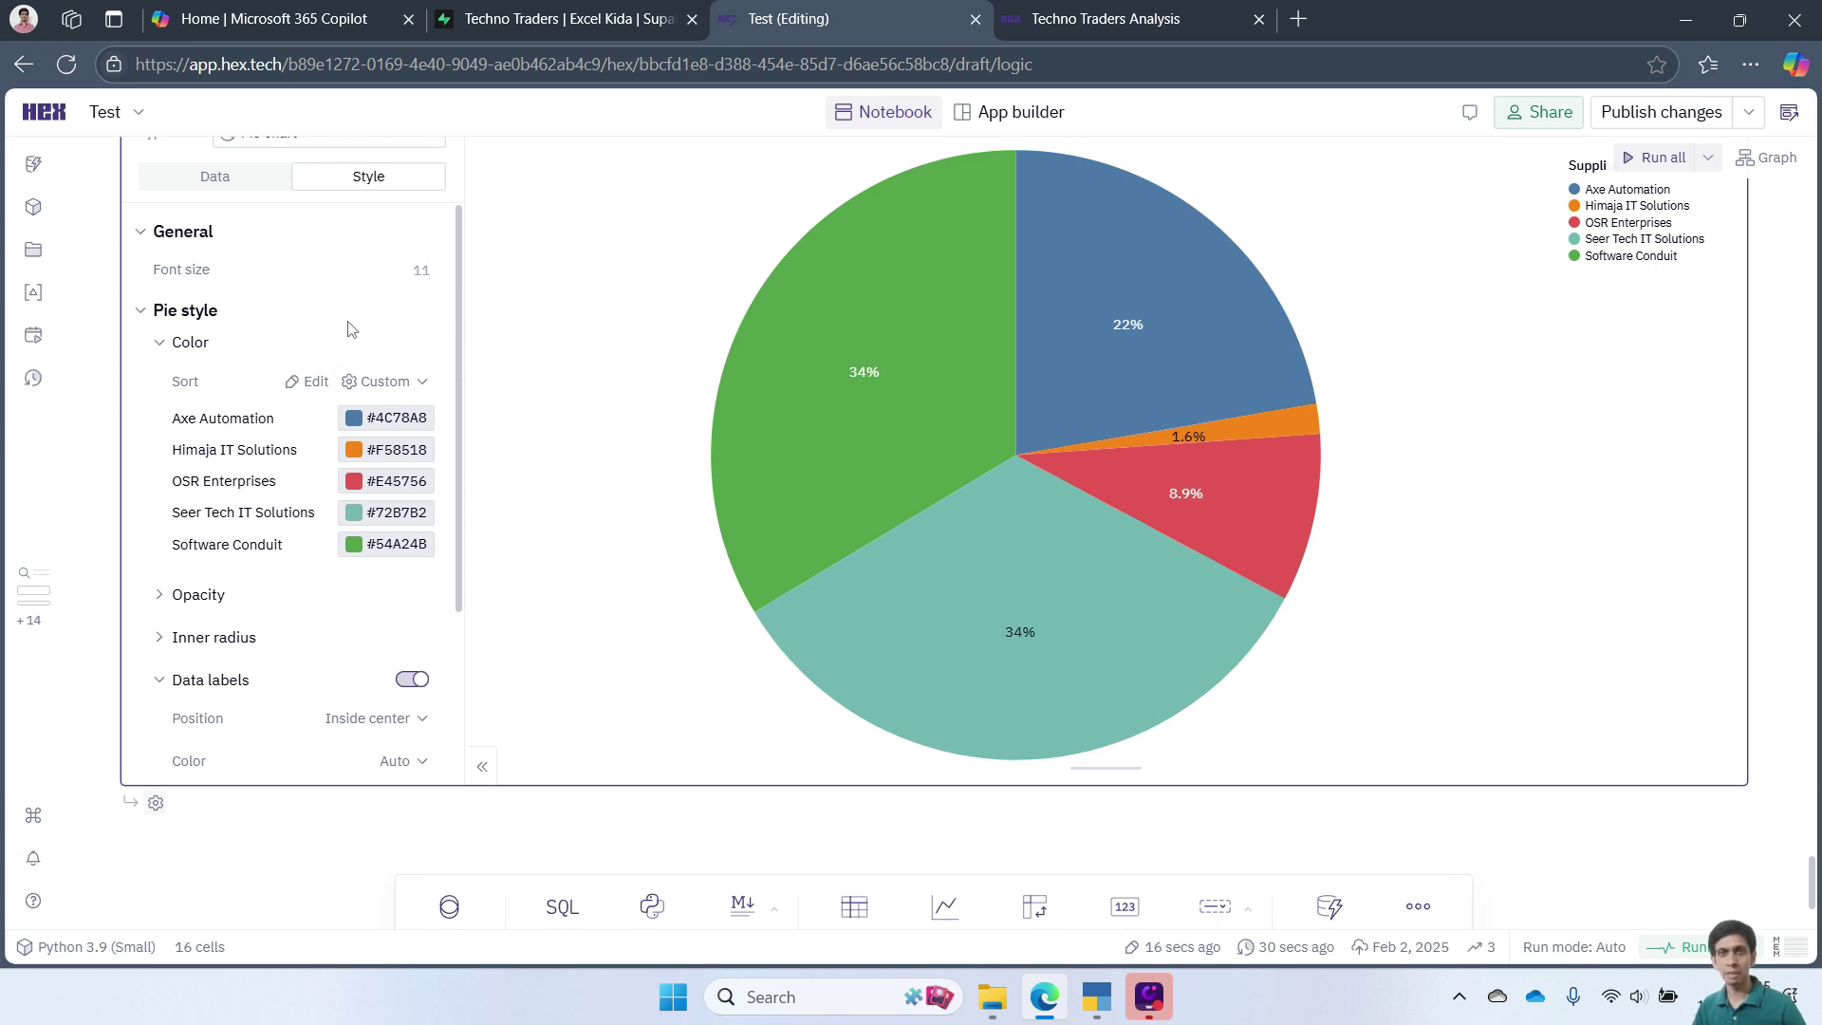
scroll(346, 326, up, 4)
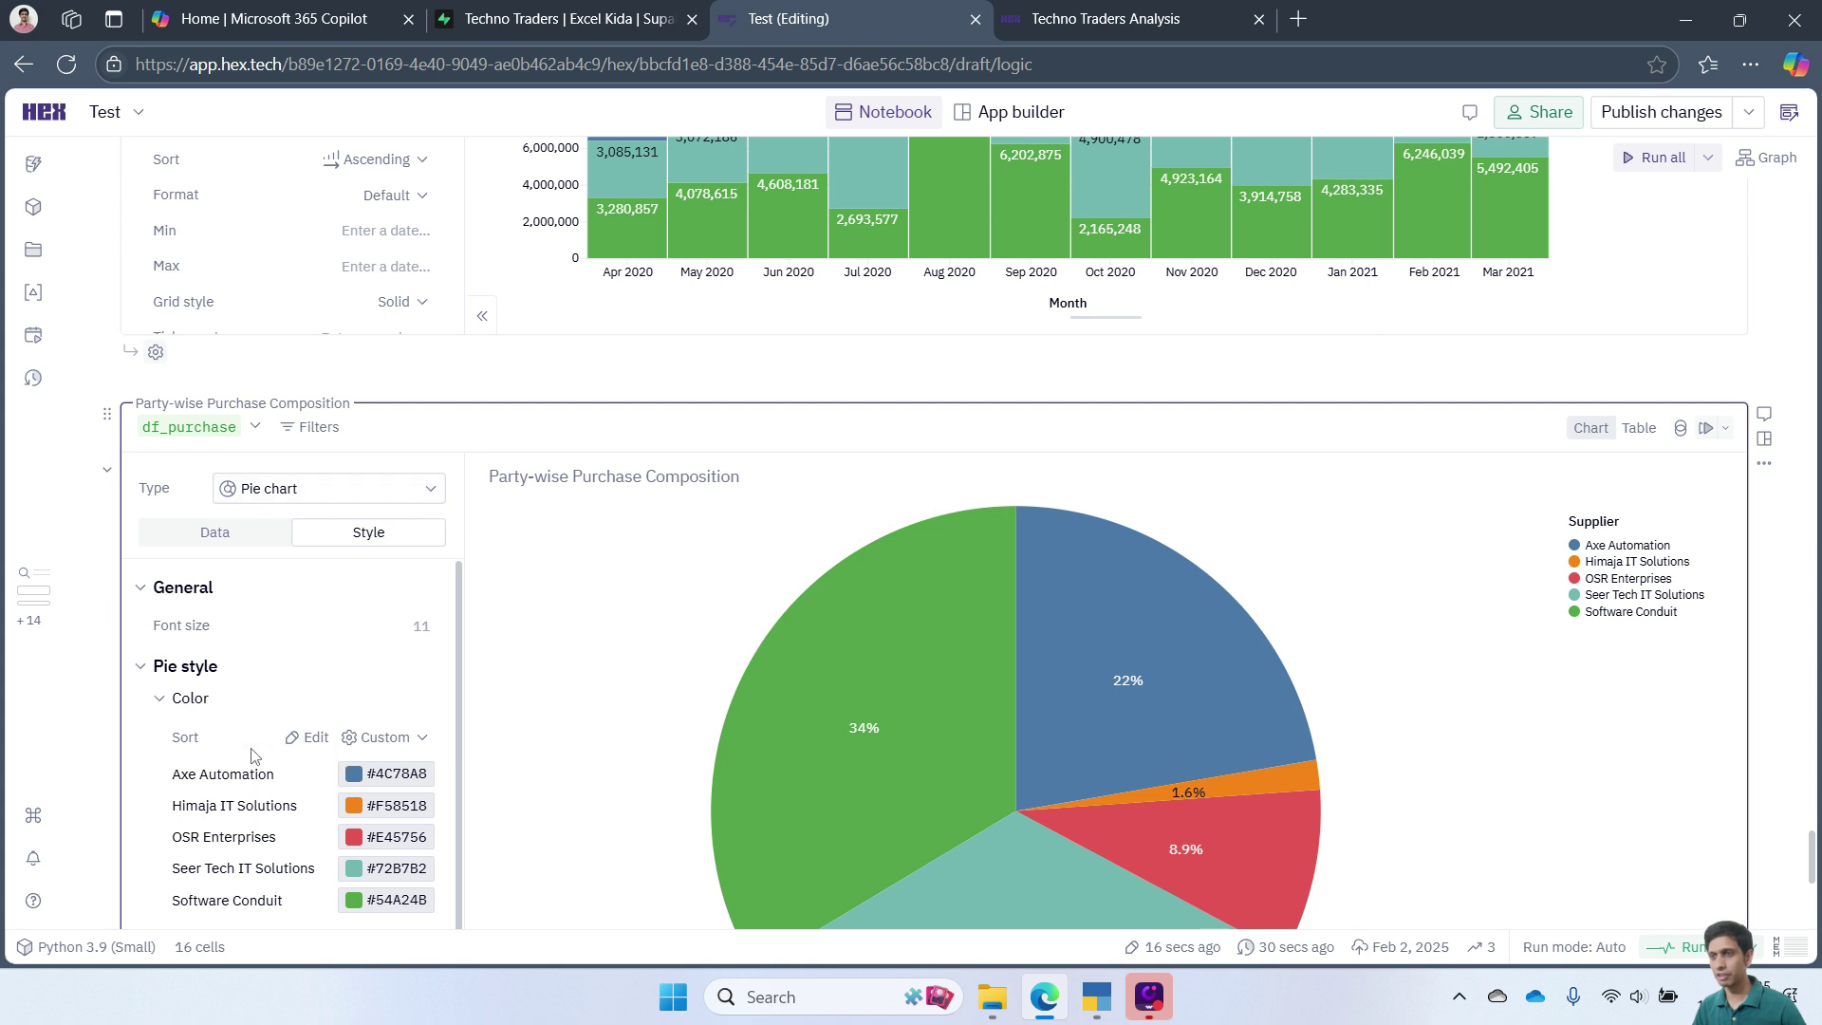